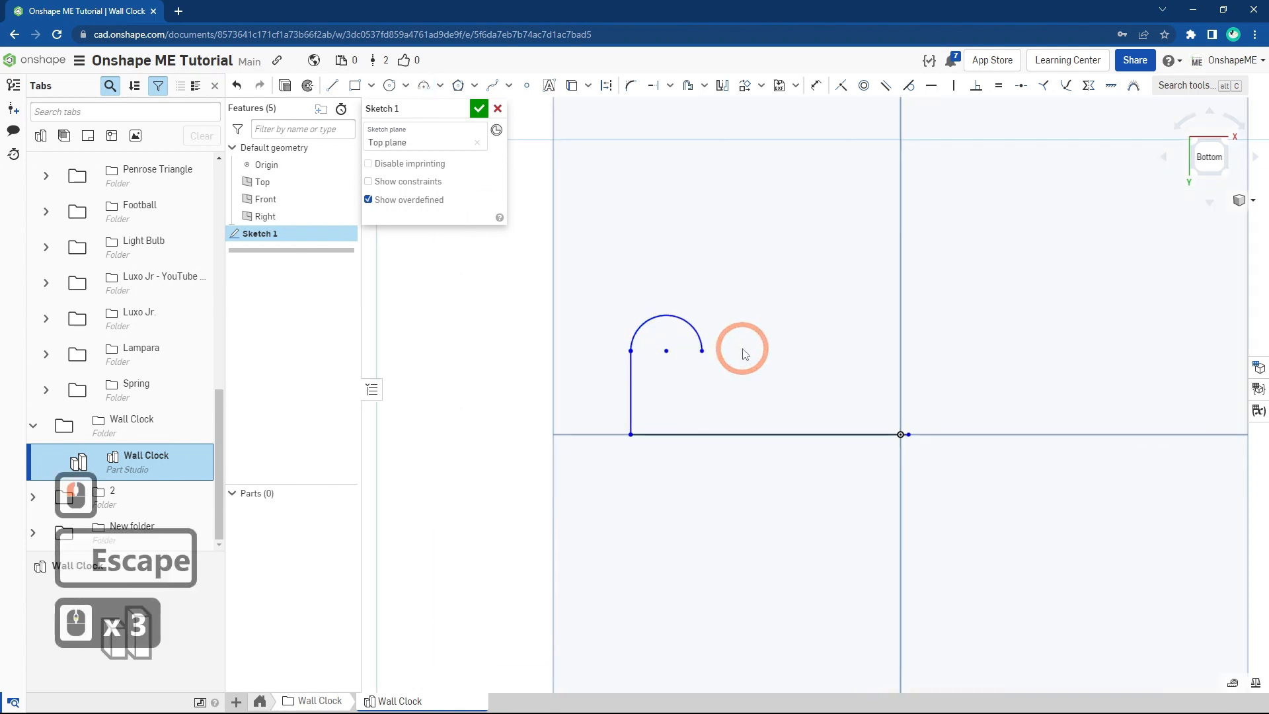
pyautogui.press('s')
pyautogui.click(759, 340)
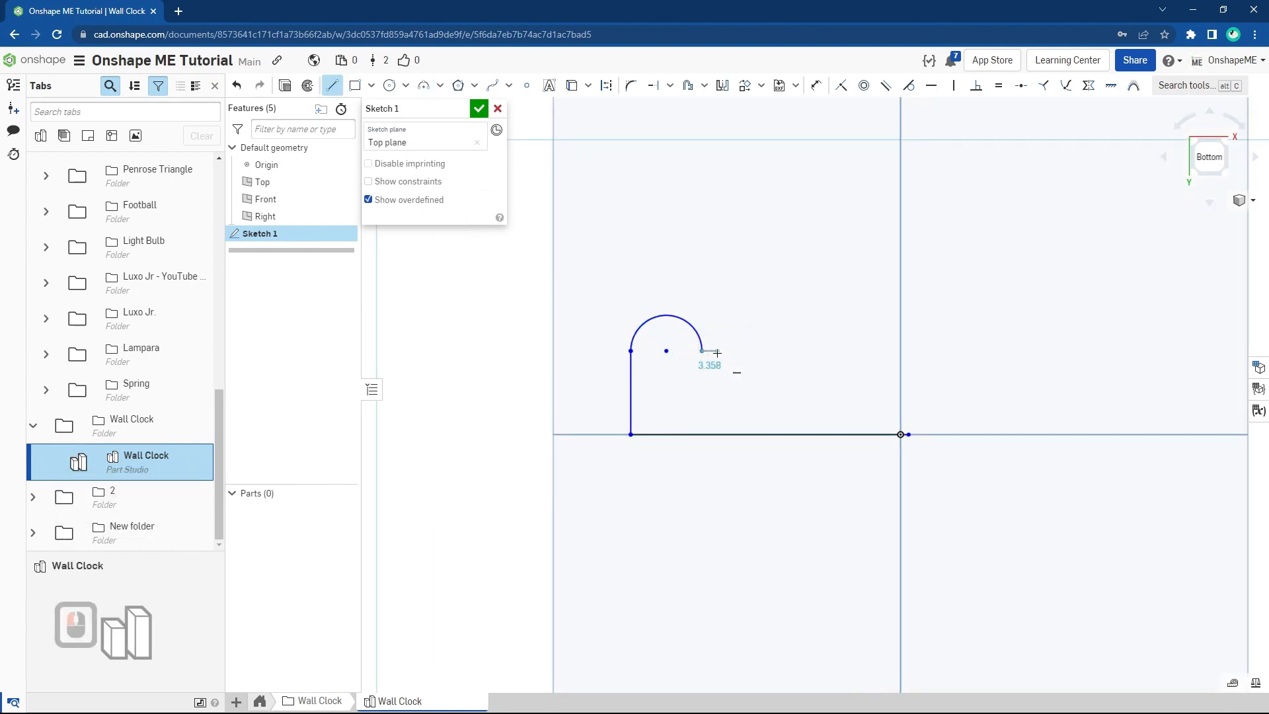
pyautogui.click(717, 351)
pyautogui.press('Escape')
pyautogui.hotkey('ctrl', 'z')
# Step: Close the profile with connected lines from the arc's free end, stepping down and across, then ending vertically at the origin
pyautogui.press('s')
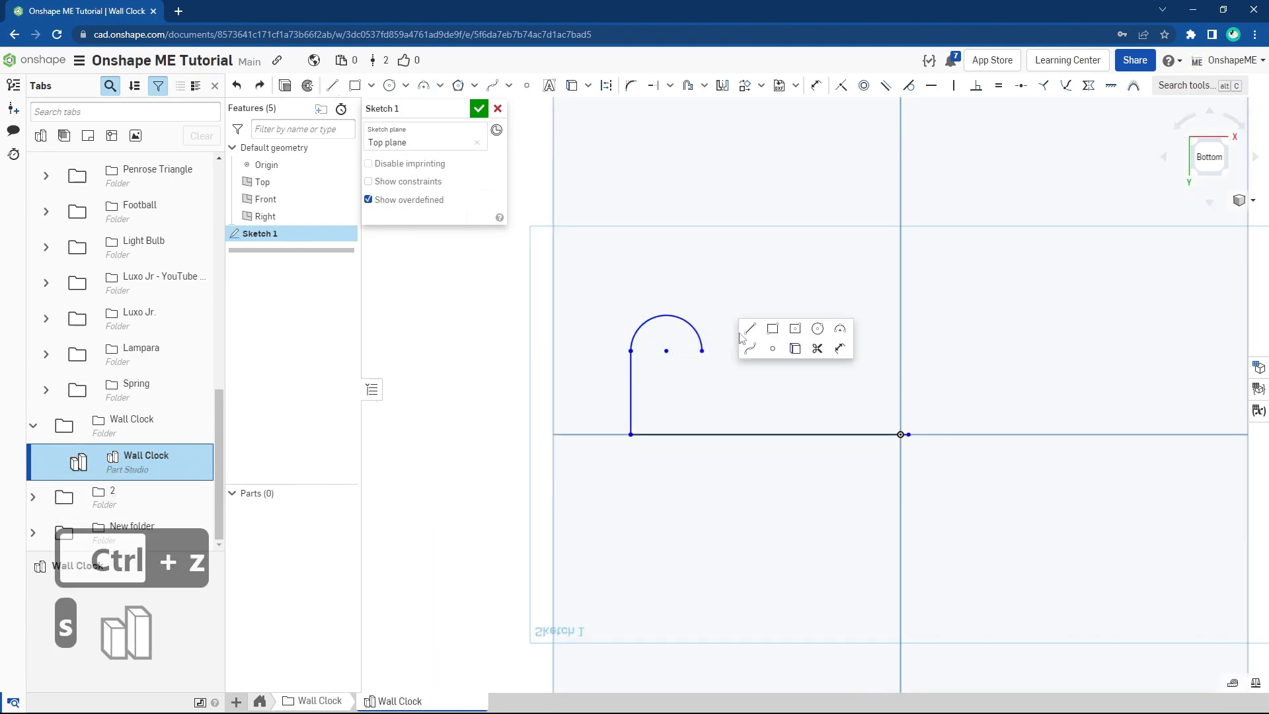
pyautogui.click(747, 331)
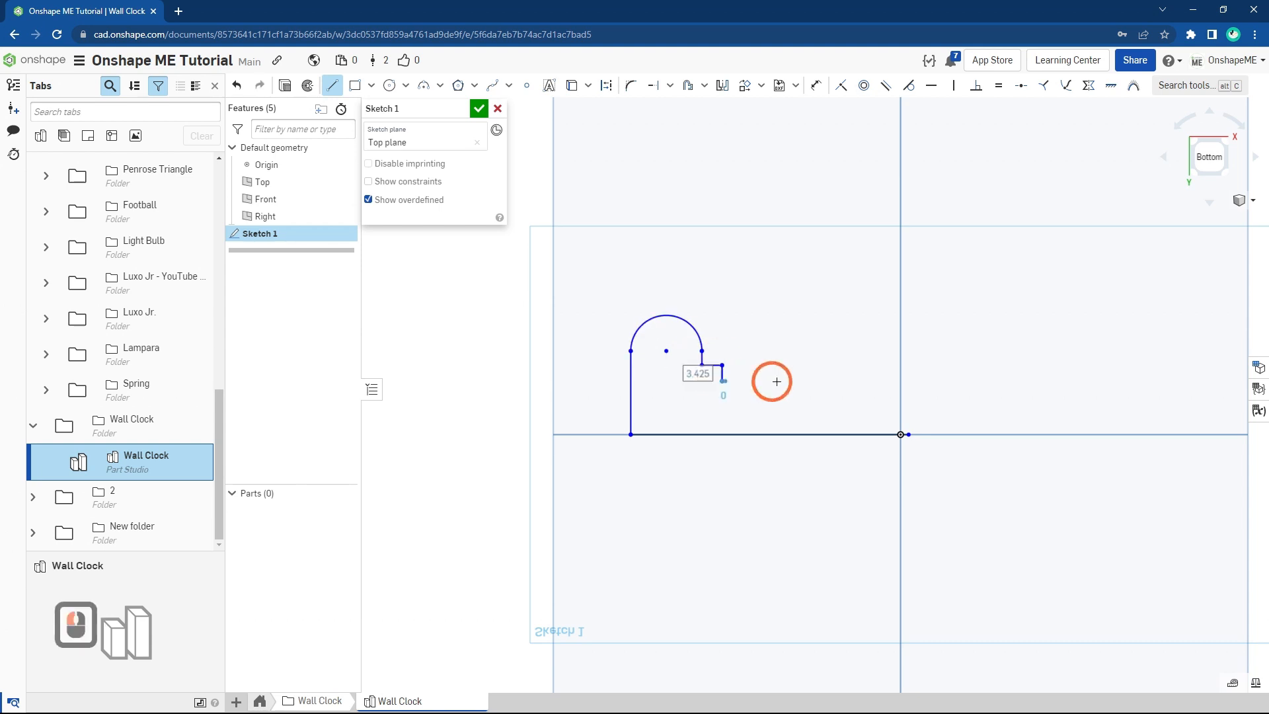
pyautogui.click(898, 382)
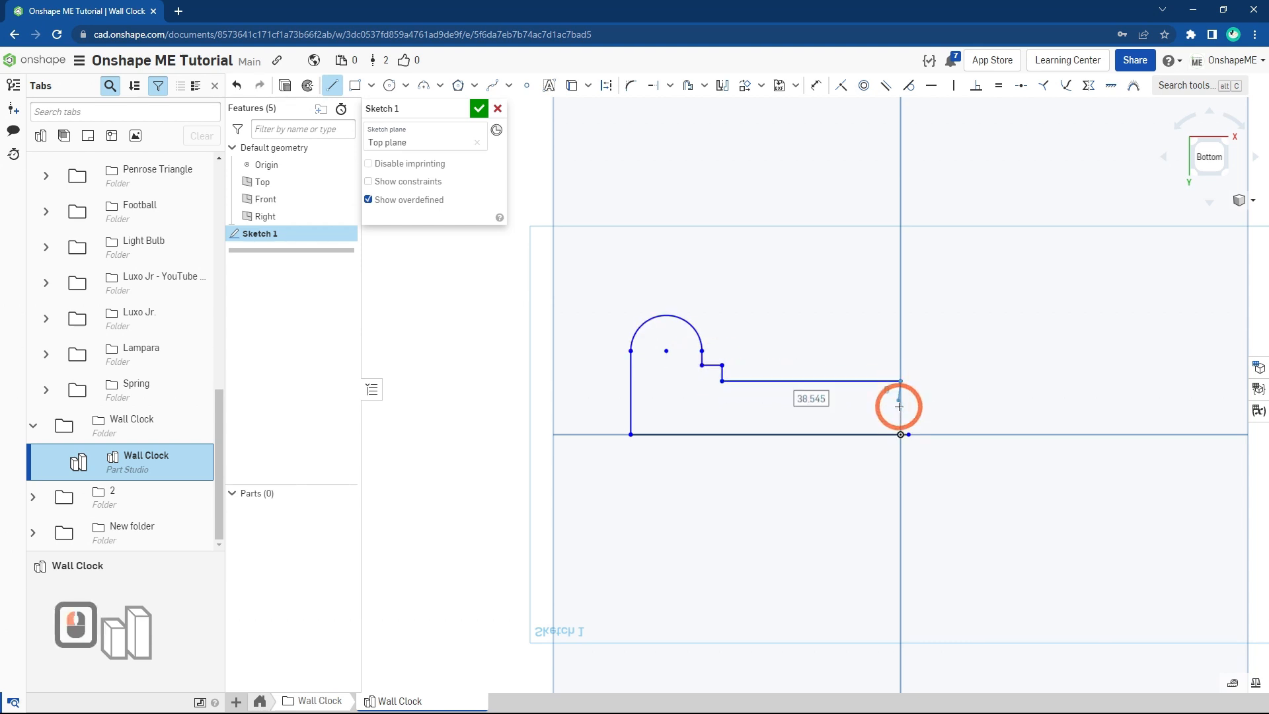
pyautogui.scroll(2, 899, 444)
pyautogui.click(902, 430)
pyautogui.press('Escape')
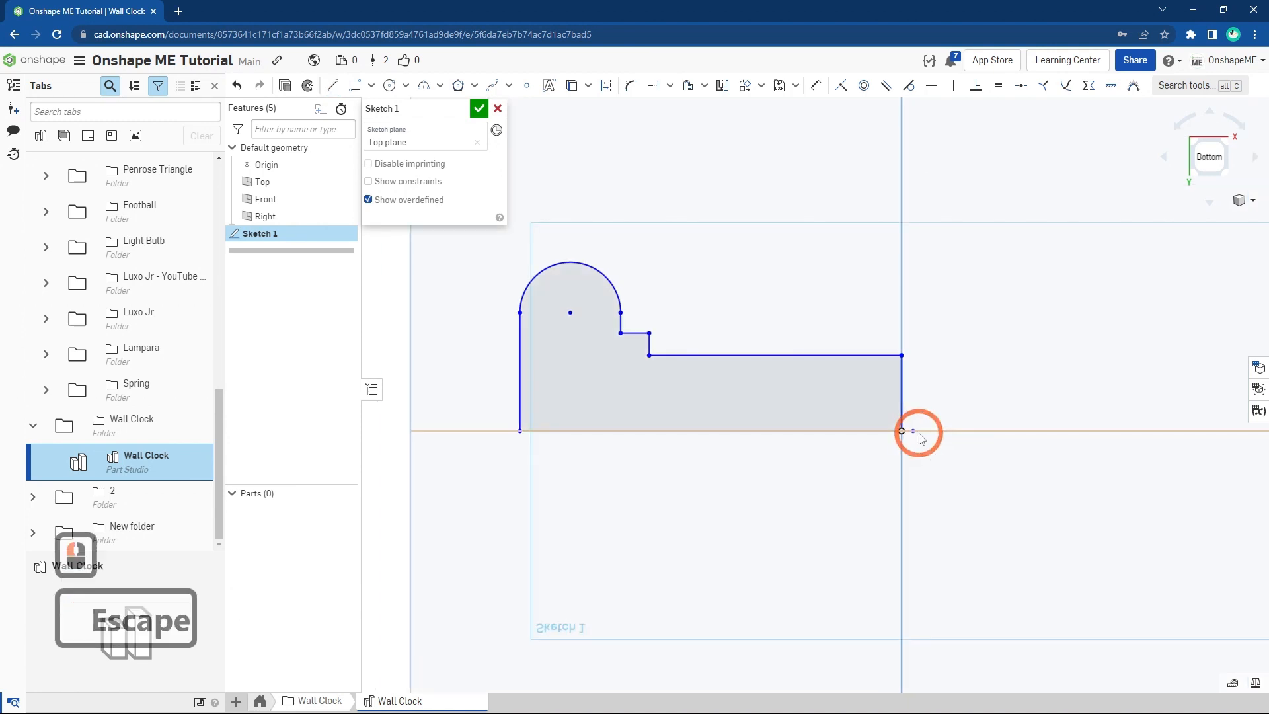
# Step: Dimension the profile's horizontal base line to 125 mm
pyautogui.scroll(-3, 793, 429)
pyautogui.press('s')
pyautogui.click(813, 473)
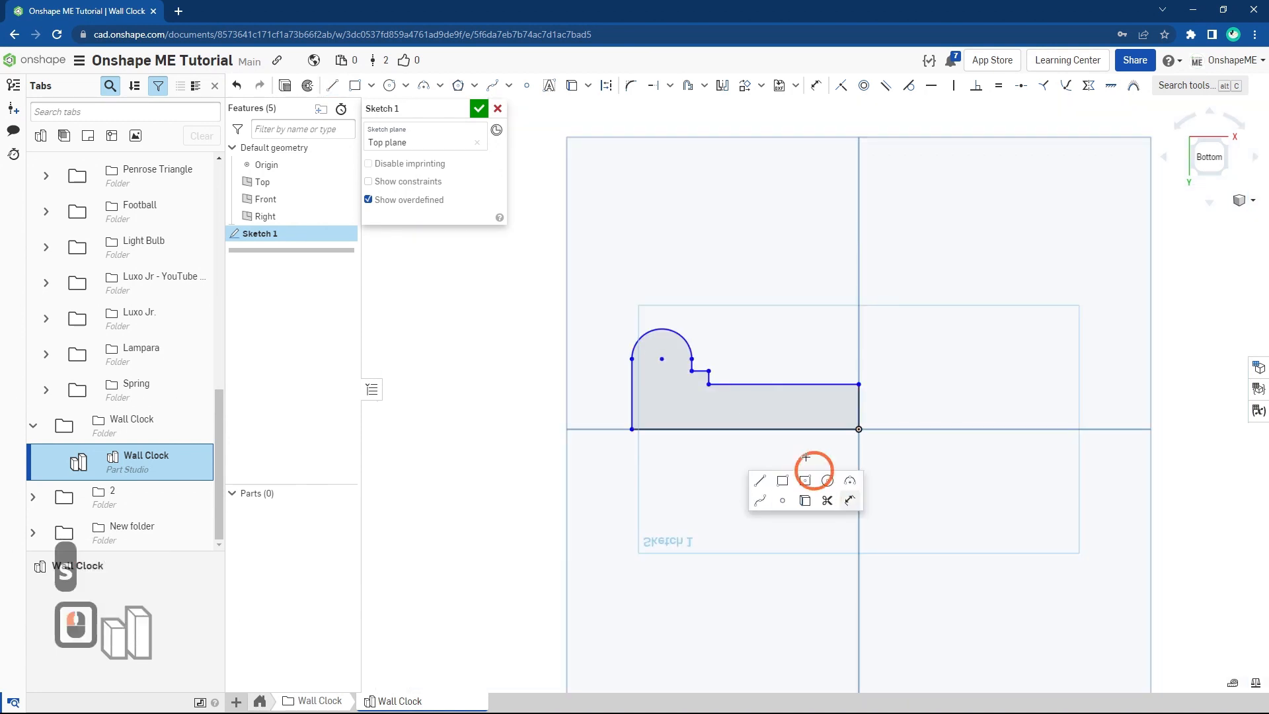
pyautogui.click(796, 426)
pyautogui.click(810, 558)
pyautogui.write('125')
pyautogui.press('Return')
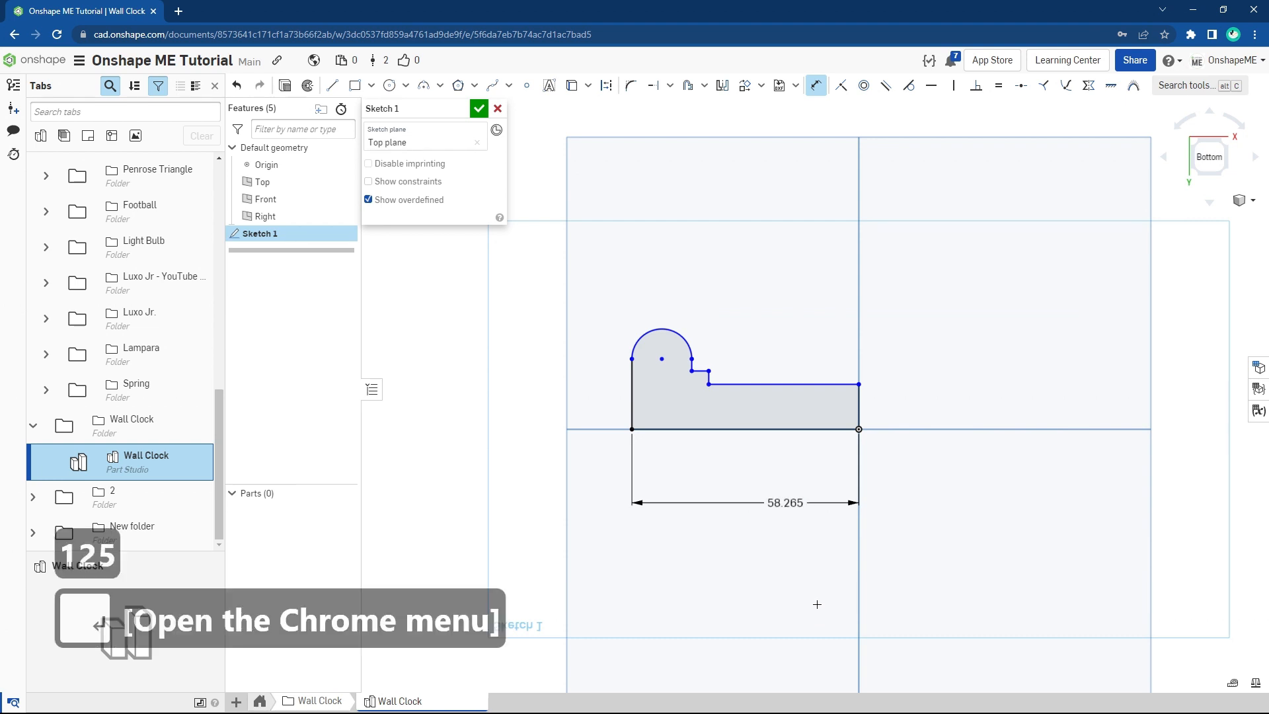
# Step: Dimension the short vertical edge at the origin to 10 mm
pyautogui.scroll(-4, 815, 602)
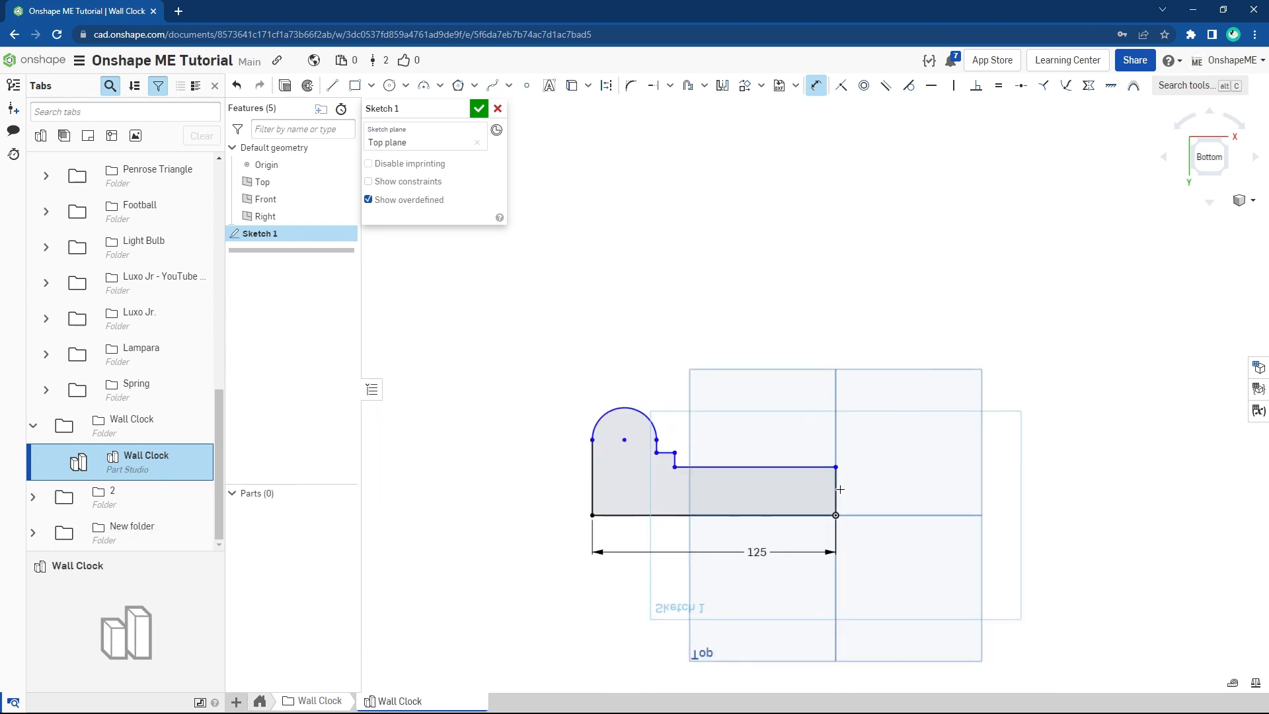
pyautogui.doubleClick(897, 487)
pyautogui.write('10')
pyautogui.press('Return')
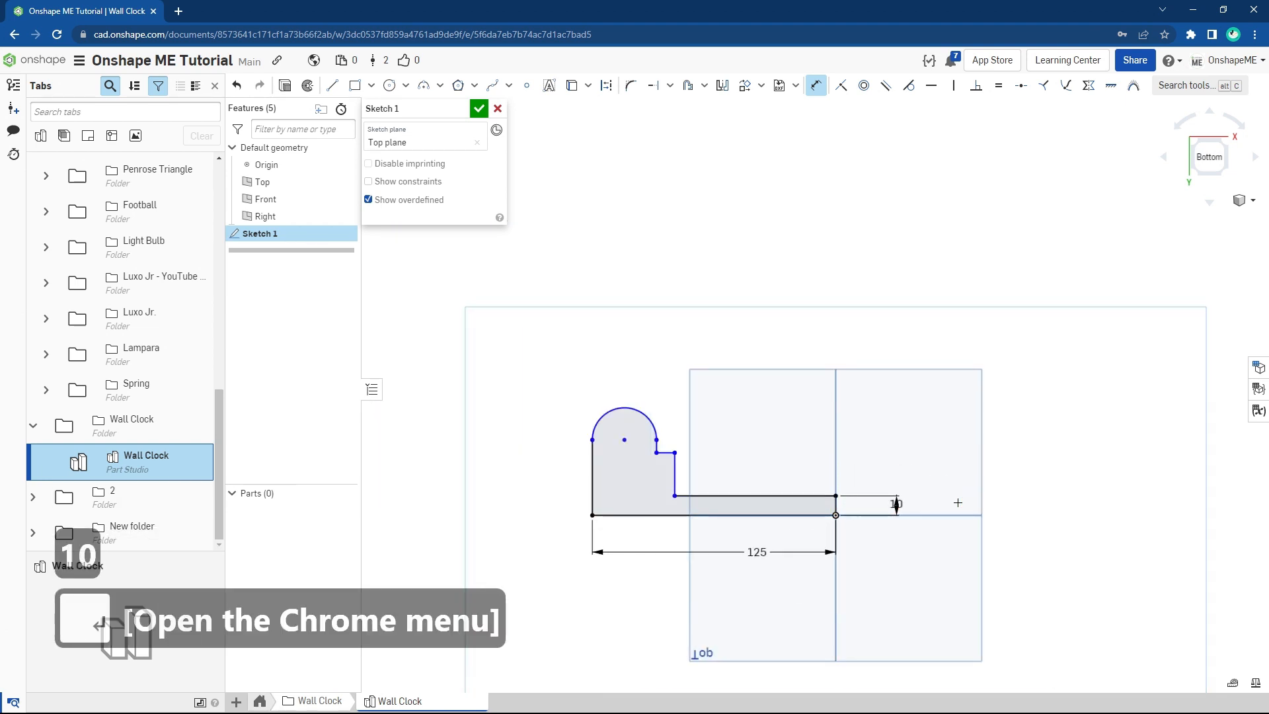
pyautogui.scroll(1, 670, 457)
pyautogui.press('Escape')
# Step: Constrain the small step's horizontal and vertical edges to equal length and dimension the vertical one to 5 mm
pyautogui.scroll(4, 667, 451)
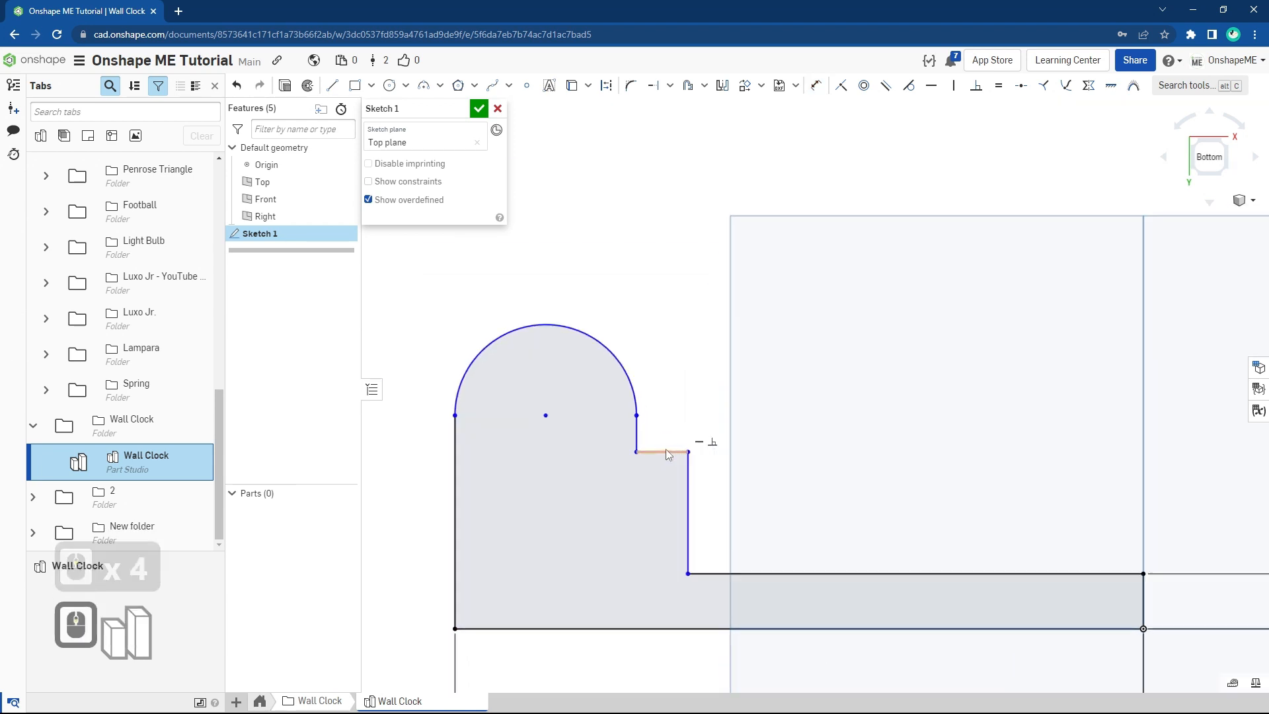
pyautogui.click(665, 453)
pyautogui.click(688, 470)
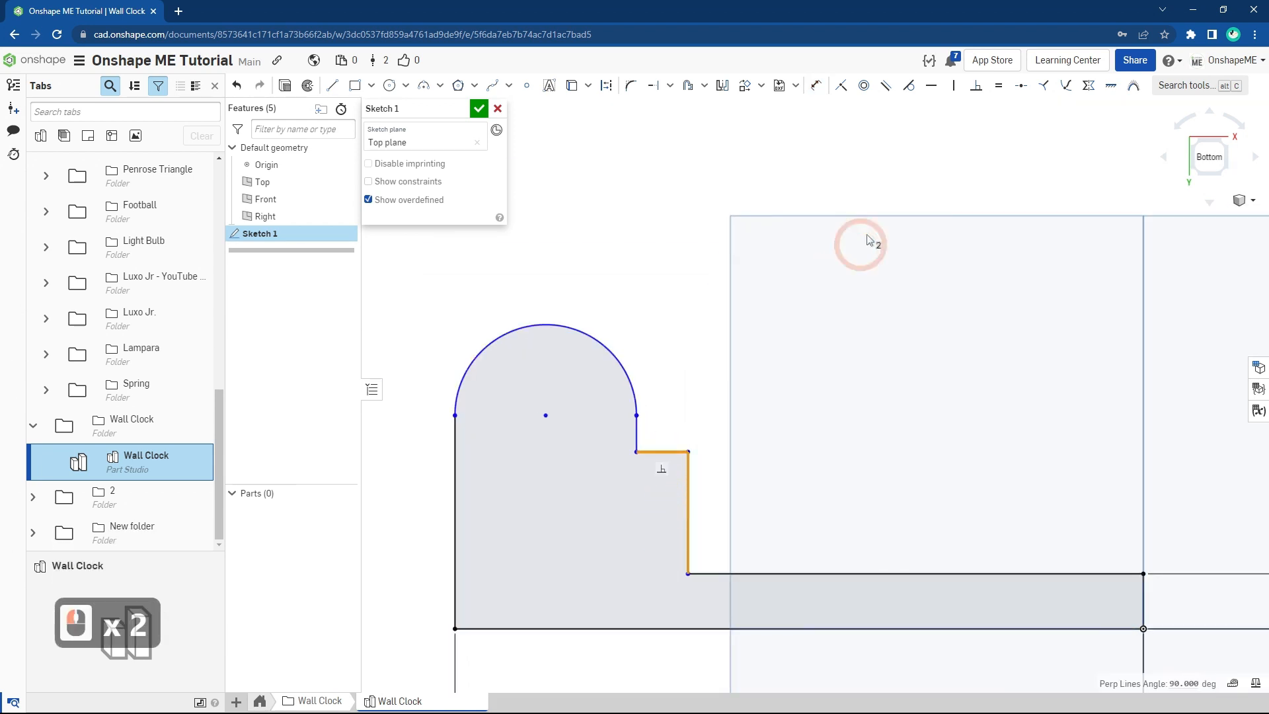
pyautogui.press('s')
pyautogui.click(813, 476)
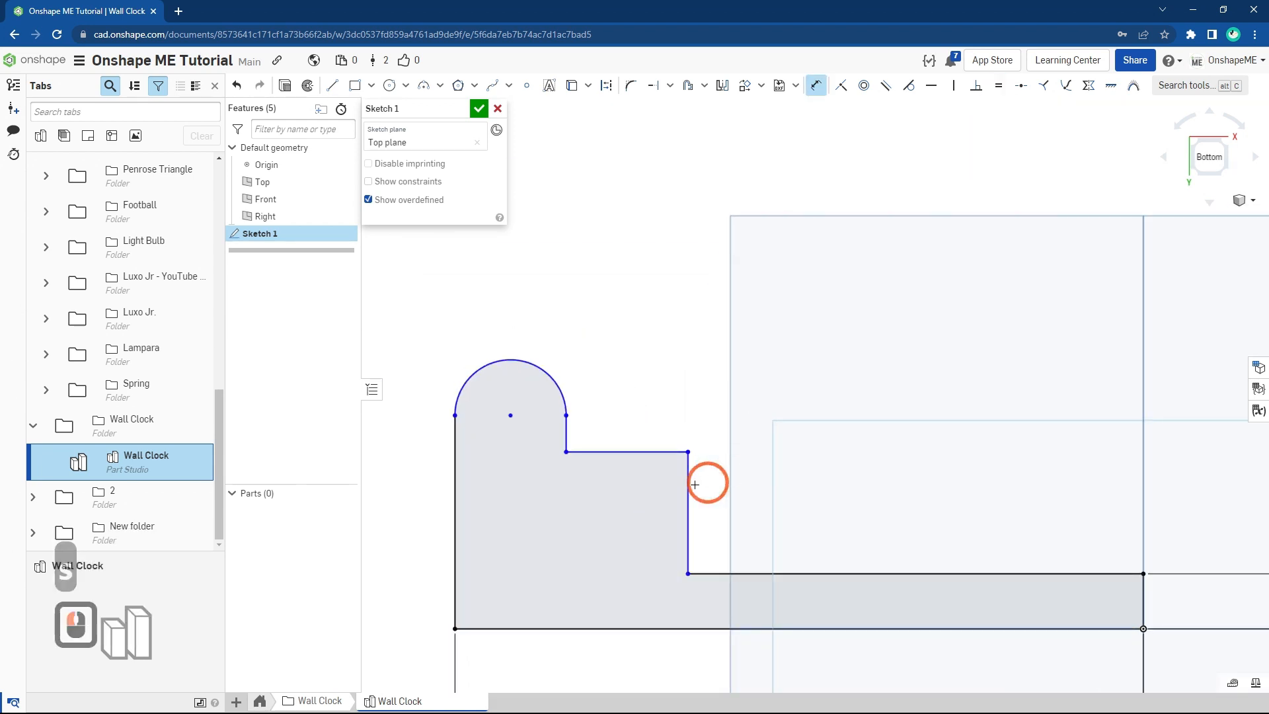
pyautogui.click(747, 483)
pyautogui.write('5')
pyautogui.press('Return')
pyautogui.scroll(-3, 723, 448)
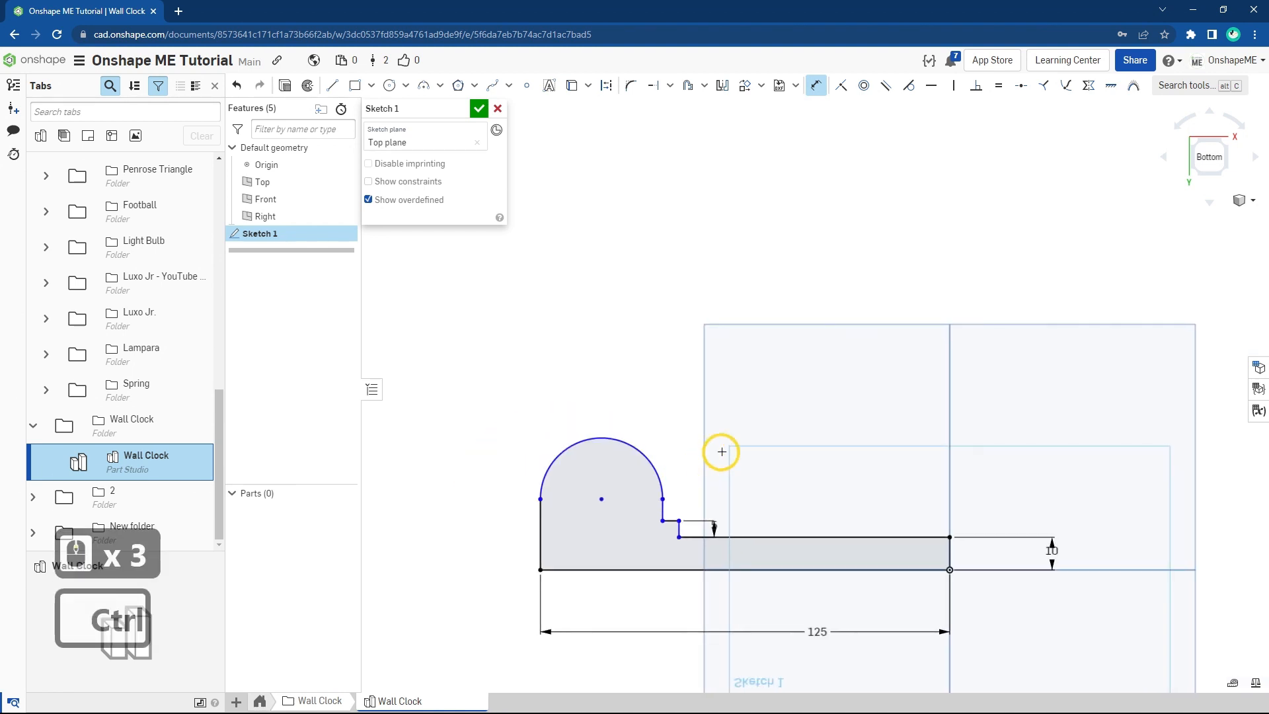
# Step: Dimension the rounded rim's arc to a 10 mm radius
pyautogui.scroll(2, 680, 395)
pyautogui.click(680, 395)
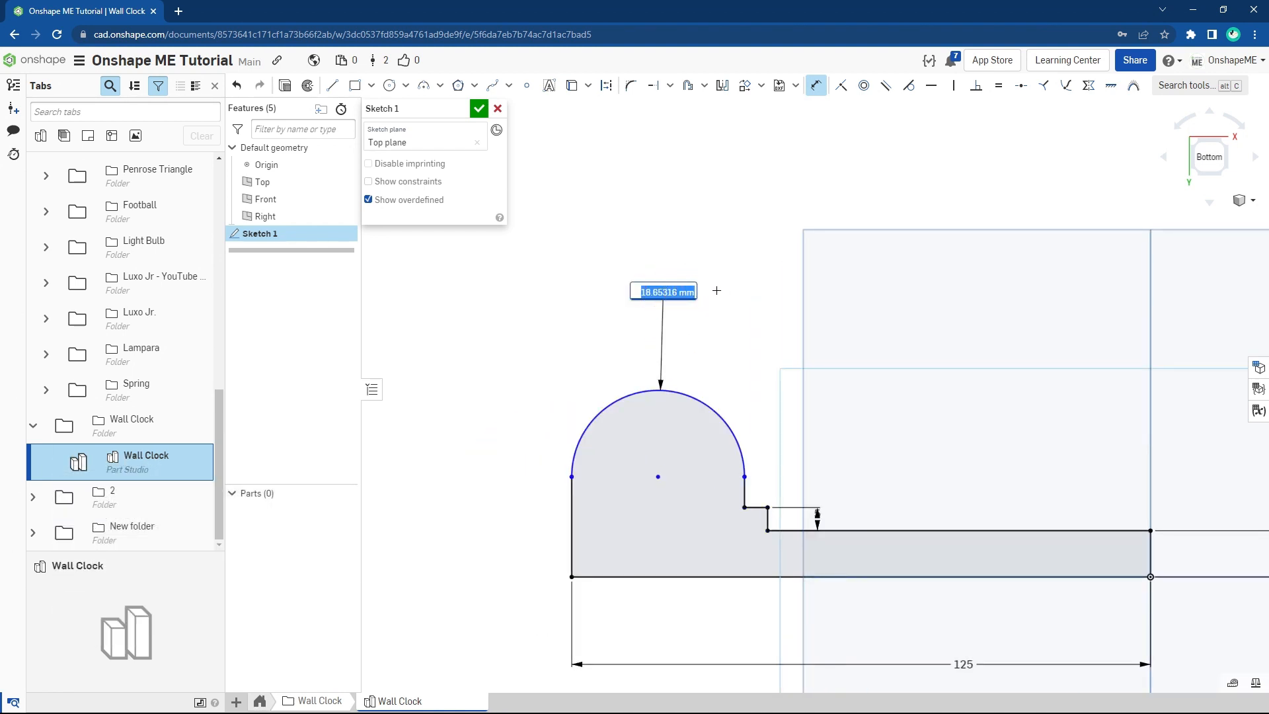
pyautogui.write('10')
pyautogui.press('Return')
# Step: Dimension the profile's outer vertical edge to 20 mm
pyautogui.scroll(-2, 628, 463)
pyautogui.click(560, 512)
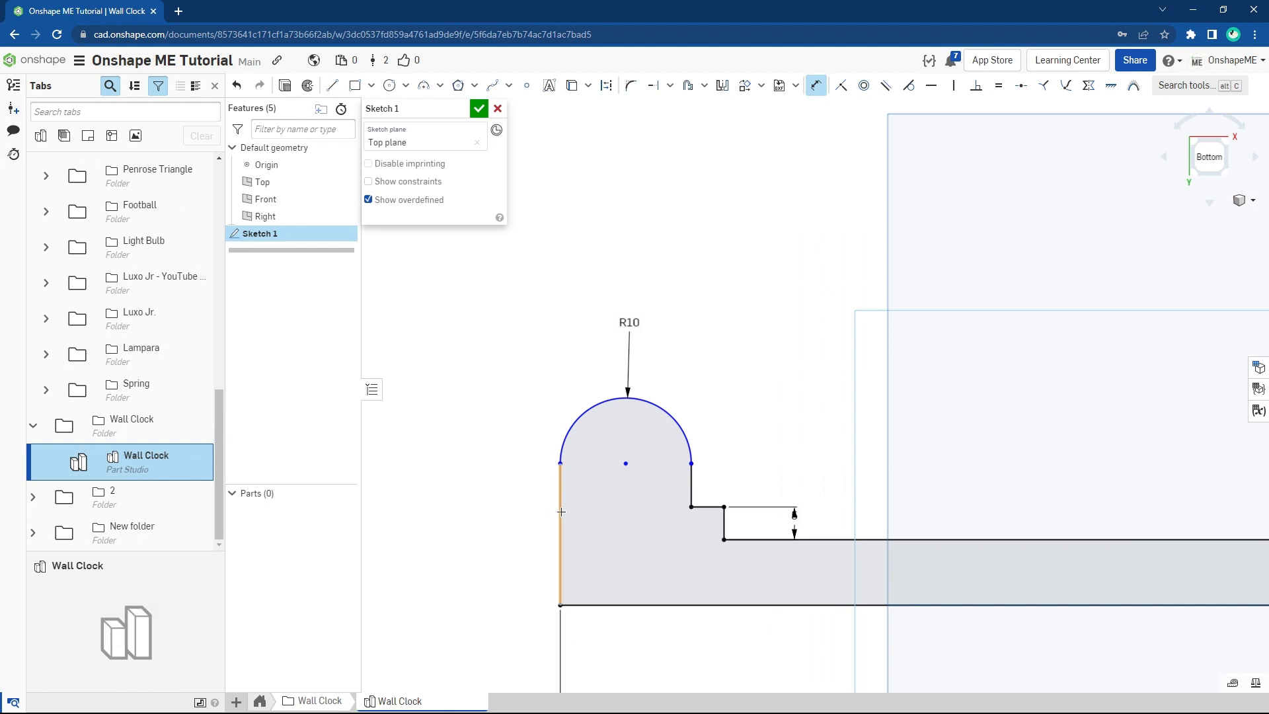
pyautogui.click(483, 511)
pyautogui.click(548, 564)
pyautogui.press('Return')
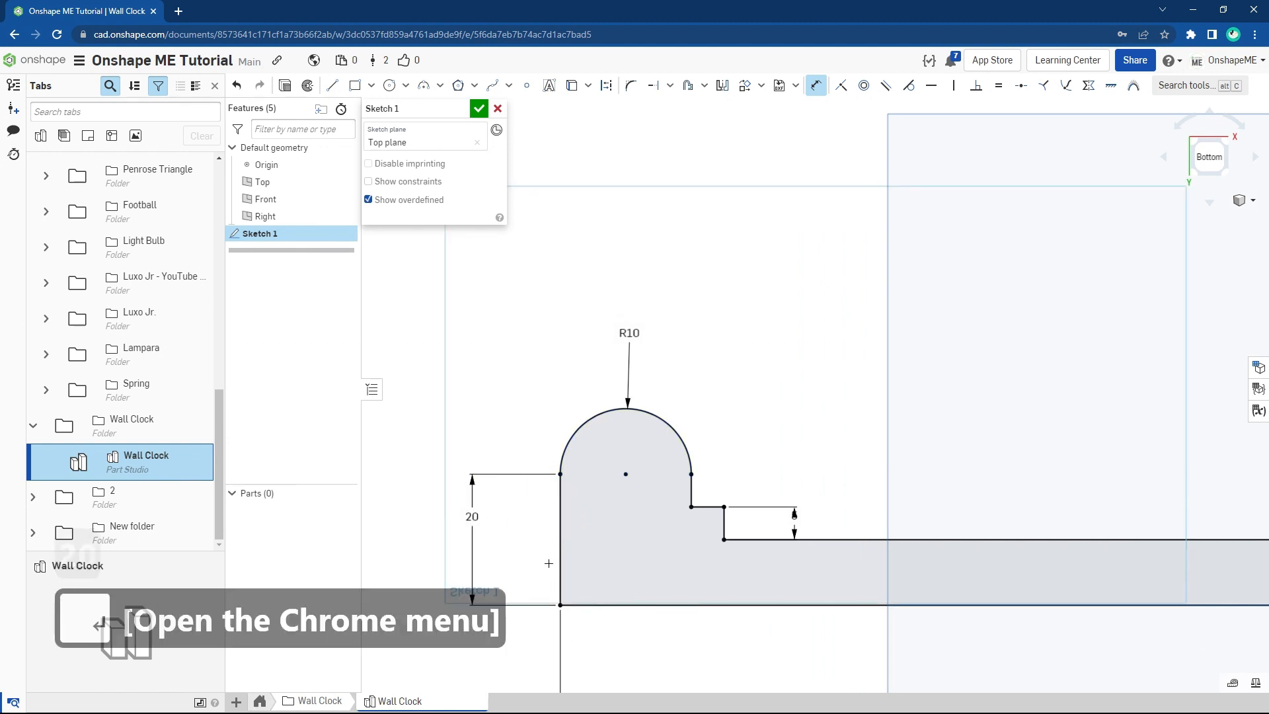
# Step: Revolve the profile as a new full solid about its vertical edge at the origin
pyautogui.scroll(-3, 725, 545)
pyautogui.click(308, 86)
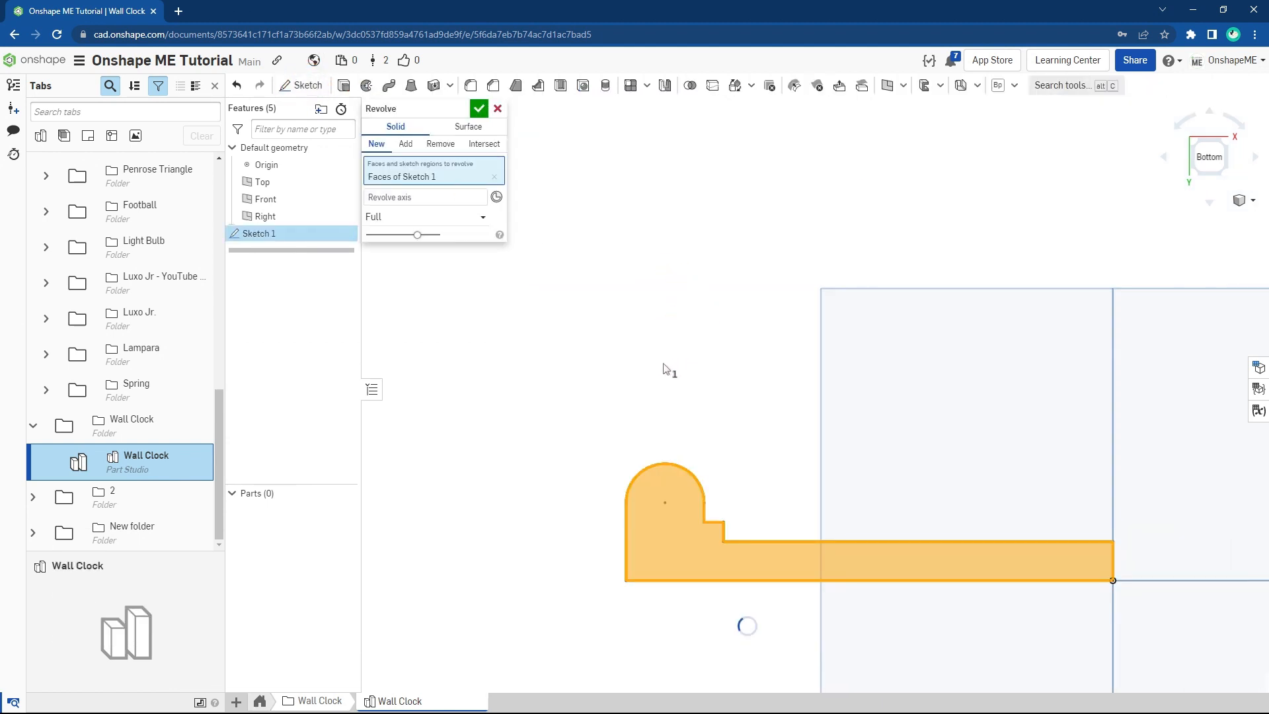
pyautogui.click(872, 438)
pyautogui.click(1110, 568)
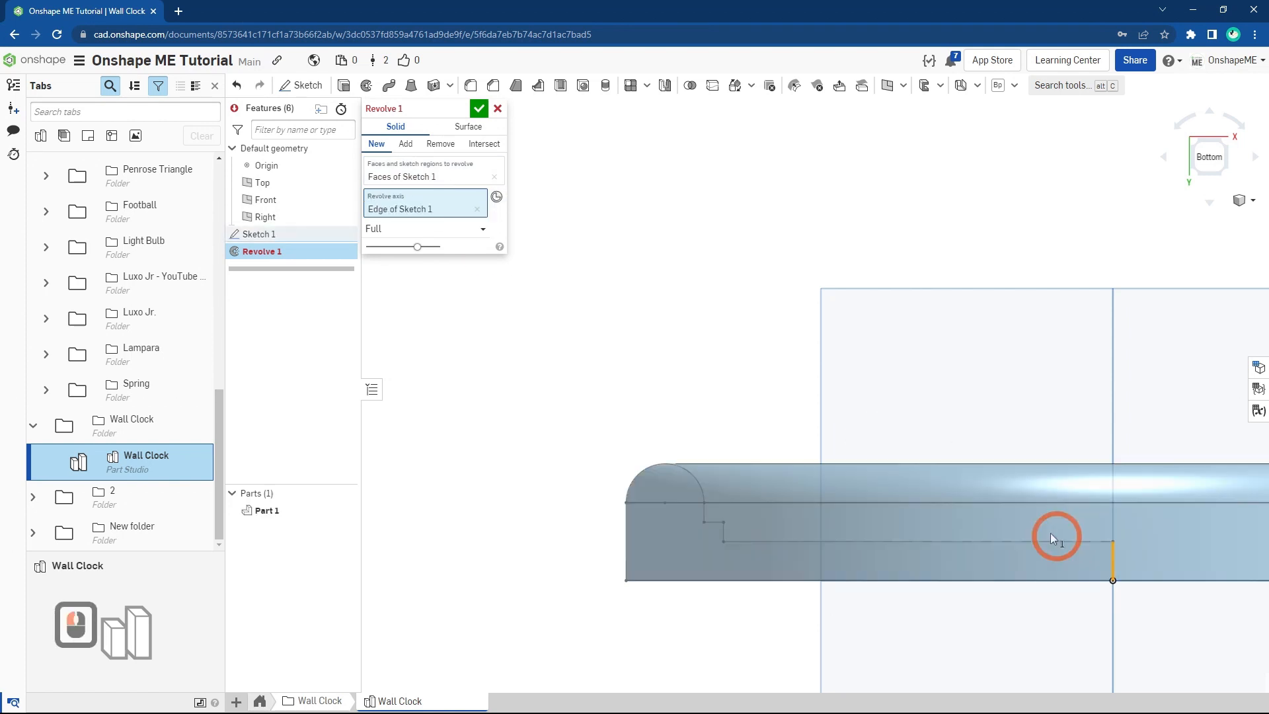
pyautogui.scroll(-6, 960, 483)
pyautogui.moveTo(890, 449); pyautogui.dragTo(878, 524, button='right')
pyautogui.click(477, 107)
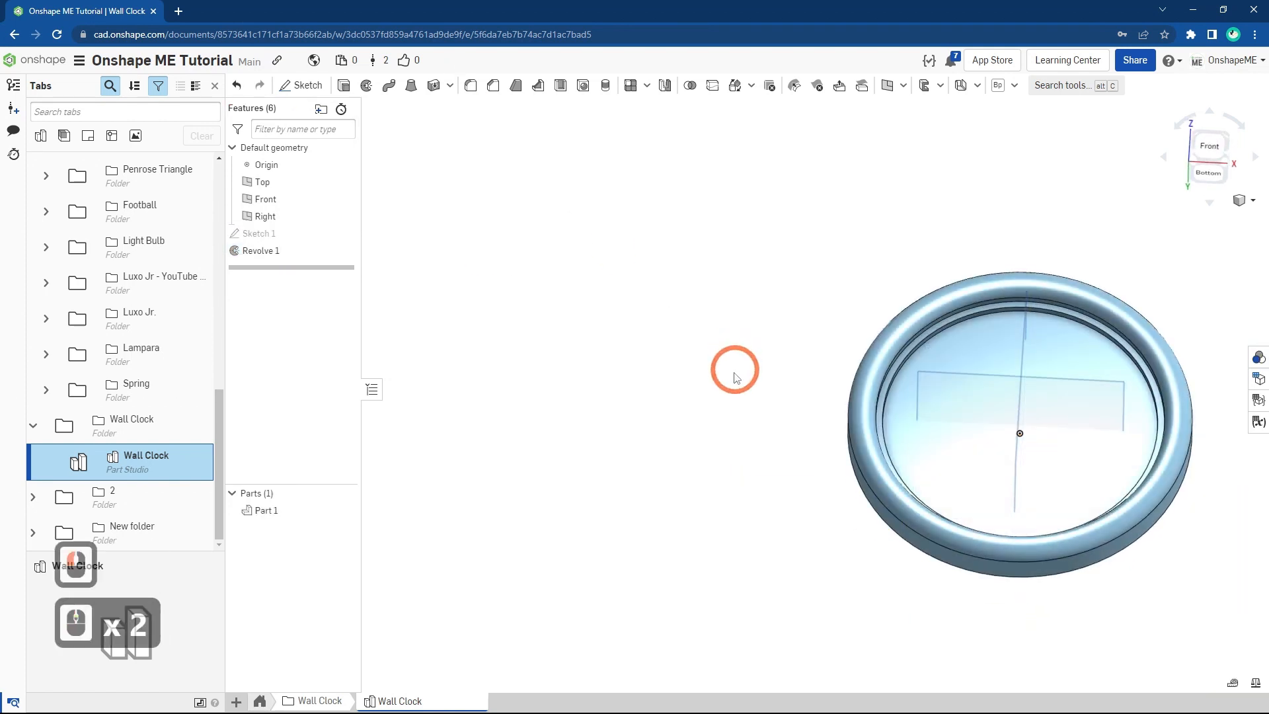
# Step: View the clock body from the front and start a new sketch on its recessed circular face
pyautogui.scroll(-4, 737, 371)
pyautogui.keyDown('ctrl'); pyautogui.moveTo(898, 383); pyautogui.dragTo(879, 357, button='right'); pyautogui.keyUp('ctrl')
pyautogui.scroll(3, 843, 344)
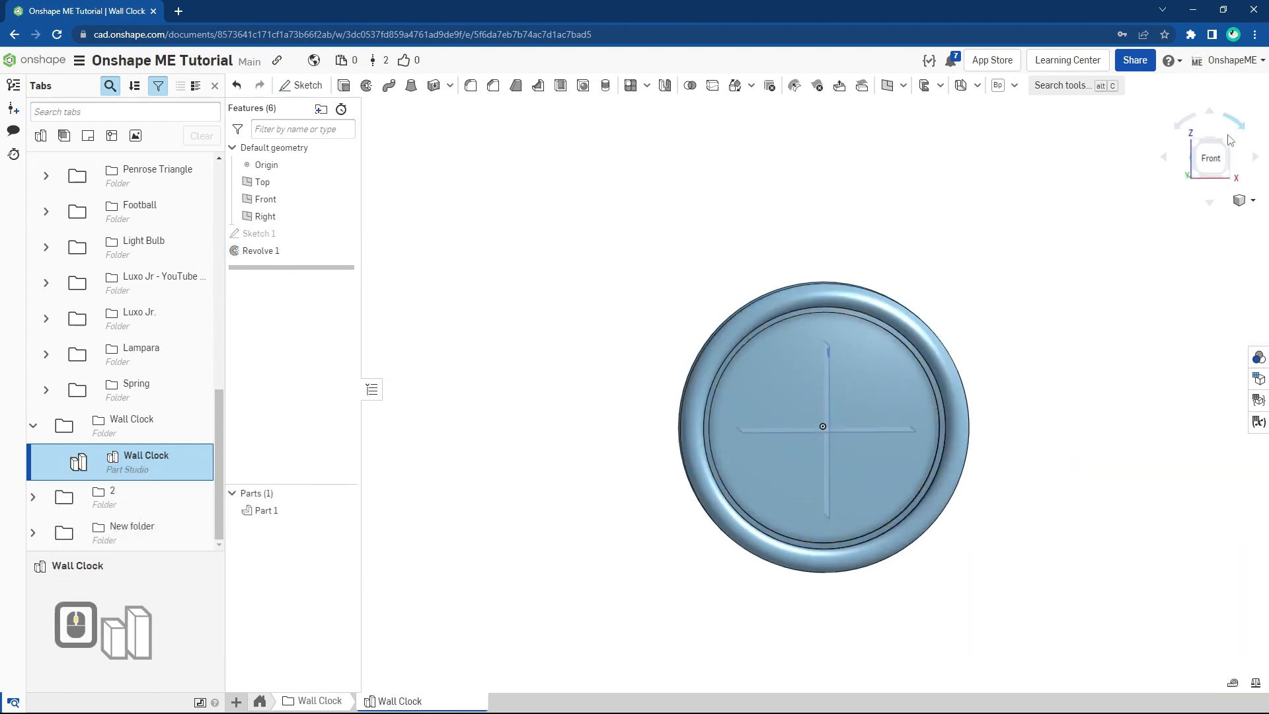
pyautogui.scroll(5, 921, 338)
pyautogui.click(754, 298)
pyautogui.rightClick(753, 299)
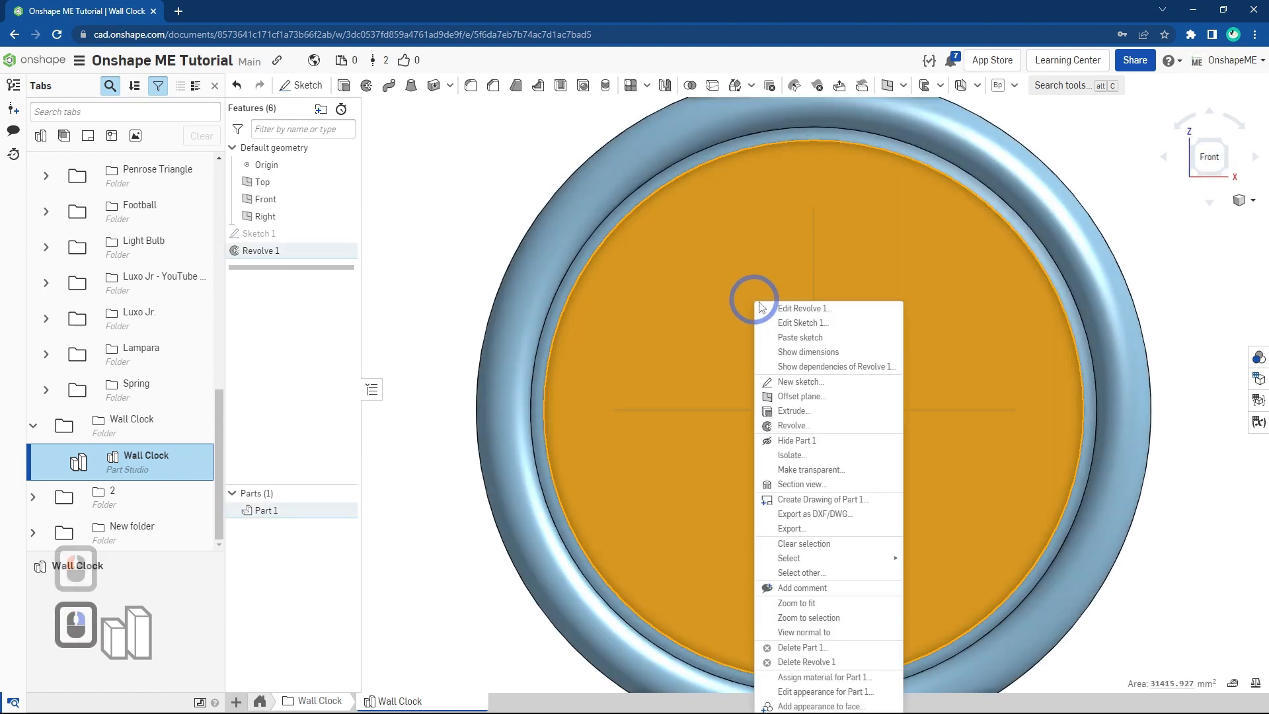
pyautogui.click(793, 376)
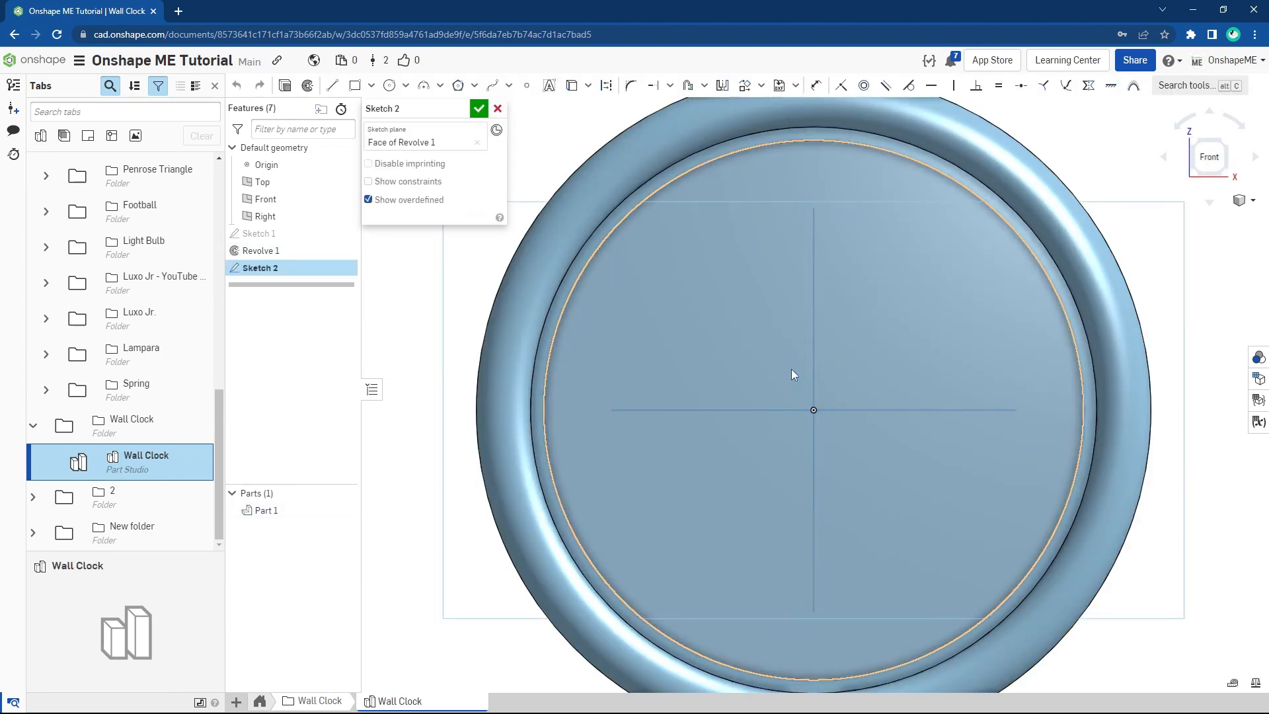
# Step: Sketch a small circle directly above the origin, near the upper rim of the clock face
pyautogui.press('s')
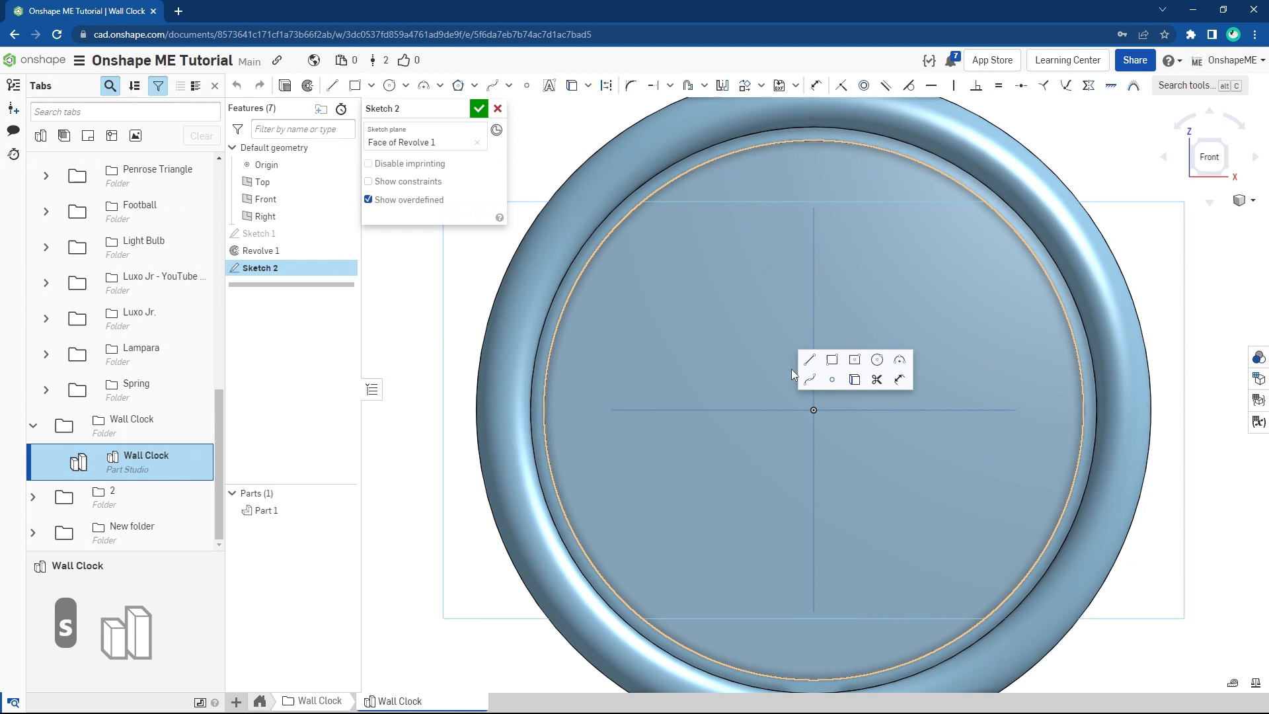
pyautogui.click(873, 359)
pyautogui.click(829, 204)
pyautogui.press('Escape')
# Step: Dimension the distance from the origin to the small circle's centre to 80 mm
pyautogui.press('s')
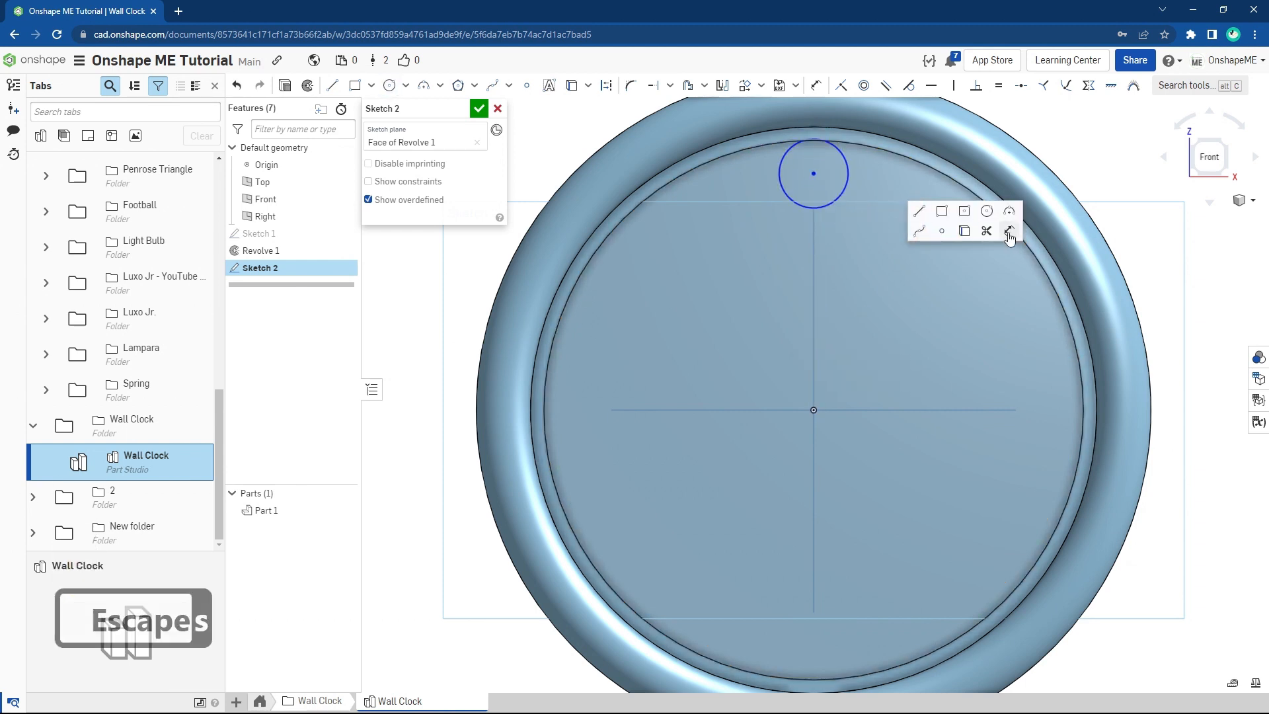
pyautogui.click(1009, 234)
pyautogui.click(816, 175)
pyautogui.click(815, 409)
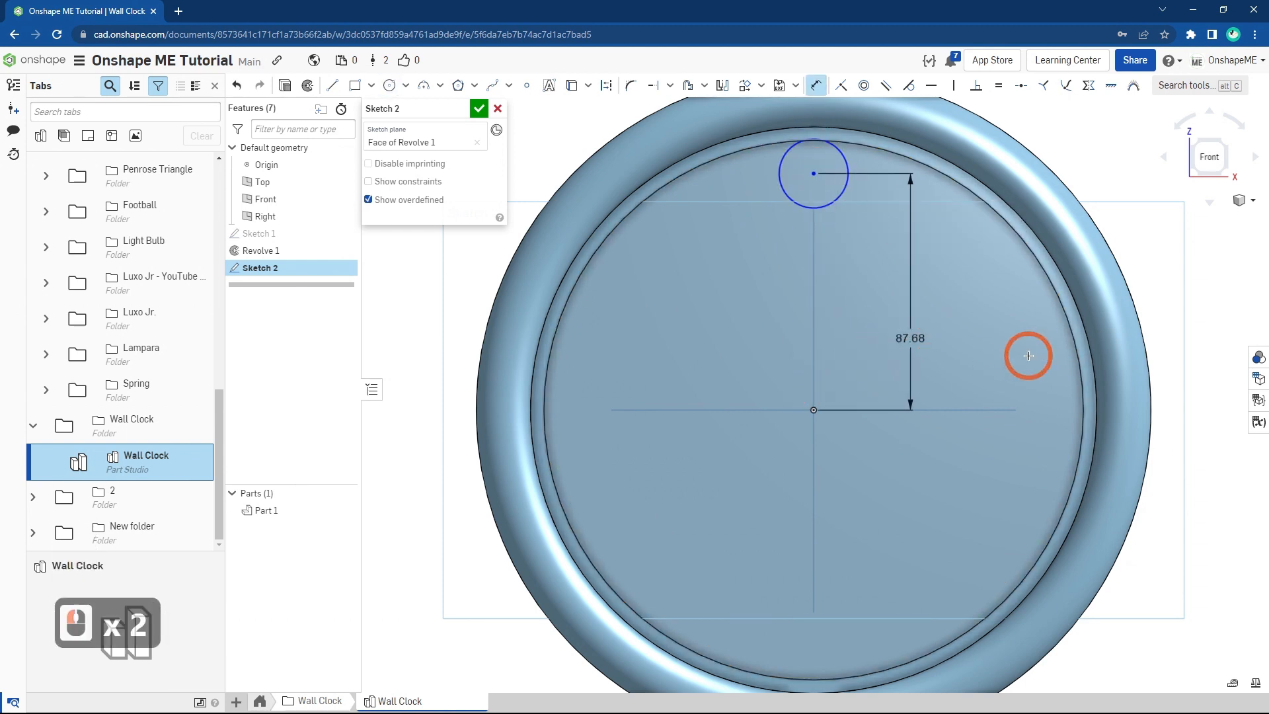
pyautogui.click(1027, 355)
pyautogui.write('80')
pyautogui.press('Return')
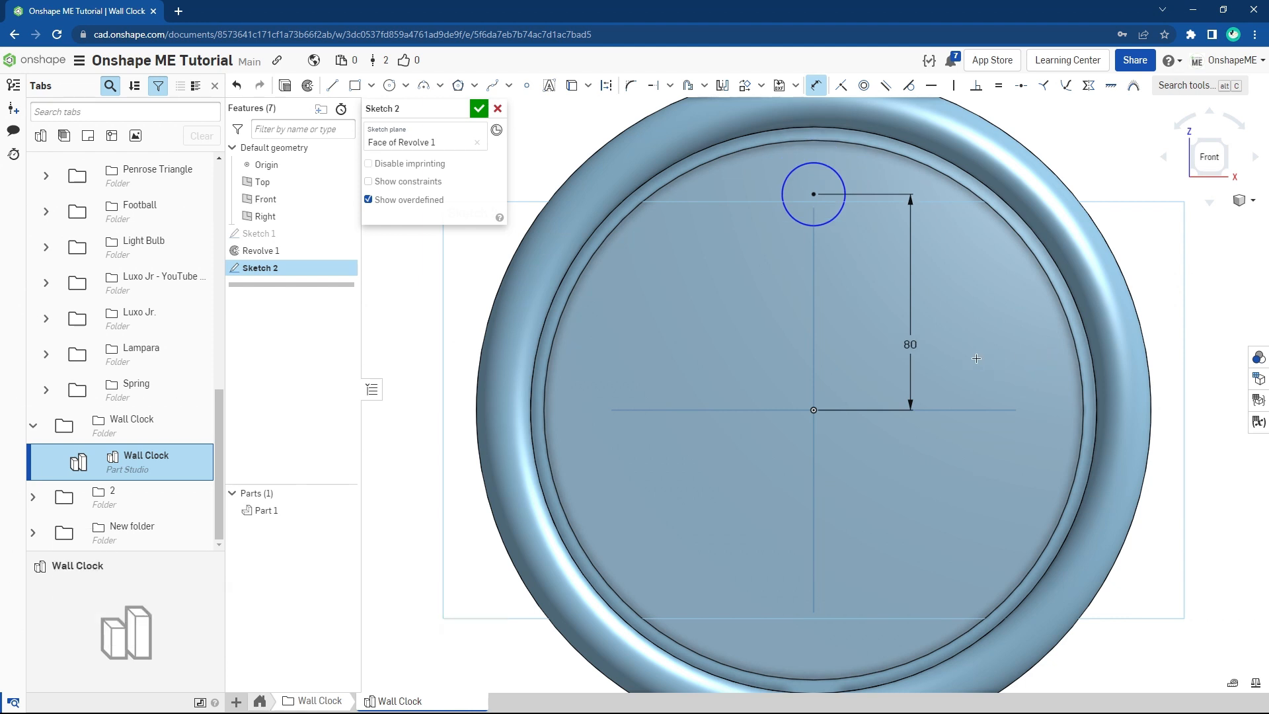
pyautogui.press('Escape')
# Step: Draw a center-point rectangle around the small circle, centred on the circle's centre
pyautogui.scroll(2, 824, 257)
pyautogui.press('s')
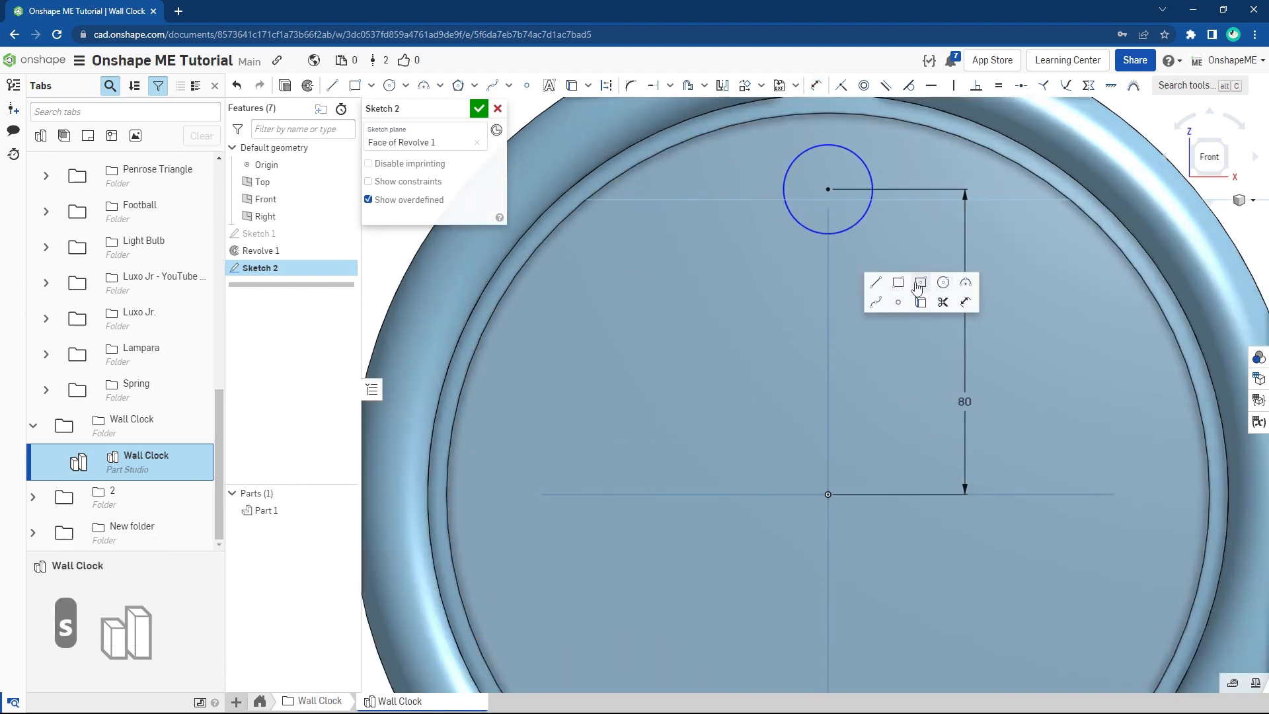
pyautogui.click(920, 284)
pyautogui.click(826, 191)
pyautogui.moveTo(857, 220); pyautogui.dragTo(868, 237)
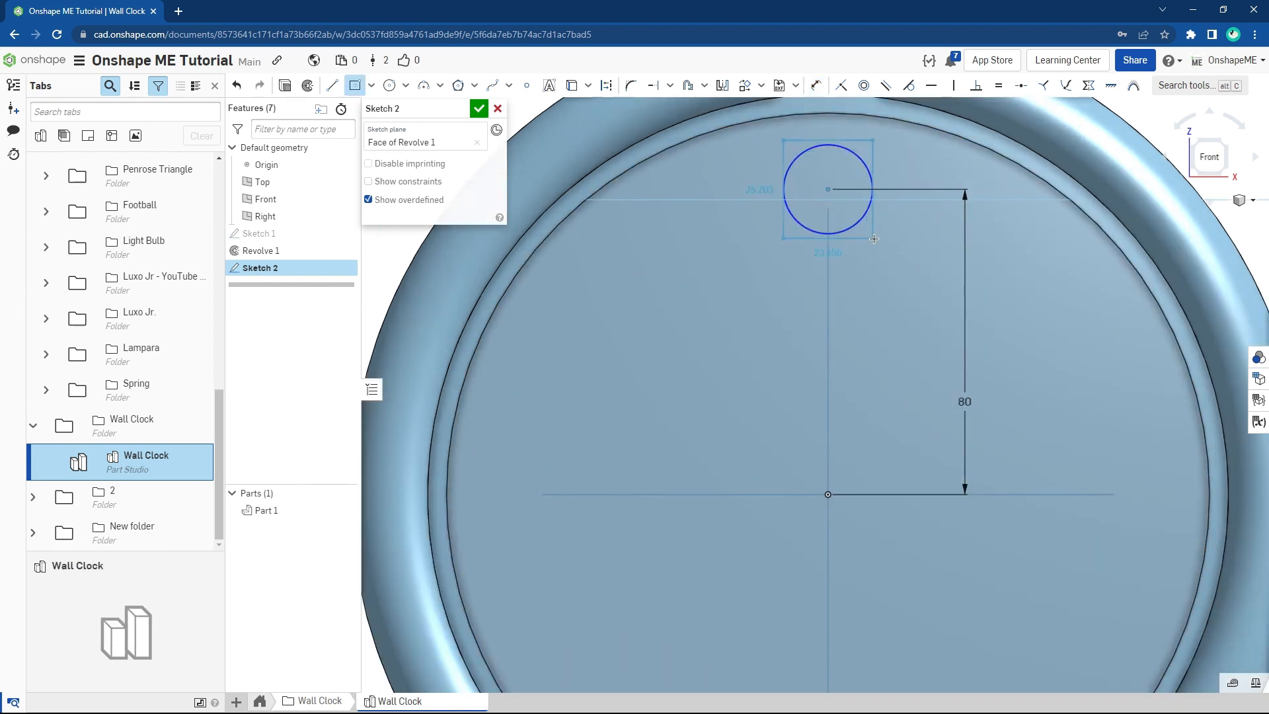
pyautogui.press('Escape')
# Step: Apply a tangent constraint between the rectangle's edges and the enclosed circle
pyautogui.click(851, 237)
pyautogui.click(871, 207)
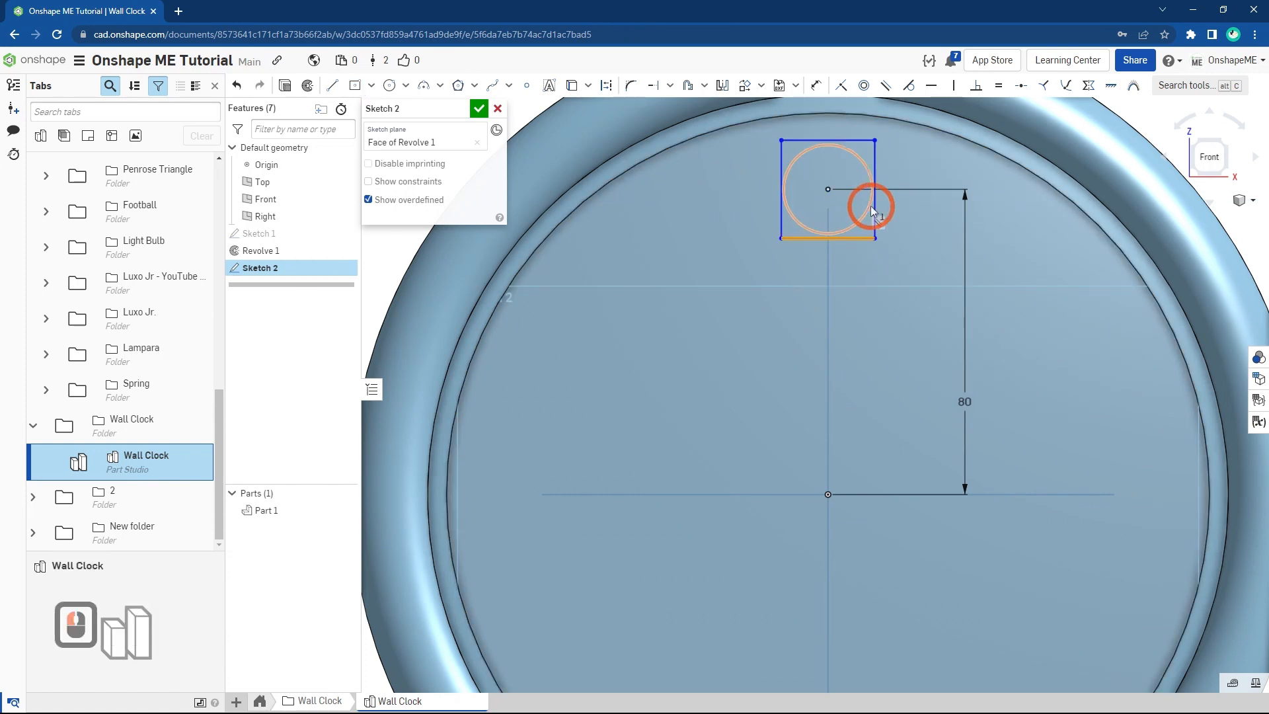
pyautogui.click(909, 85)
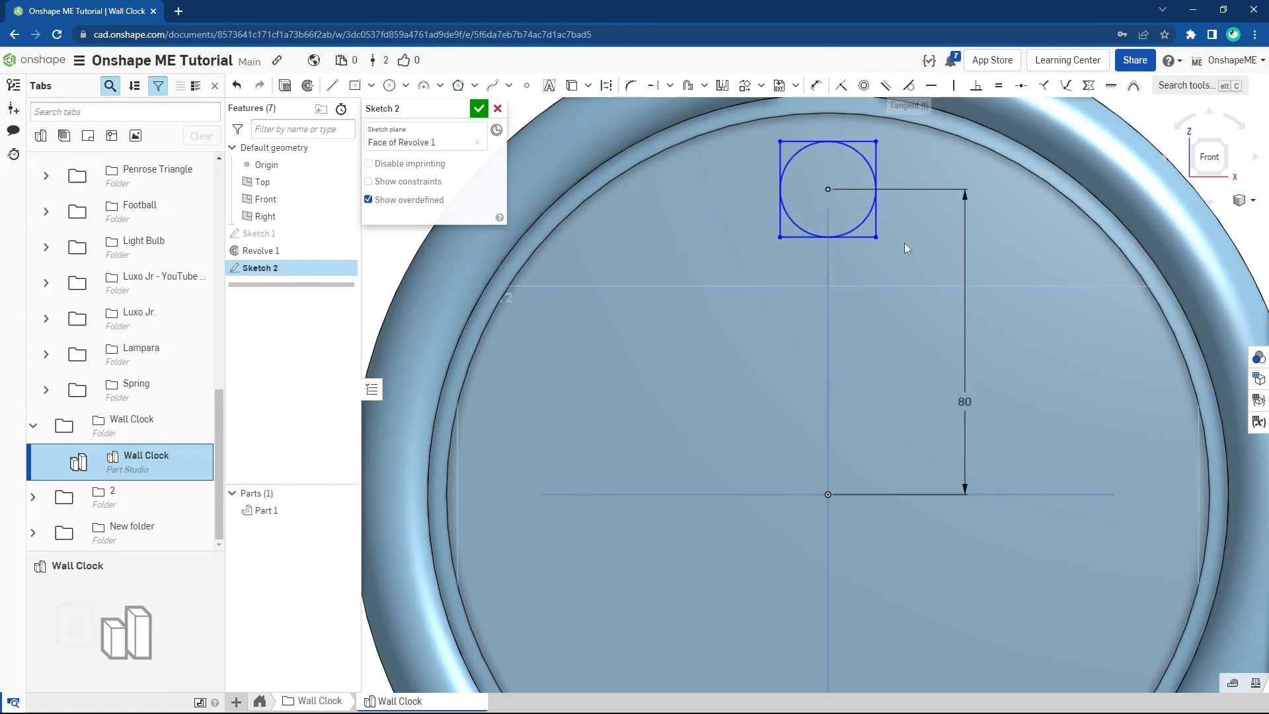
# Step: Dimension the circle inside the square to a 20 mm diameter
pyautogui.press('s')
pyautogui.click(1030, 297)
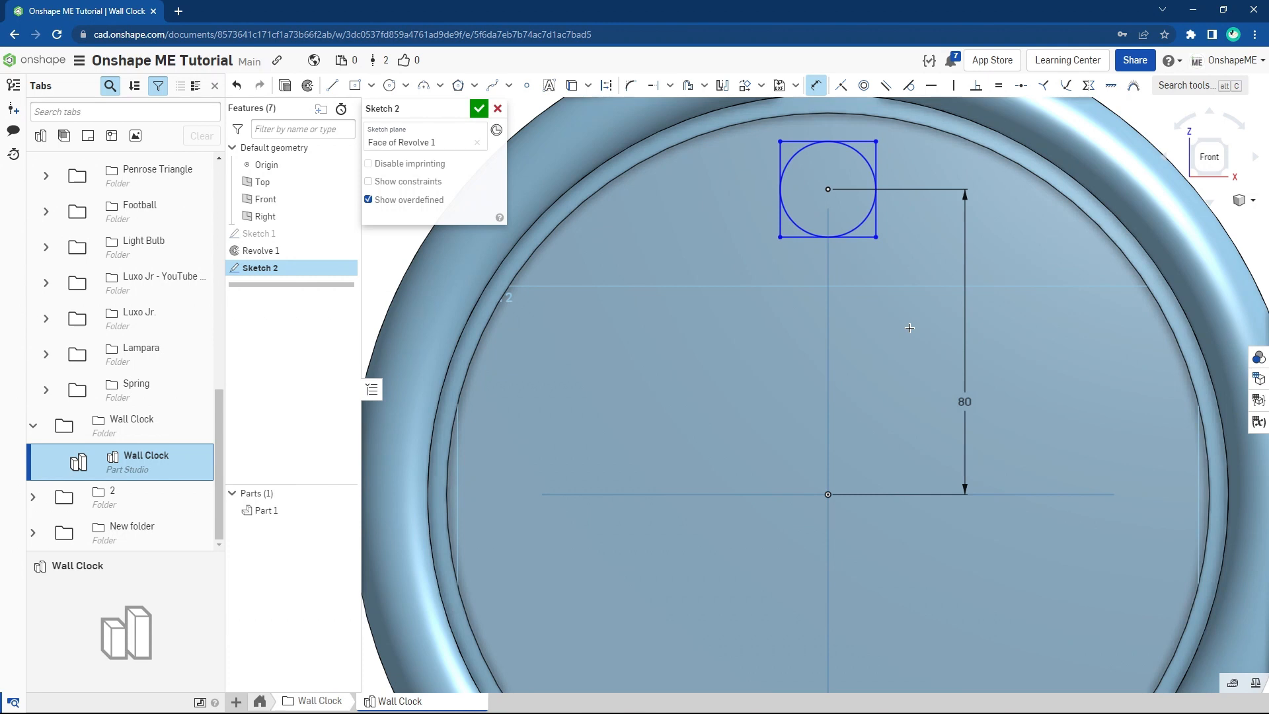
pyautogui.click(857, 229)
pyautogui.click(903, 240)
pyautogui.write('20')
pyautogui.press('Return')
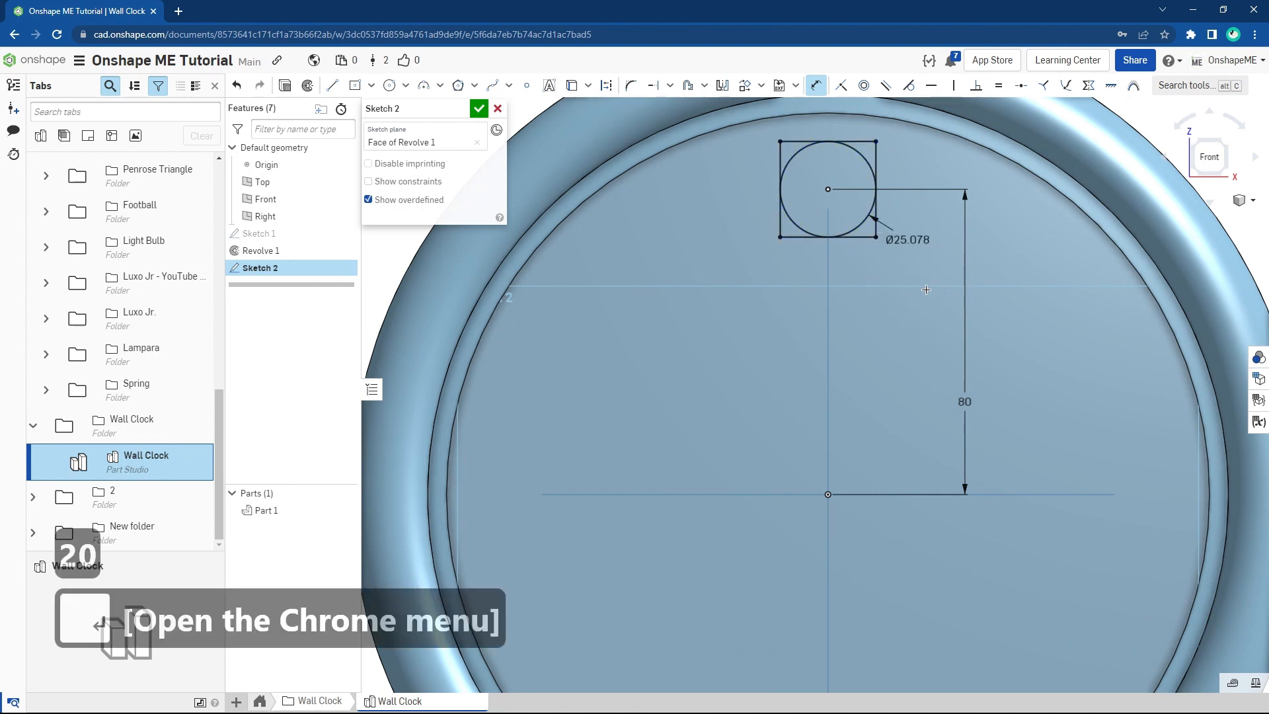
pyautogui.press('Escape')
pyautogui.scroll(-2, 902, 260)
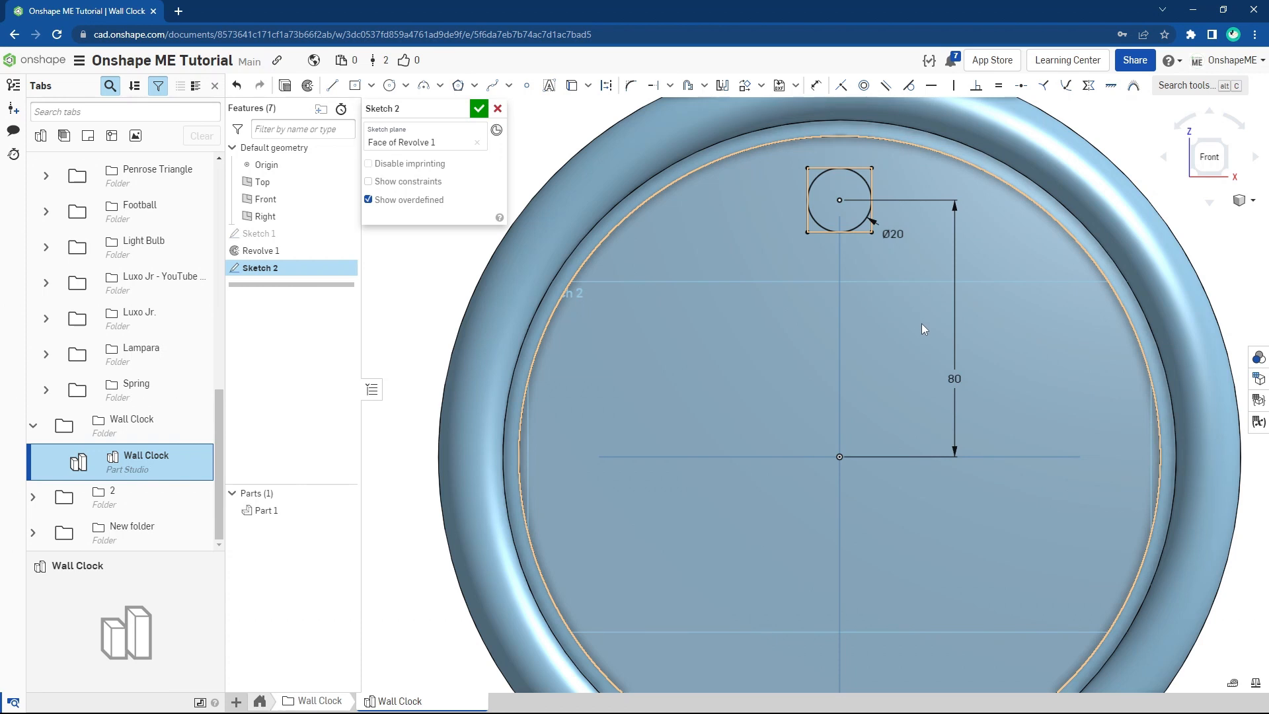
pyautogui.press('Escape')
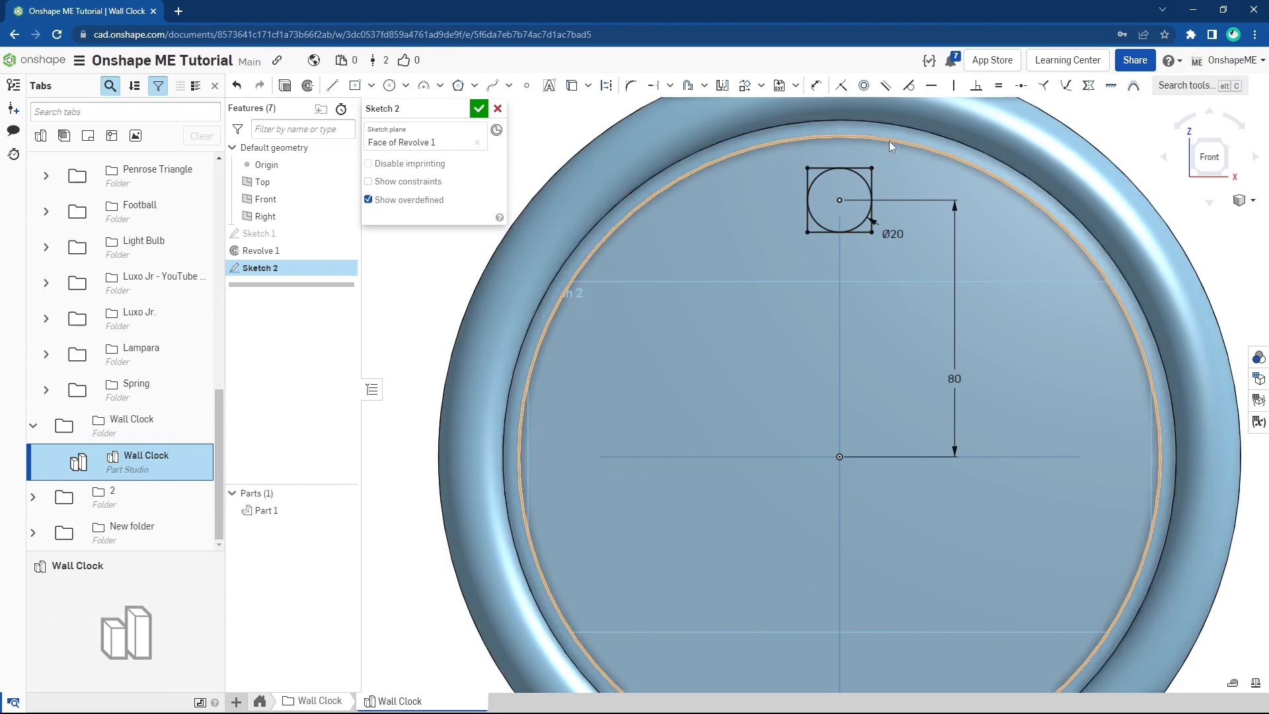
# Step: Create a circular sketch pattern of the 20 mm circle around the clock face with 12 instances
pyautogui.click(762, 85)
pyautogui.click(772, 133)
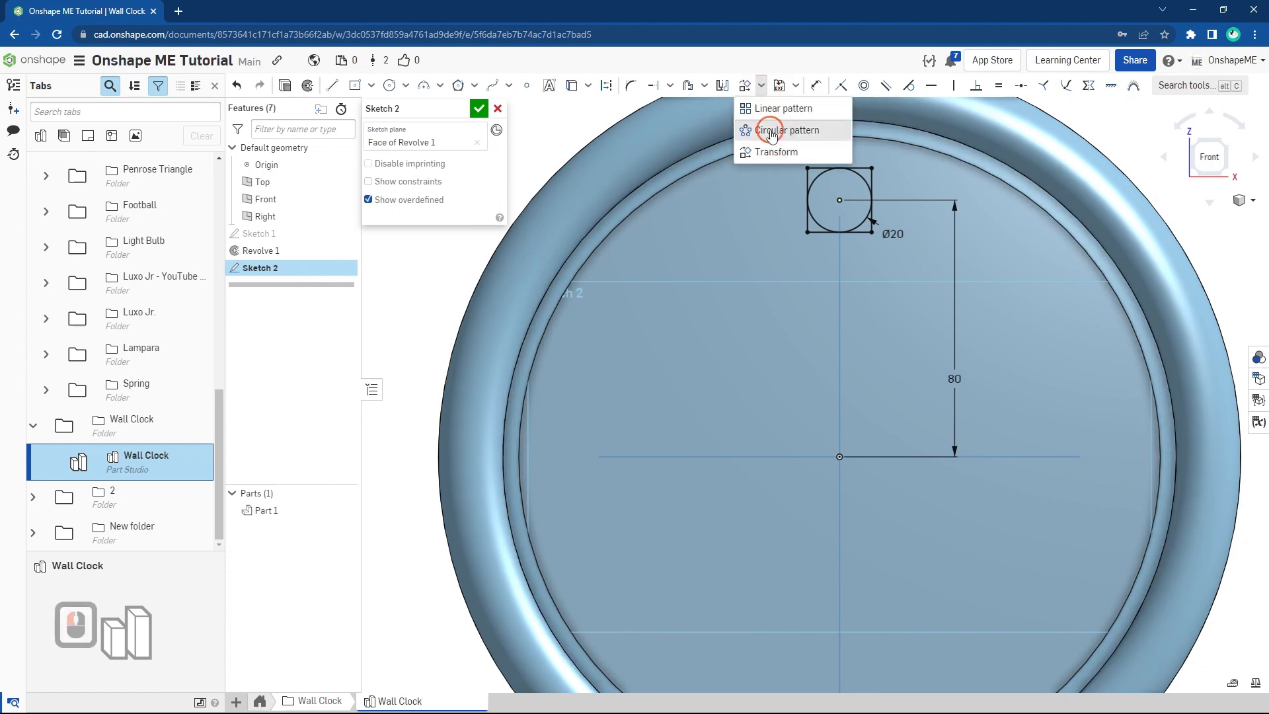
pyautogui.click(860, 176)
pyautogui.scroll(-3, 854, 255)
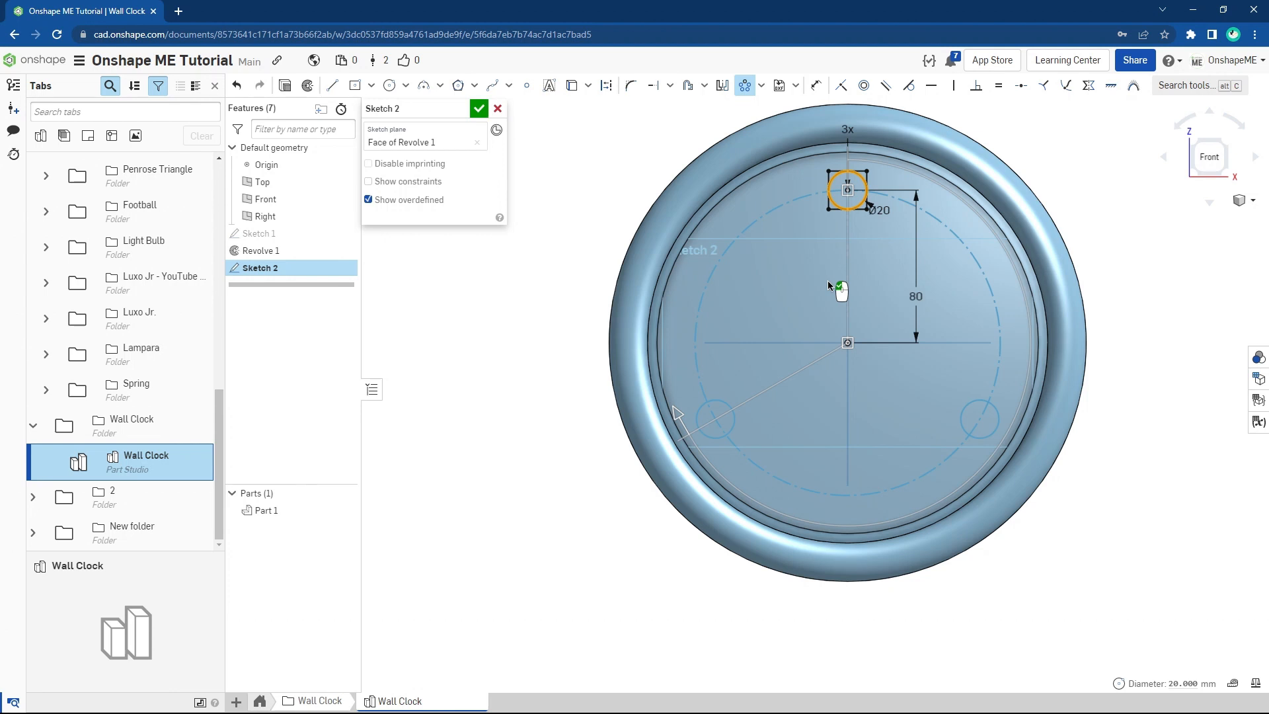
pyautogui.doubleClick(848, 129)
pyautogui.write('12')
pyautogui.click(906, 142)
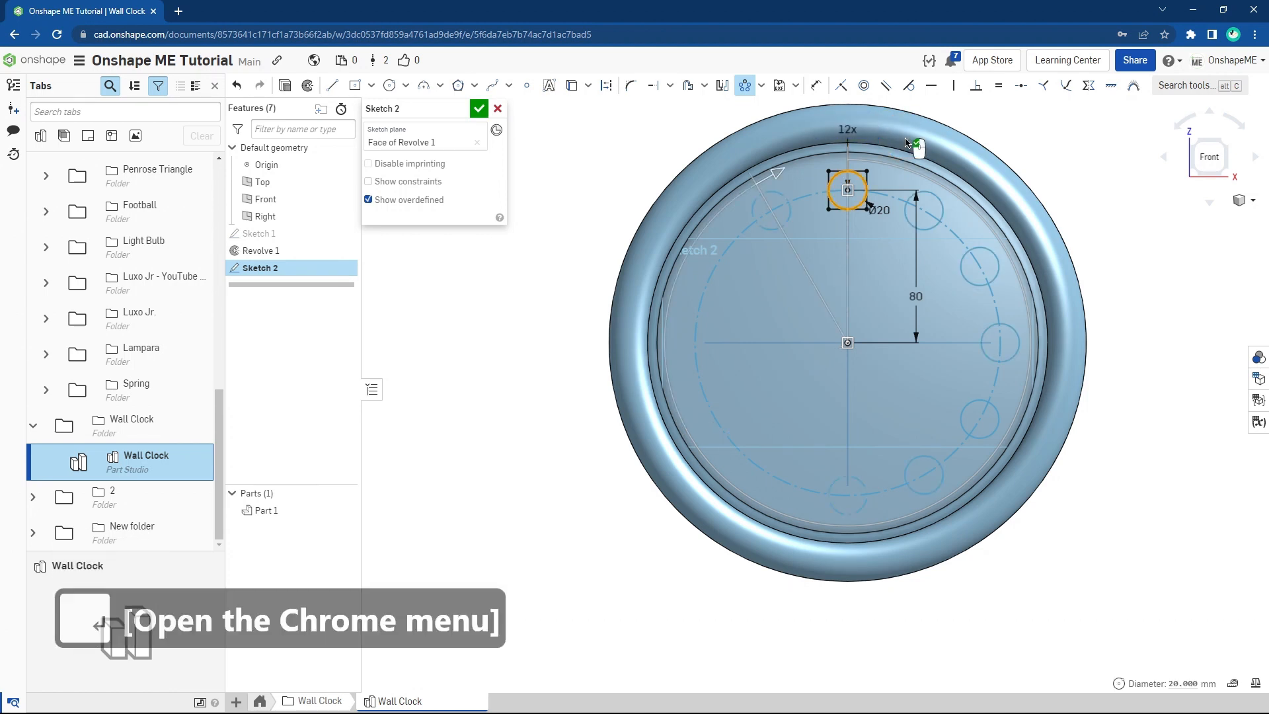
pyautogui.click(1096, 220)
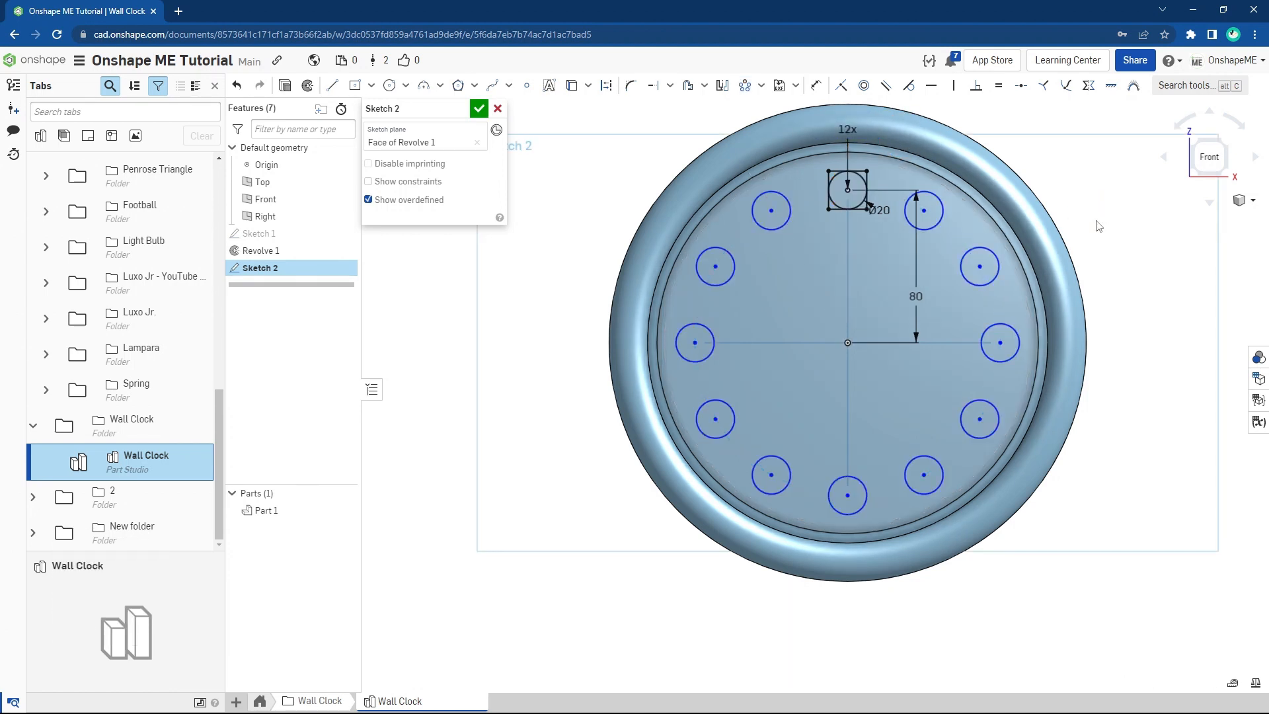
# Step: Constrain the circular pattern's centre point coincident with the origin
pyautogui.moveTo(982, 263); pyautogui.dragTo(993, 256)
pyautogui.click(858, 347)
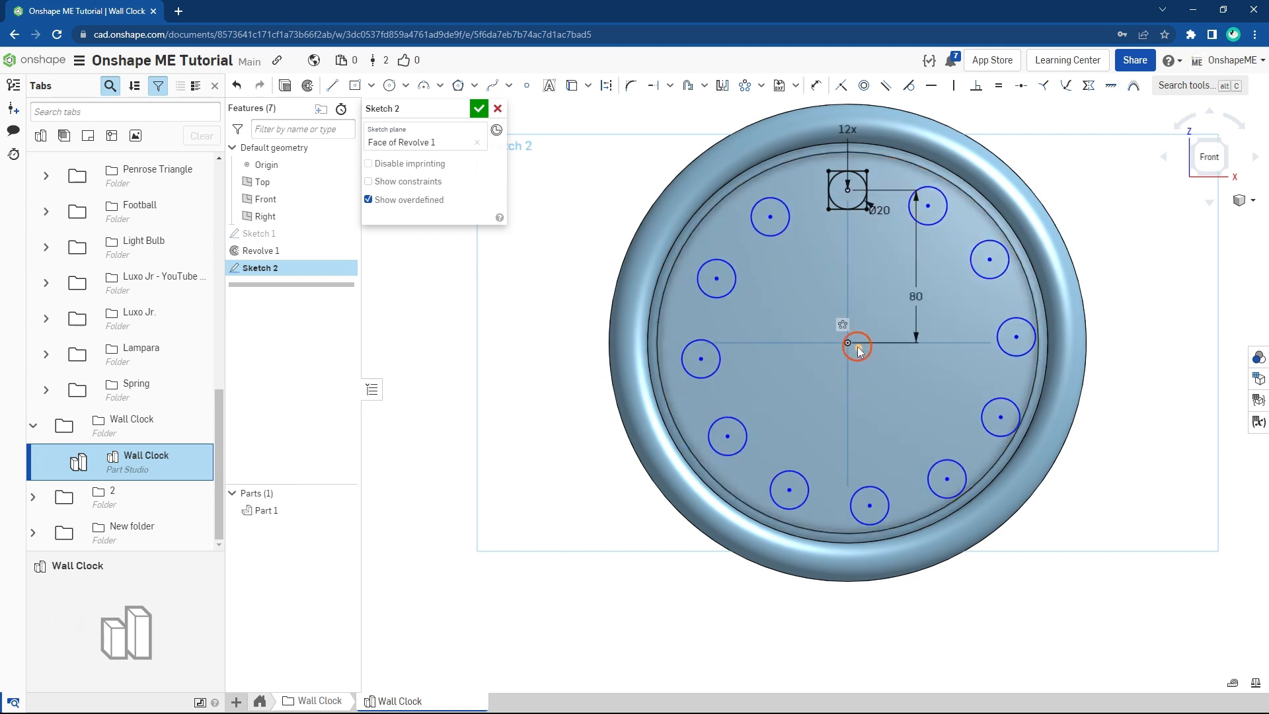
pyautogui.click(847, 344)
pyautogui.click(843, 87)
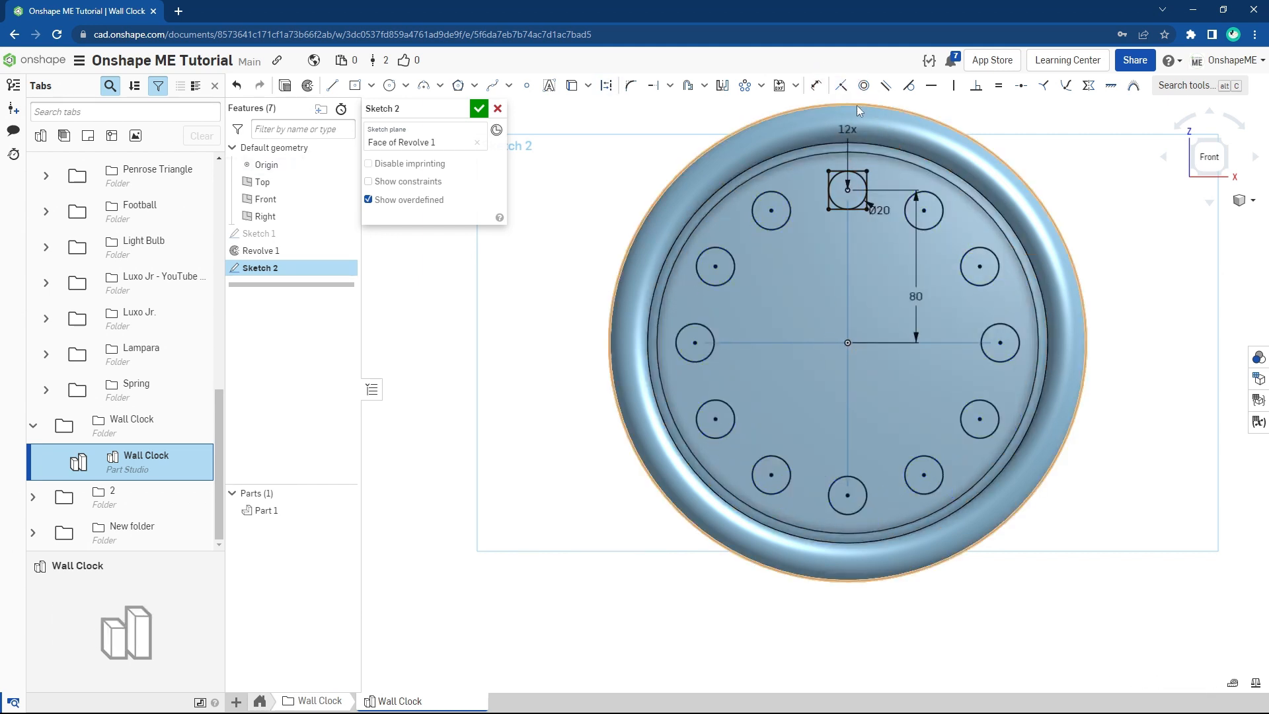
pyautogui.scroll(2, 934, 230)
pyautogui.press('Escape')
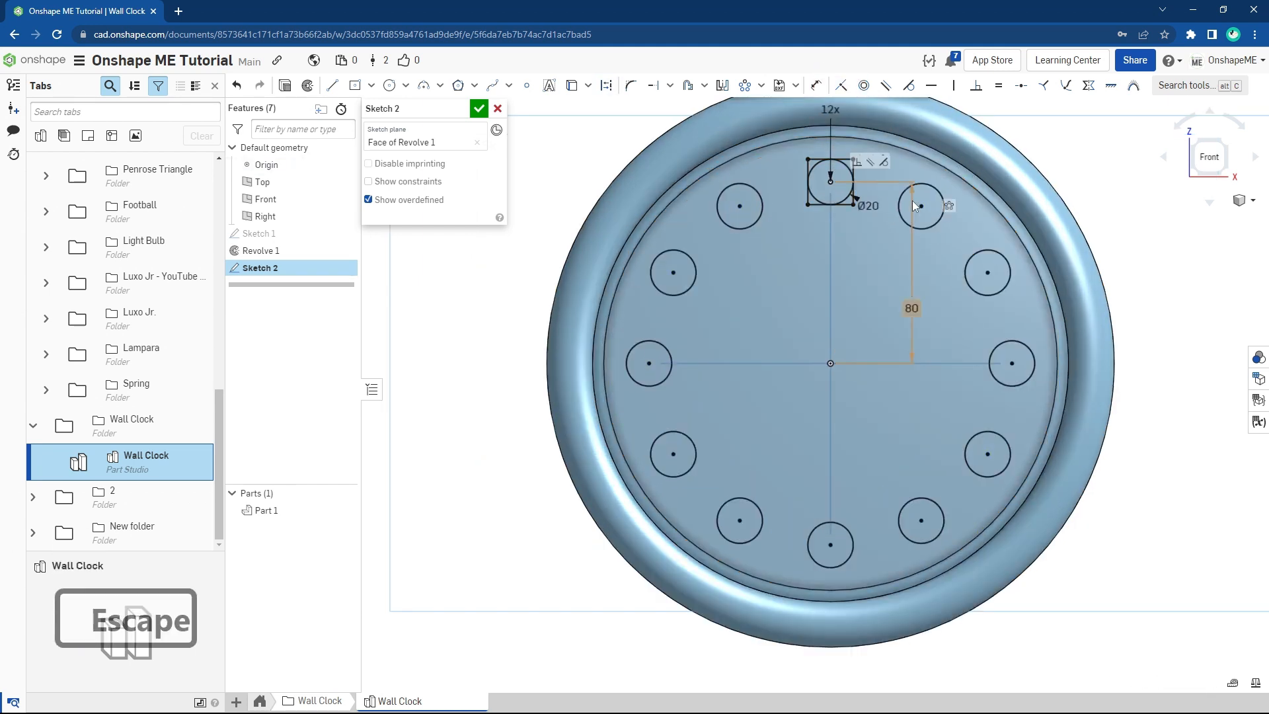
# Step: Draw center-point rectangles around the circles at the 1, 2 and 3 o'clock positions, each centred on its circle
pyautogui.press('s')
pyautogui.click(915, 239)
pyautogui.click(926, 206)
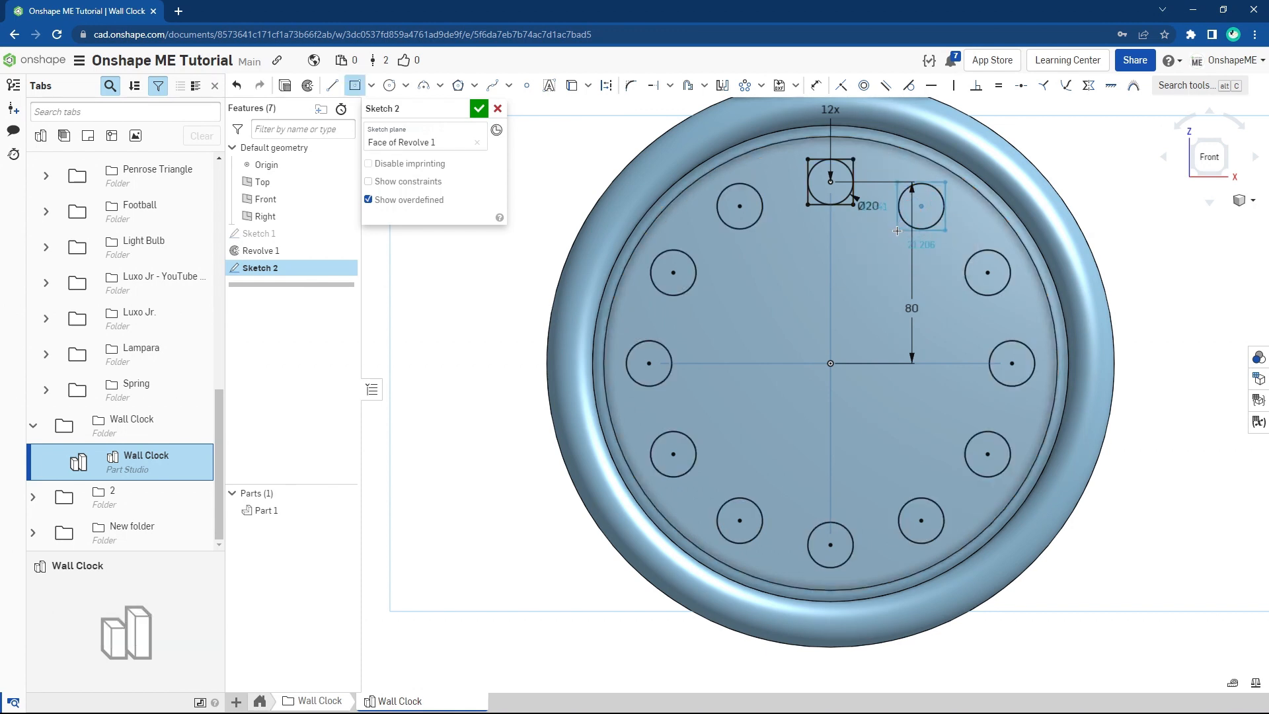
pyautogui.click(945, 230)
pyautogui.click(988, 272)
pyautogui.click(963, 301)
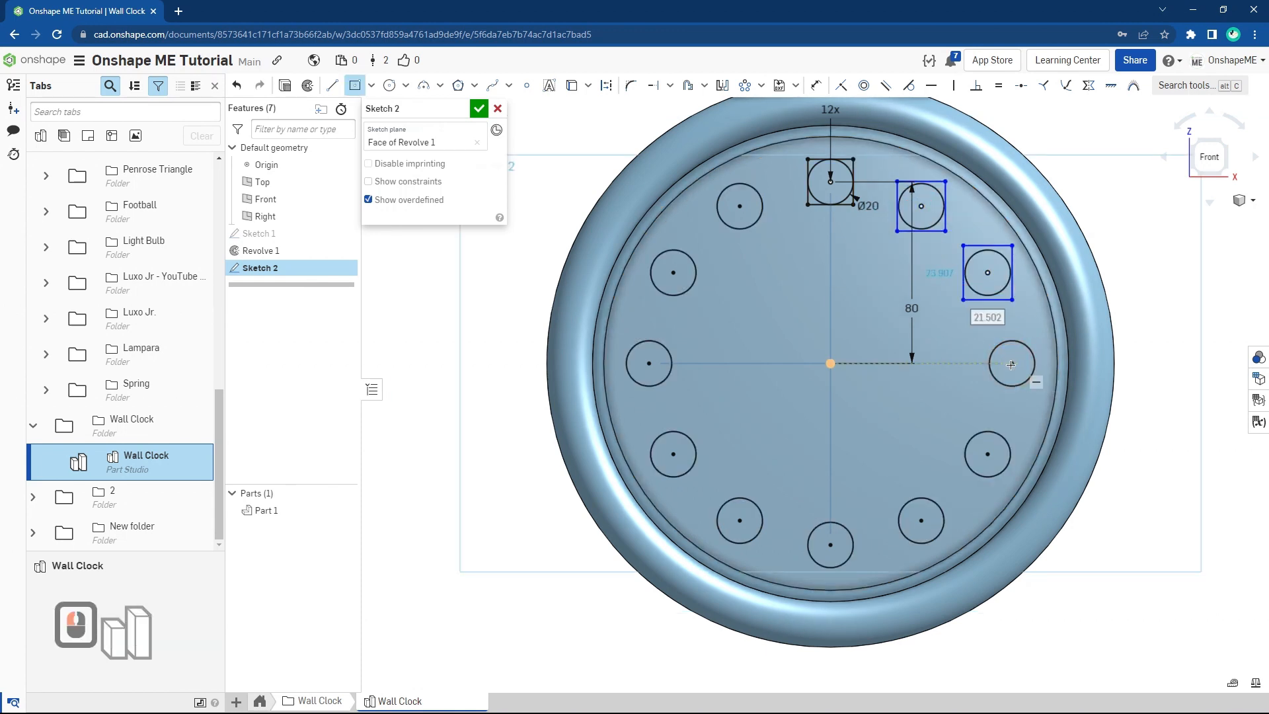
pyautogui.click(976, 389)
pyautogui.press('Escape')
# Step: Apply tangent constraints between each of the 1, 2 and 3 o'clock rectangles' edges and the circle inside it
pyautogui.scroll(4, 944, 224)
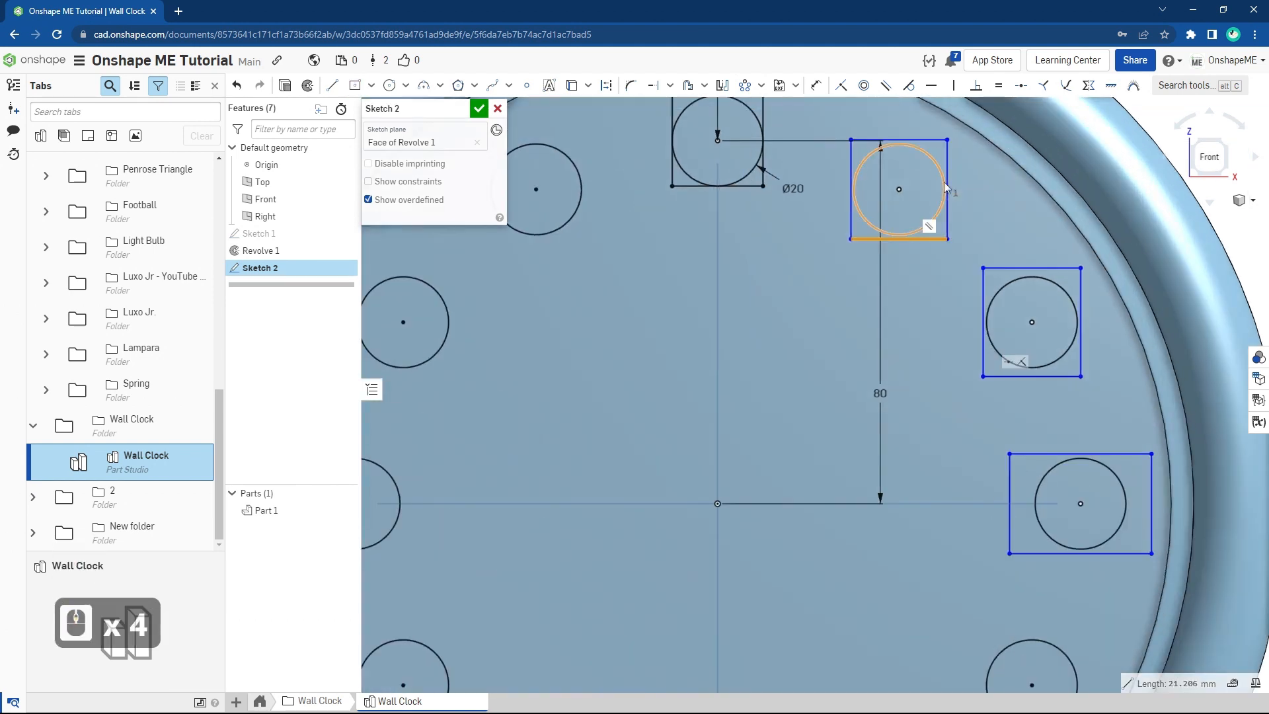
pyautogui.doubleClick(943, 191)
pyautogui.click(908, 88)
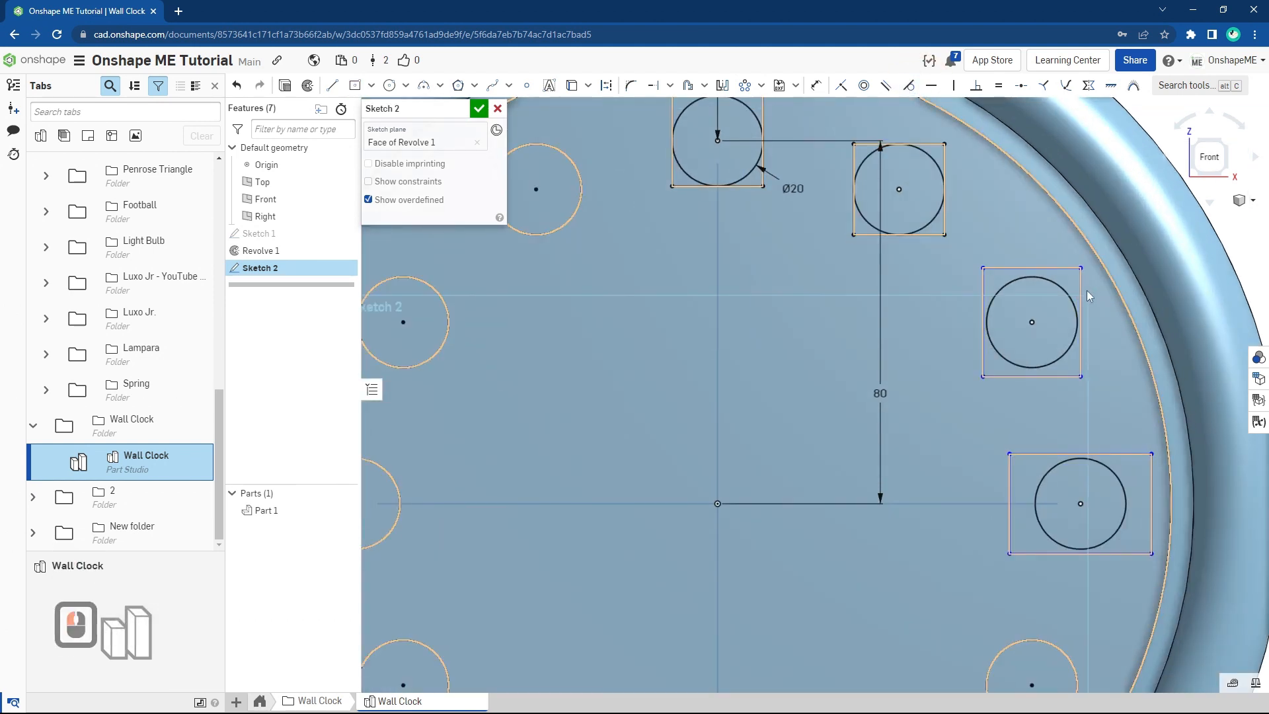
pyautogui.doubleClick(1054, 360)
pyautogui.click(910, 87)
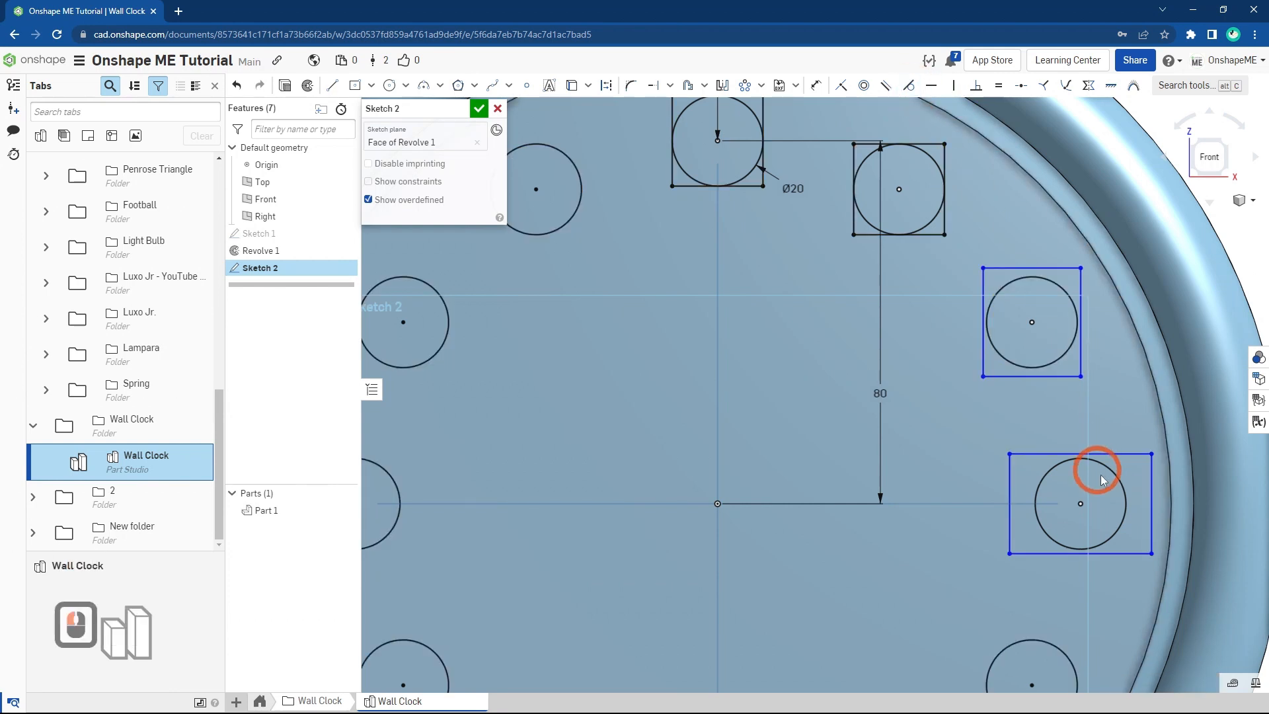
pyautogui.click(1152, 514)
pyautogui.click(1126, 554)
pyautogui.click(1113, 534)
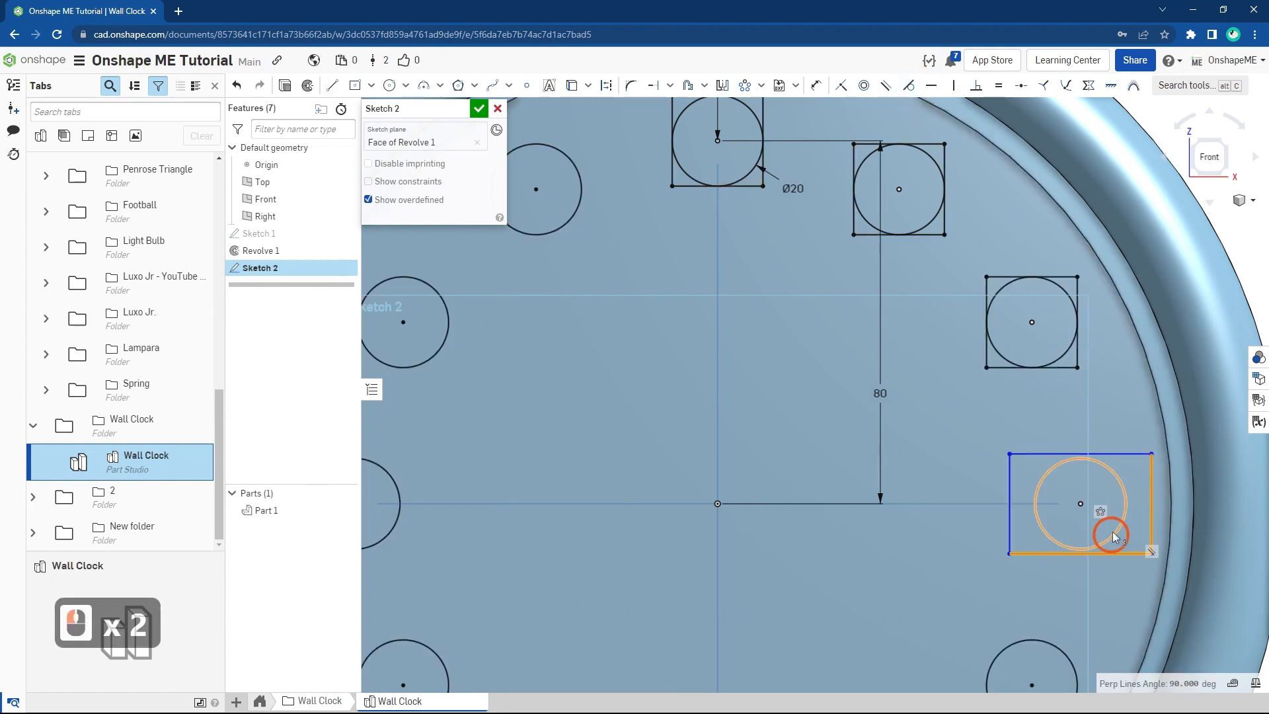
pyautogui.click(909, 86)
# Step: Draw two 70 mm lines joining the origin to the 12 o'clock square's lower edge and the 3 o'clock square's inner edge
pyautogui.keyDown('ctrl'); pyautogui.scroll(-3, 909, 371); pyautogui.keyUp('ctrl')
pyautogui.scroll(1, 1018, 396)
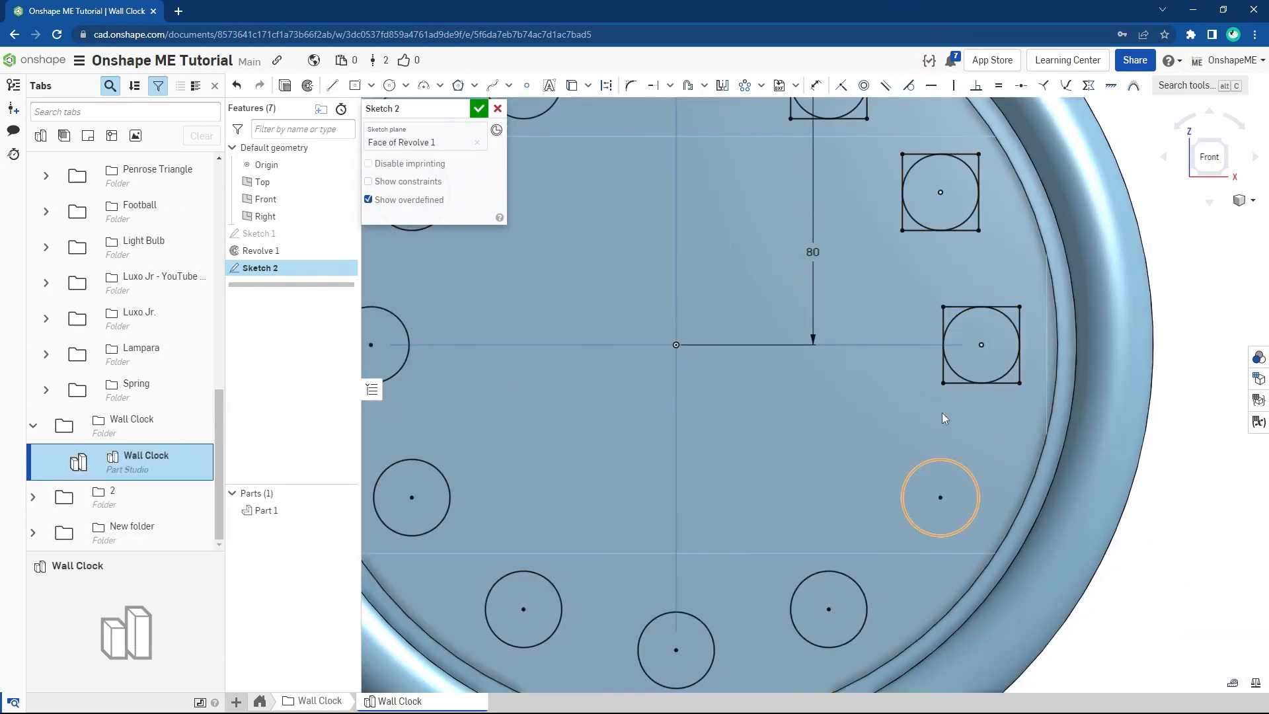
pyautogui.scroll(-3, 943, 412)
pyautogui.press('Escape')
pyautogui.press('s')
pyautogui.click(803, 283)
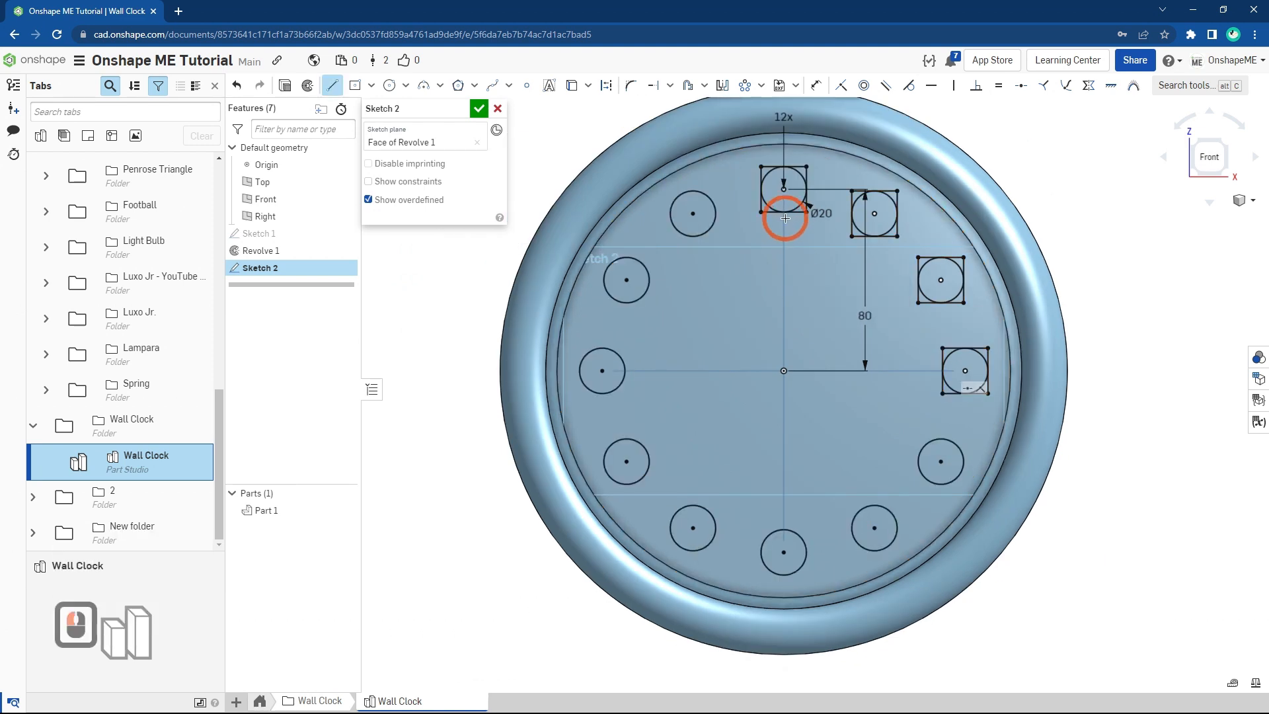
pyautogui.click(784, 212)
pyautogui.click(784, 371)
pyautogui.click(896, 376)
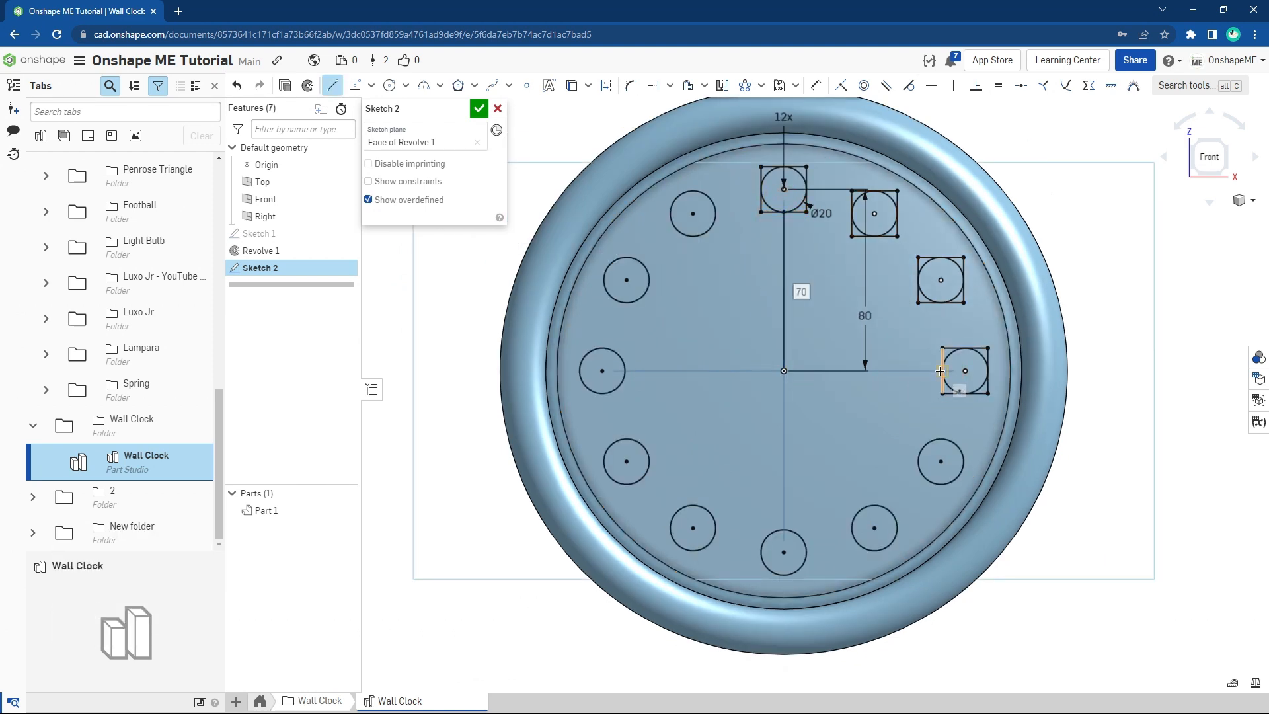
pyautogui.click(785, 370)
pyautogui.press('Escape')
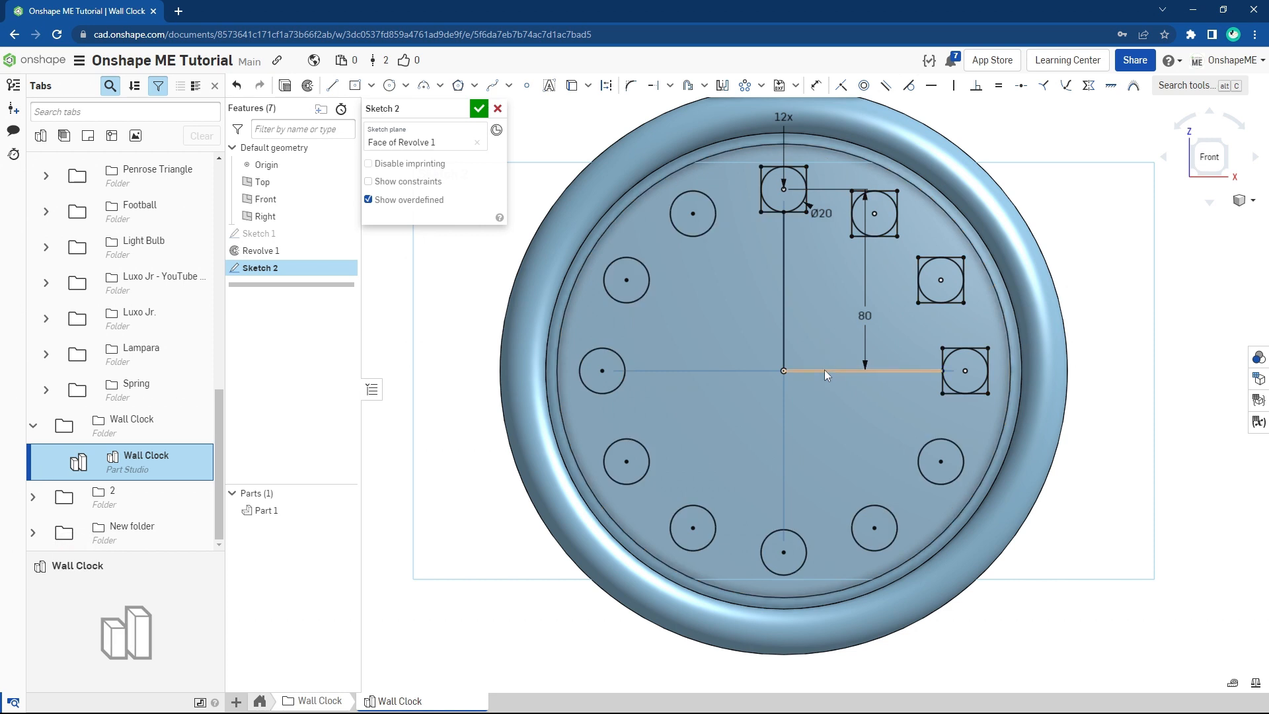
# Step: Convert the vertical and horizontal lines from the origin into construction lines
pyautogui.click(838, 371)
pyautogui.click(786, 341)
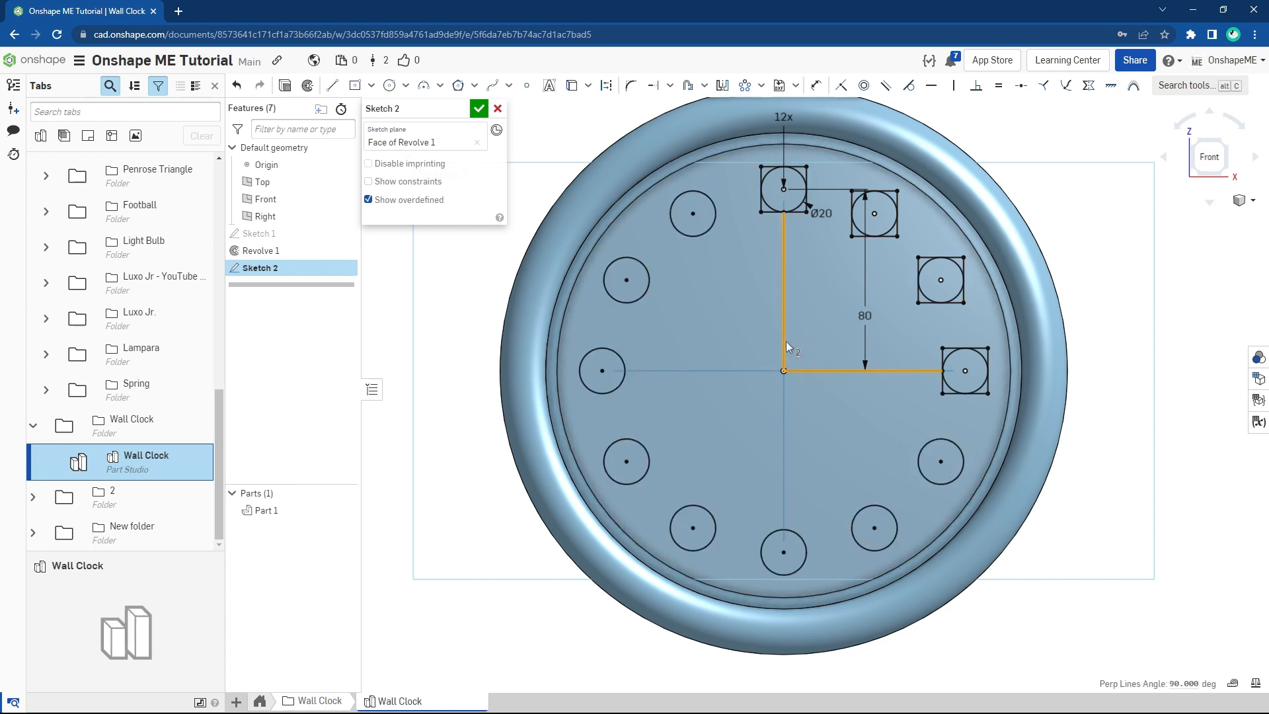
pyautogui.click(605, 87)
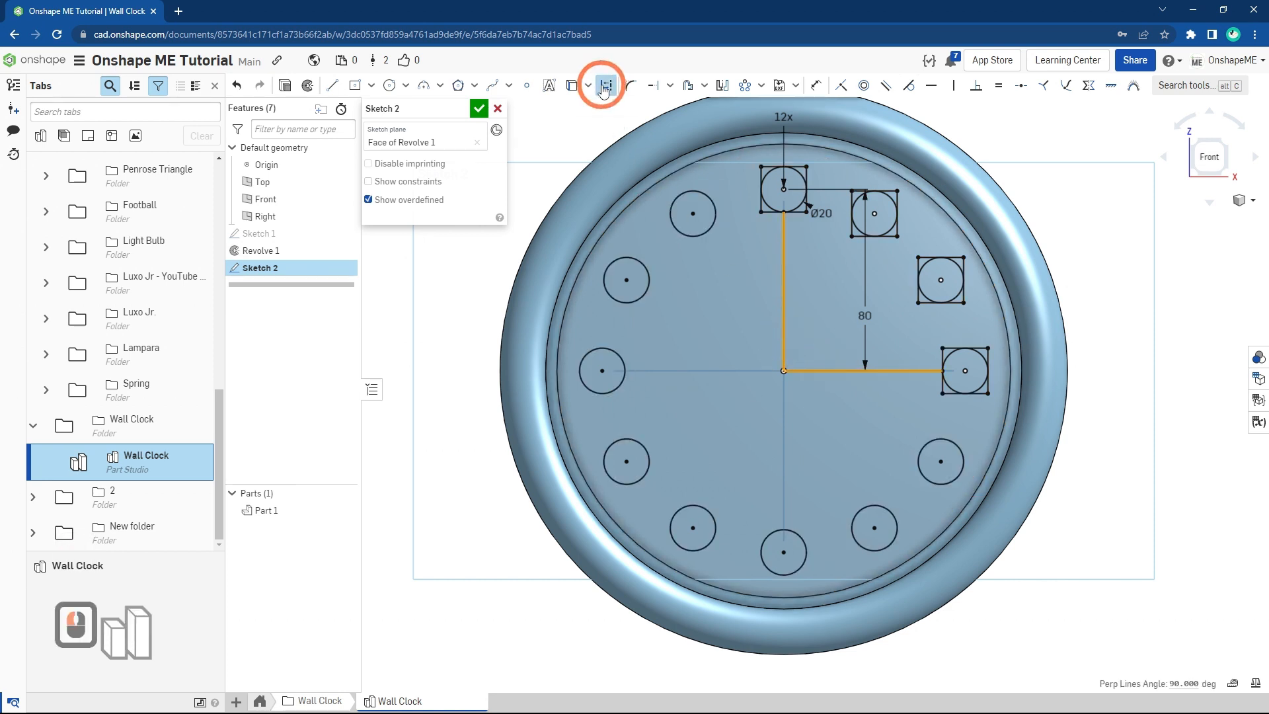
pyautogui.click(849, 264)
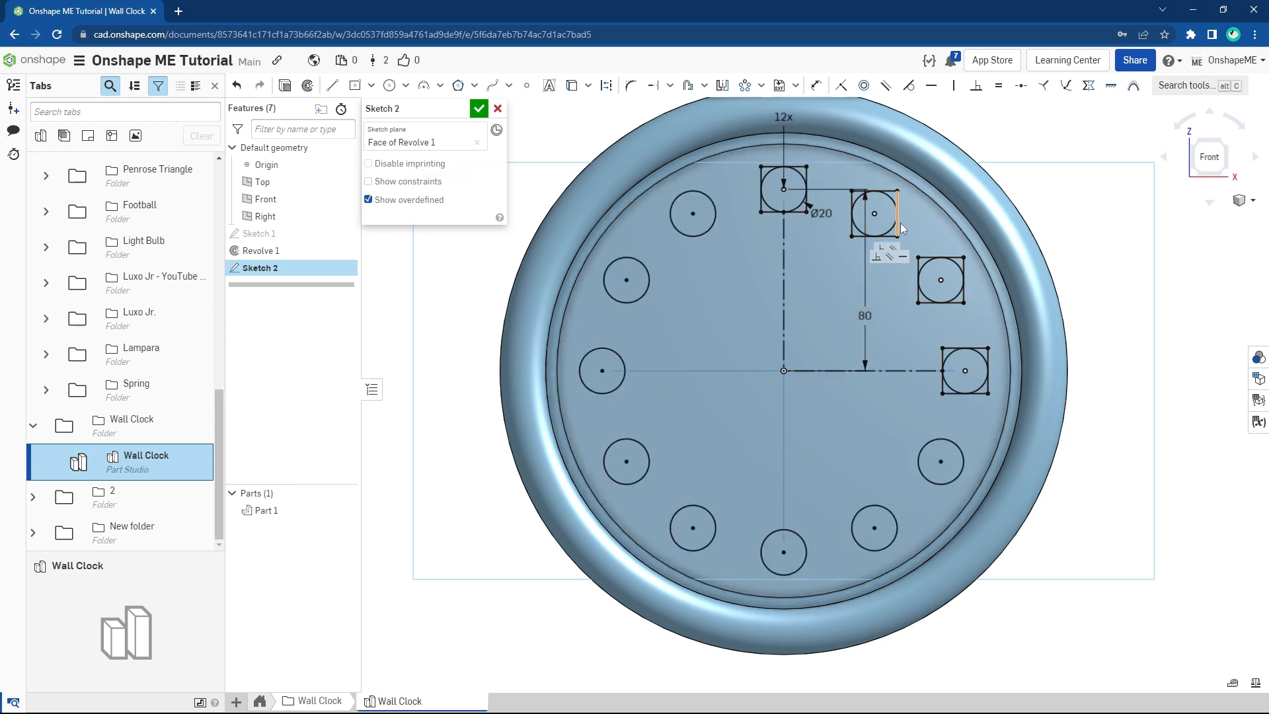
# Step: Mirror the upper edges of the 12, 1 and 2 o'clock squares across the horizontal construction line
pyautogui.click(722, 85)
pyautogui.click(821, 370)
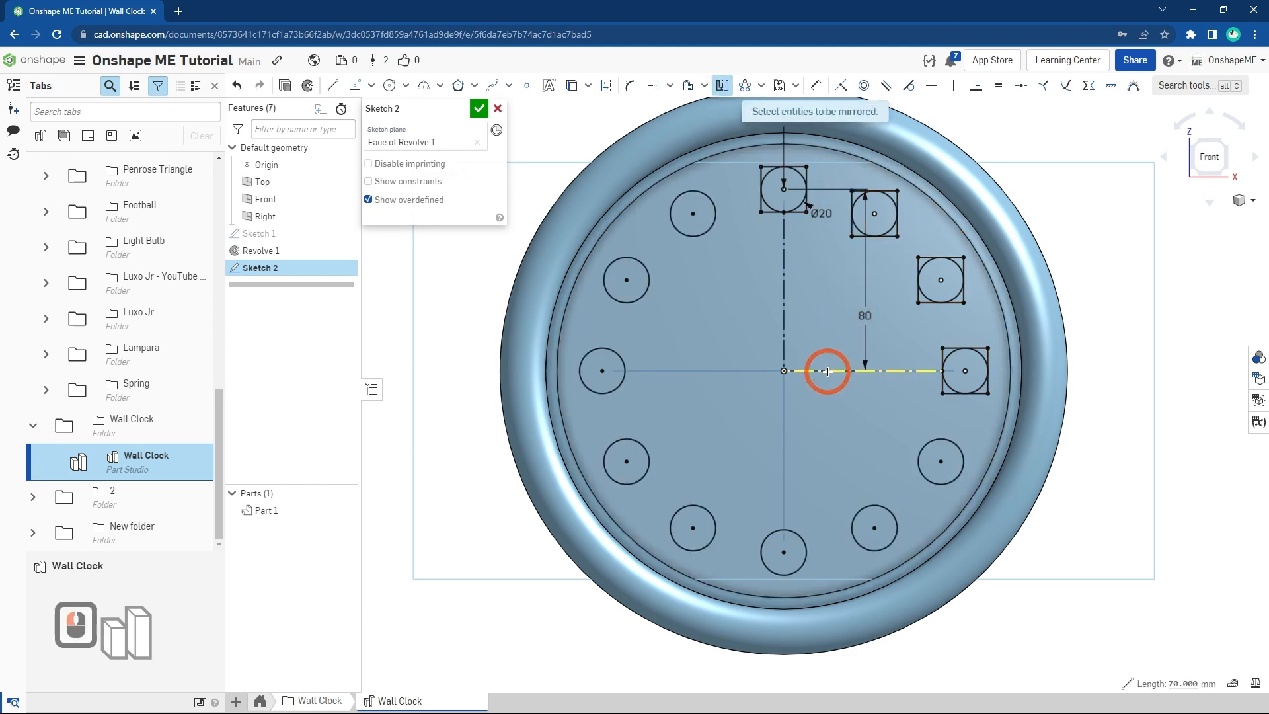
pyautogui.click(923, 256)
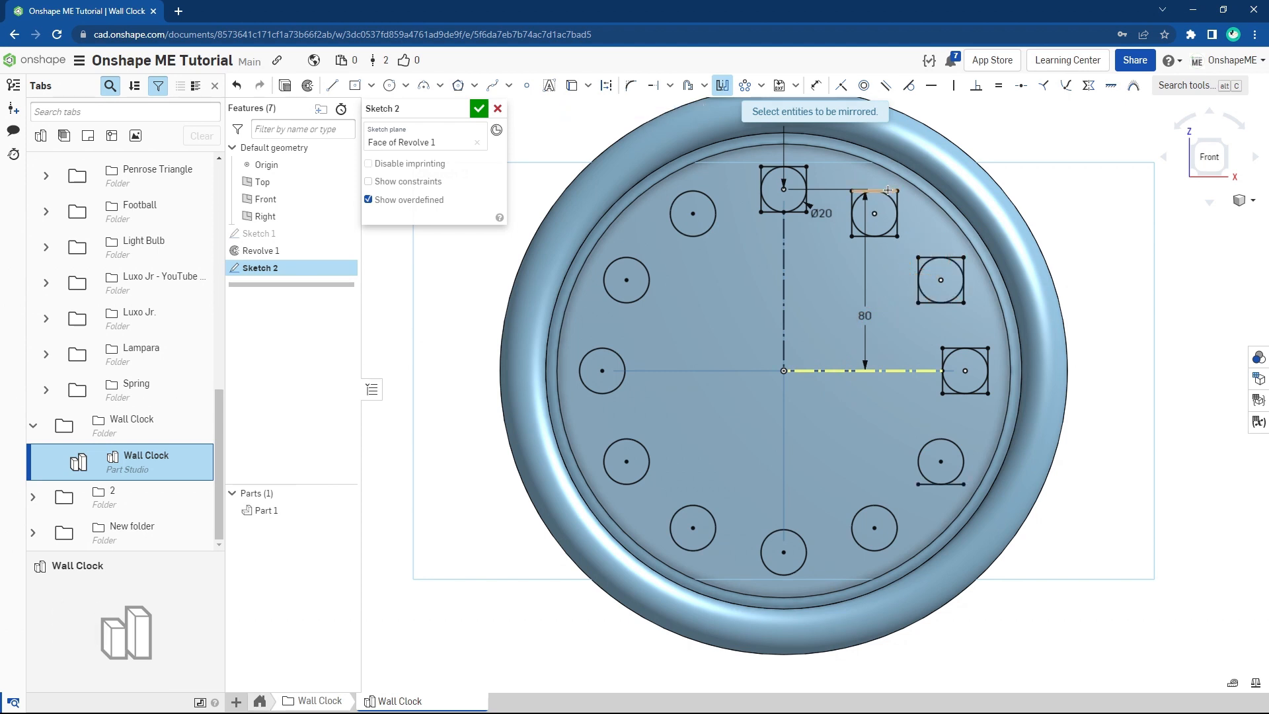
pyautogui.click(847, 171)
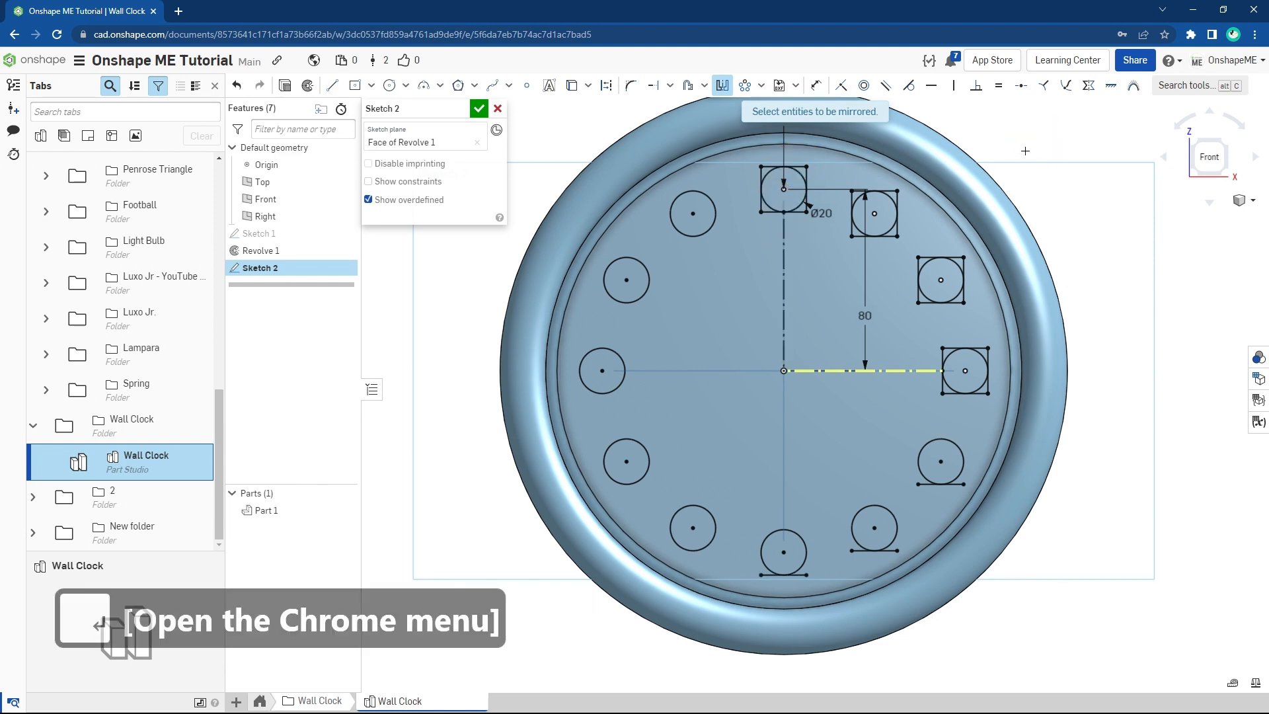
pyautogui.press('Escape')
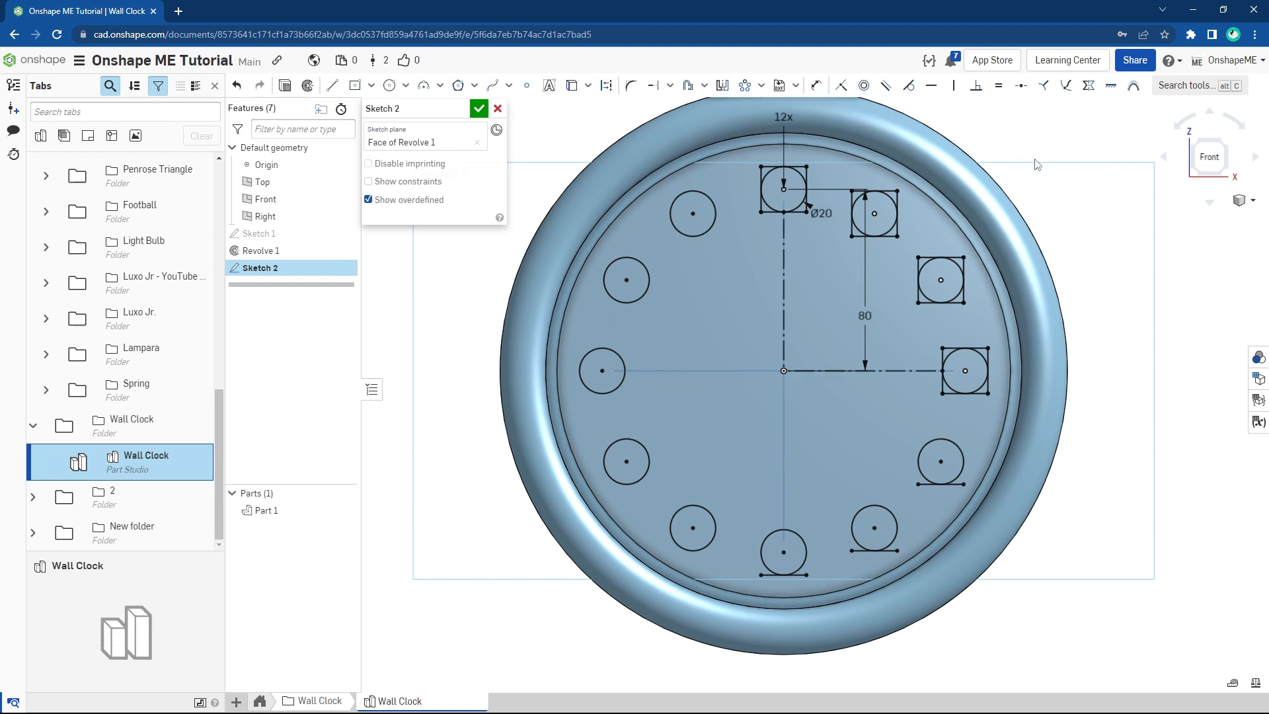
# Step: Mirror the lower baselines at the 1 to 5 o'clock positions across the vertical construction line and finish the sketch
pyautogui.click(723, 87)
pyautogui.click(784, 293)
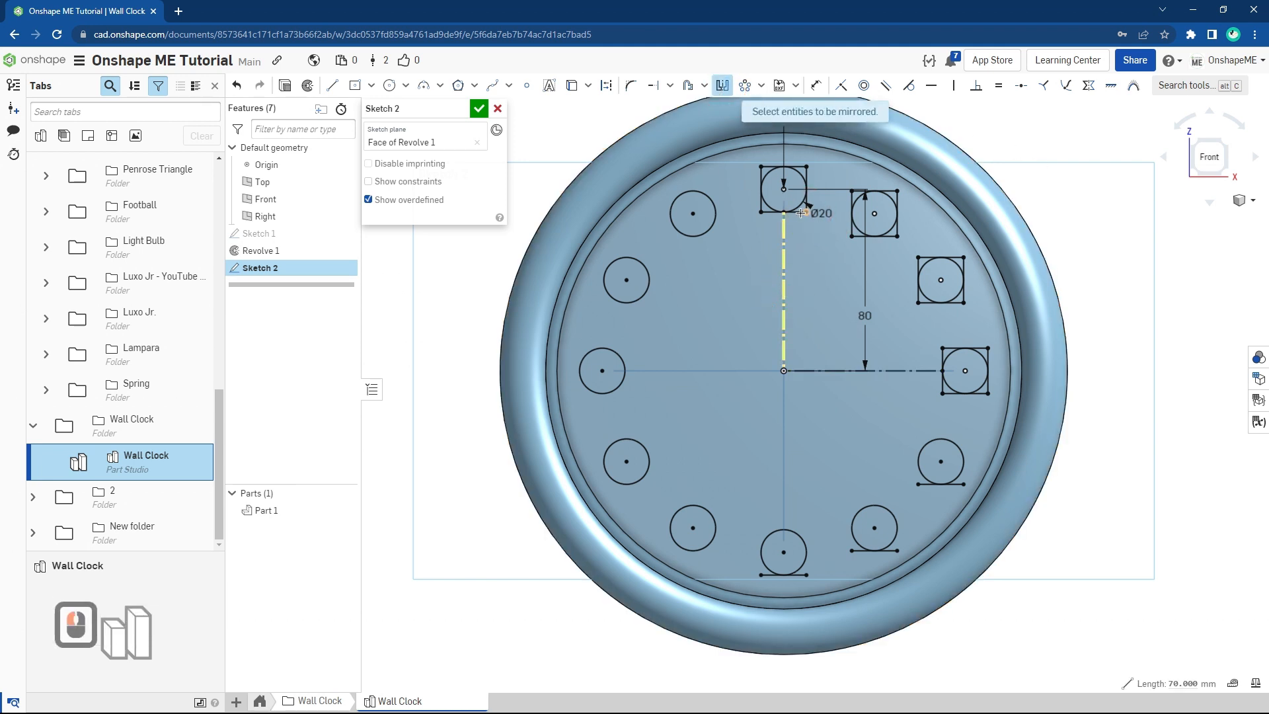
pyautogui.click(887, 238)
pyautogui.click(933, 303)
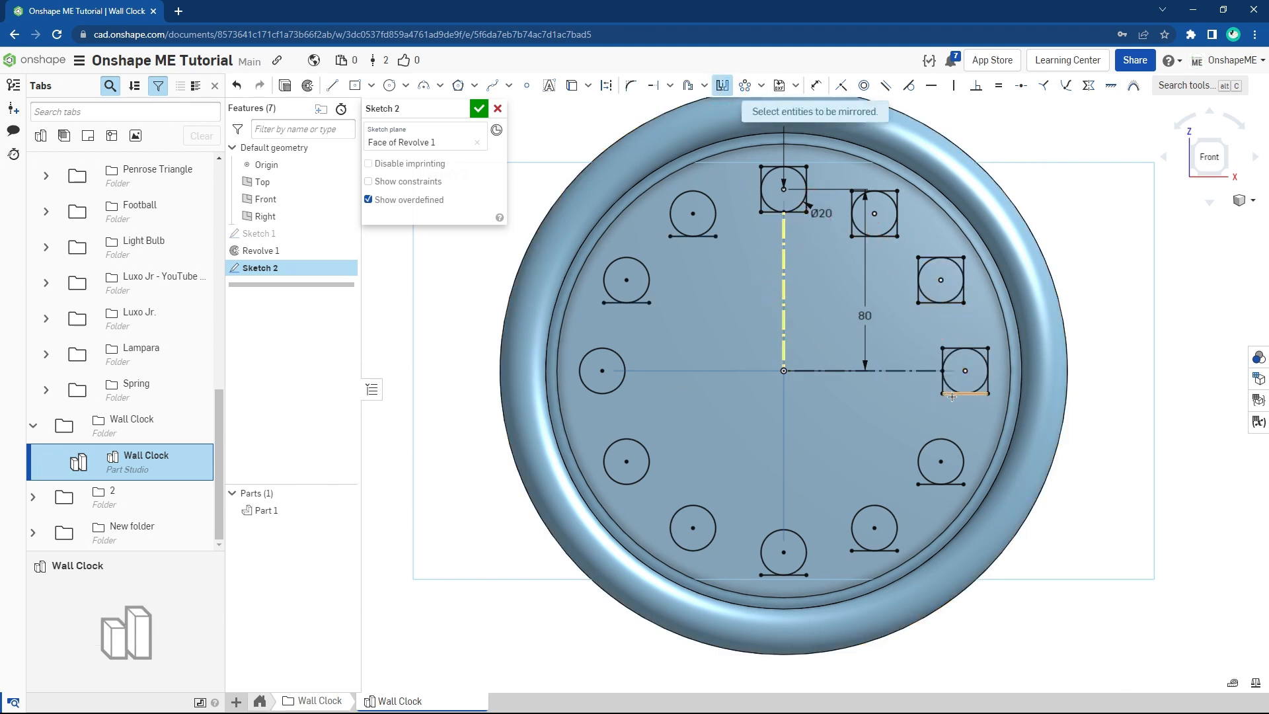
pyautogui.click(950, 395)
pyautogui.click(869, 550)
pyautogui.press('Escape')
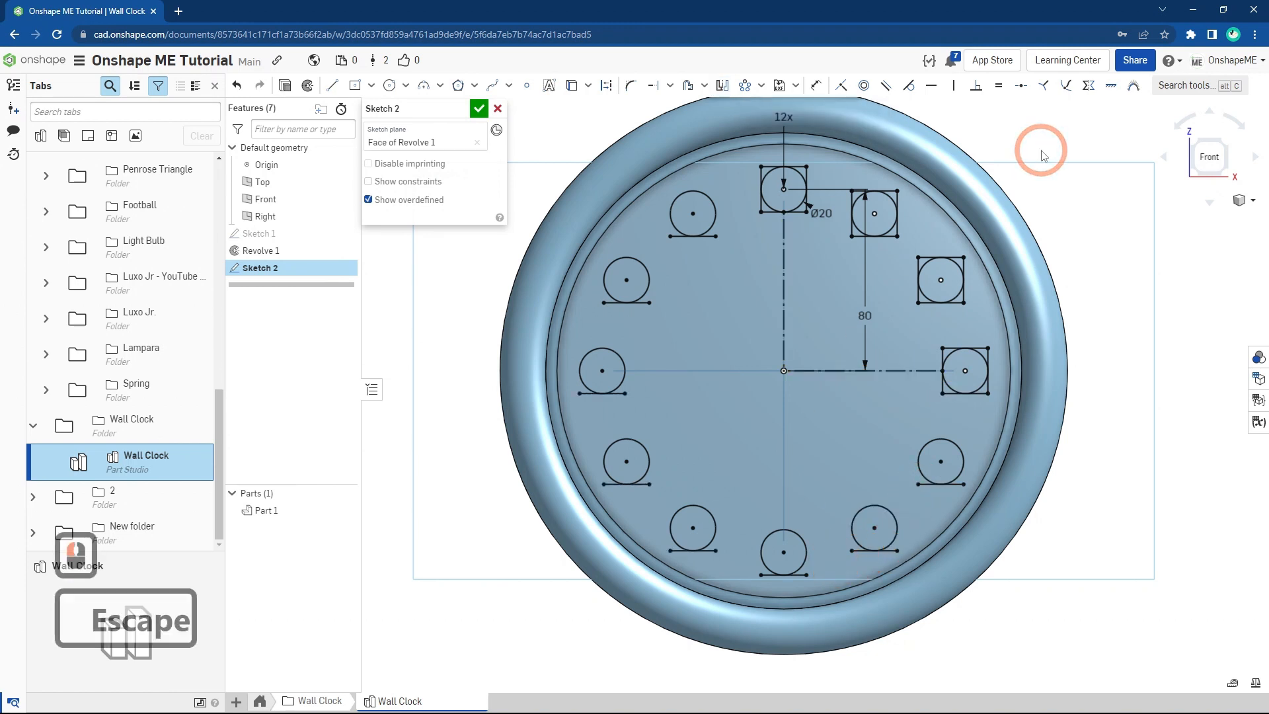
pyautogui.scroll(-2, 949, 178)
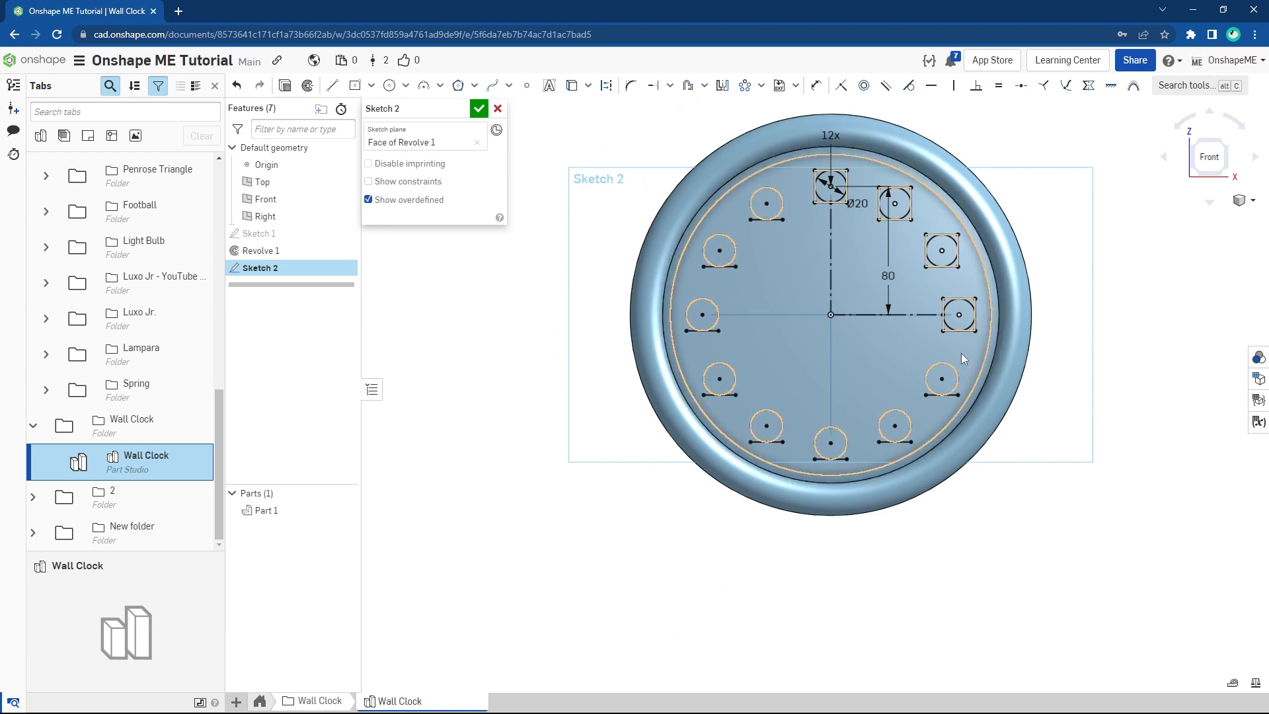
pyautogui.click(481, 108)
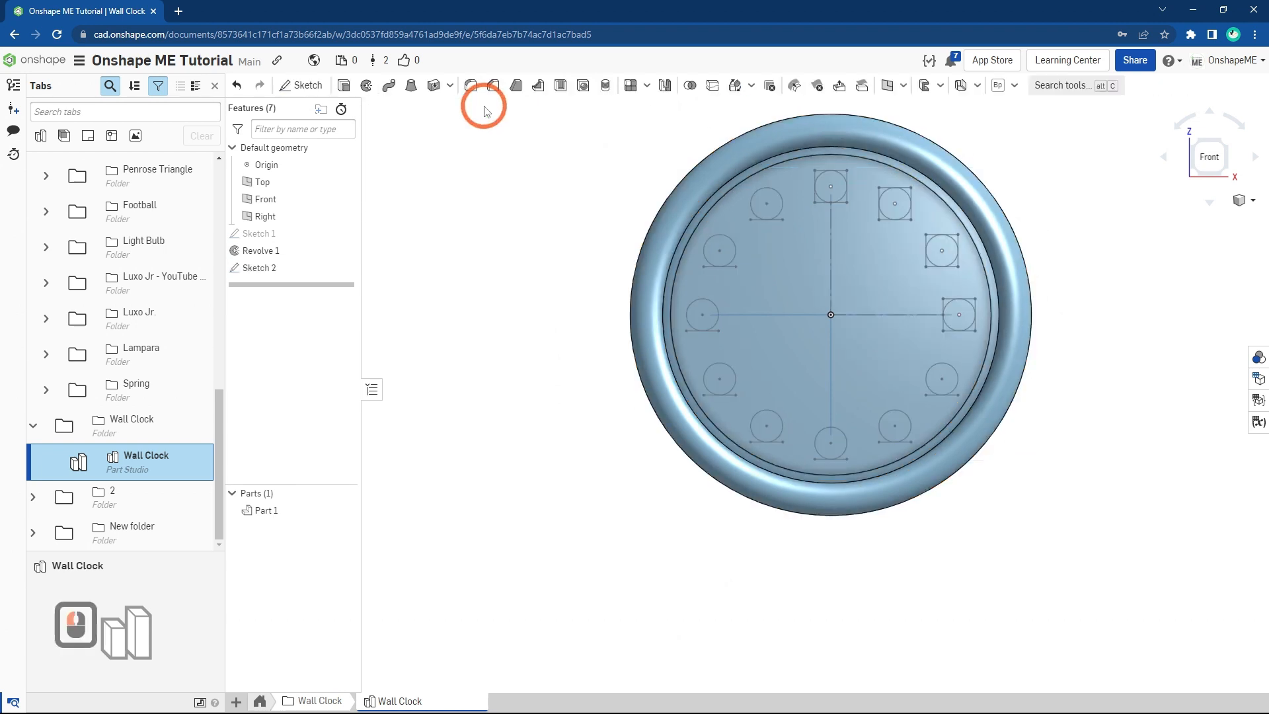
# Step: Start a Surface Text feature with the 12 o'clock square's lower edge as baseline and the dial's sketch face as base surface
pyautogui.click(1014, 85)
pyautogui.click(1035, 243)
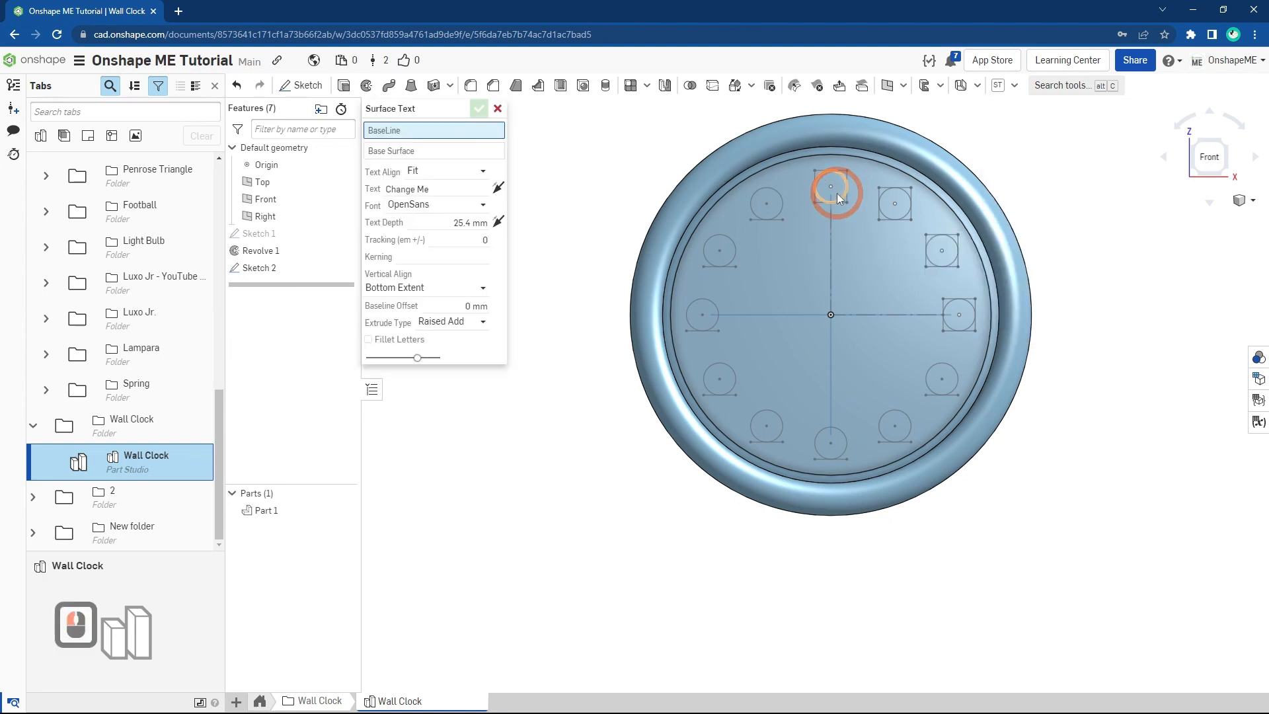
pyautogui.scroll(4, 837, 198)
pyautogui.click(843, 209)
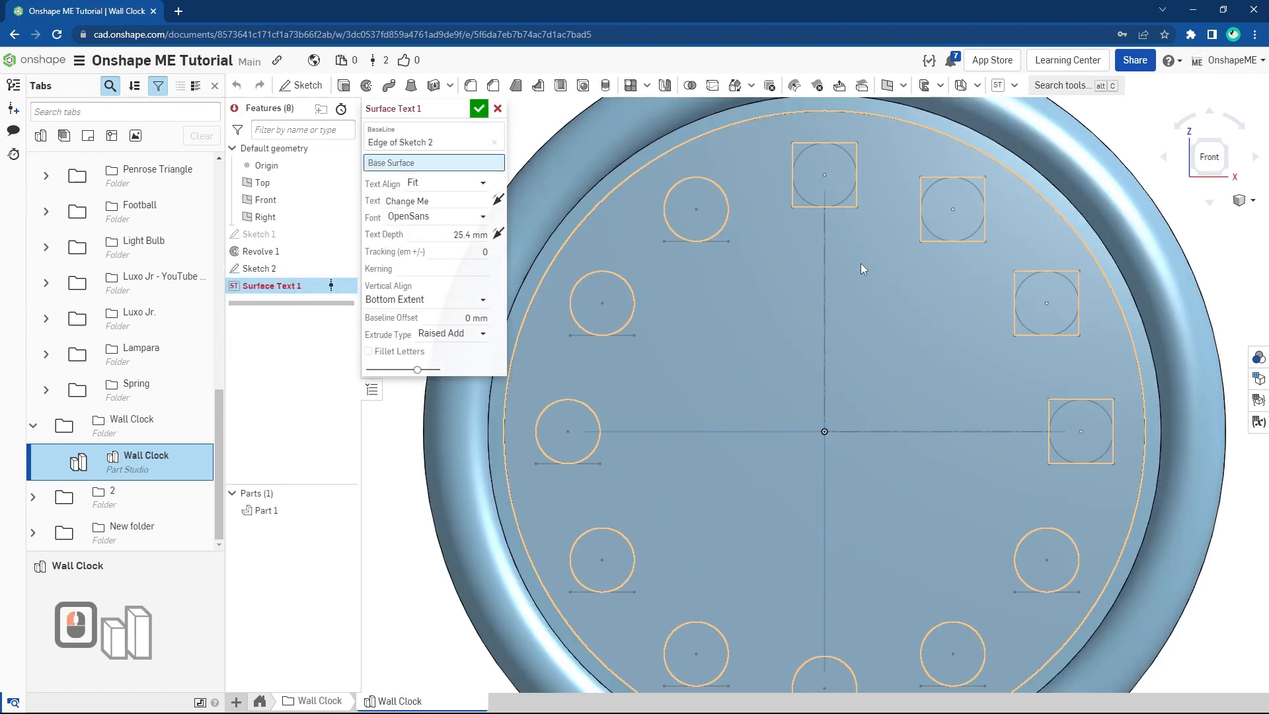
pyautogui.click(862, 269)
# Step: Set the surface text to Center alignment, 14 mm text height and the text "12"
pyautogui.click(450, 195)
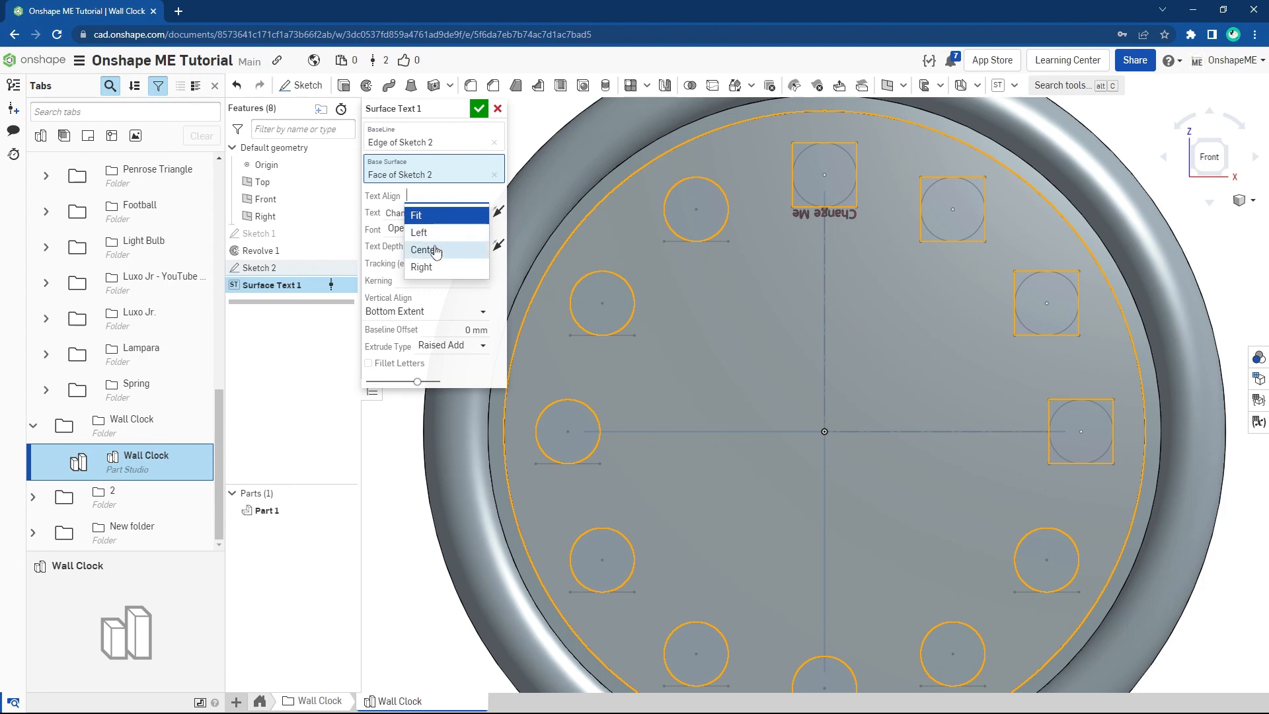
pyautogui.click(424, 250)
pyautogui.click(433, 212)
pyautogui.write('14')
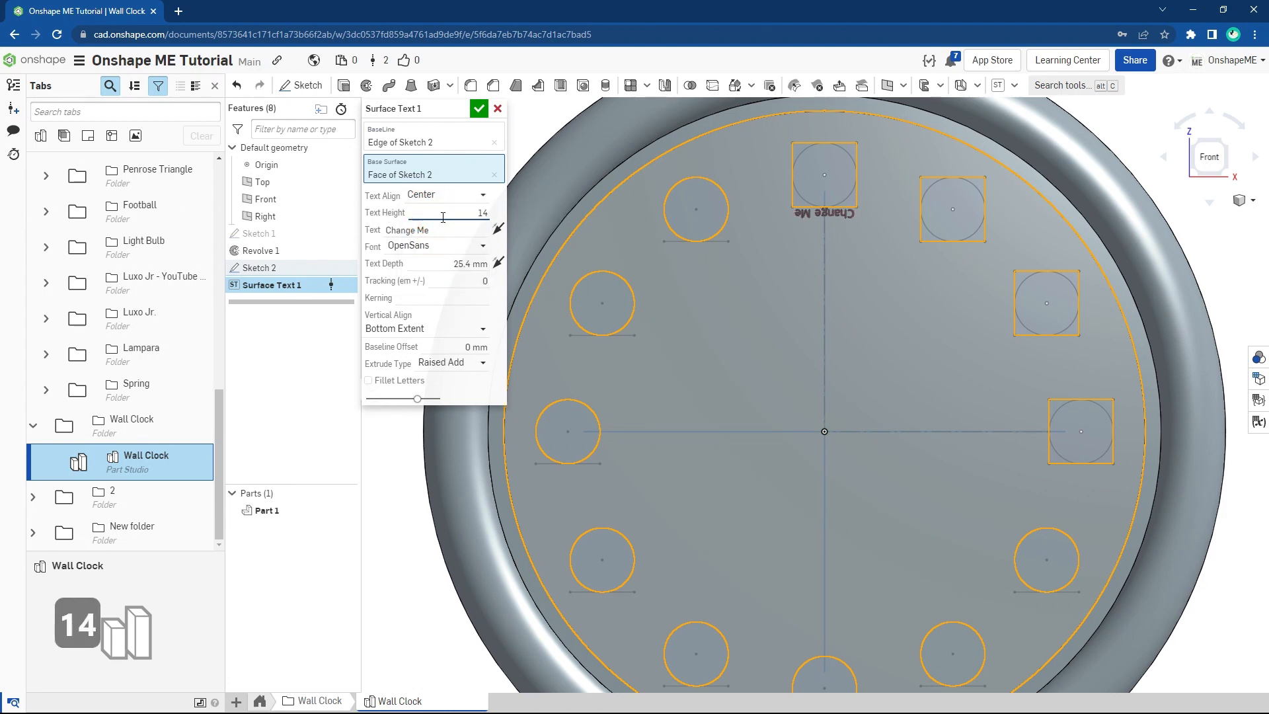
pyautogui.press('Return')
pyautogui.click(426, 230)
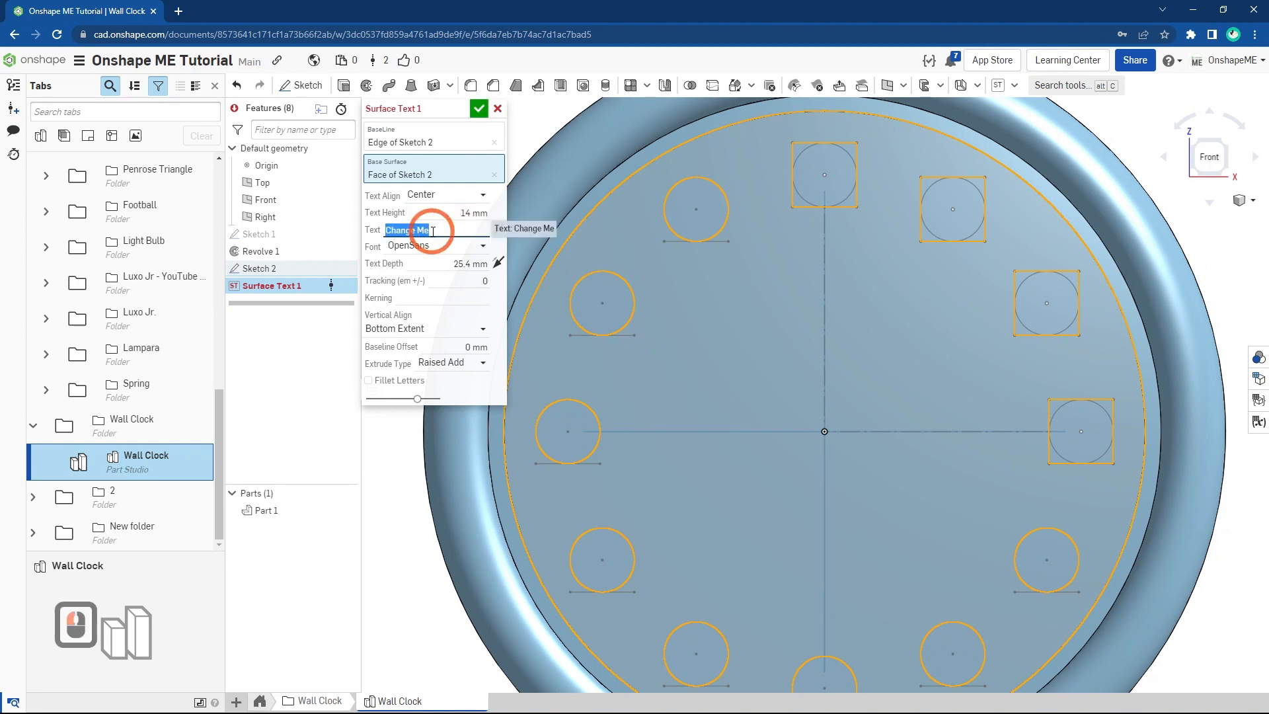
pyautogui.write('12')
pyautogui.press('Return')
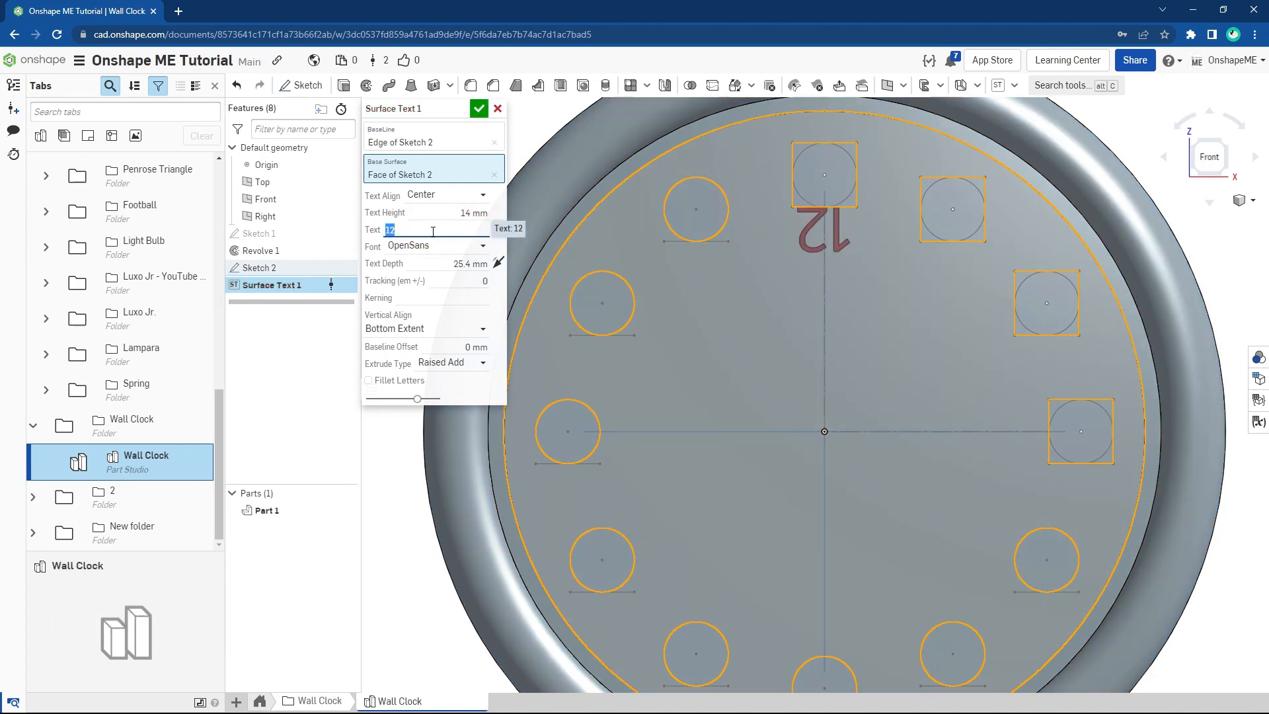
# Step: Flip the "12" text direction, set its baseline offset to 3 mm and text depth to 1 mm, and accept the feature
pyautogui.click(498, 230)
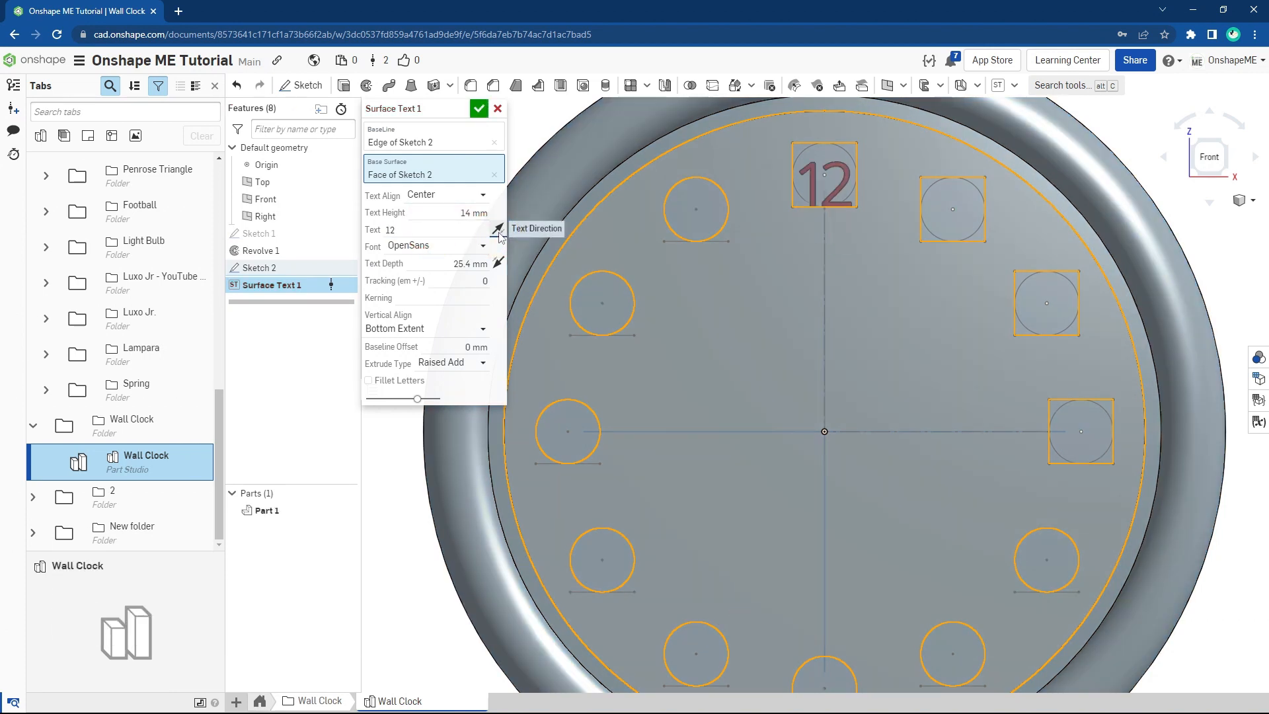
pyautogui.click(459, 348)
pyautogui.write('3')
pyautogui.press('Return')
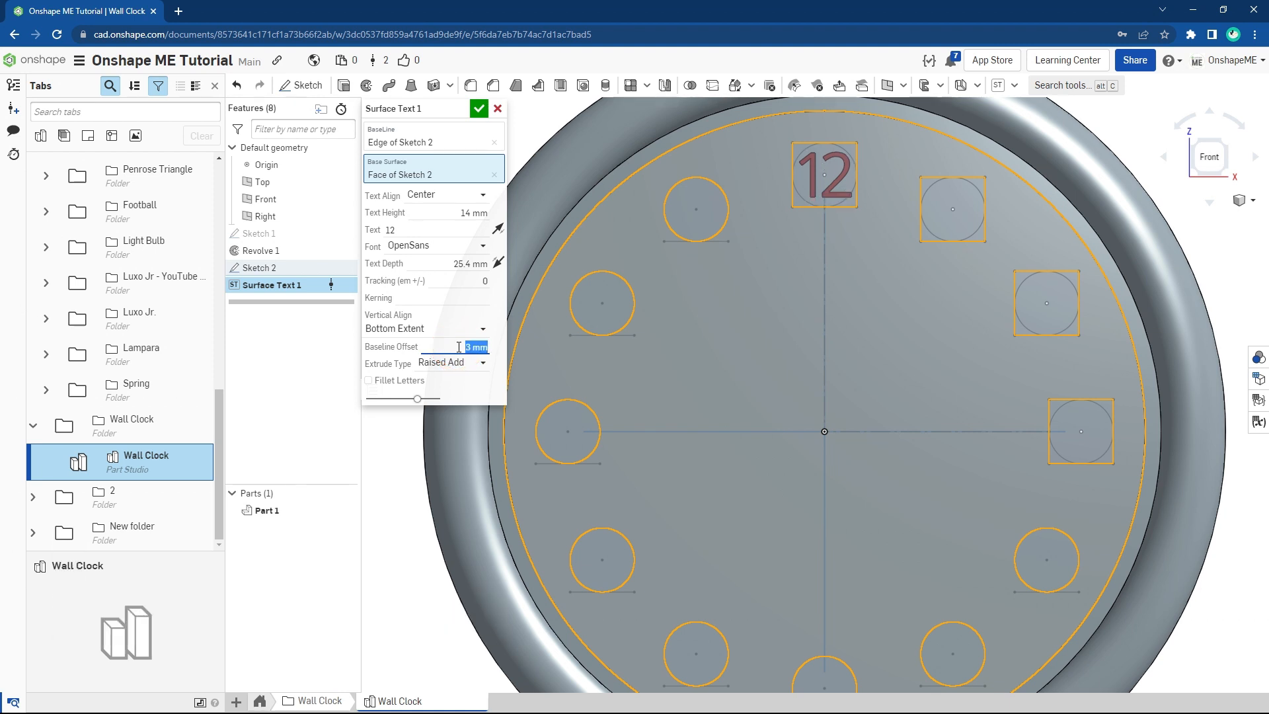
pyautogui.click(449, 262)
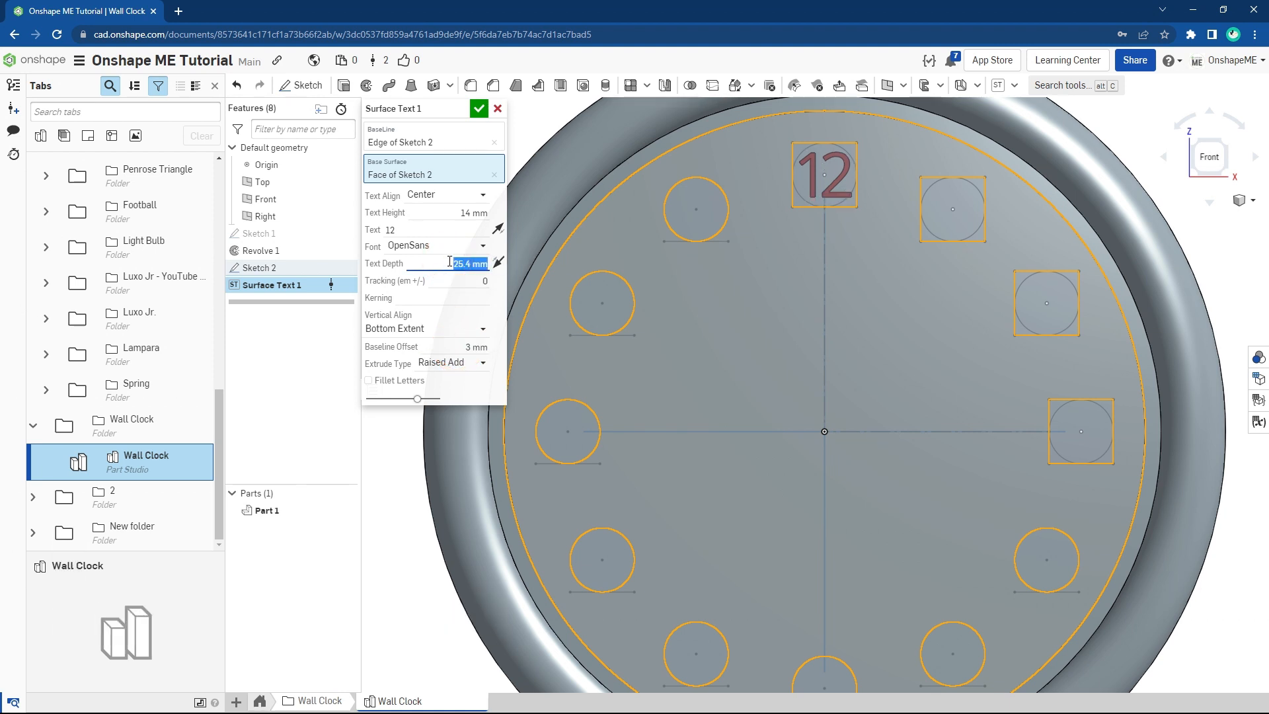
pyautogui.write('1')
pyautogui.press('Return')
pyautogui.click(480, 107)
pyautogui.scroll(-3, 729, 295)
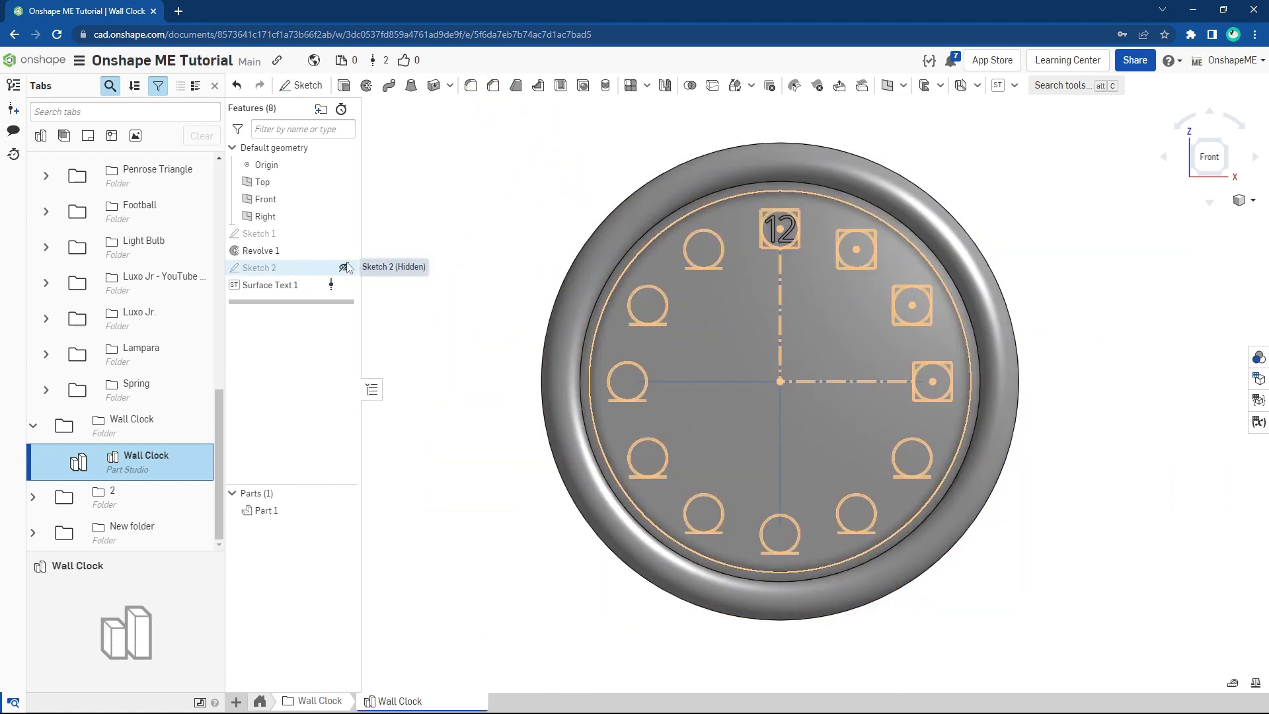
# Step: Show the hour-marker sketch and start a Surface Text with the 1 o'clock square's lower edge as baseline and the dial's sketch face as base surface
pyautogui.click(658, 287)
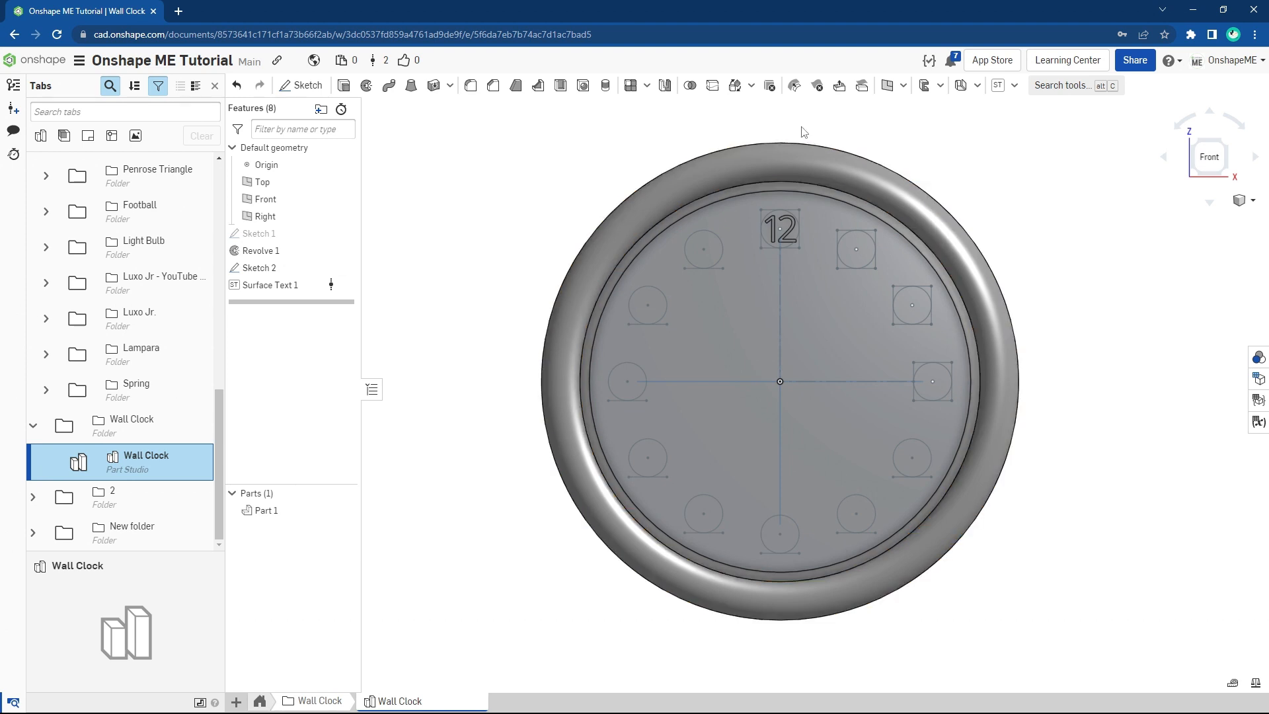
pyautogui.click(999, 85)
pyautogui.scroll(3, 867, 271)
pyautogui.click(865, 260)
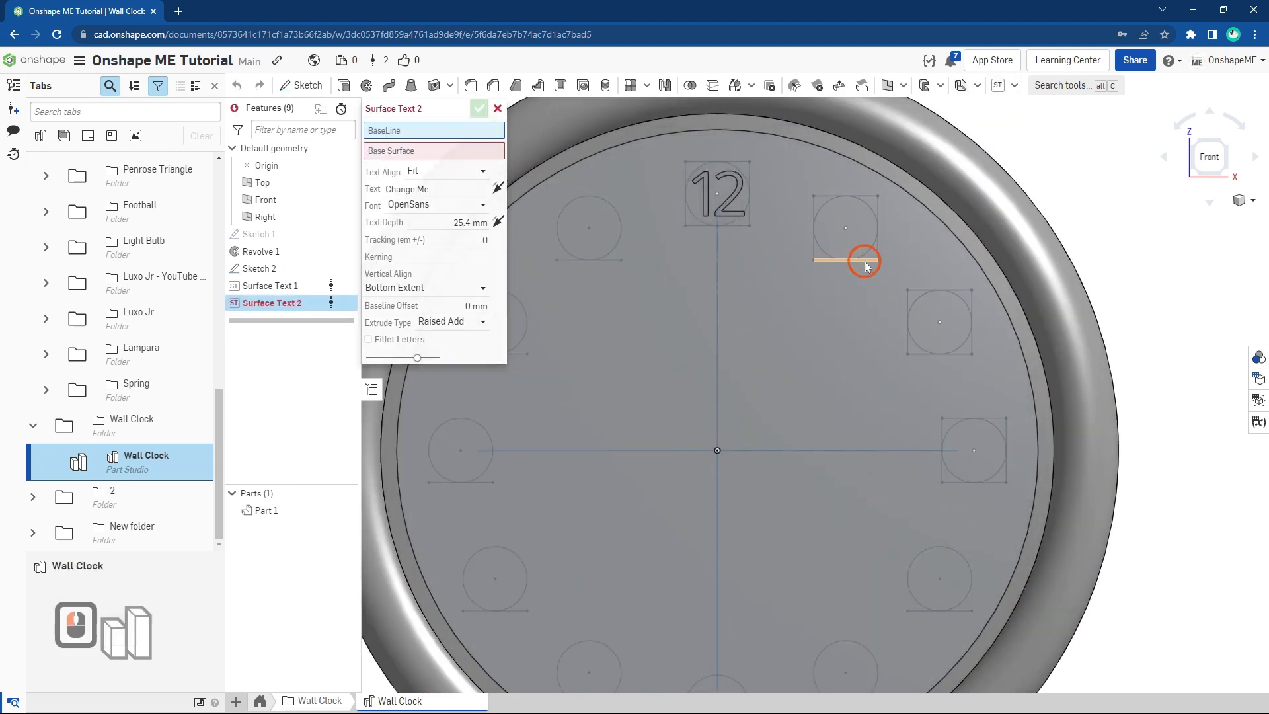
pyautogui.click(672, 295)
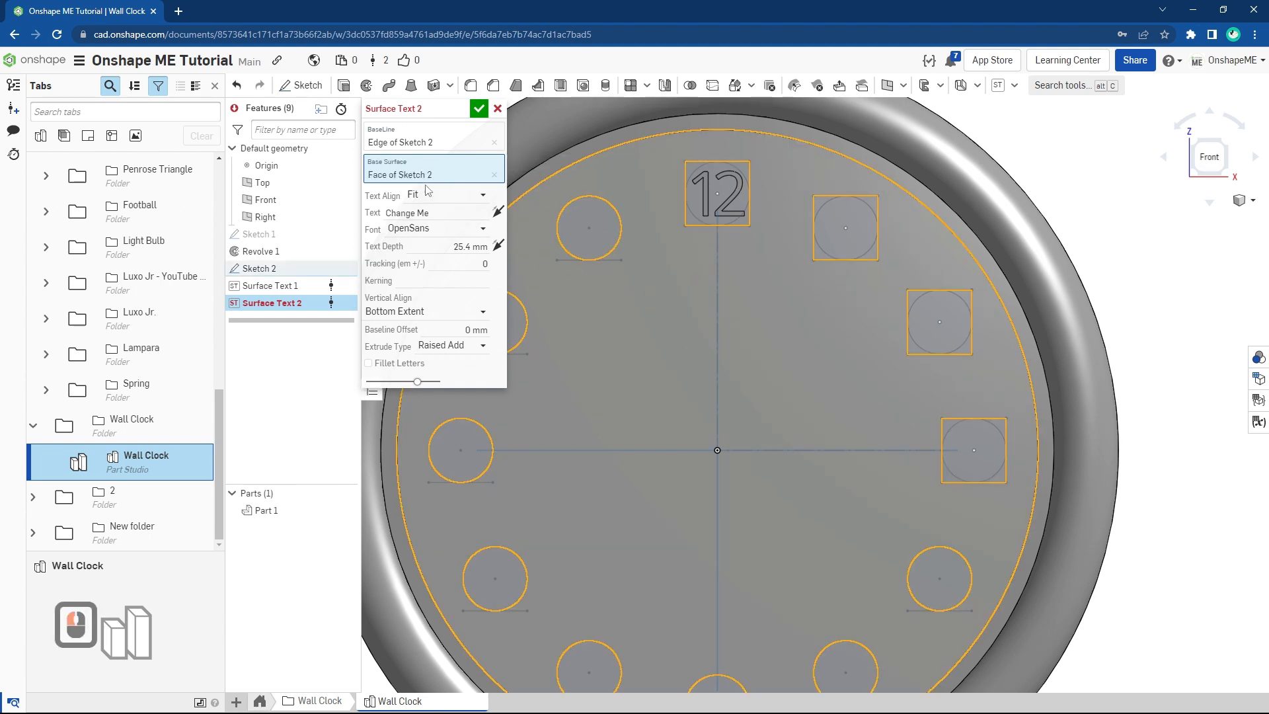
# Step: Set the new surface text to Center alignment, 14 mm text height and the text "1"
pyautogui.click(436, 194)
pyautogui.click(436, 247)
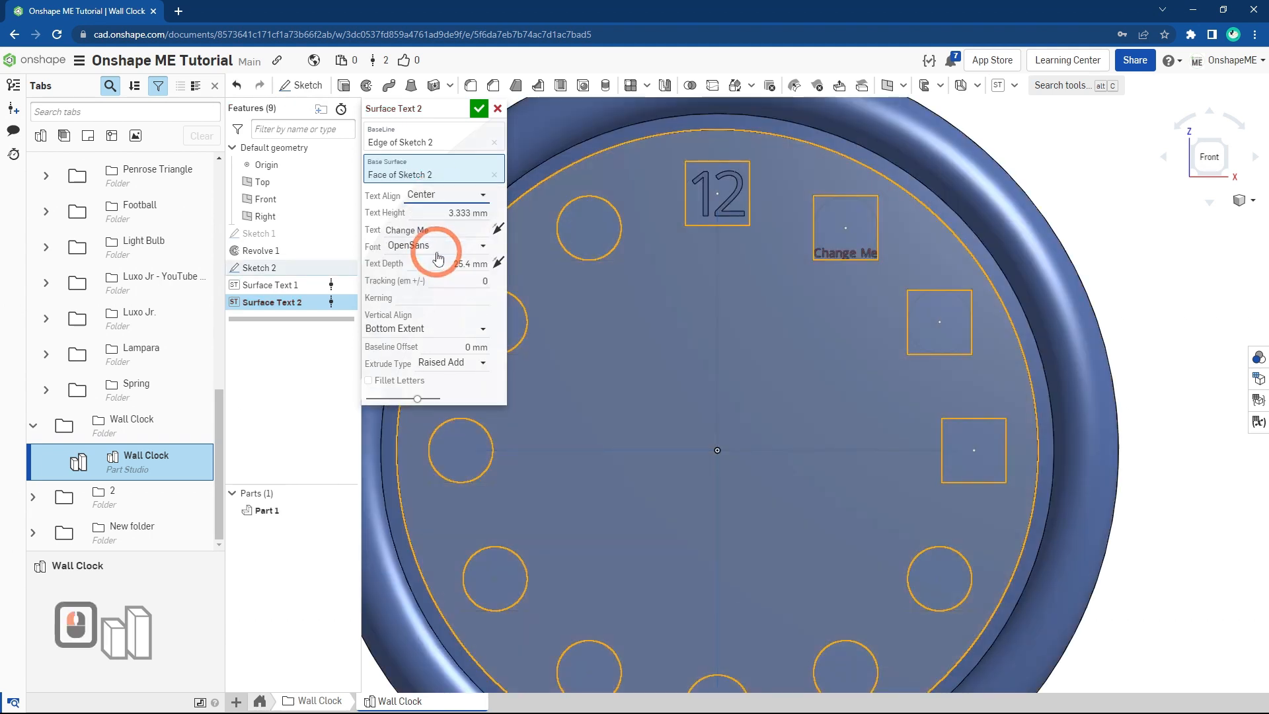
pyautogui.click(443, 213)
pyautogui.write('14')
pyautogui.click(440, 231)
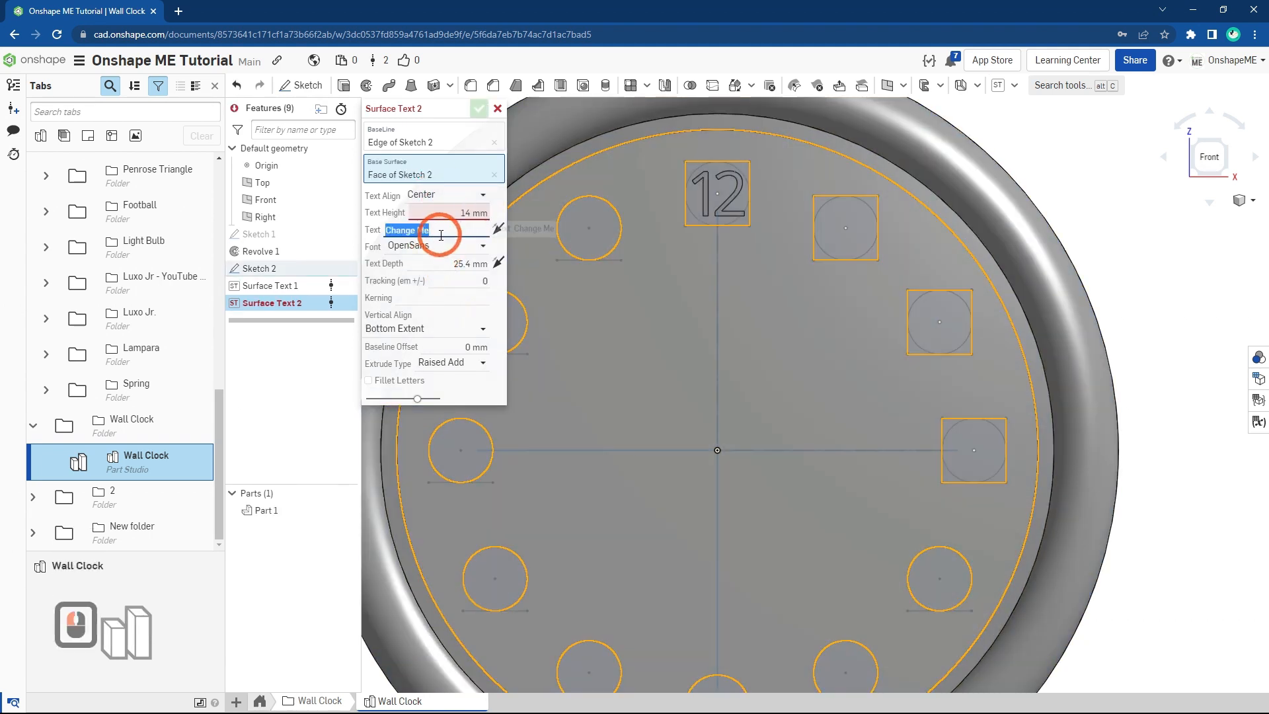
pyautogui.write('1')
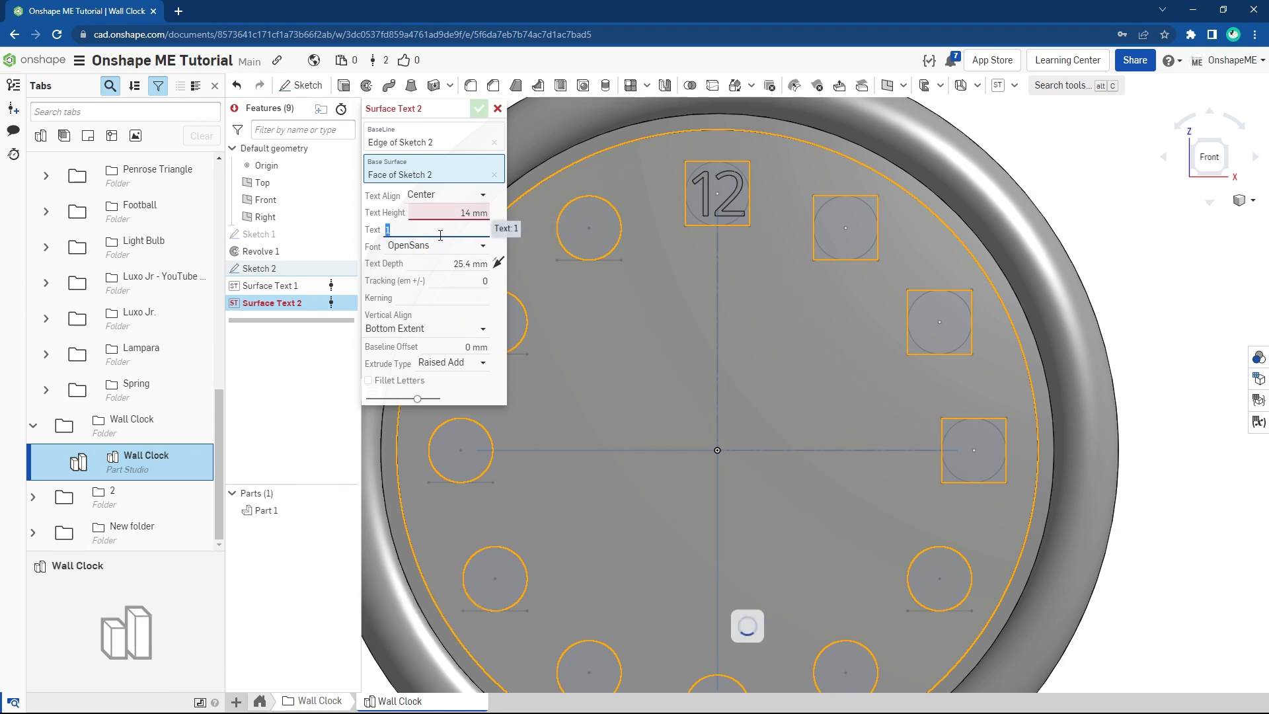
# Step: Set the surface text's depth to 1 mm and baseline offset to 3 mm, and accept the feature
pyautogui.click(439, 262)
pyautogui.write('1')
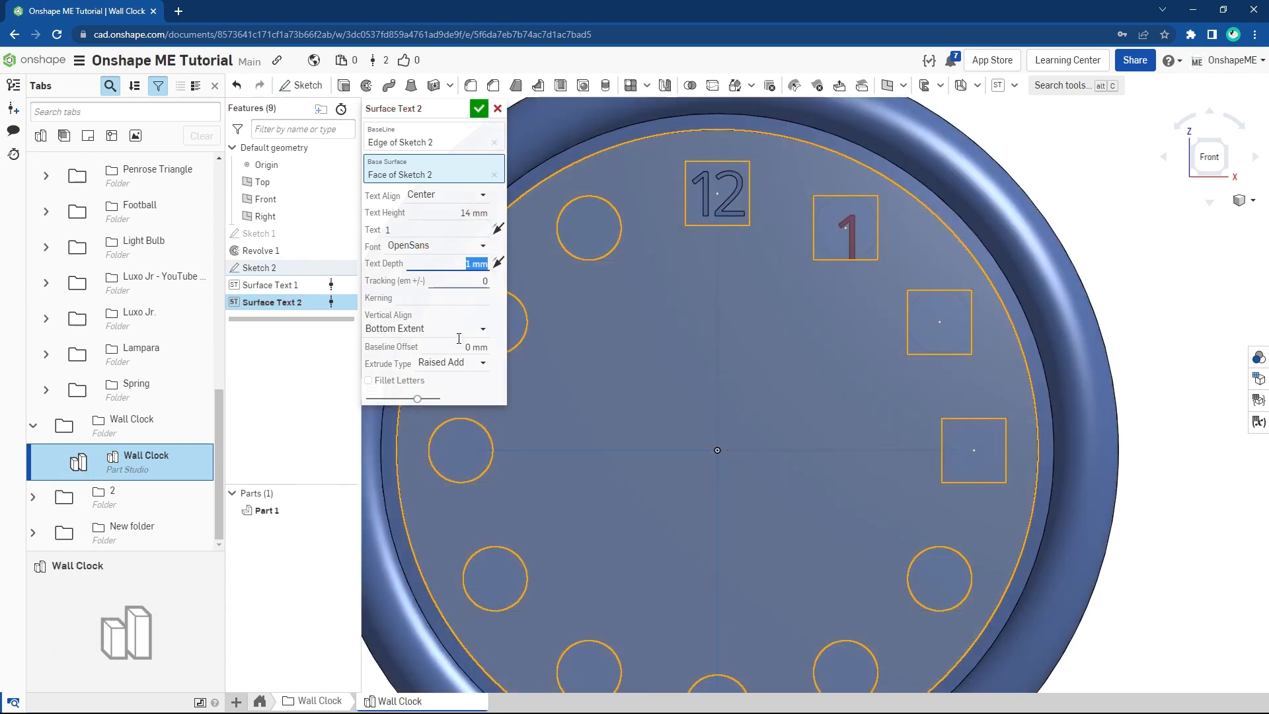
pyautogui.click(457, 347)
pyautogui.write('3')
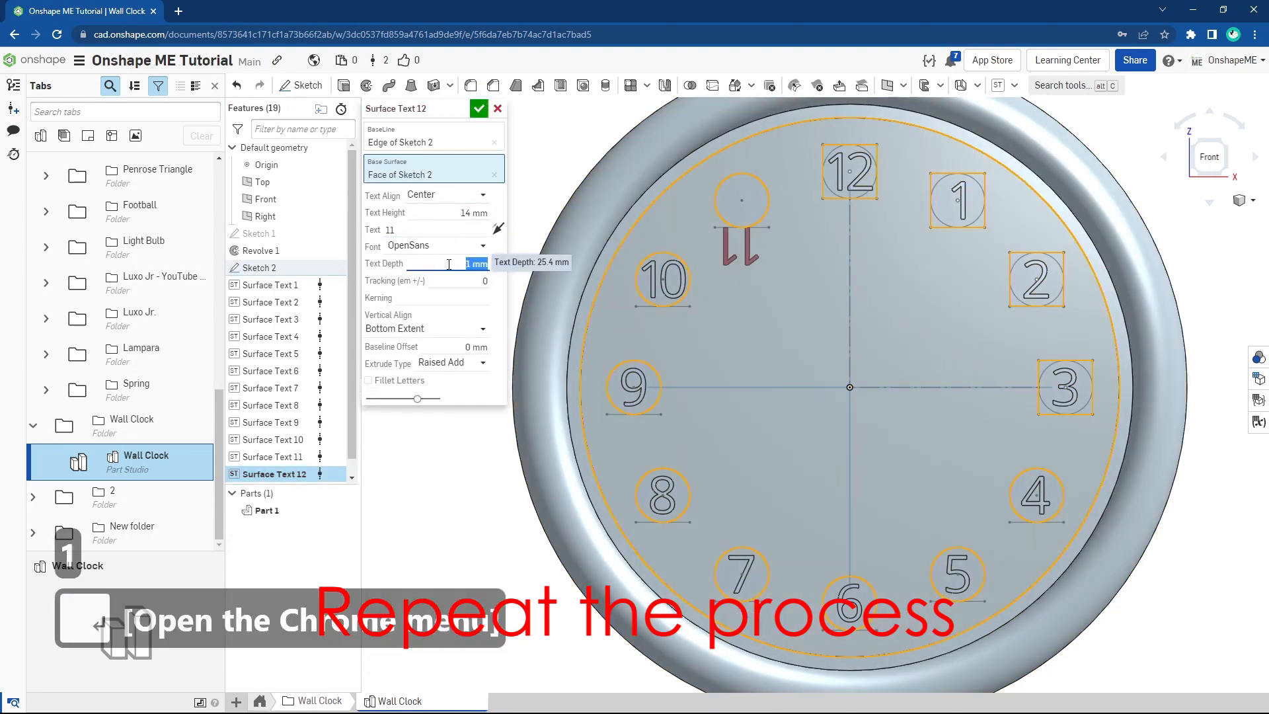
pyautogui.click(479, 108)
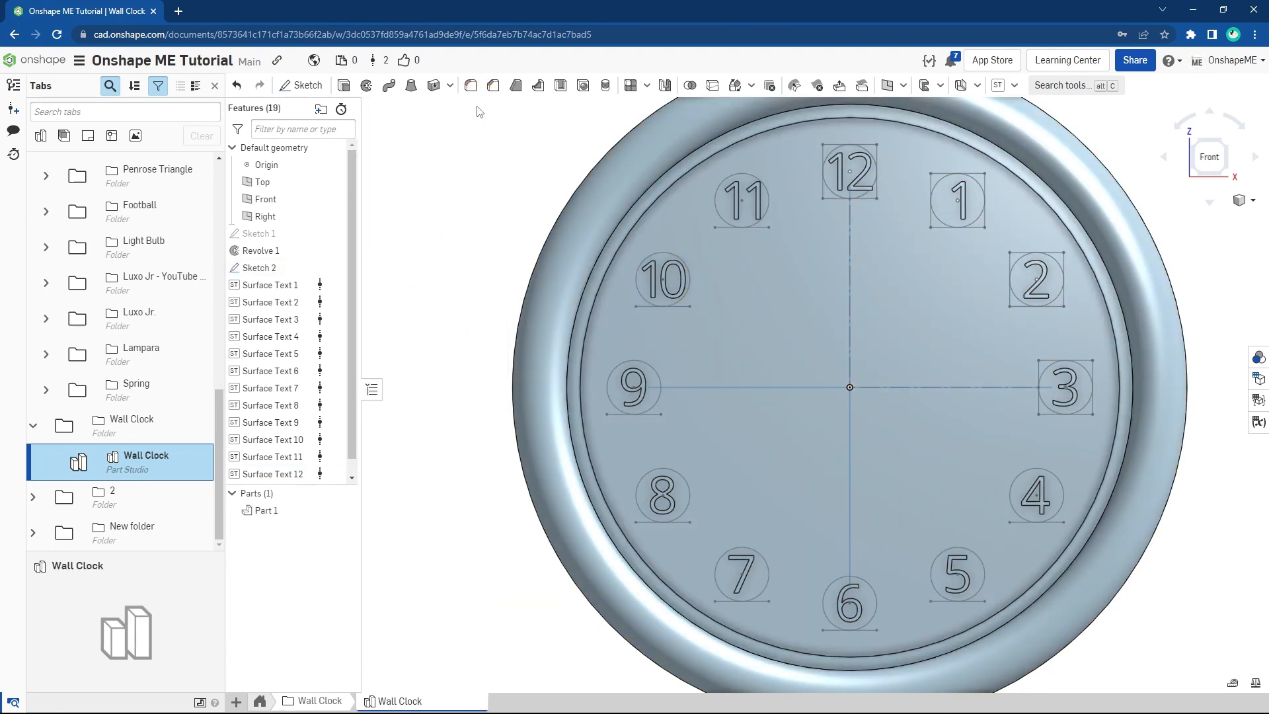
pyautogui.rightClick(742, 304)
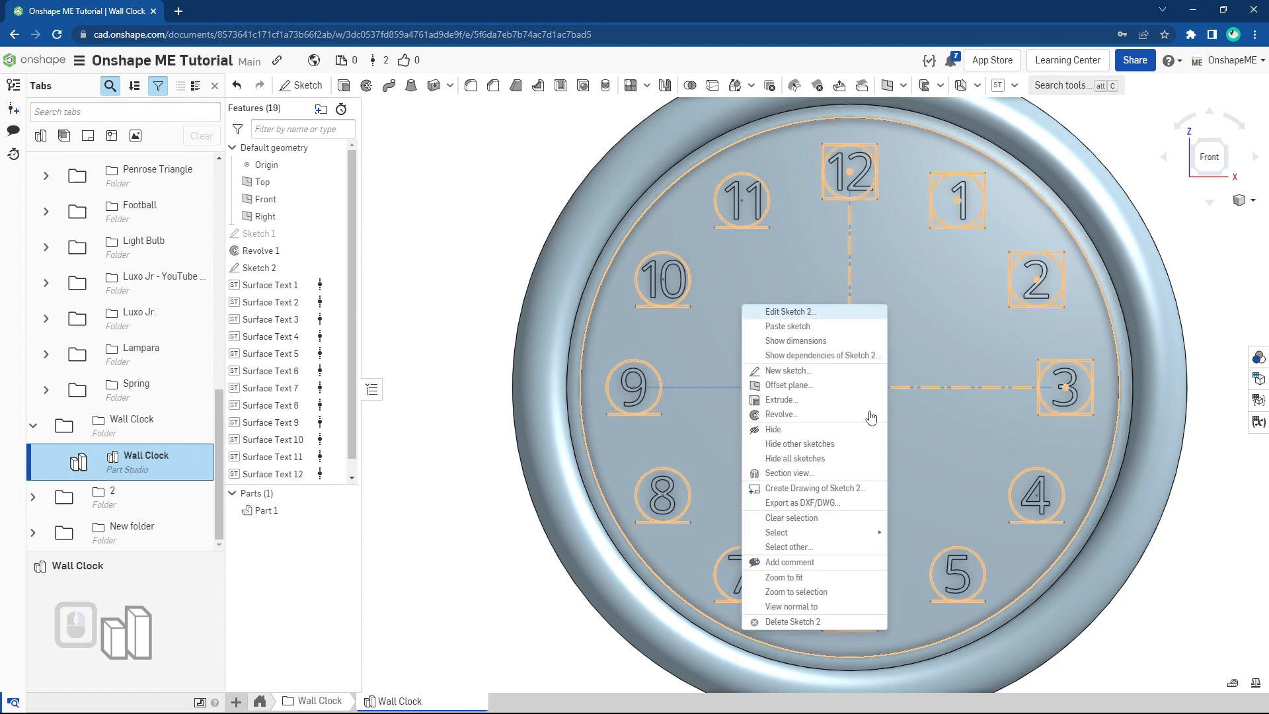
pyautogui.click(718, 316)
pyautogui.rightClick(775, 315)
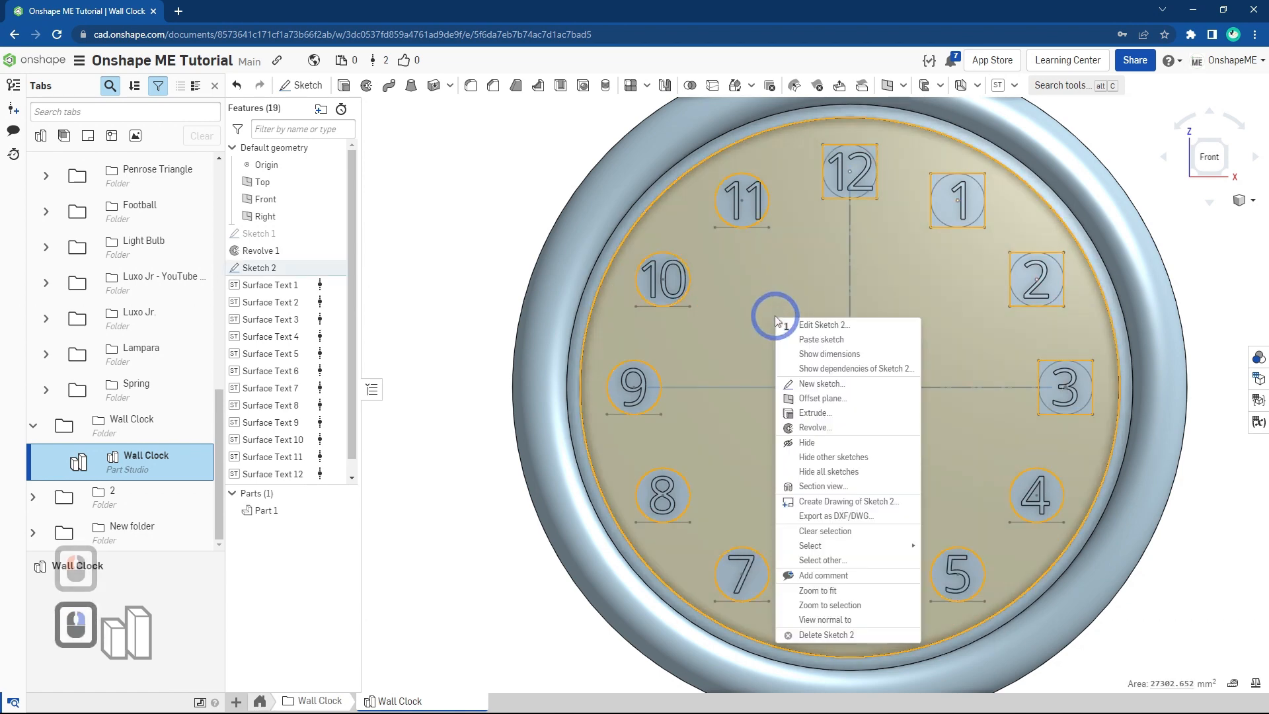
pyautogui.click(515, 298)
# Step: Change the whole clock part's appearance to dark grey (R 89, G 96, B 102)
pyautogui.rightClick(343, 513)
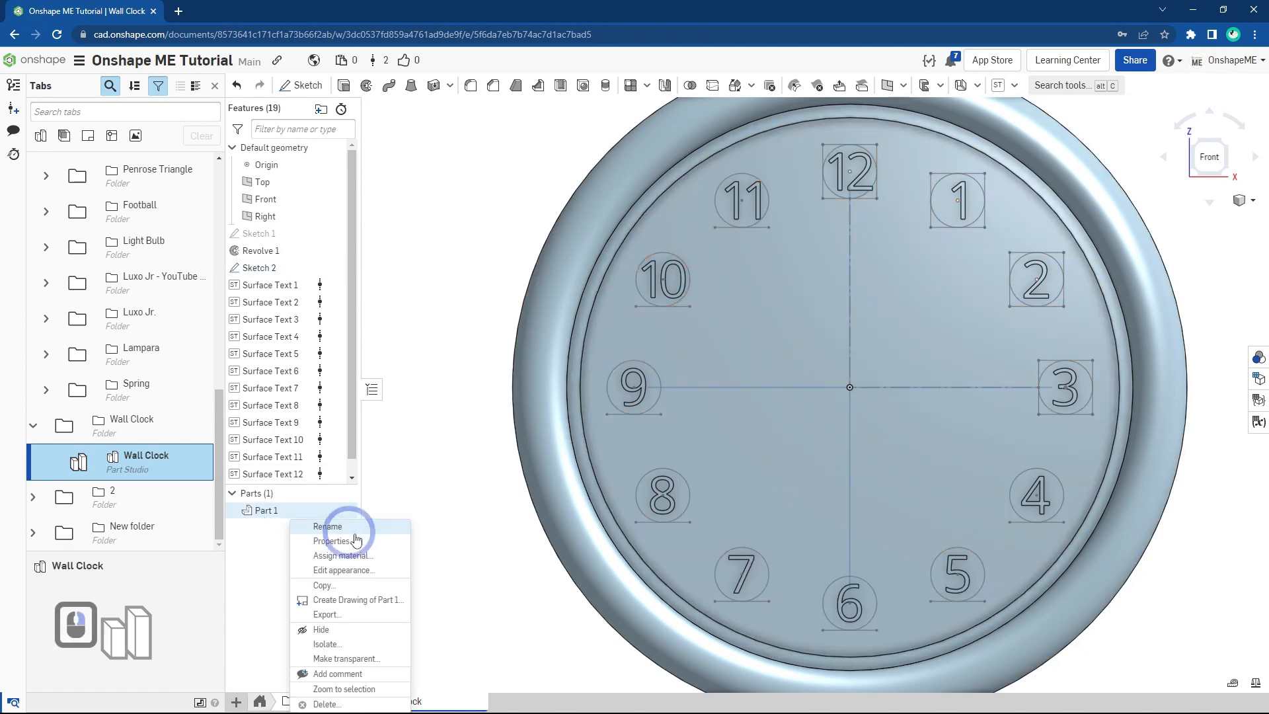
pyautogui.click(341, 571)
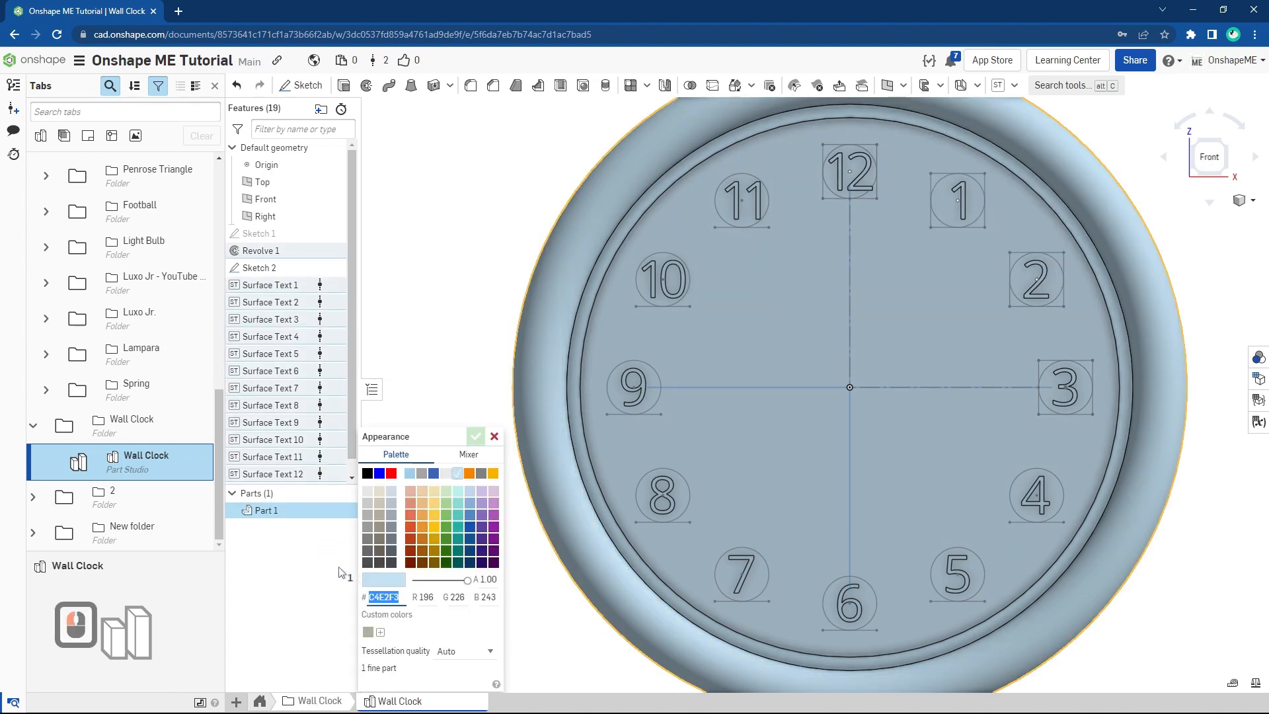
pyautogui.click(391, 556)
pyautogui.click(476, 436)
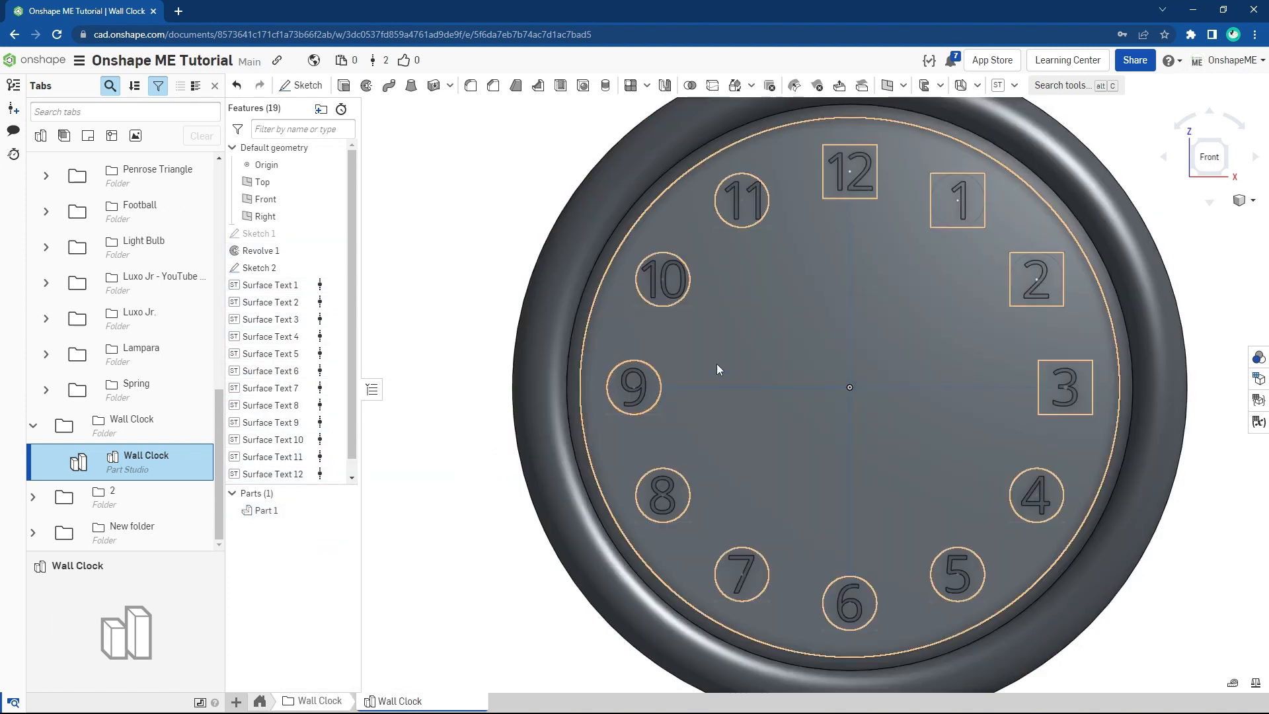
# Step: Hide the hour-marker sketch on the dial
pyautogui.rightClick(791, 324)
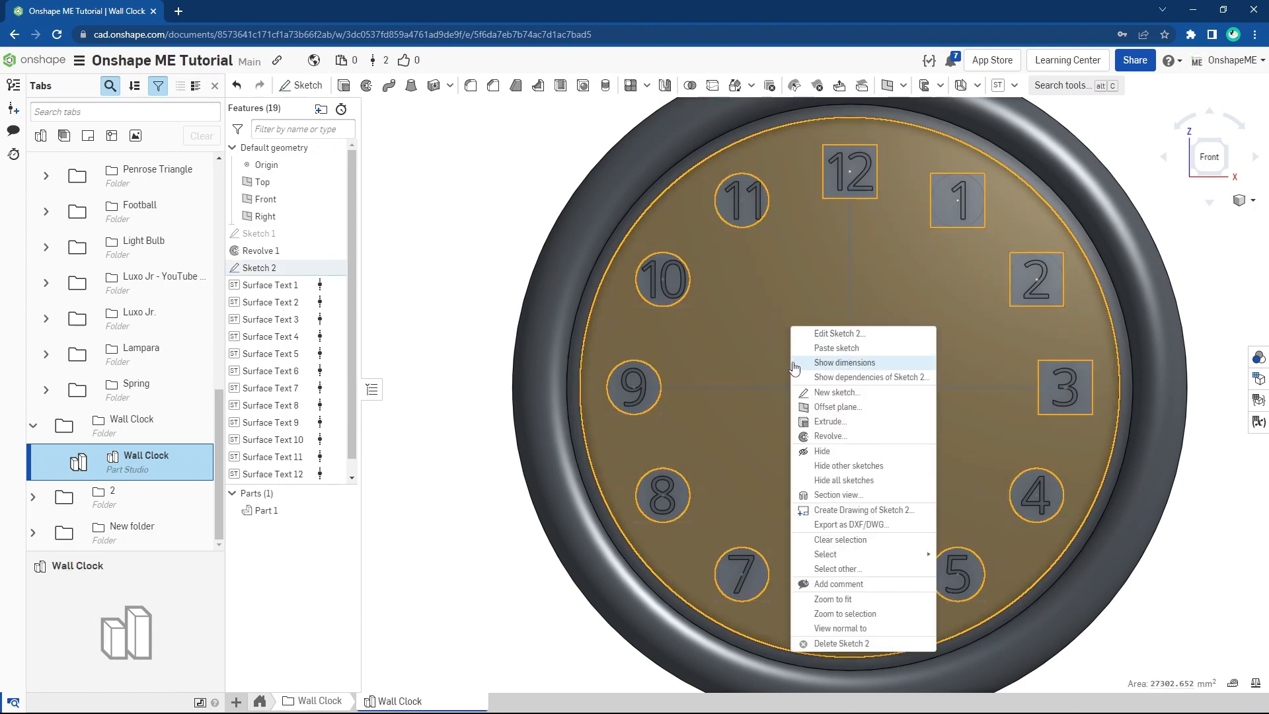
pyautogui.click(493, 410)
pyautogui.click(332, 268)
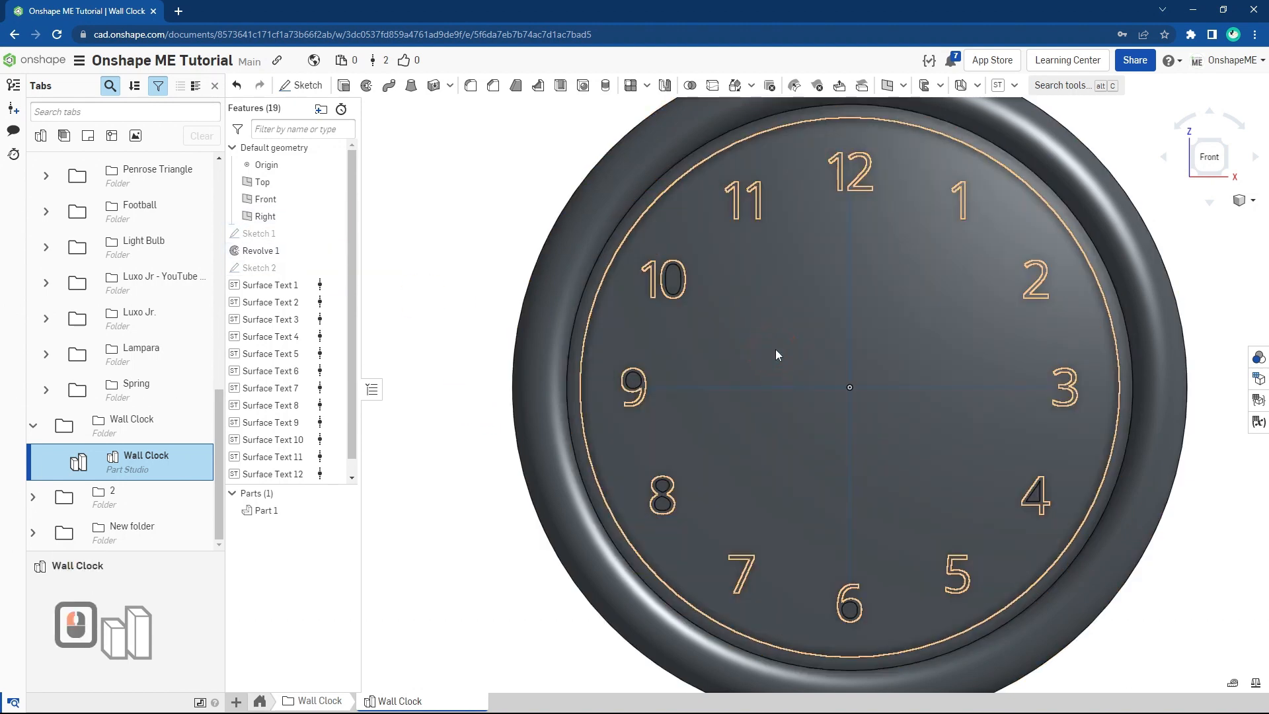
# Step: Add a face appearance to the dial face with the hex color FFFFFF
pyautogui.rightClick(775, 349)
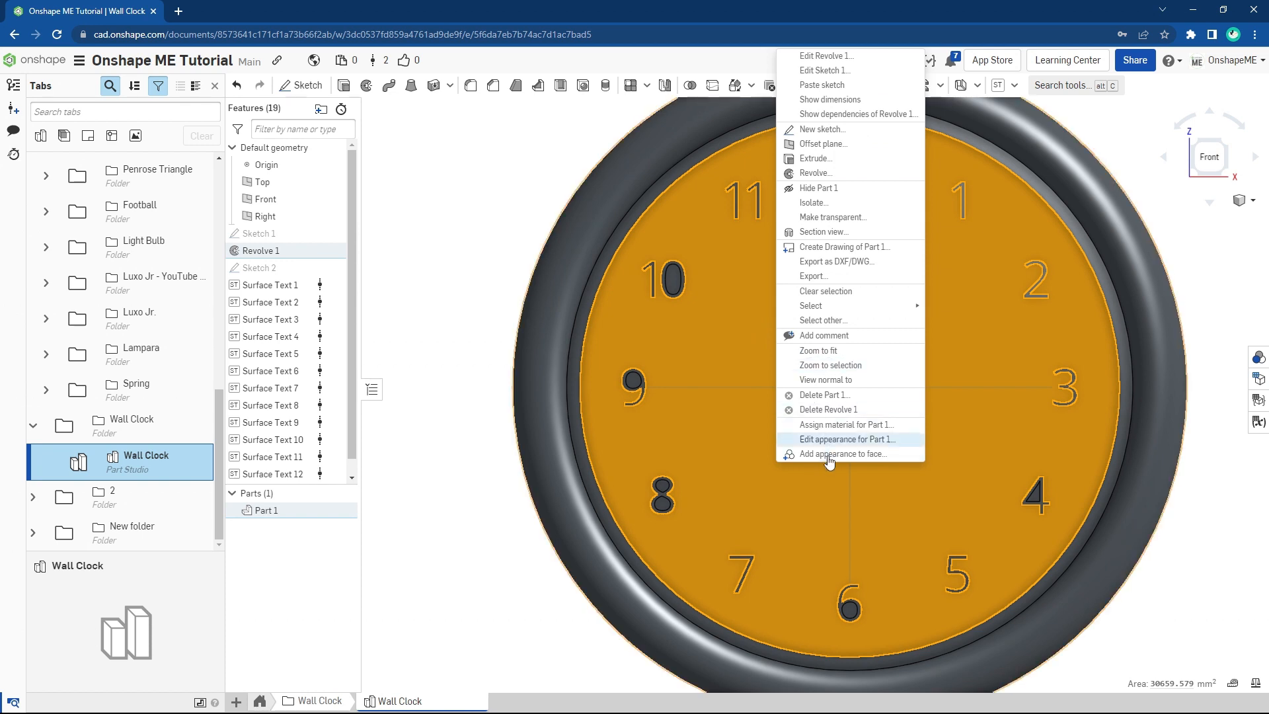
pyautogui.click(788, 457)
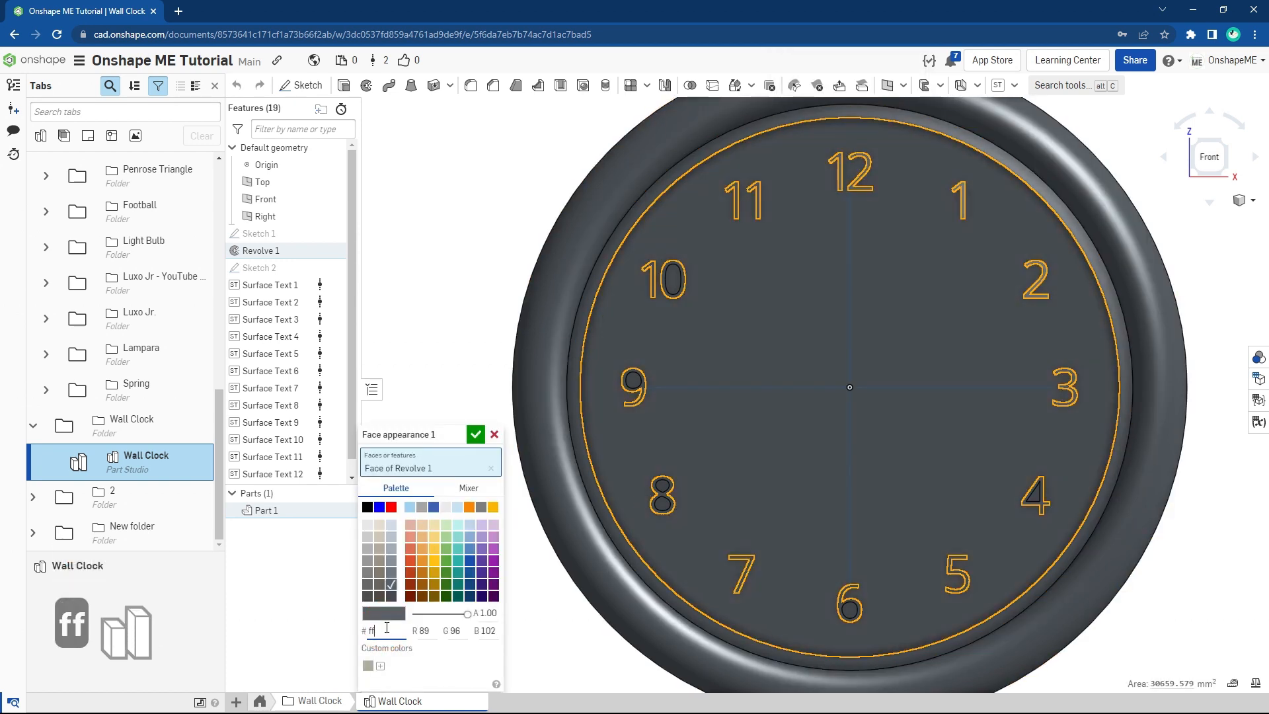
pyautogui.click(387, 630)
pyautogui.write('ffffff')
pyautogui.press('Return')
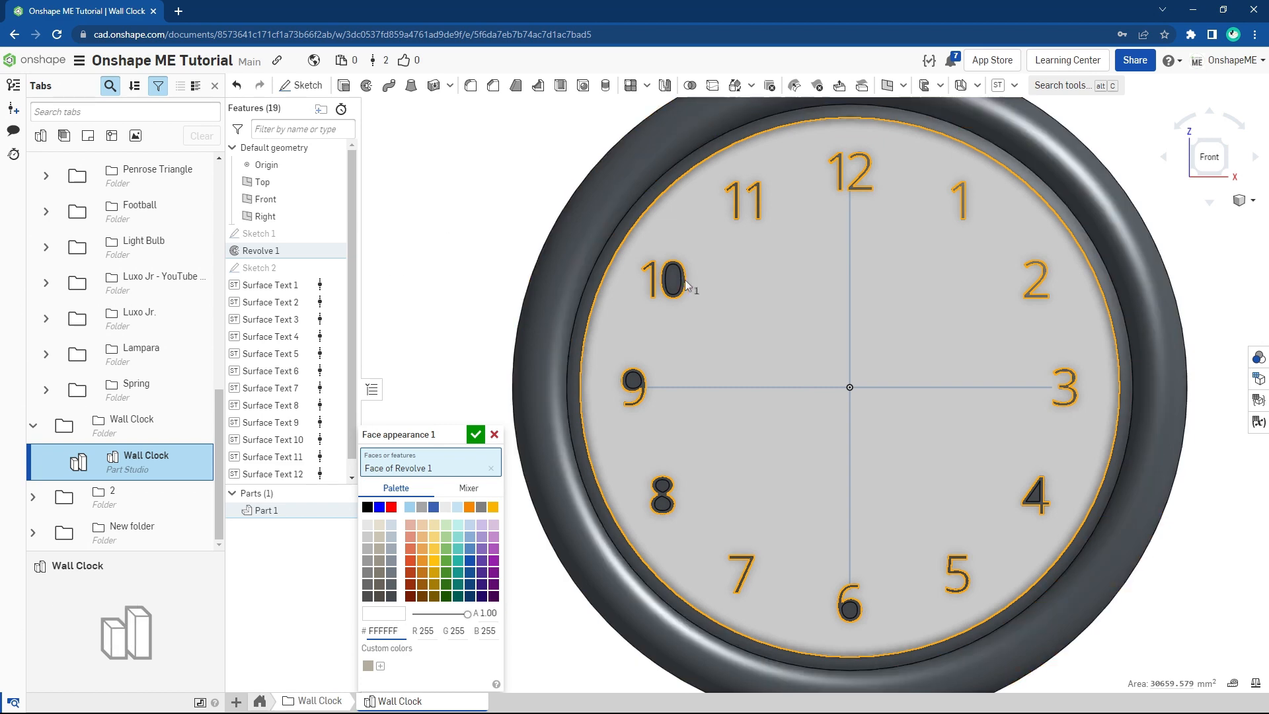
# Step: Add the dial areas enclosed by the numerals 10, 9, 8, 6 and 4 to the white face appearance and accept it
pyautogui.click(676, 280)
pyautogui.scroll(1, 633, 382)
pyautogui.click(632, 381)
pyautogui.scroll(2, 667, 504)
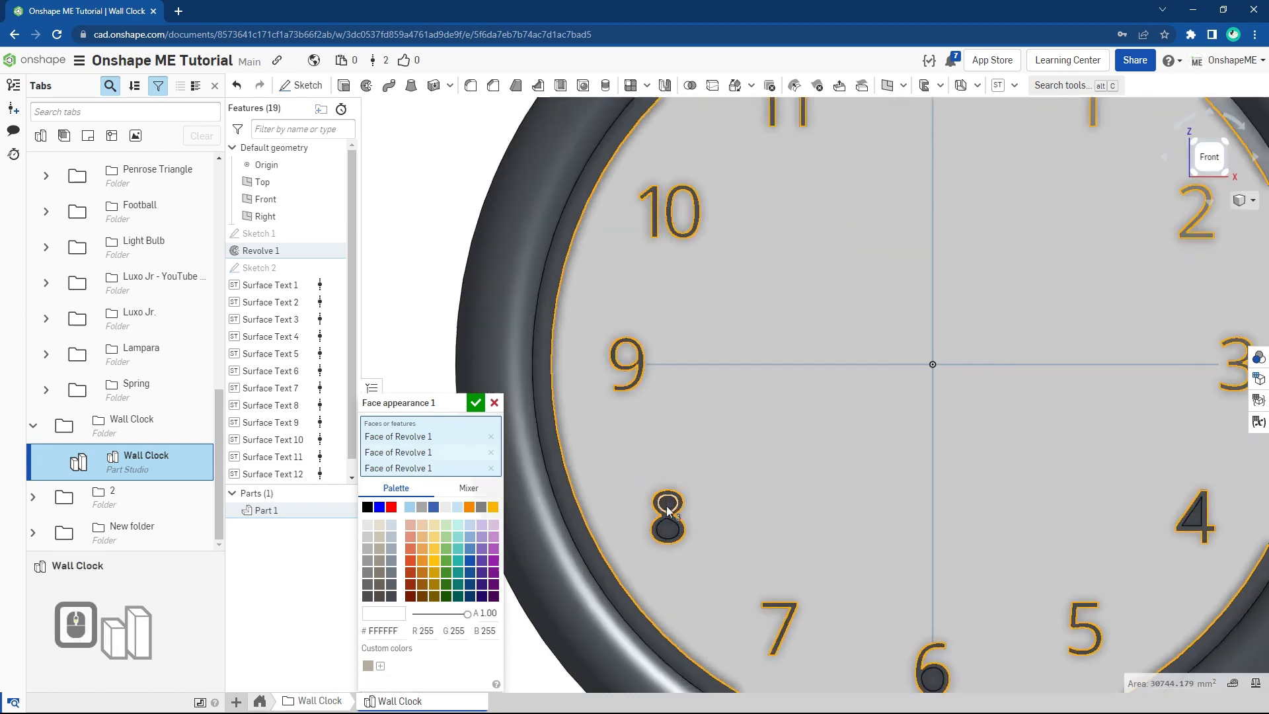
pyautogui.click(667, 504)
pyautogui.click(669, 537)
pyautogui.scroll(-4, 668, 537)
pyautogui.scroll(3, 827, 632)
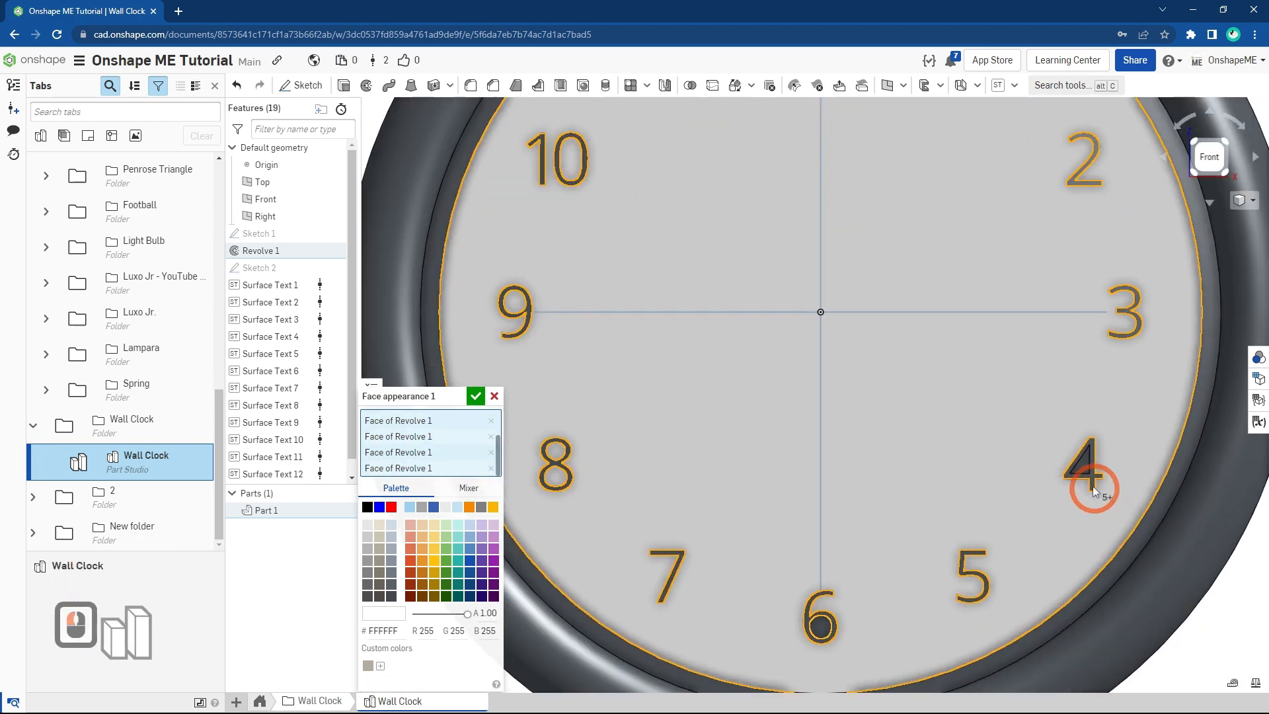
pyautogui.scroll(-3, 1085, 463)
pyautogui.click(475, 397)
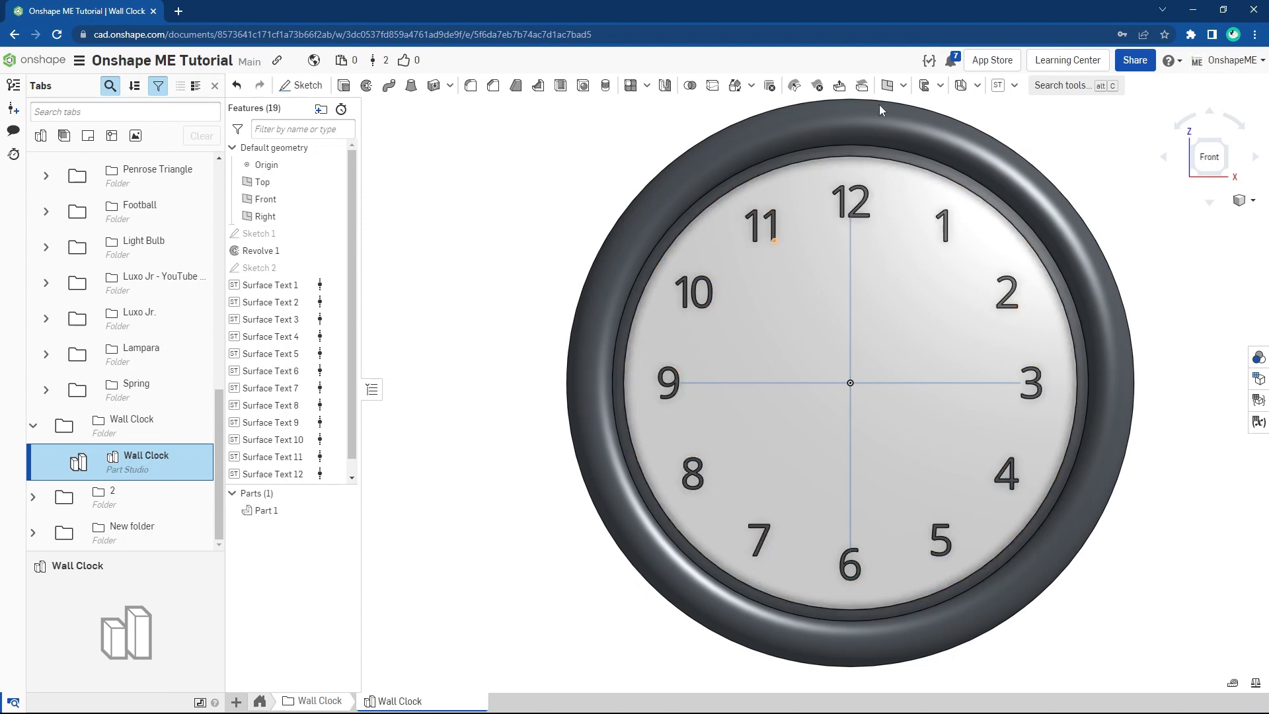
# Step: Start a new sketch on the clock's white dial face
pyautogui.keyDown('ctrl'); pyautogui.moveTo(862, 159); pyautogui.dragTo(831, 193, button='right'); pyautogui.keyUp('ctrl')
pyautogui.scroll(3, 795, 170)
pyautogui.press('s')
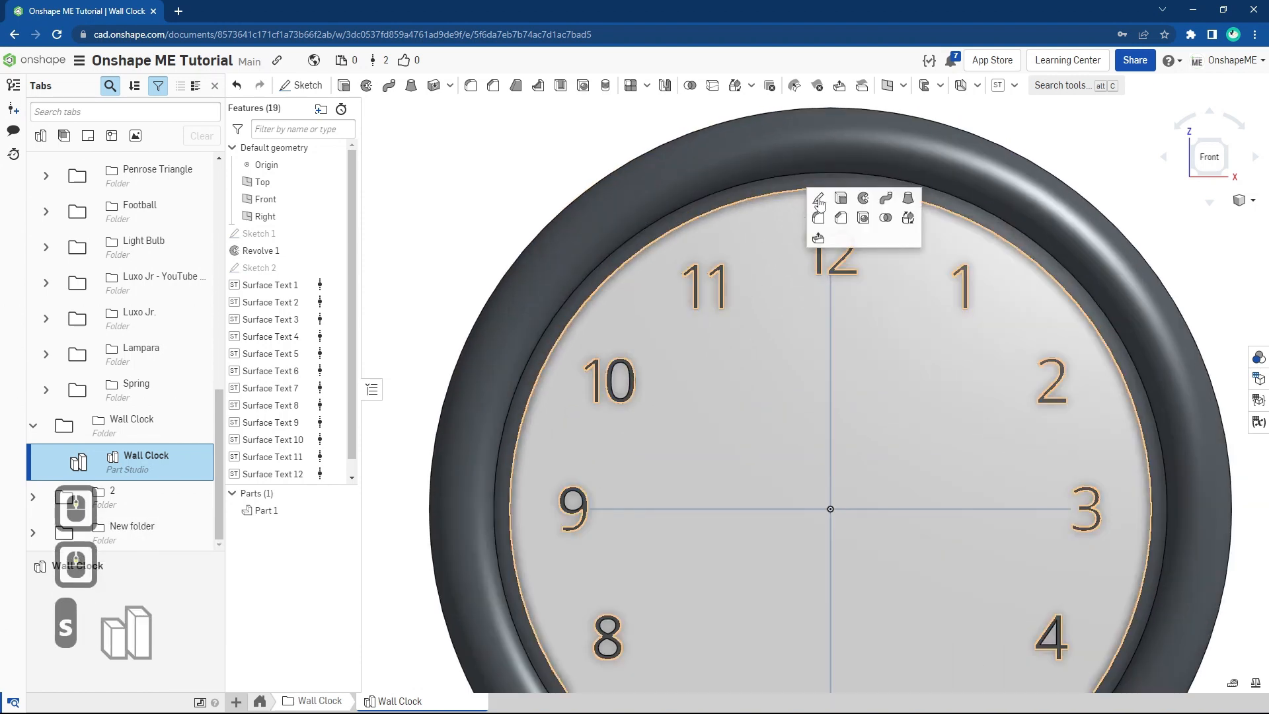
pyautogui.press('Escape')
pyautogui.click(754, 228)
pyautogui.rightClick(754, 228)
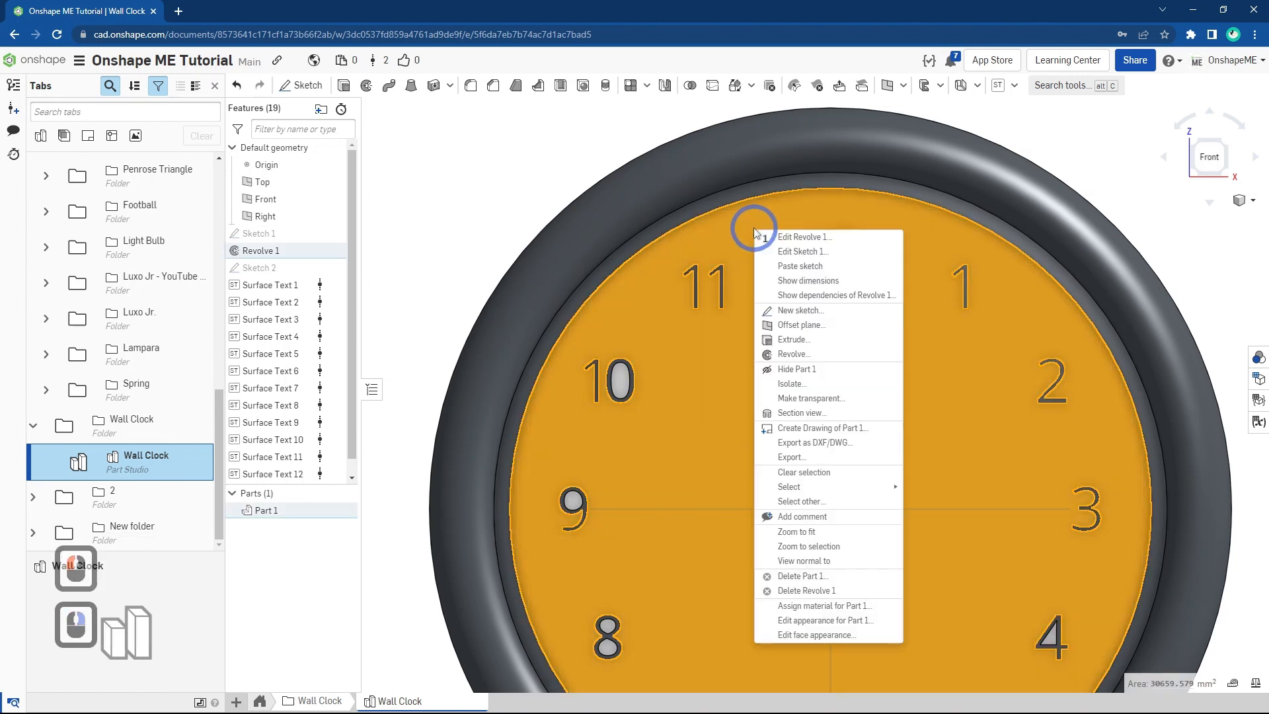
pyautogui.click(786, 311)
# Step: Draw half of a tapered tick mark above the 12, with a lower edge about 1.8 mm wide and a slanted side about 7.3 mm long
pyautogui.scroll(2, 841, 204)
pyautogui.press('s')
pyautogui.click(856, 198)
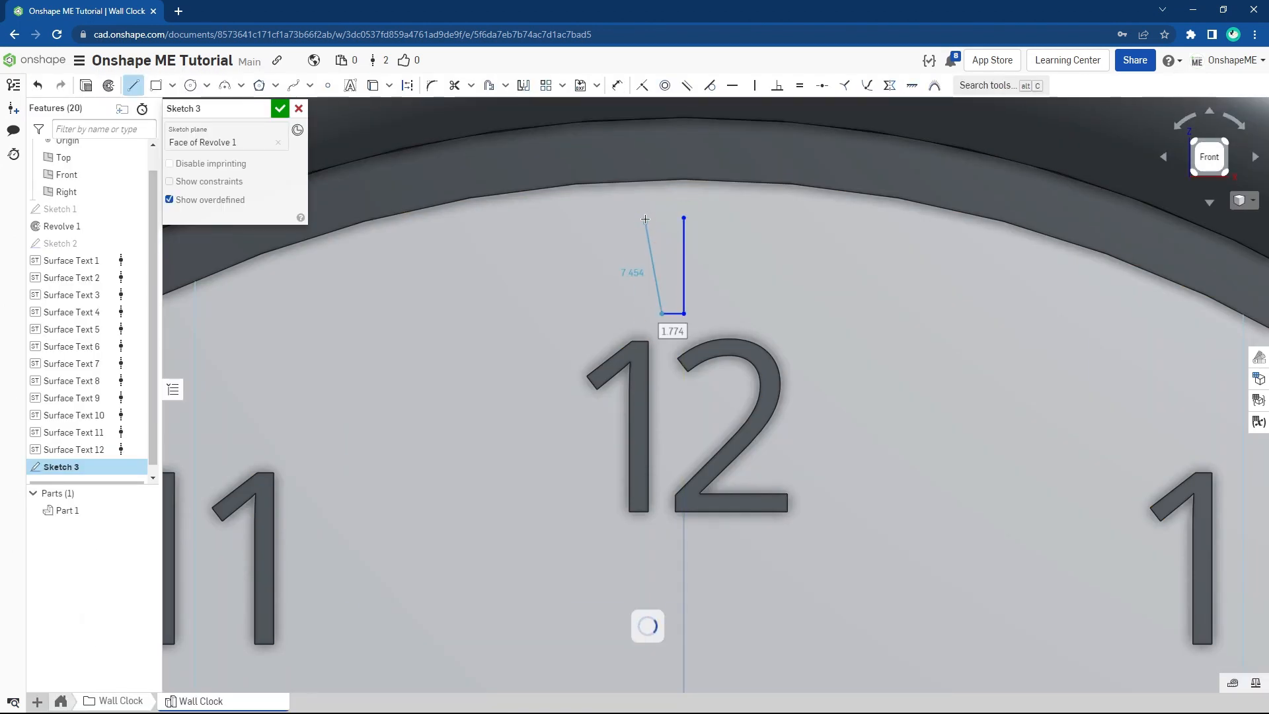
pyautogui.scroll(2, 679, 225)
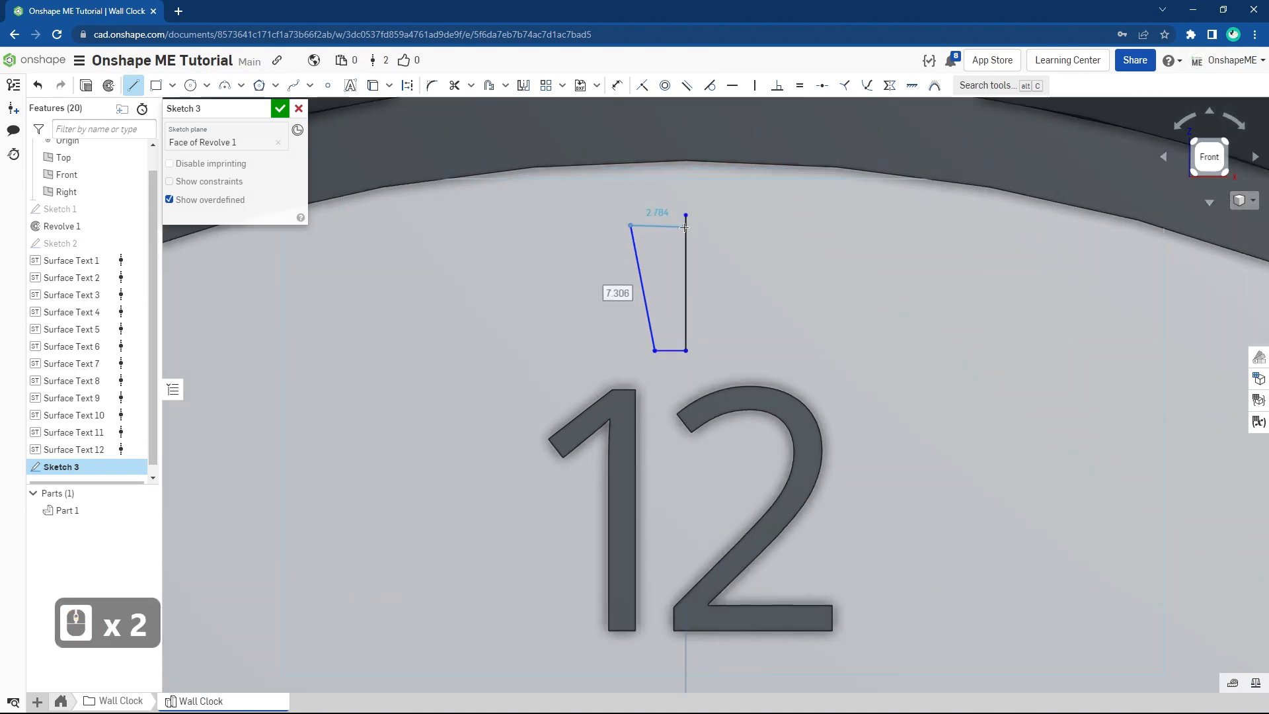
pyautogui.click(685, 225)
pyautogui.press('Escape')
# Step: Make the vertical line's upper endpoint coincident with the inner end of the tick mark's top edge
pyautogui.click(686, 216)
pyautogui.click(686, 225)
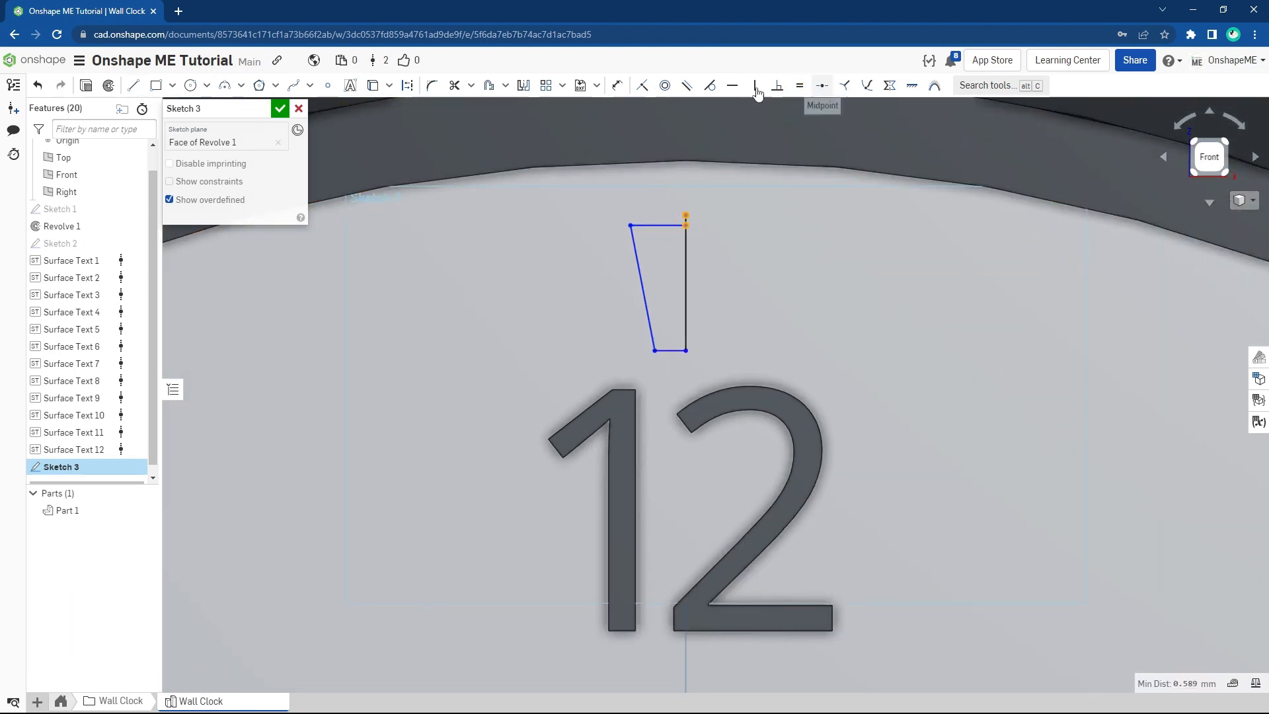
pyautogui.click(688, 145)
# Step: Mirror the half tick mark about its vertical line and convert that line to construction geometry
pyautogui.press('s')
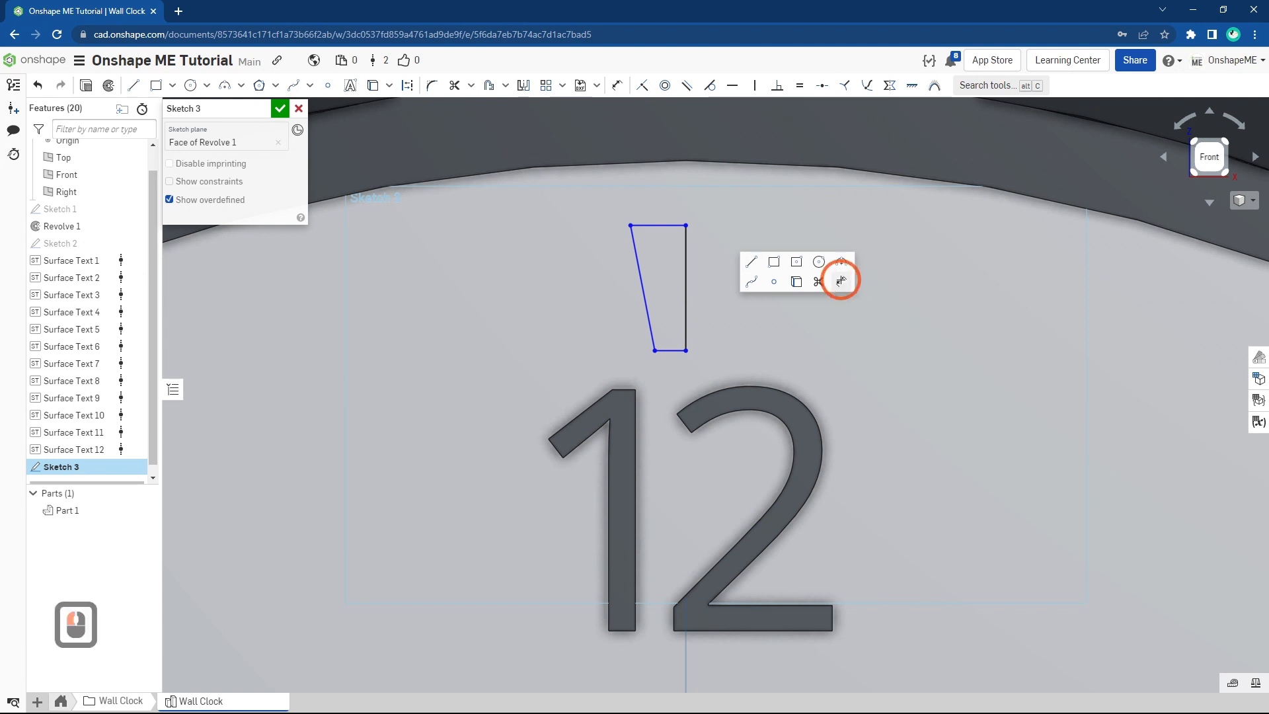
pyautogui.press('Escape')
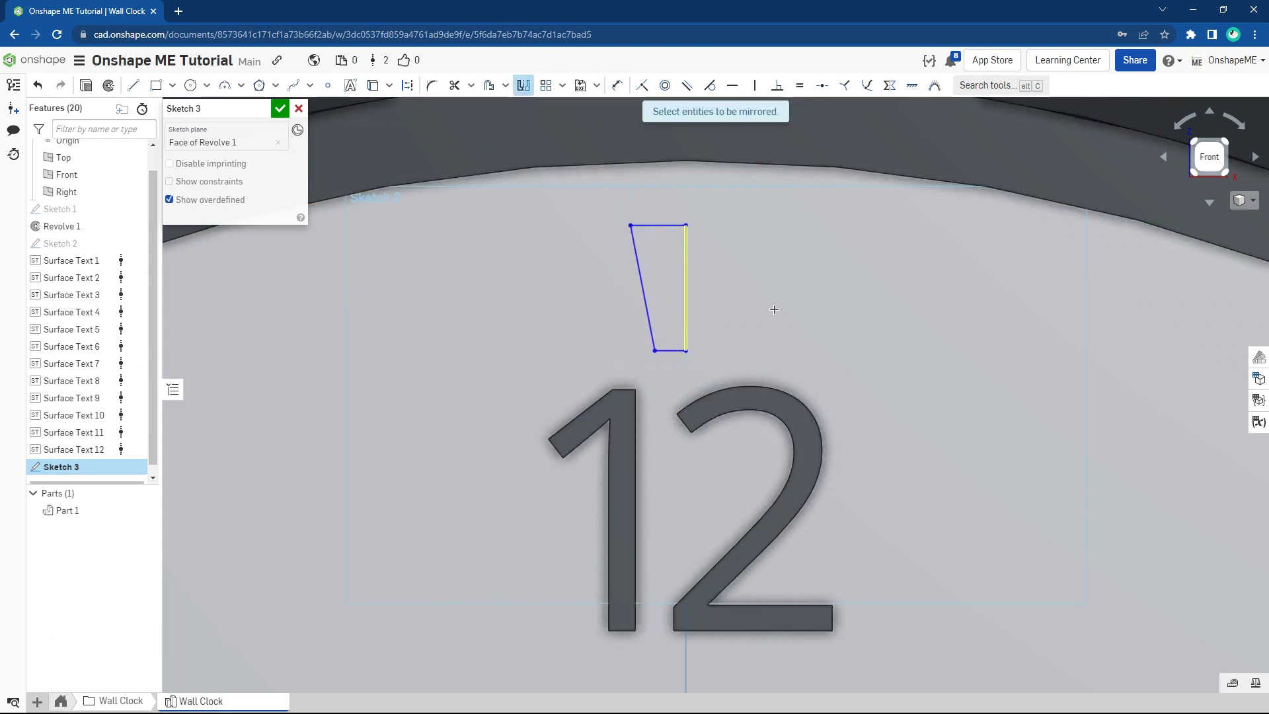
pyautogui.click(688, 269)
pyautogui.press('q')
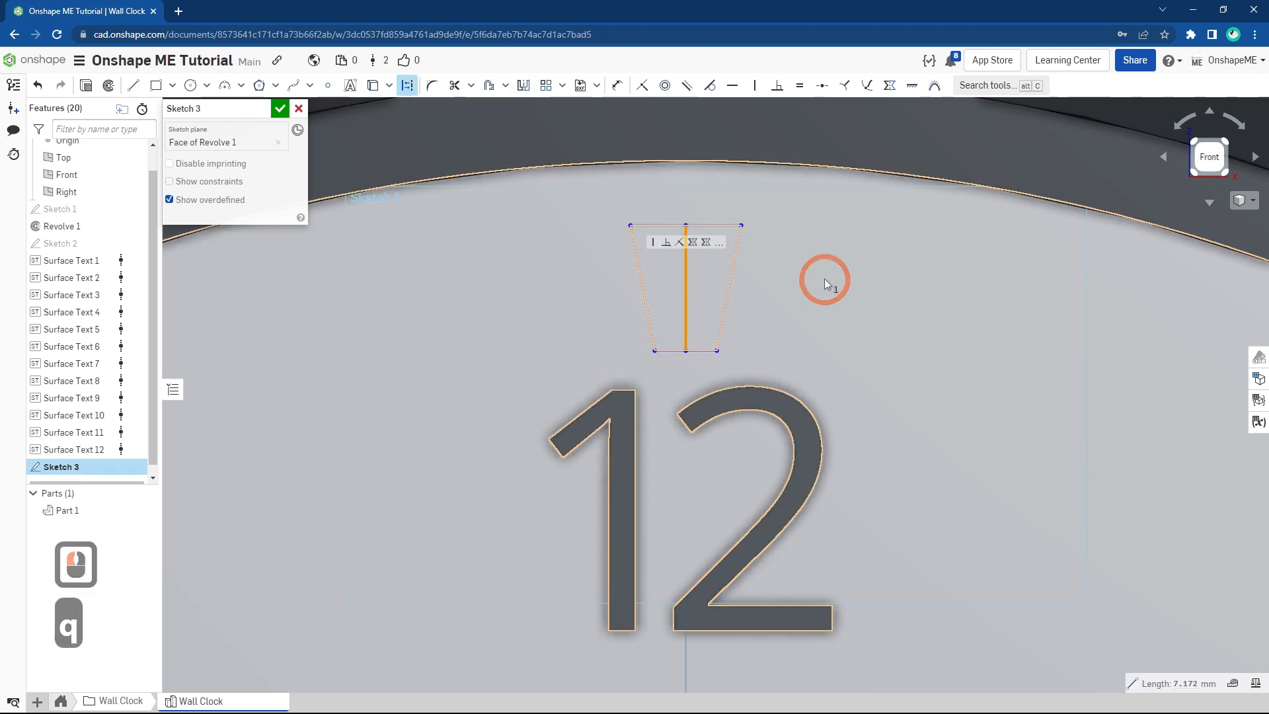
pyautogui.press('space')
# Step: Dimension the angle between the tick mark's two slanted sides as 5°
pyautogui.press('s')
pyautogui.click(890, 288)
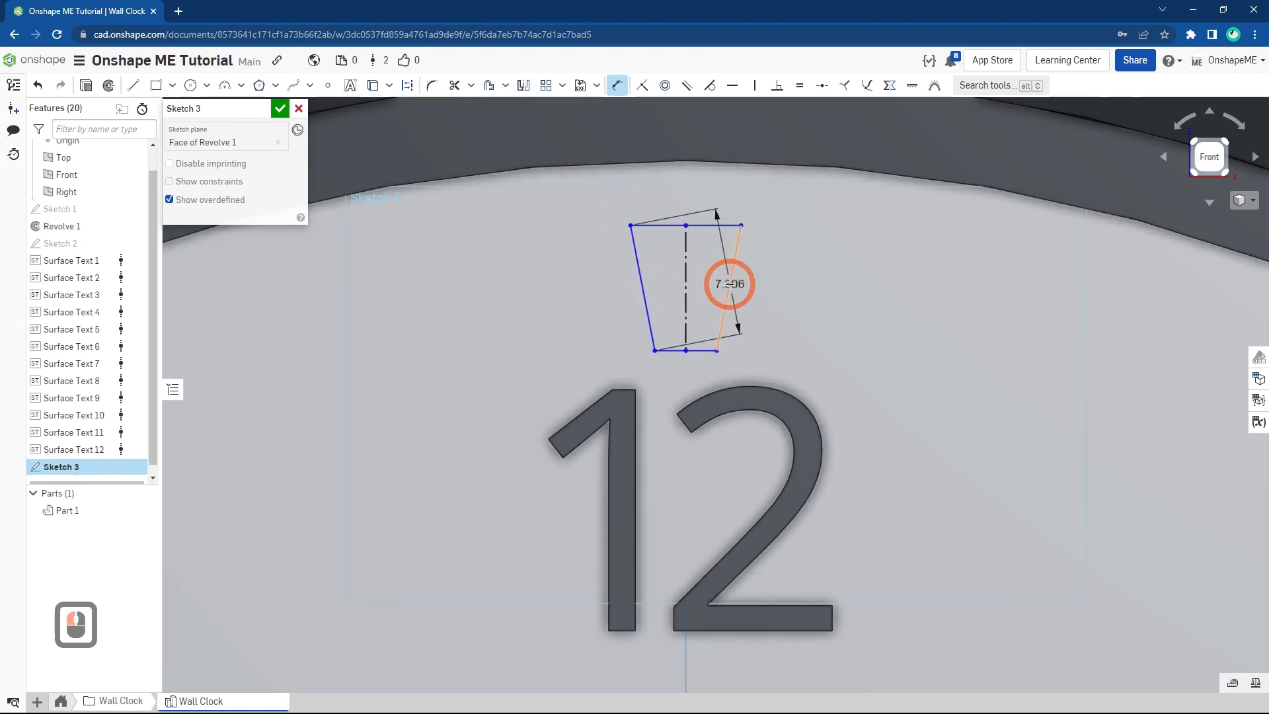
pyautogui.write('5')
pyautogui.press('Return')
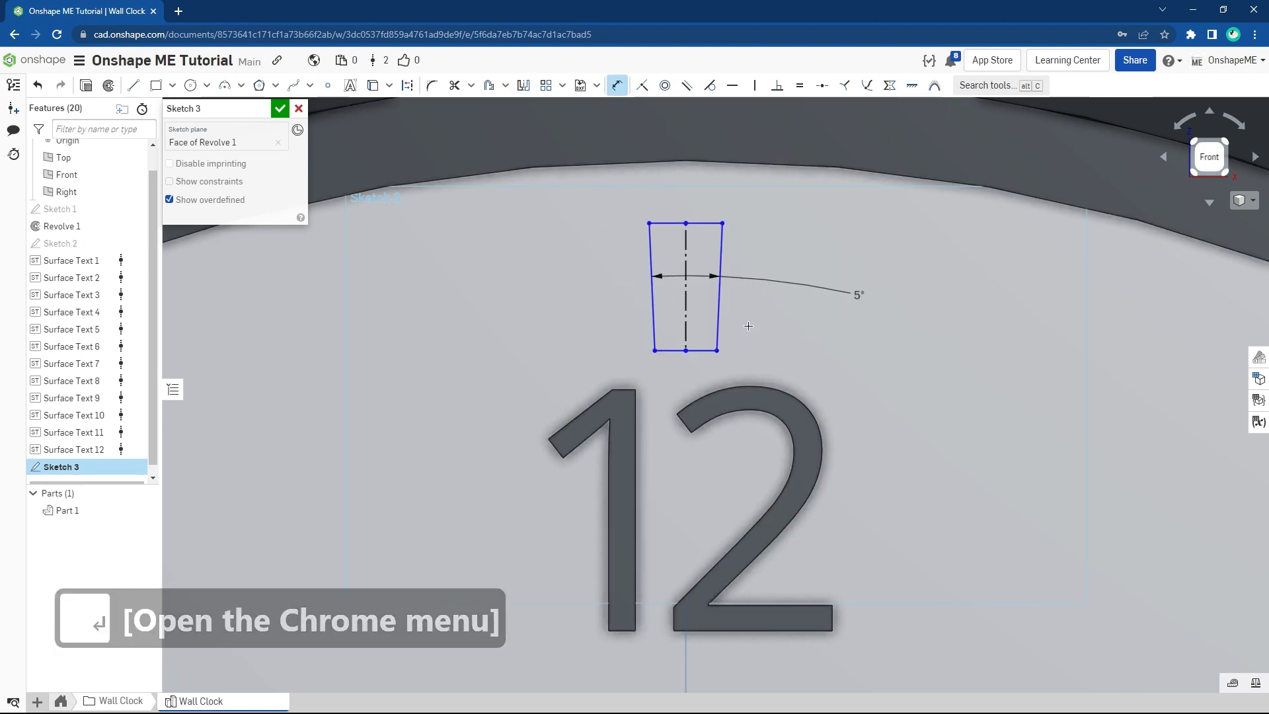
# Step: Dimension the full width of the tick mark's lower edge between its two corners as 0.5 mm
pyautogui.scroll(3, 723, 382)
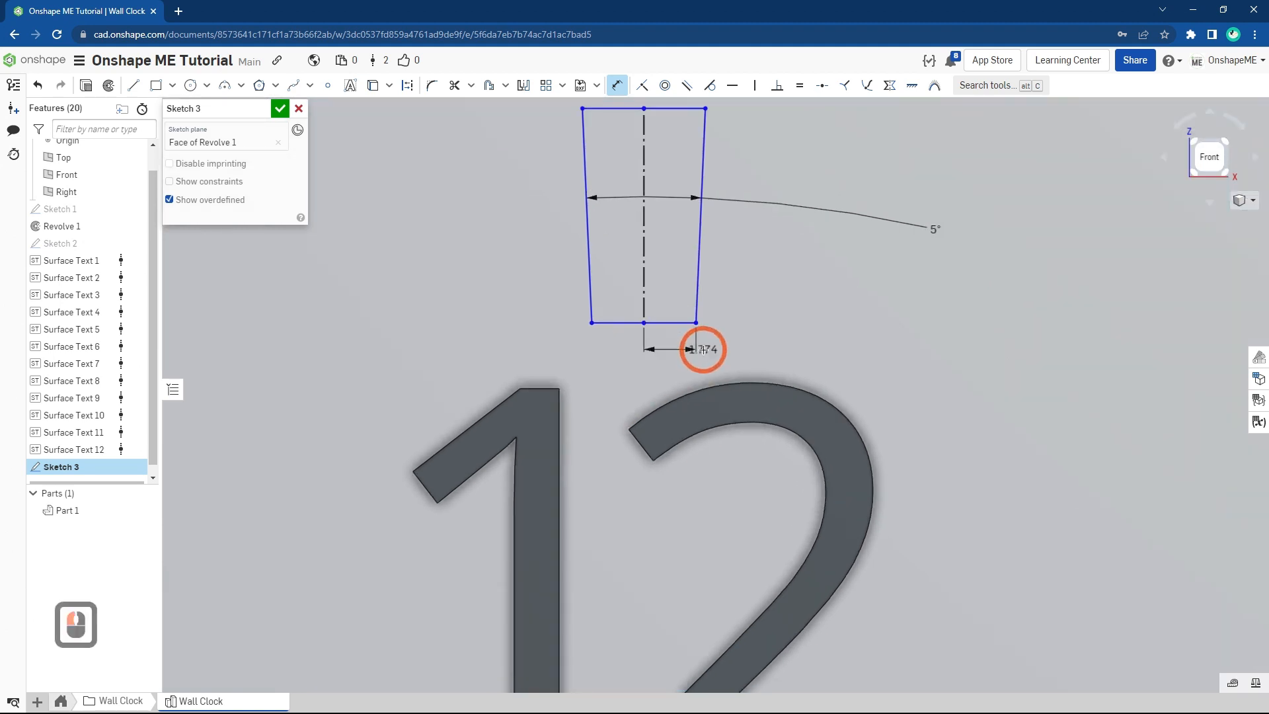
pyautogui.press('s')
pyautogui.click(590, 324)
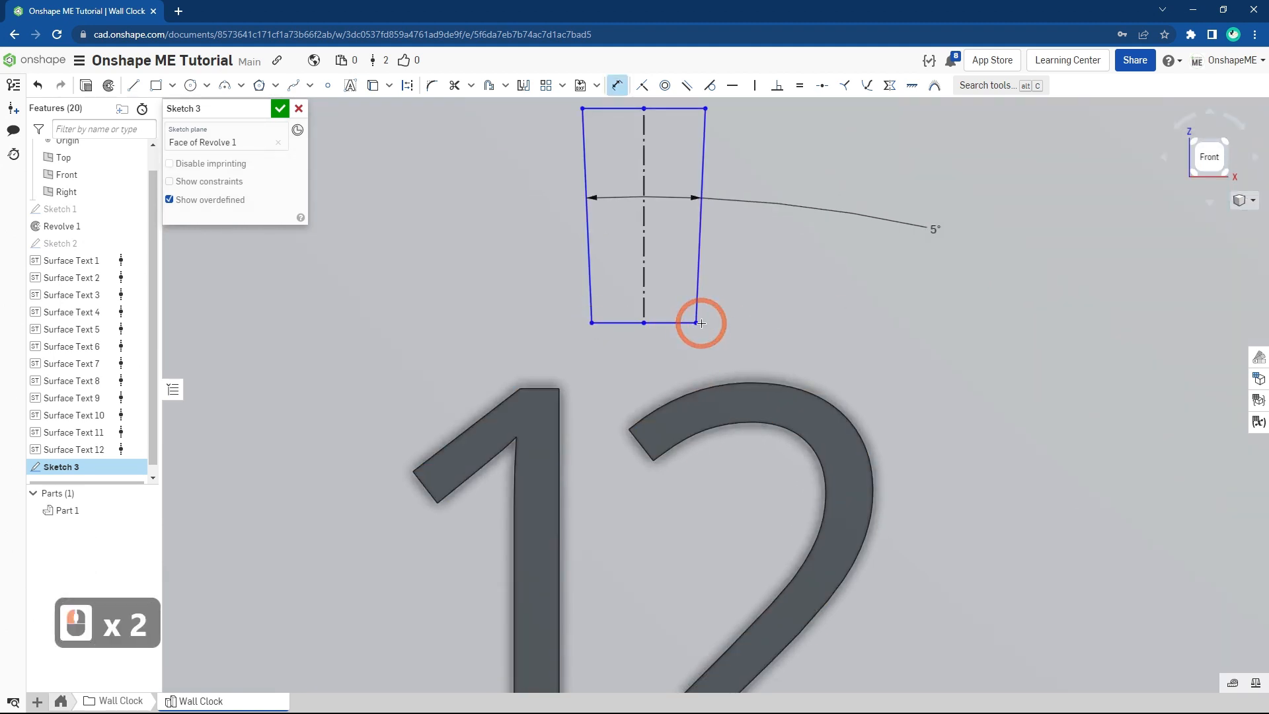
pyautogui.write('.5')
pyautogui.press('Return')
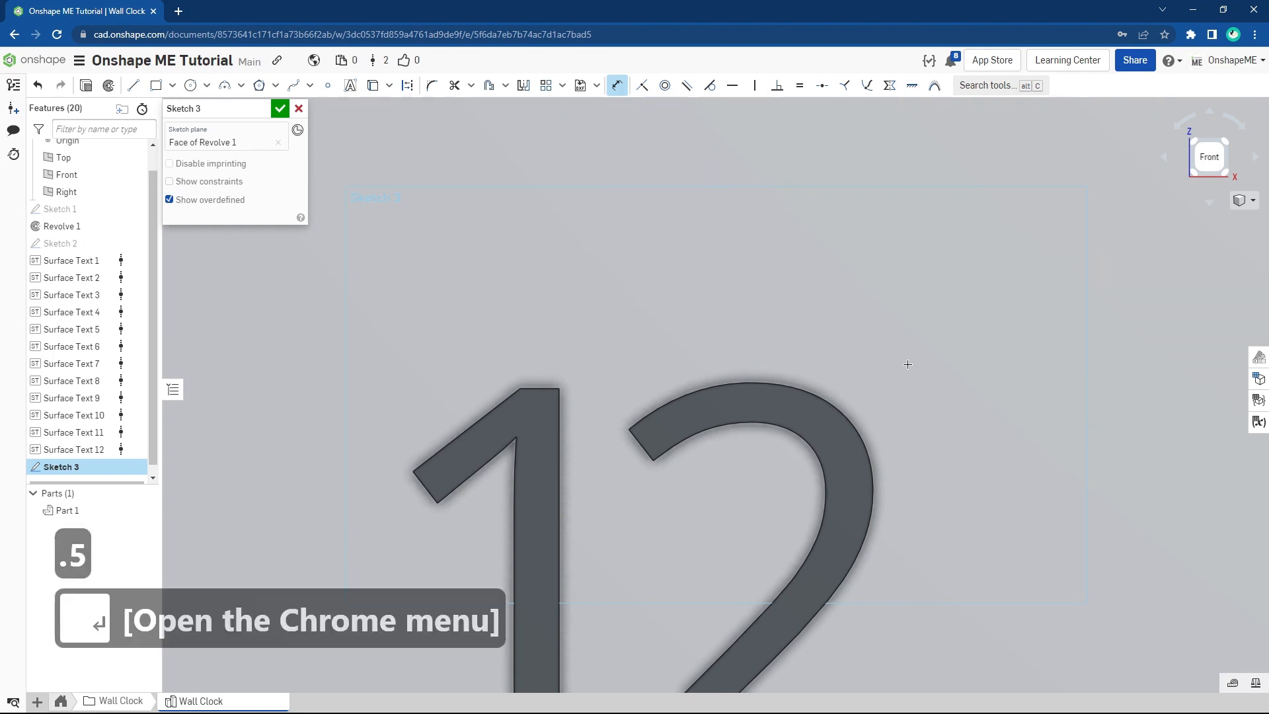
# Step: Dimension the tick mark's height between its upper and lower edges as 8 mm
pyautogui.keyDown('ctrl'); pyautogui.scroll(-13, 765, 419); pyautogui.keyUp('ctrl')
pyautogui.scroll(-3, 783, 467)
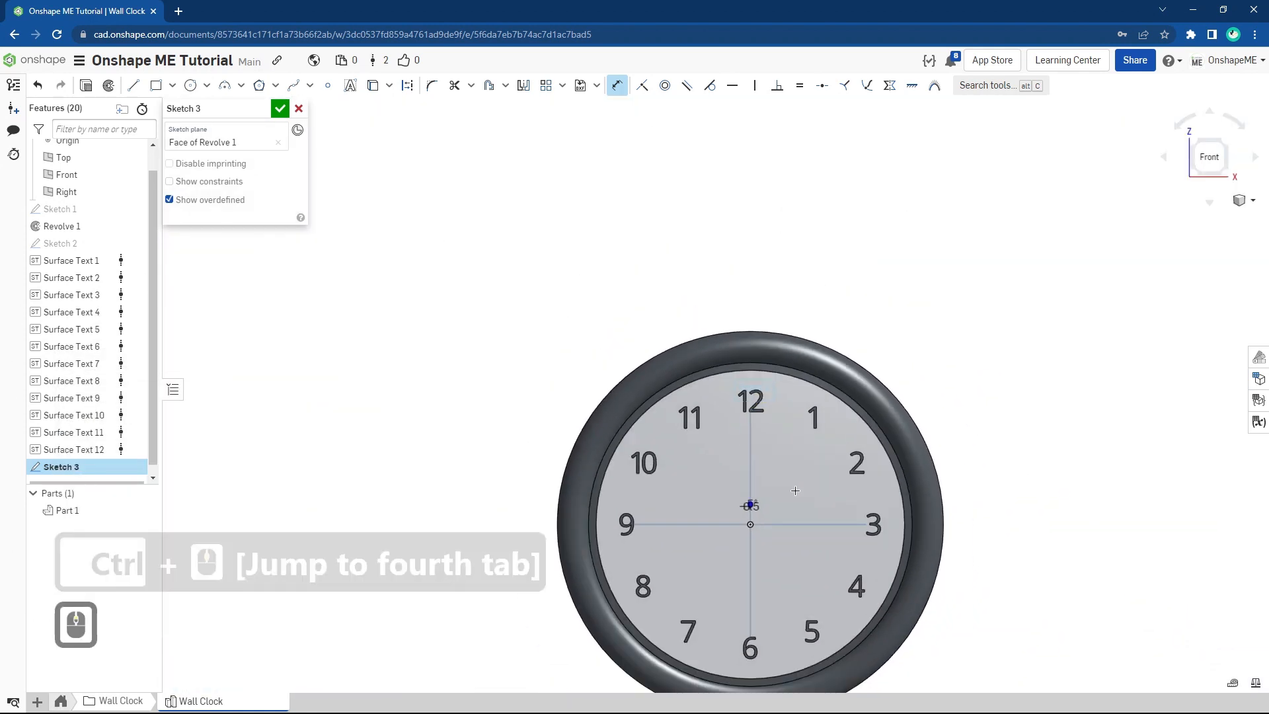
pyautogui.scroll(20, 758, 502)
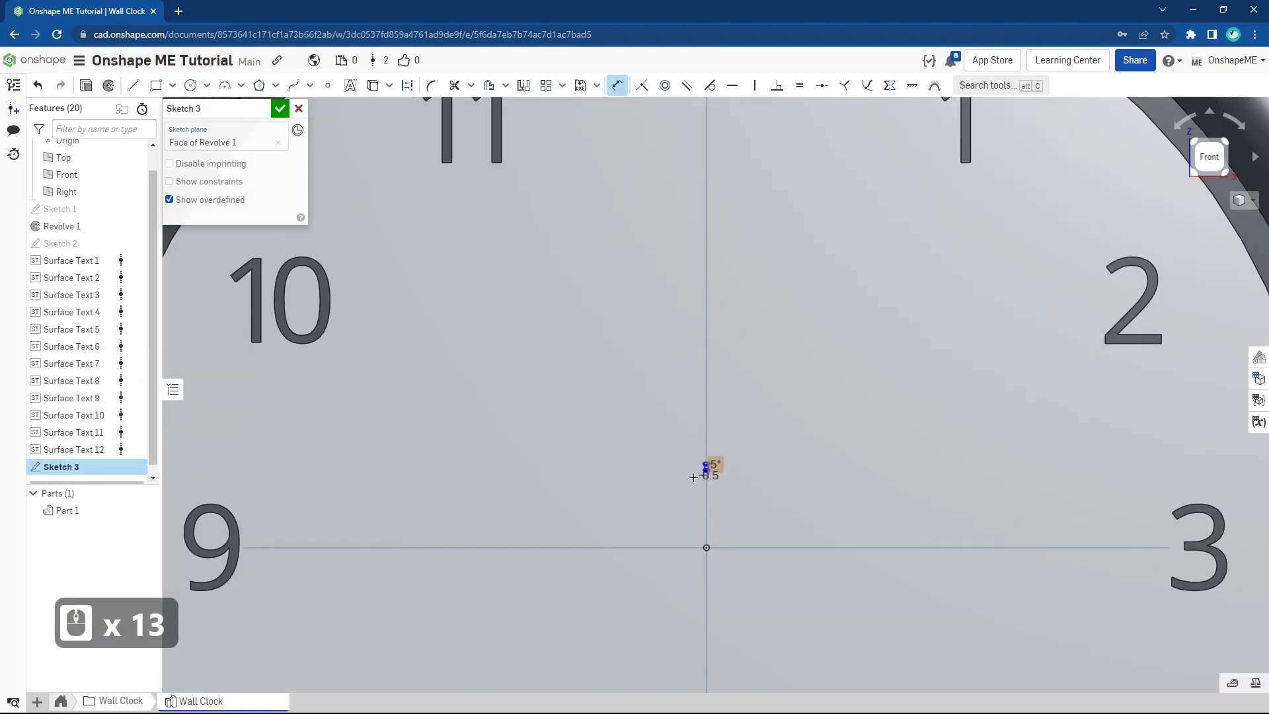
pyautogui.write('8')
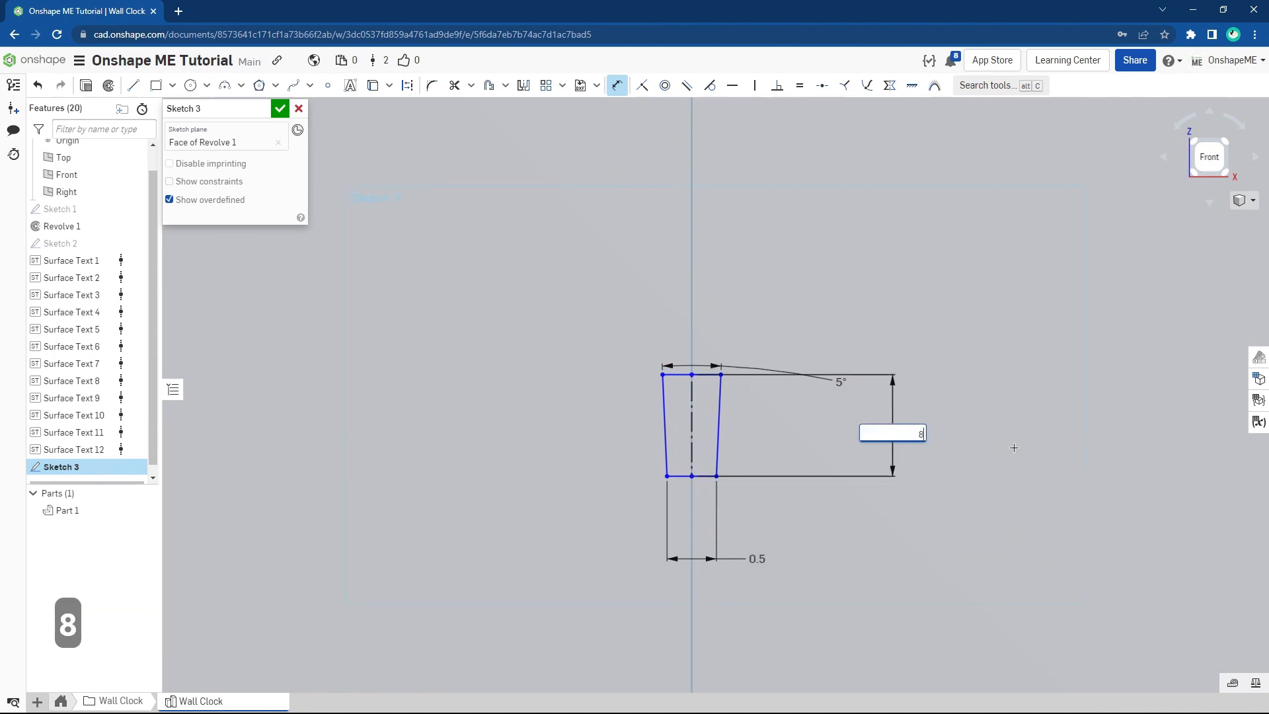
pyautogui.press('Return')
# Step: Dimension the distance from the origin to the tick mark's lower edge as 90 mm, placing the tick above the 12
pyautogui.scroll(-6, 992, 476)
pyautogui.scroll(3, 841, 463)
pyautogui.scroll(3, 859, 467)
pyautogui.click(851, 496)
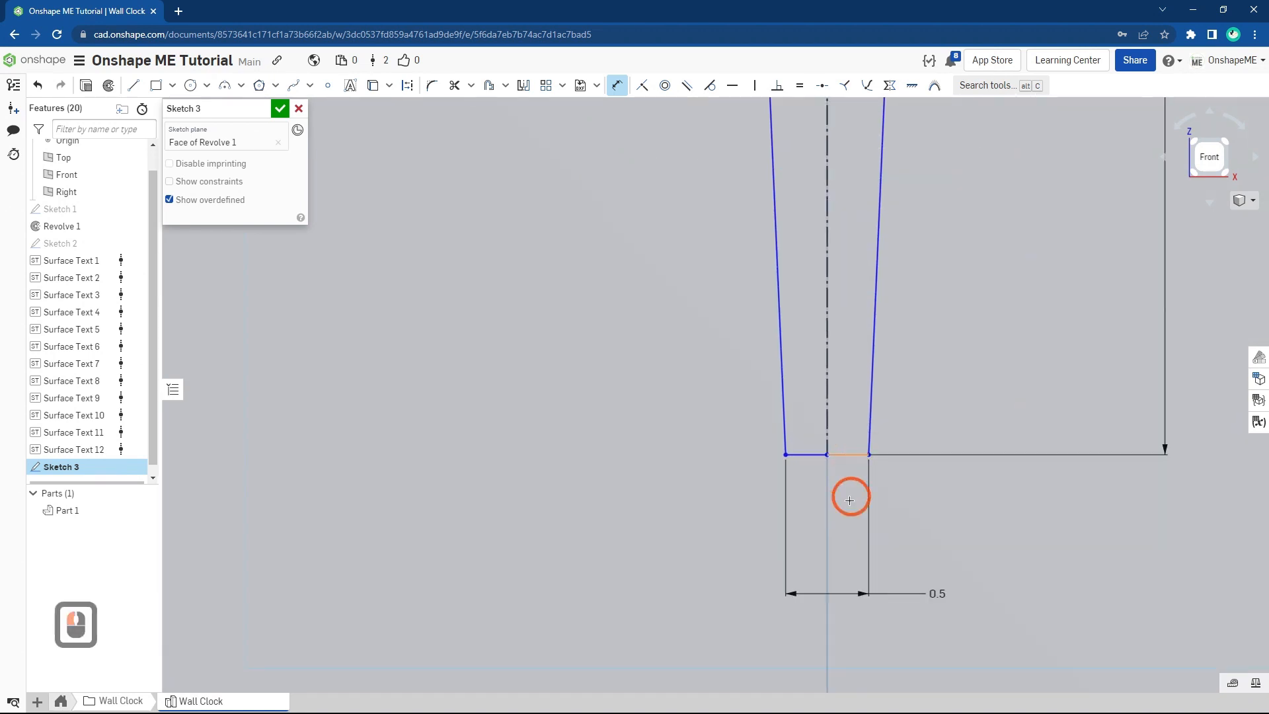
pyautogui.scroll(-9, 850, 523)
pyautogui.scroll(-12, 739, 284)
pyautogui.scroll(4, 761, 414)
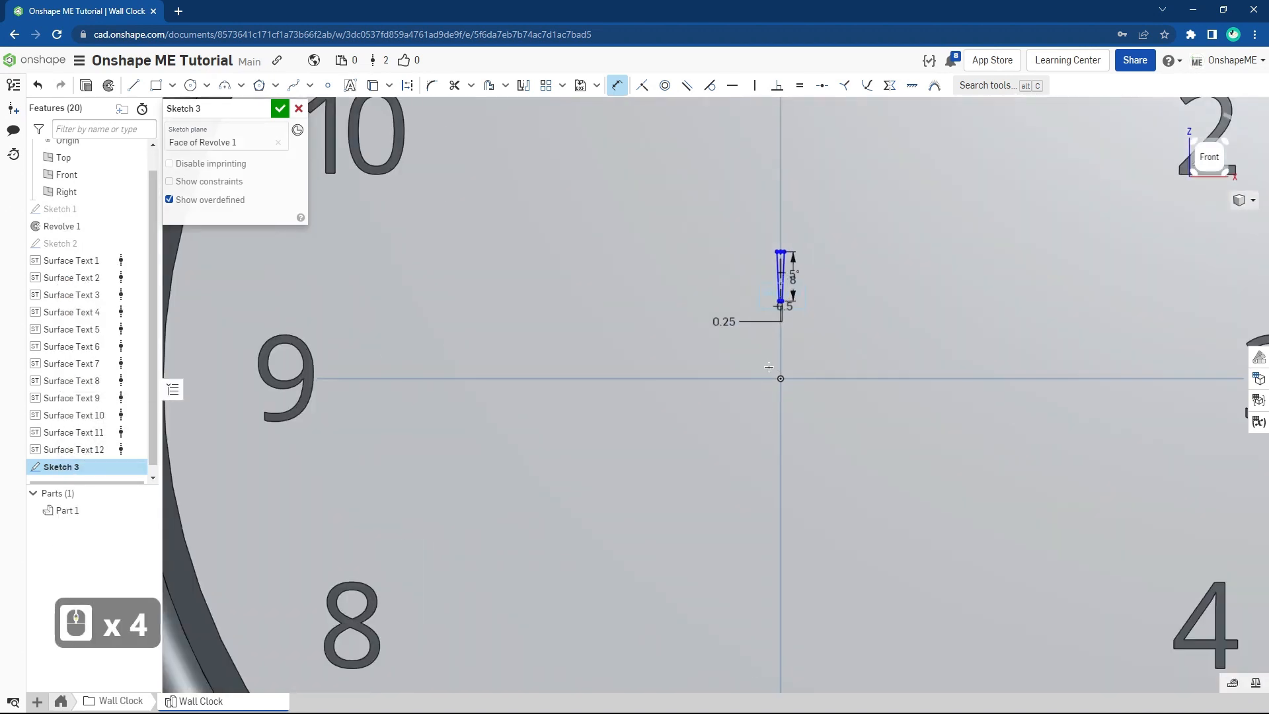
pyautogui.click(780, 378)
pyautogui.click(932, 340)
pyautogui.write('90')
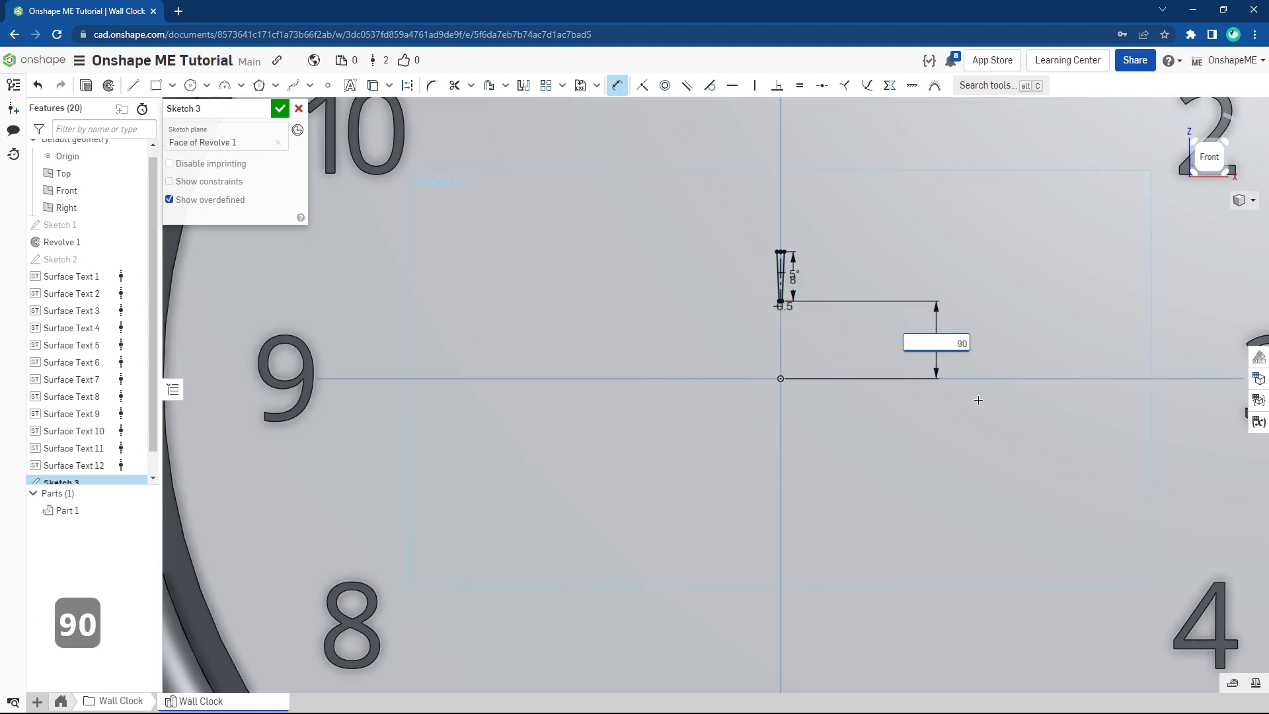
pyautogui.scroll(-5, 791, 391)
pyautogui.press('Return')
pyautogui.scroll(8, 787, 178)
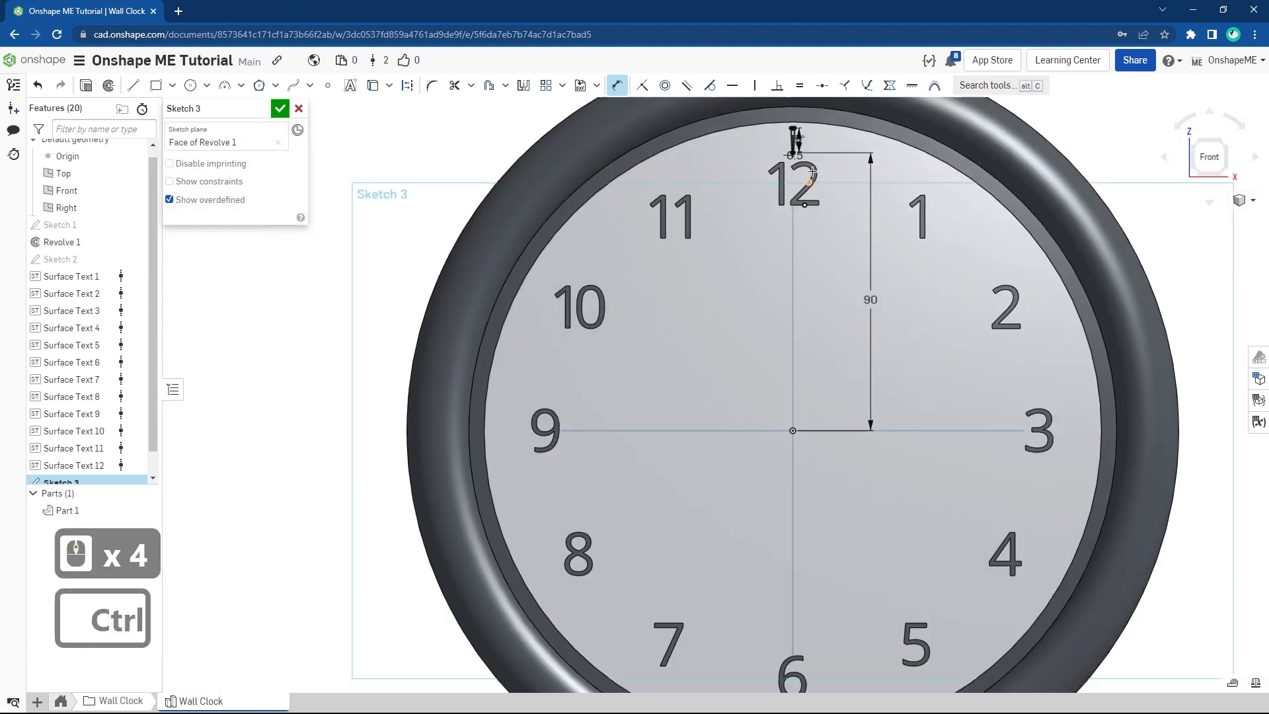
pyautogui.scroll(2, 745, 225)
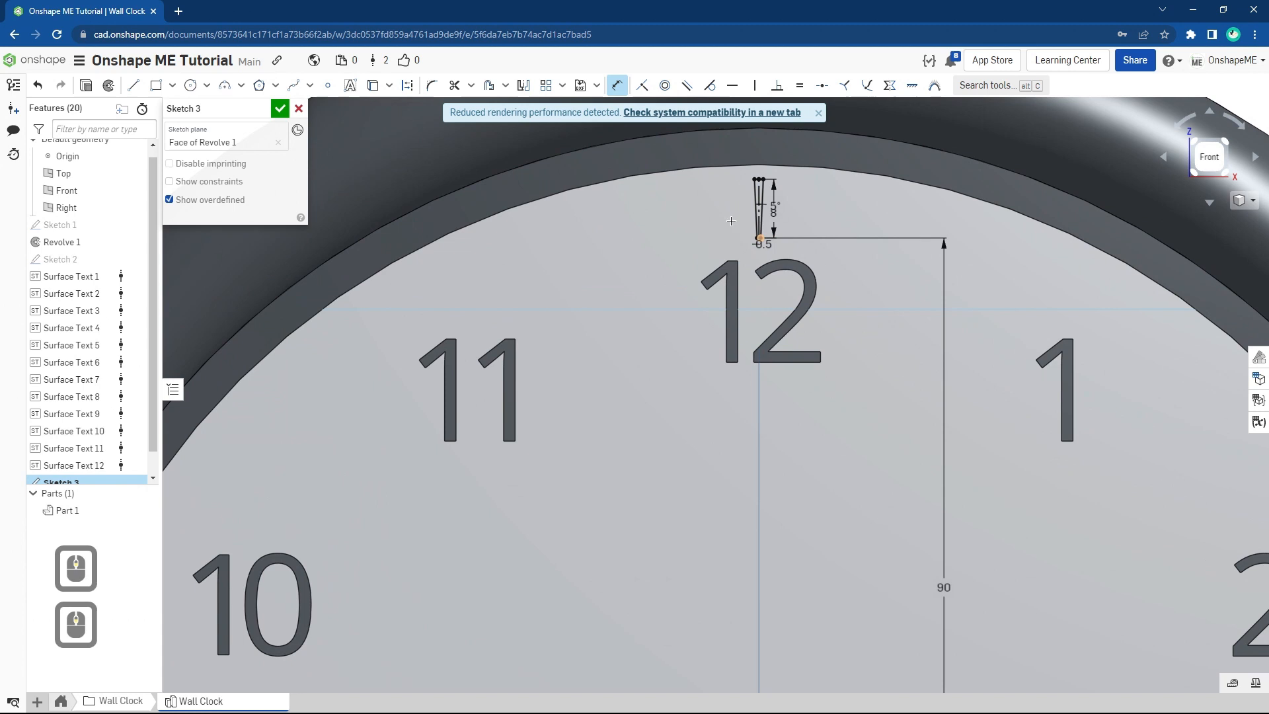
# Step: Extrude the tick mark sketch 1 mm from the dial, adding it to the clock body
pyautogui.click(86, 86)
pyautogui.hotkey('shift', 'e')
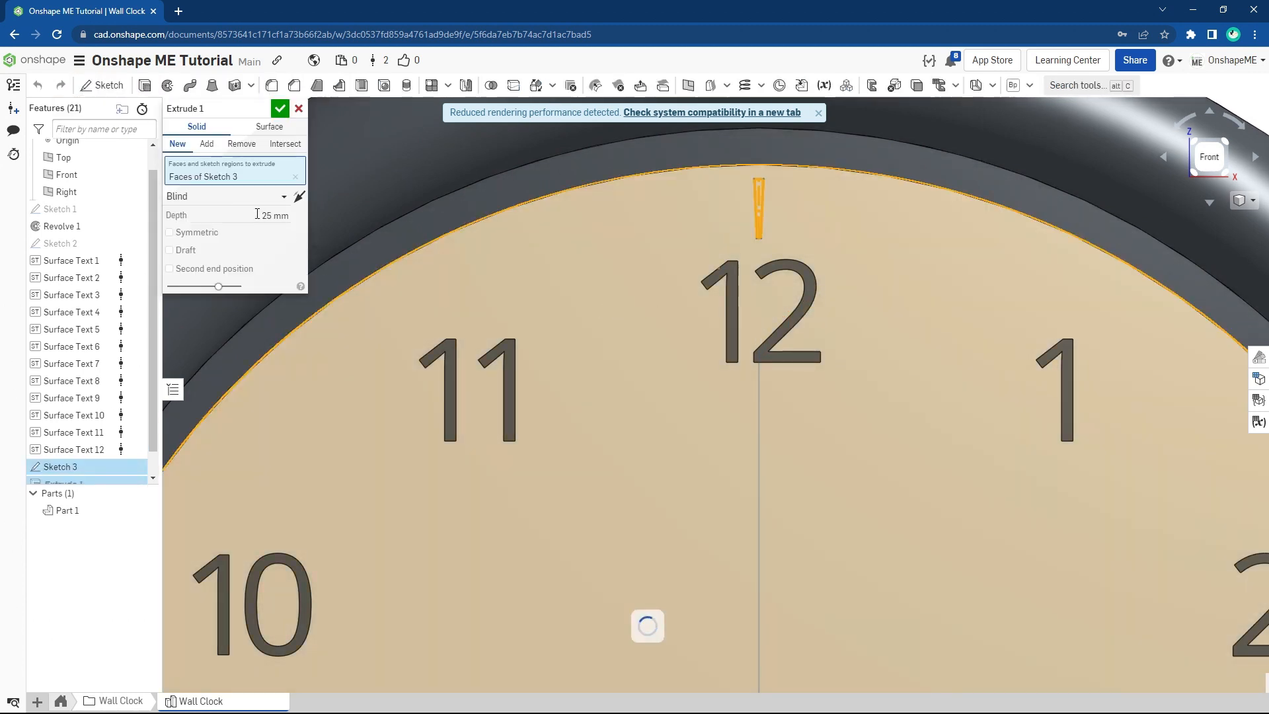
pyautogui.click(257, 213)
pyautogui.write('1')
pyautogui.press('Return')
pyautogui.scroll(-3, 605, 242)
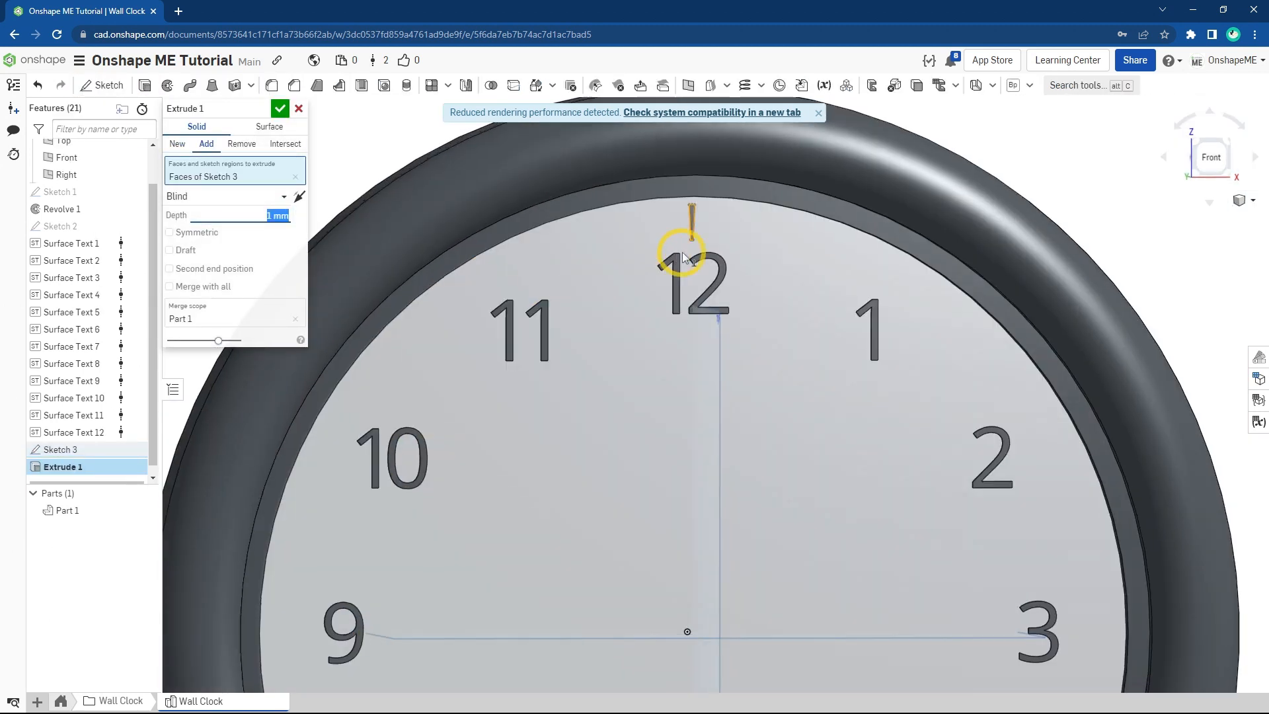
pyautogui.moveTo(682, 257); pyautogui.dragTo(735, 267, button='right')
pyautogui.click(280, 109)
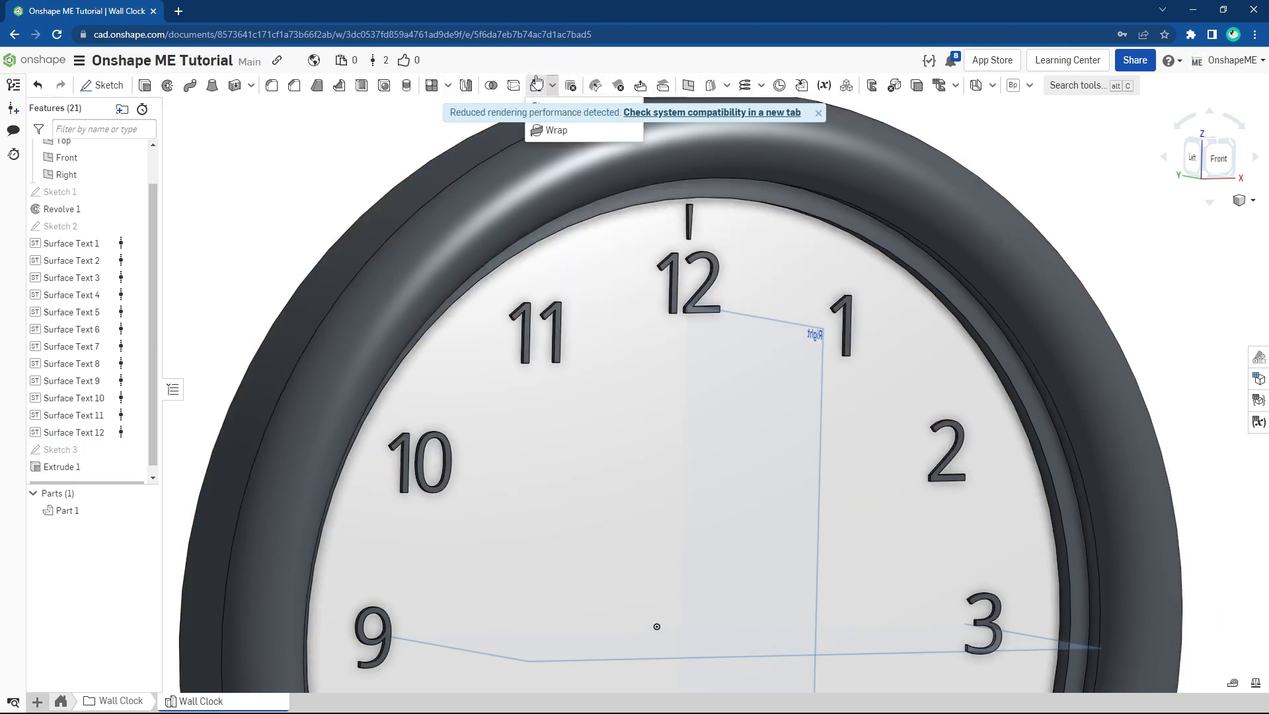
# Step: Create a circular feature pattern of the tick extrusion about the dial's circular edge, with 60 equally spaced instances over 360 degrees
pyautogui.press('Escape')
pyautogui.click(450, 128)
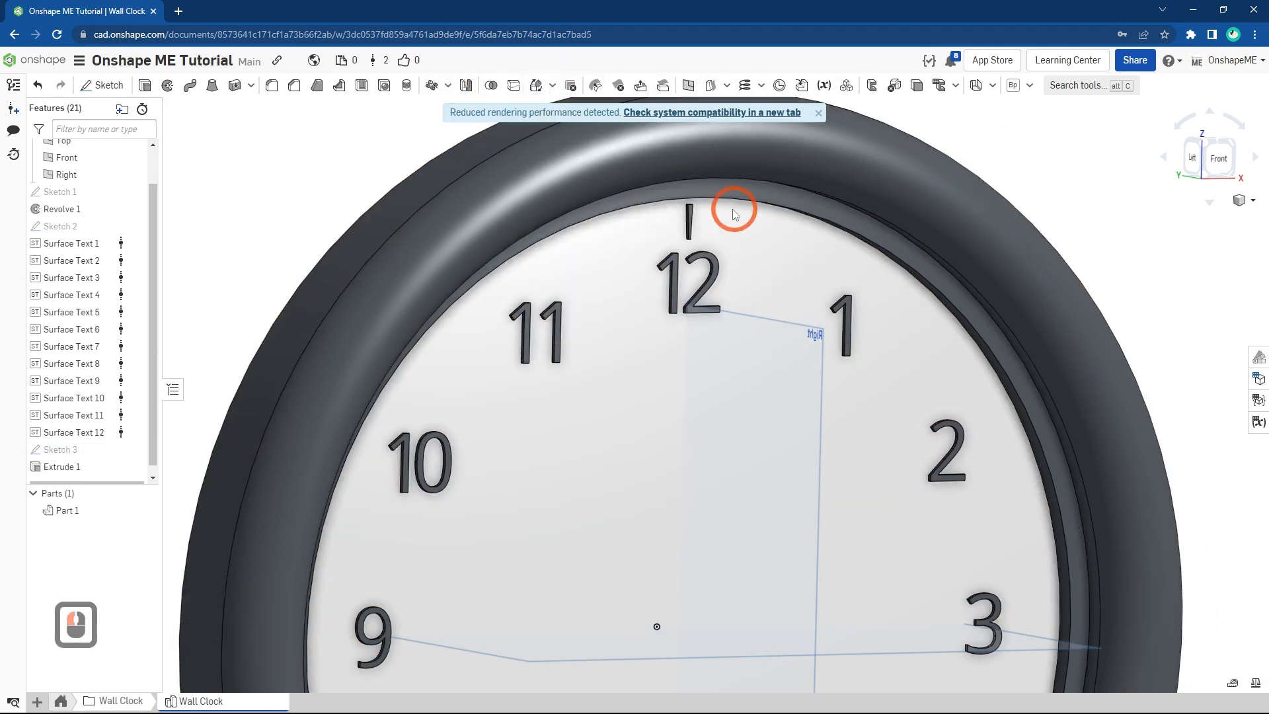
pyautogui.scroll(4, 731, 204)
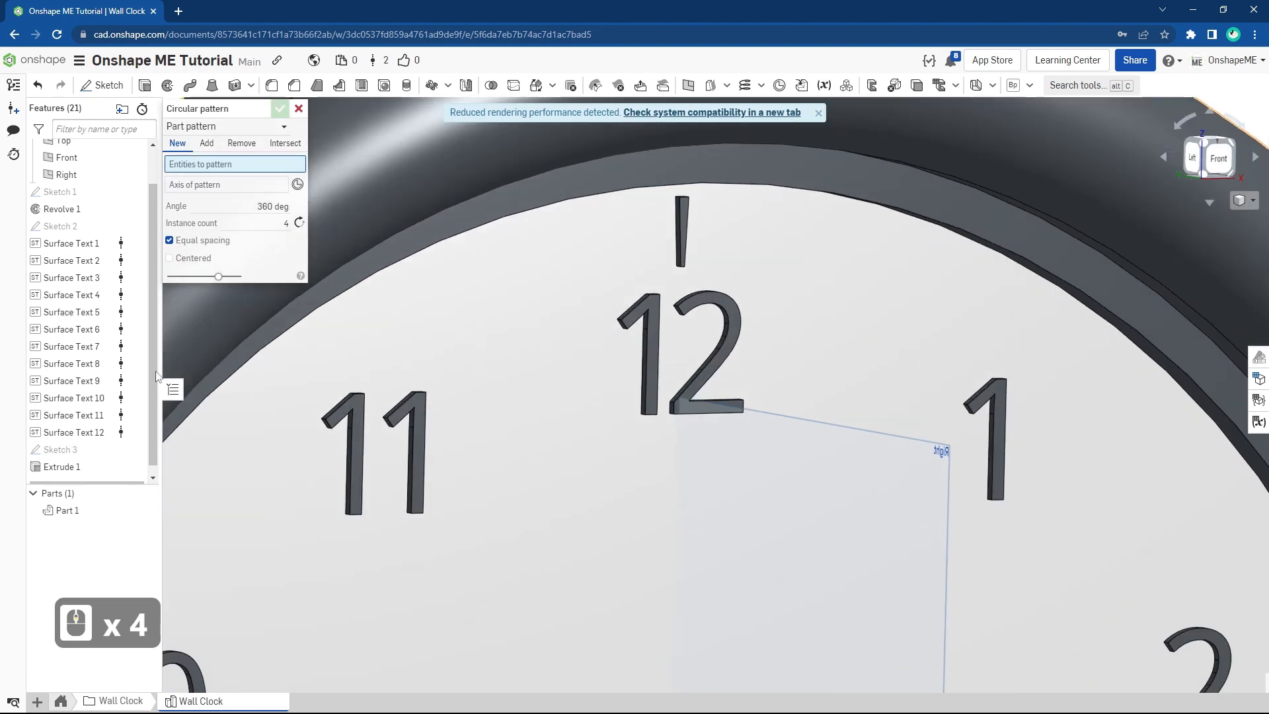
pyautogui.click(273, 128)
pyautogui.click(198, 164)
pyautogui.click(62, 450)
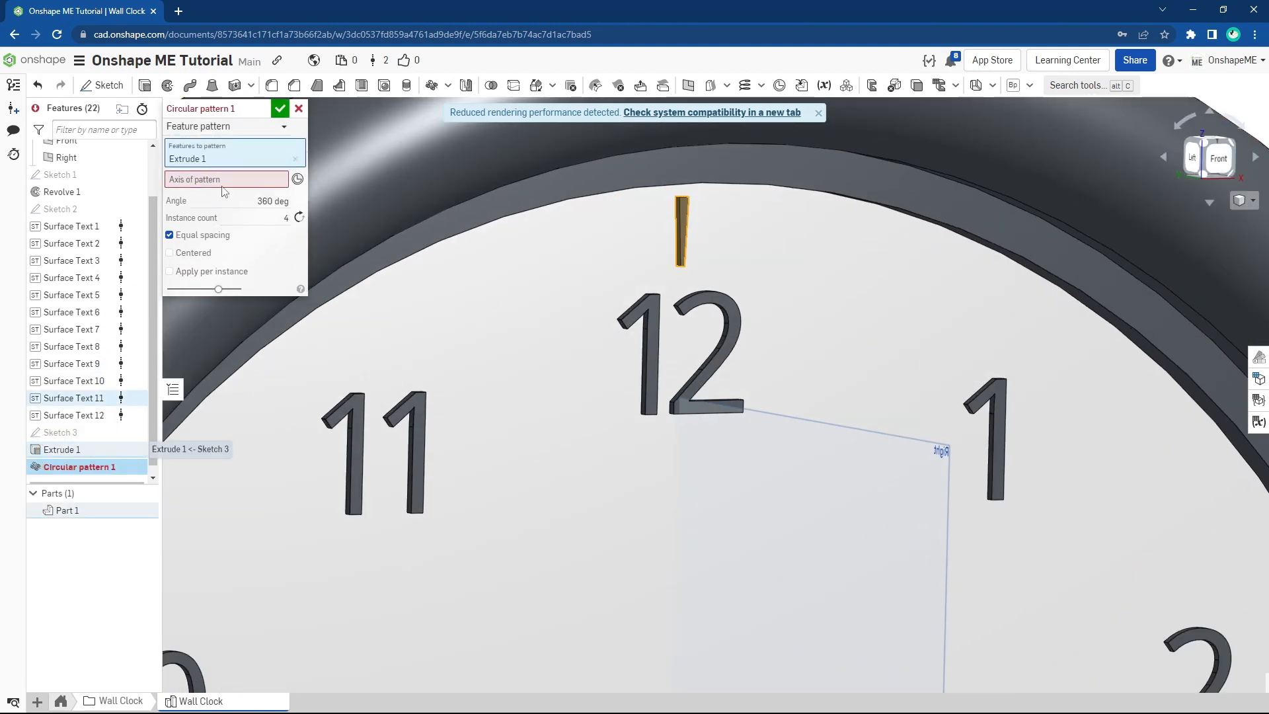
pyautogui.click(223, 182)
pyautogui.click(501, 223)
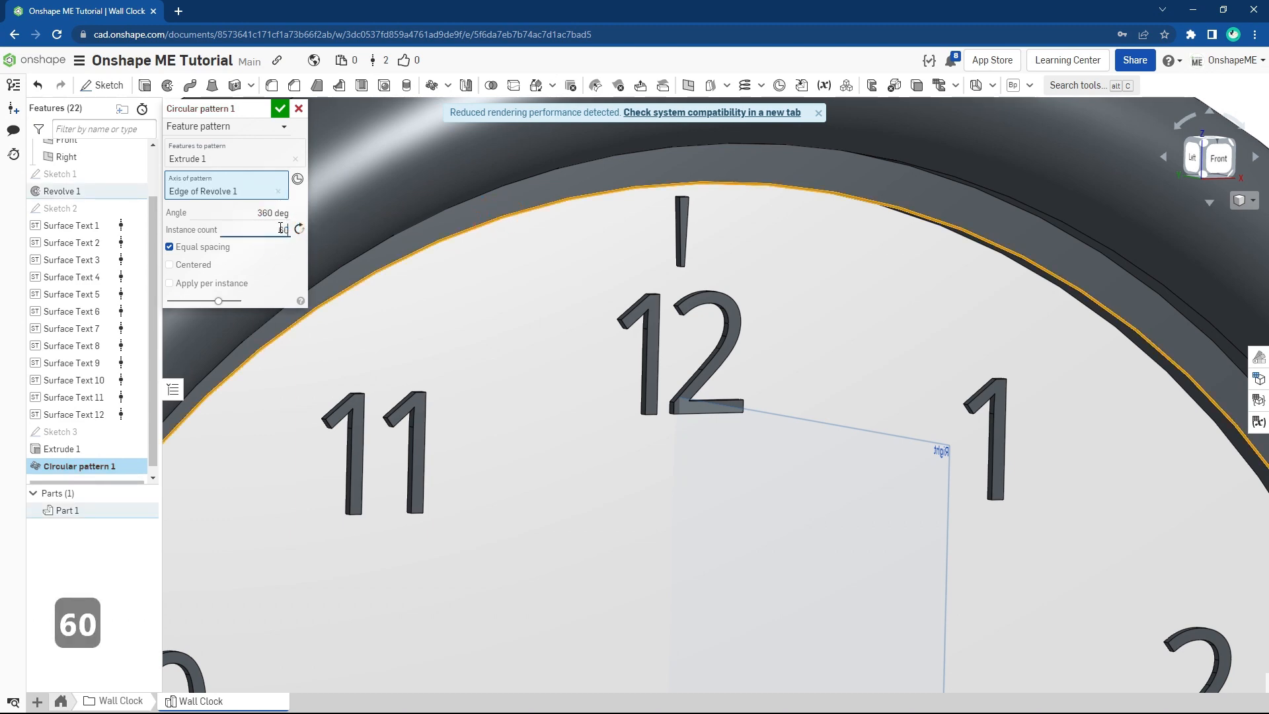
pyautogui.press('Return')
# Step: Offset the two long side faces and the lower end face of the 12 o'clock tick outward by 1 mm with Move Face
pyautogui.scroll(4, 685, 414)
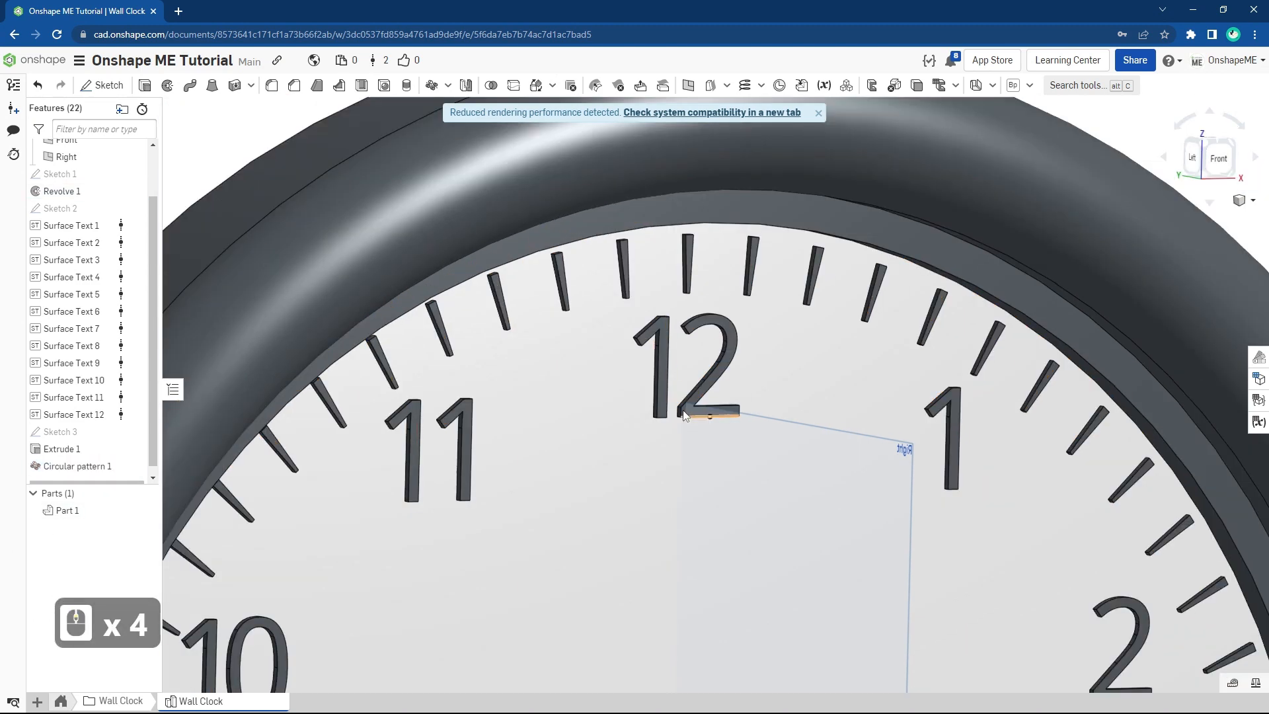
pyautogui.scroll(-8, 683, 414)
pyautogui.keyDown('ctrl'); pyautogui.moveTo(673, 415); pyautogui.dragTo(666, 348, button='right'); pyautogui.keyUp('ctrl')
pyautogui.moveTo(666, 349); pyautogui.dragTo(631, 380, button='right')
pyautogui.scroll(3, 604, 427)
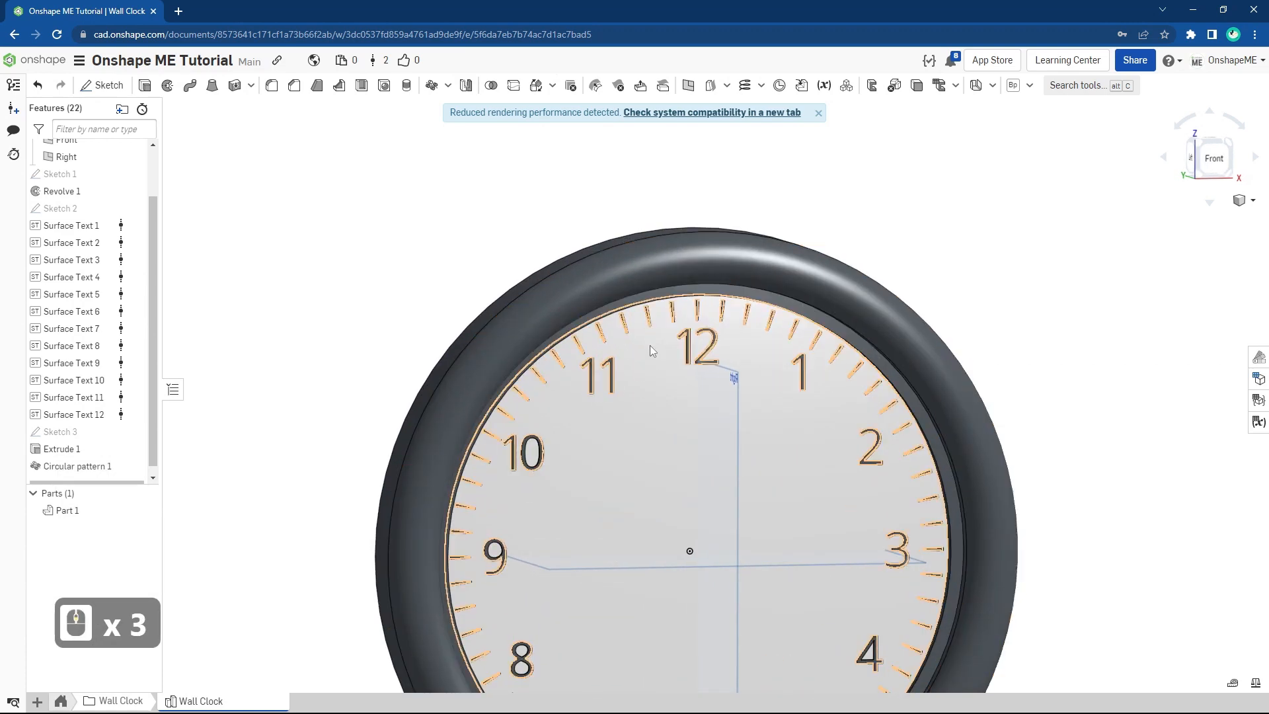
pyautogui.click(673, 77)
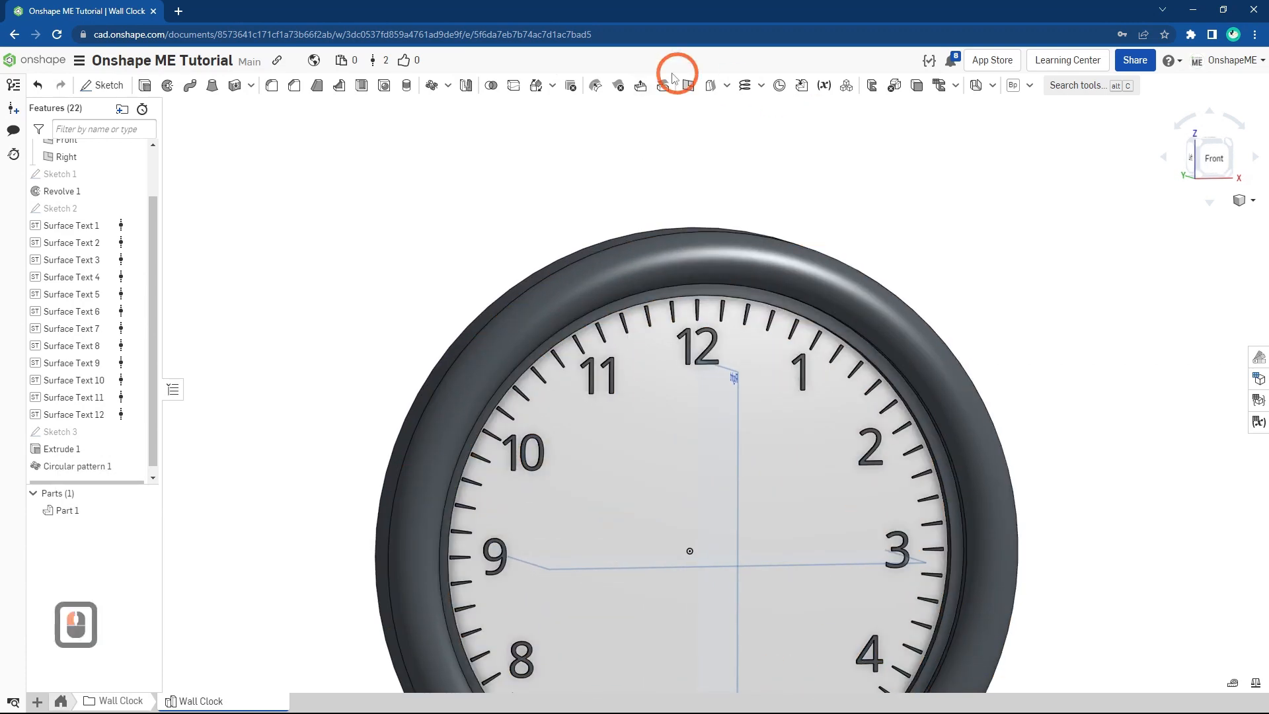
pyautogui.click(641, 86)
pyautogui.scroll(16, 654, 281)
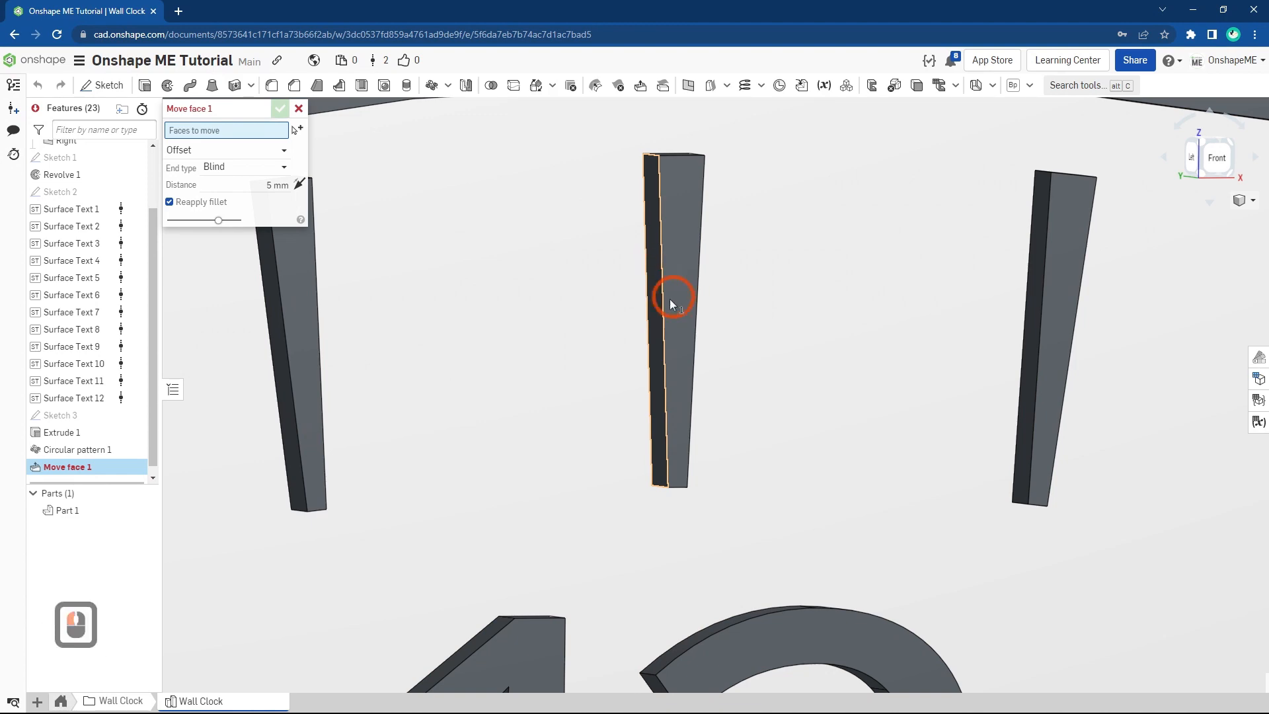
pyautogui.click(659, 298)
pyautogui.moveTo(670, 299); pyautogui.dragTo(602, 301, button='middle')
pyautogui.click(702, 331)
pyautogui.moveTo(673, 435); pyautogui.dragTo(691, 357, button='middle')
pyautogui.scroll(3, 706, 497)
pyautogui.click(705, 498)
pyautogui.scroll(-8, 705, 498)
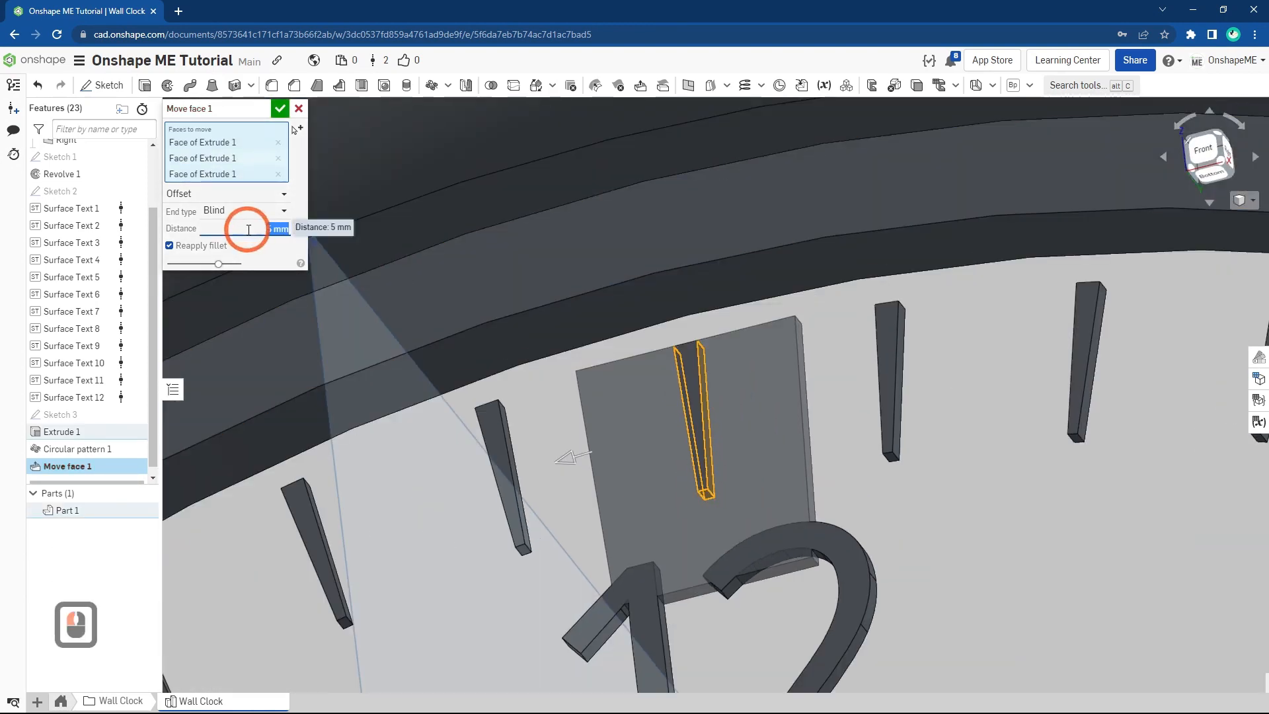
pyautogui.write('1')
pyautogui.press('Return')
pyautogui.scroll(-8, 733, 466)
pyautogui.keyDown('ctrl'); pyautogui.moveTo(344, 298); pyautogui.dragTo(322, 248, button='middle'); pyautogui.keyUp('ctrl')
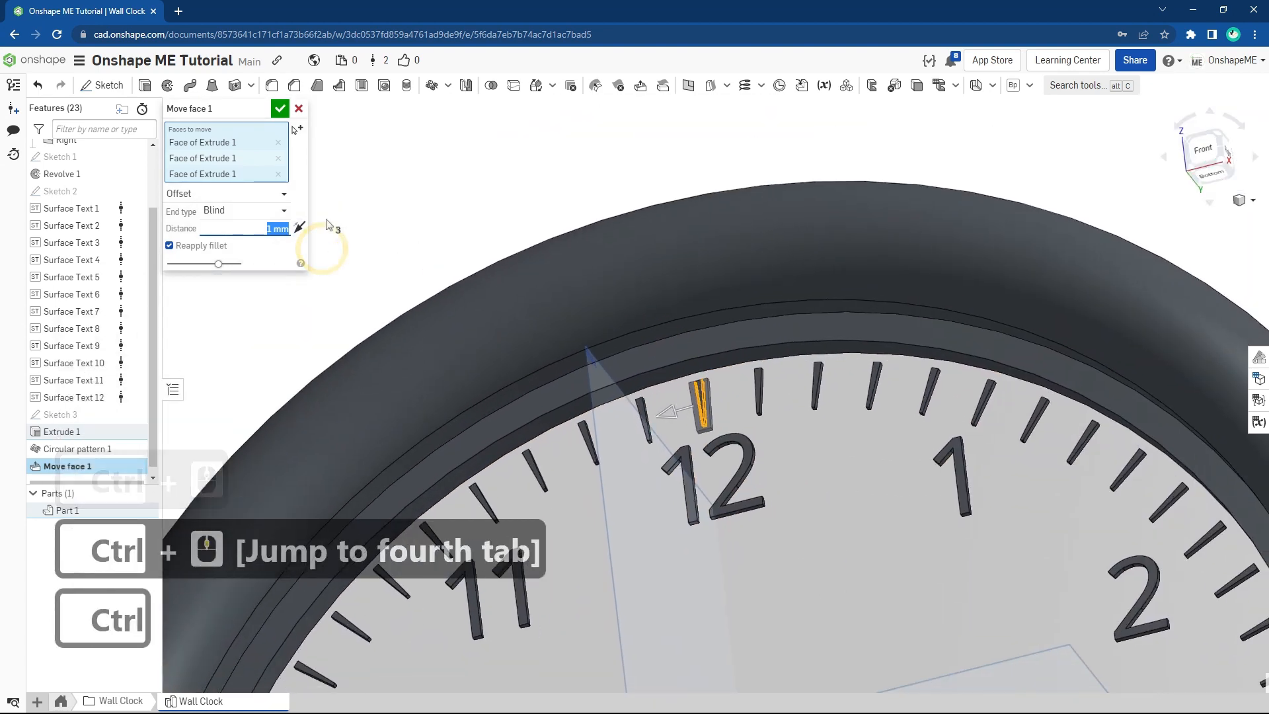
pyautogui.click(704, 284)
# Step: Start a new sketch on the front face of the enlarged 12 o'clock tick
pyautogui.scroll(-4, 694, 354)
pyautogui.scroll(7, 672, 296)
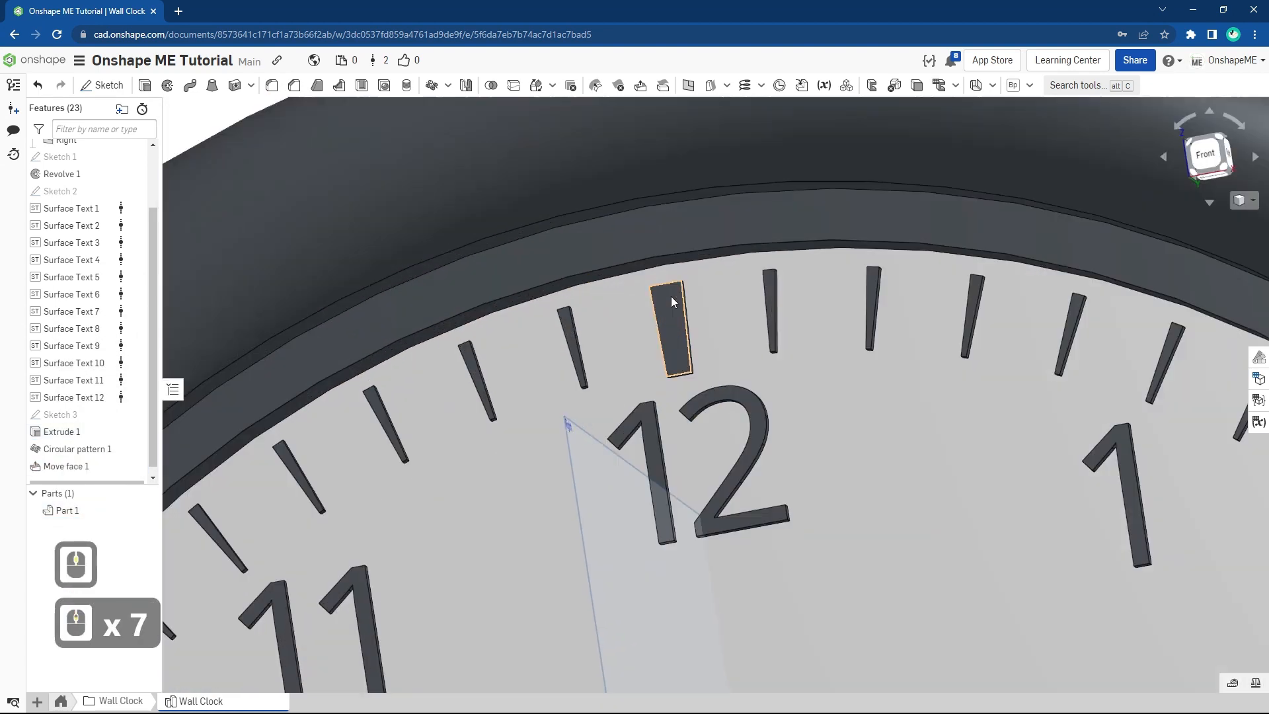
pyautogui.scroll(3, 672, 301)
pyautogui.scroll(2, 668, 311)
pyautogui.rightClick(661, 308)
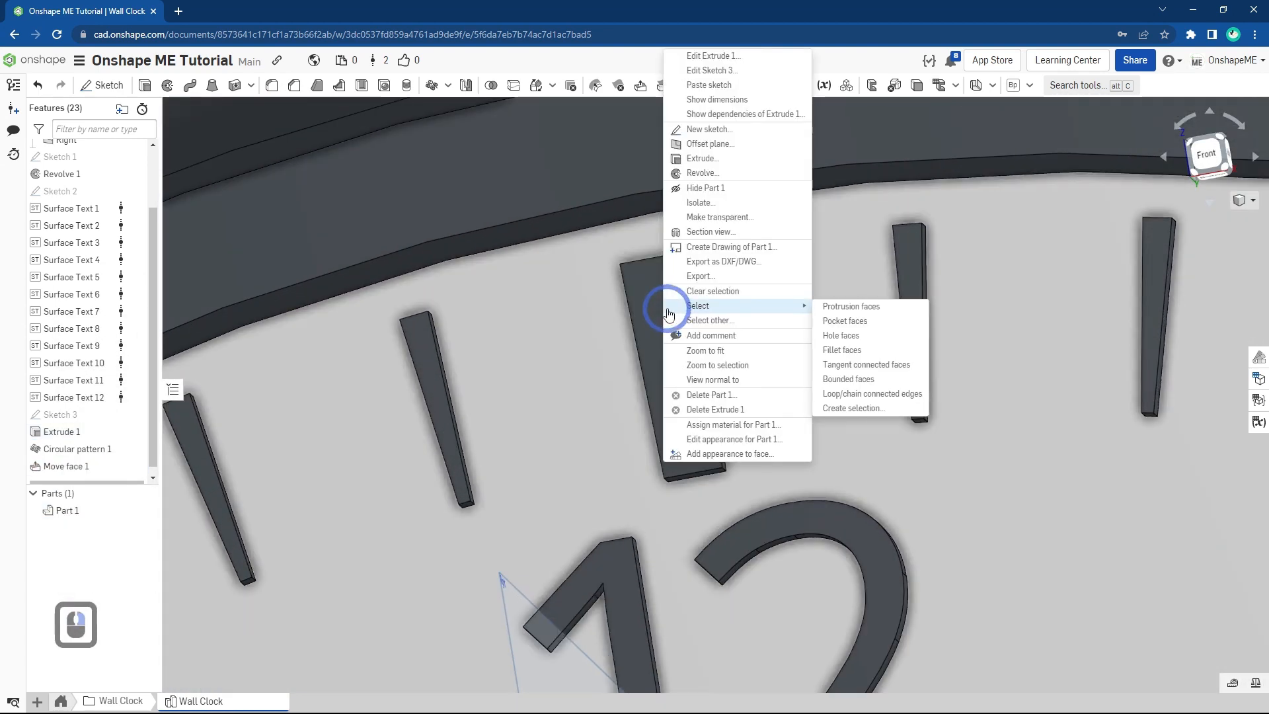
pyautogui.click(708, 130)
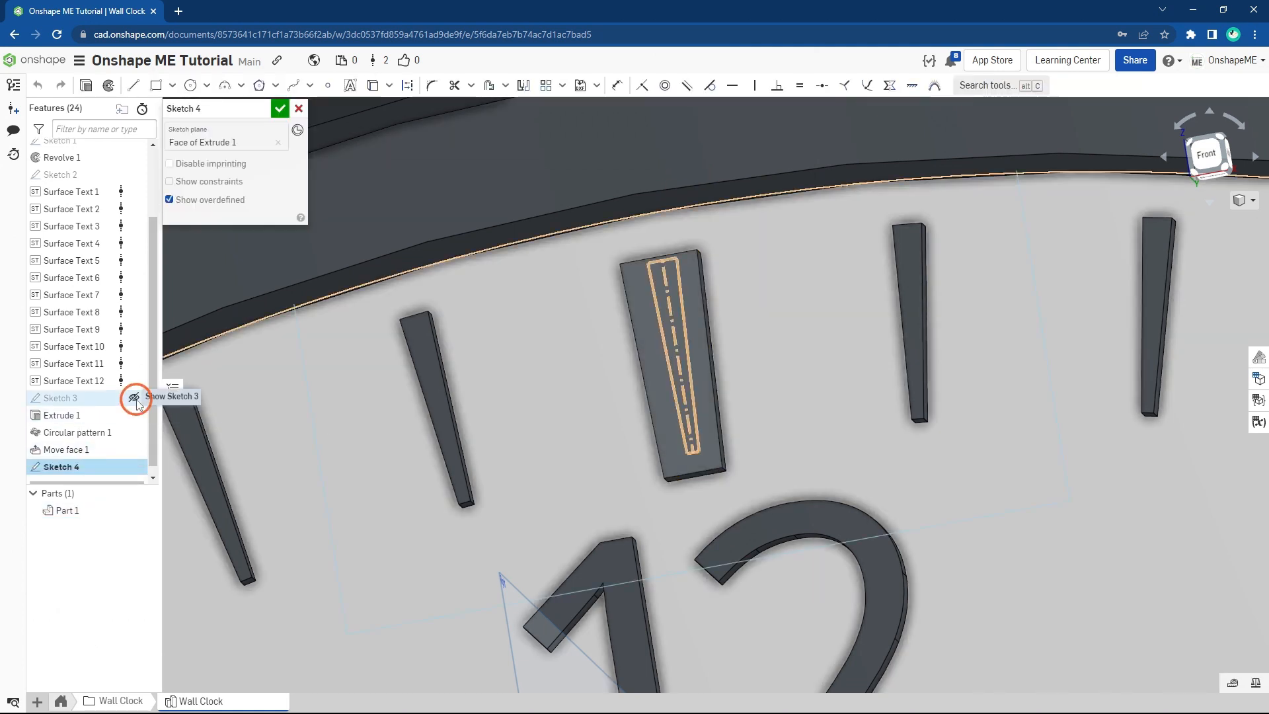
# Step: Show Sketch 3 and project the original tick's slanted sides and lower edge segments into the new sketch
pyautogui.click(134, 398)
pyautogui.click(655, 311)
pyautogui.click(693, 442)
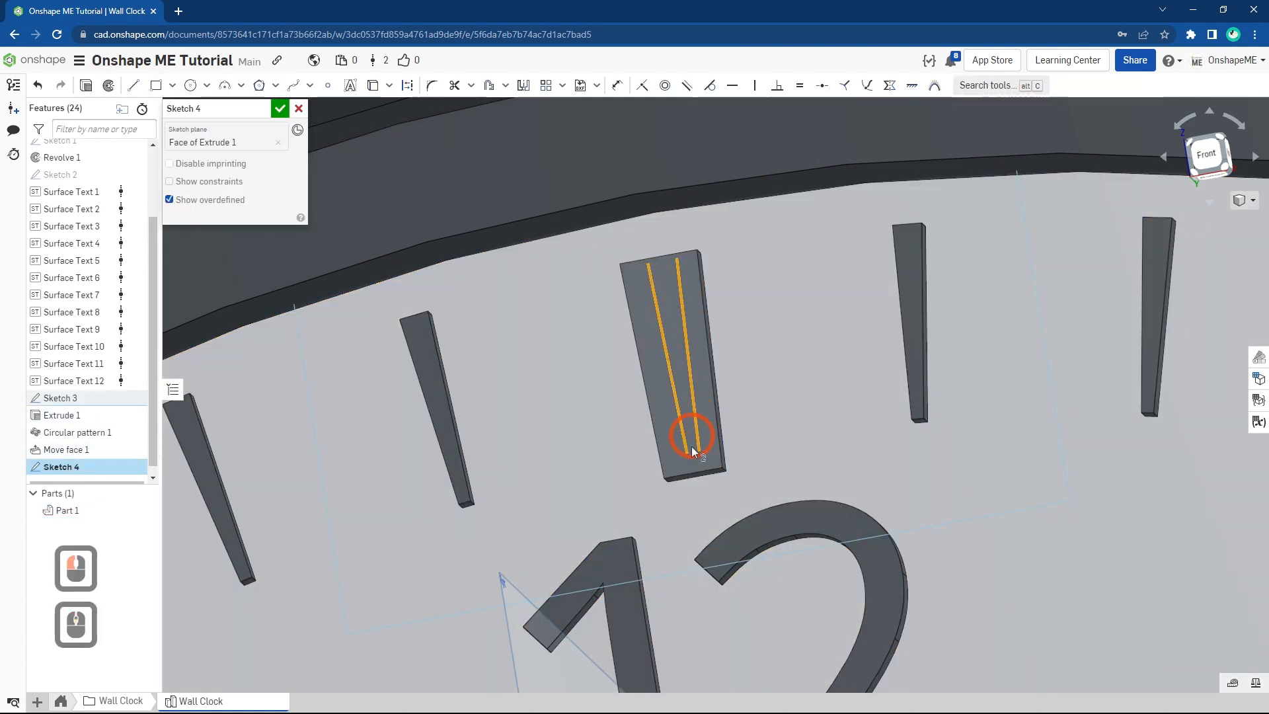
pyautogui.scroll(3, 692, 447)
pyautogui.scroll(2, 683, 465)
pyautogui.click(682, 466)
pyautogui.click(722, 461)
pyautogui.click(723, 462)
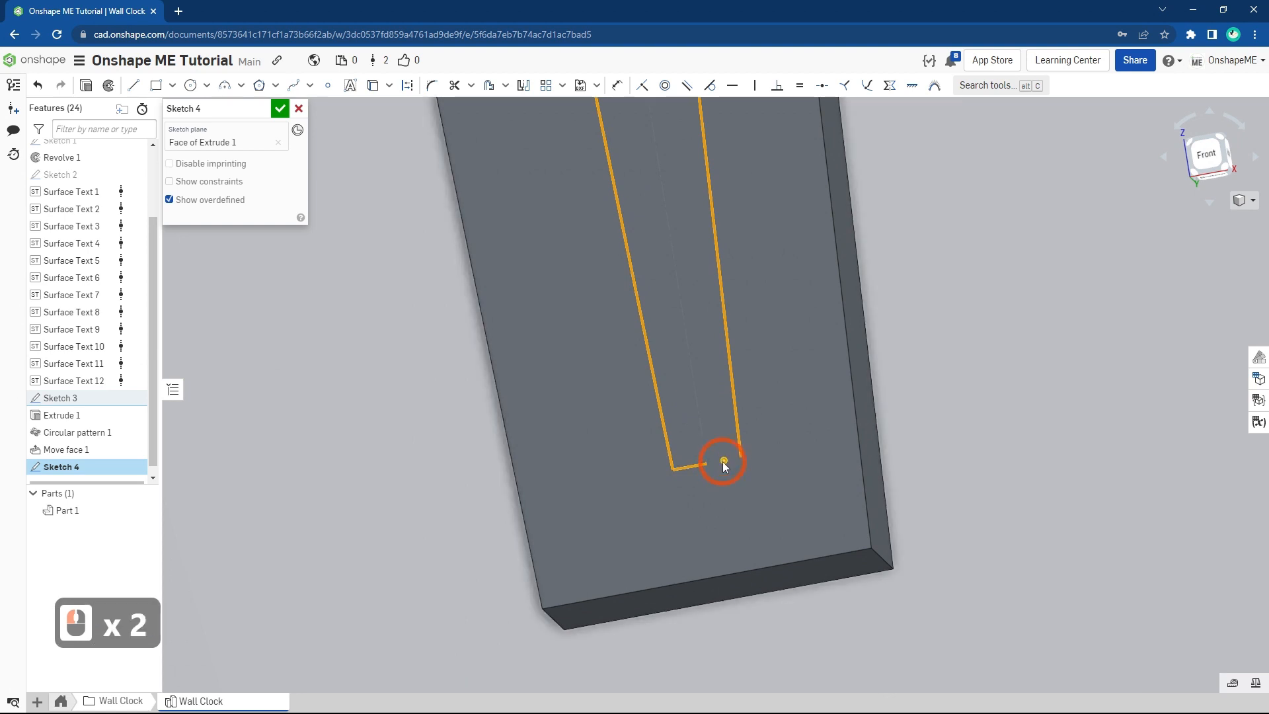
pyautogui.click(714, 462)
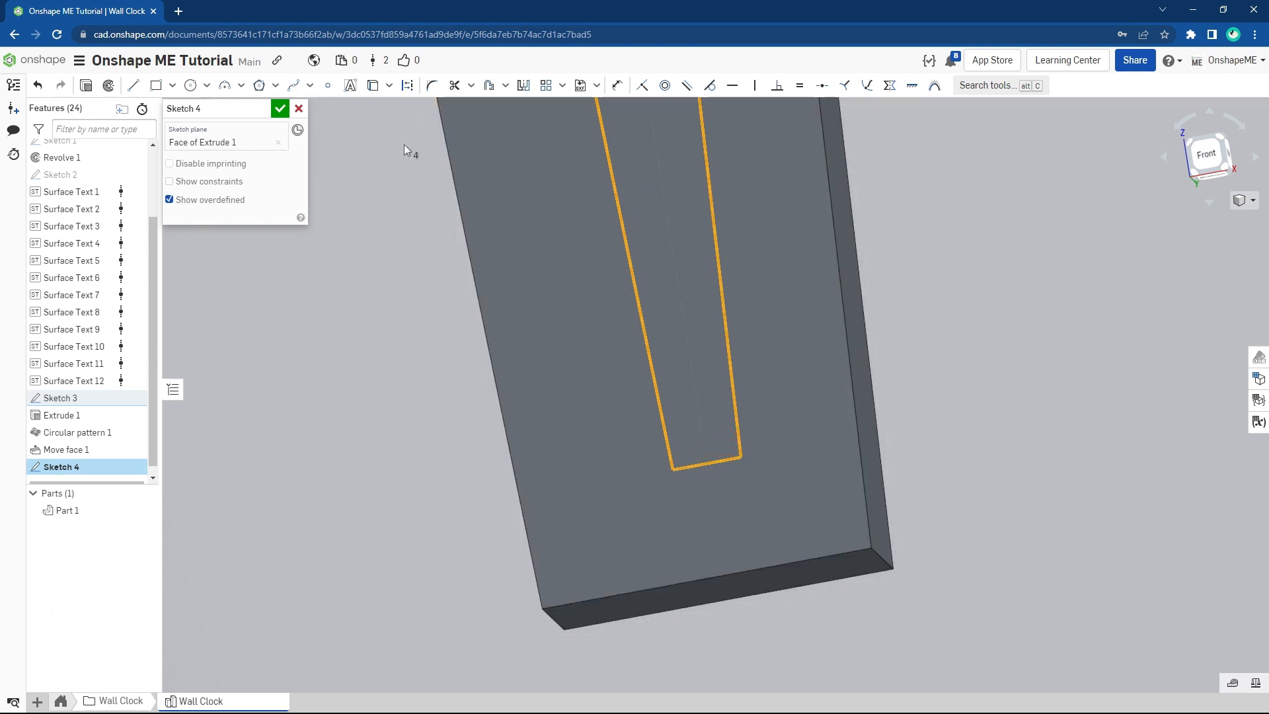
pyautogui.scroll(-7, 613, 262)
pyautogui.press('s')
pyautogui.click(657, 274)
pyautogui.scroll(-4, 652, 252)
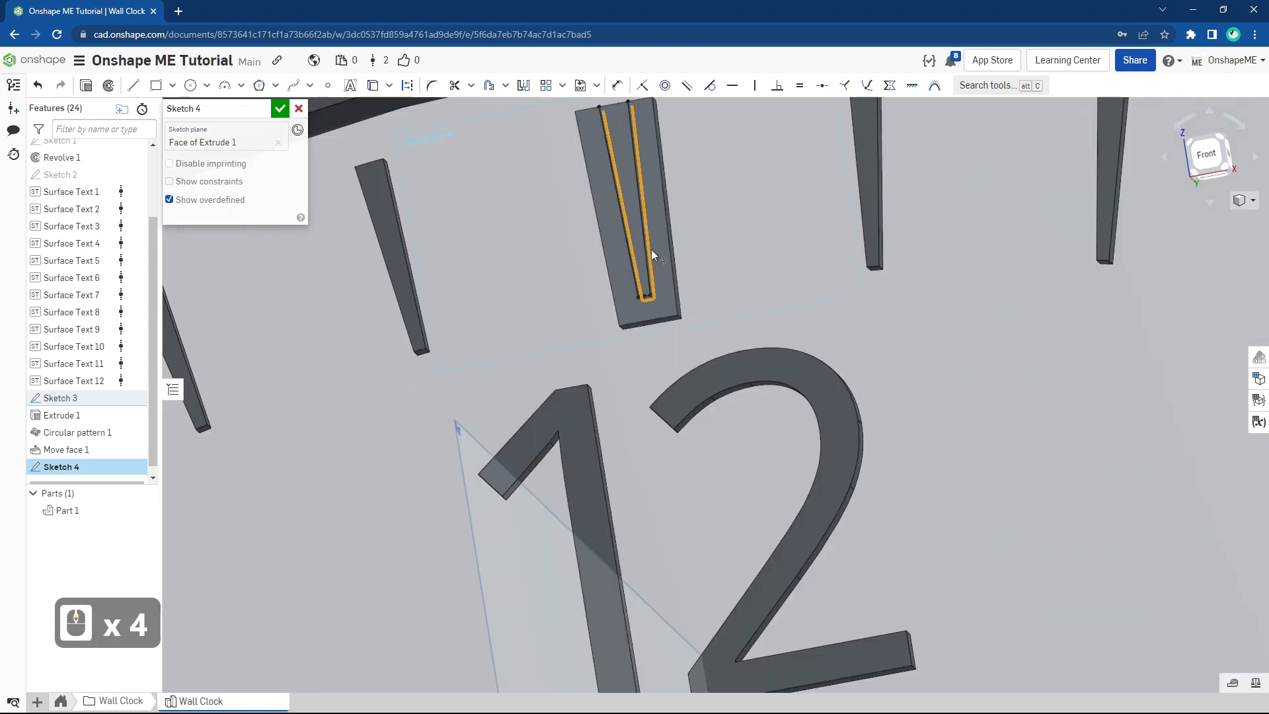
# Step: Extrude-cut the narrow tapered region of the new sketch 0.5 mm deep into the front face of the 12 o'clock tick
pyautogui.scroll(-1, 651, 249)
pyautogui.scroll(2, 643, 141)
pyautogui.moveTo(643, 141); pyautogui.dragTo(630, 189, button='middle')
pyautogui.scroll(-2, 630, 165)
pyautogui.click(86, 85)
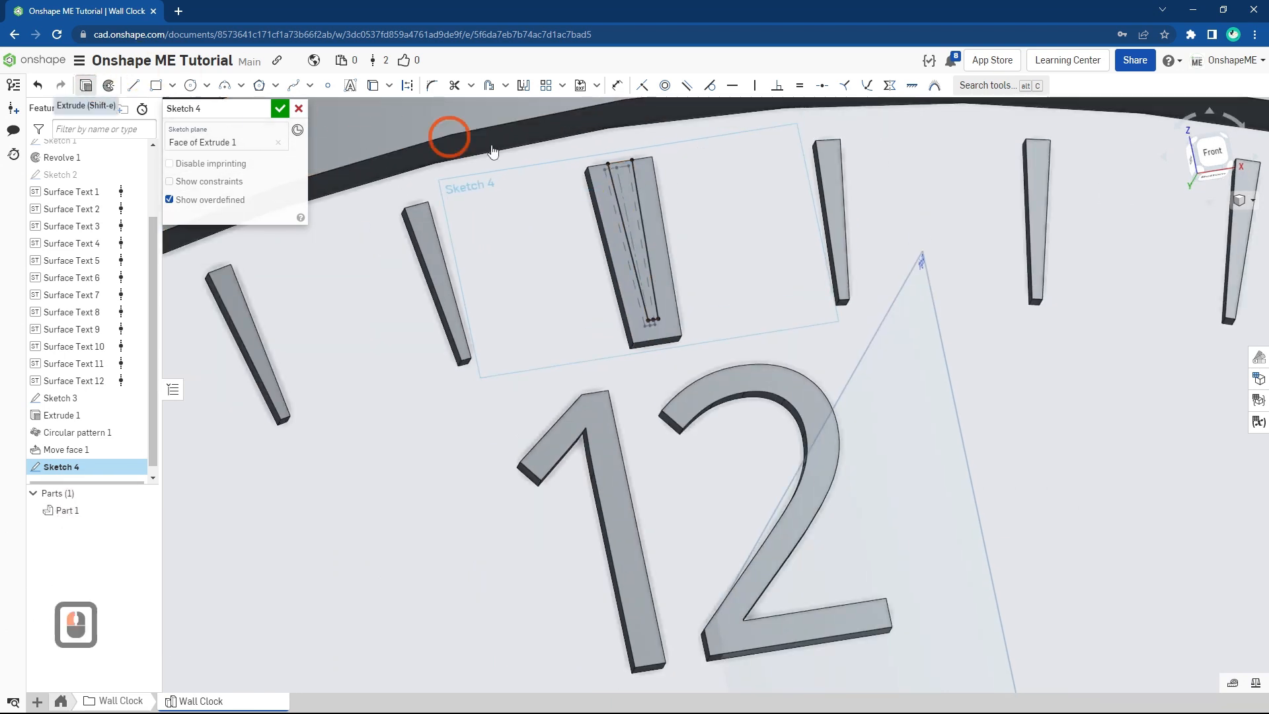
pyautogui.scroll(3, 628, 189)
pyautogui.click(620, 186)
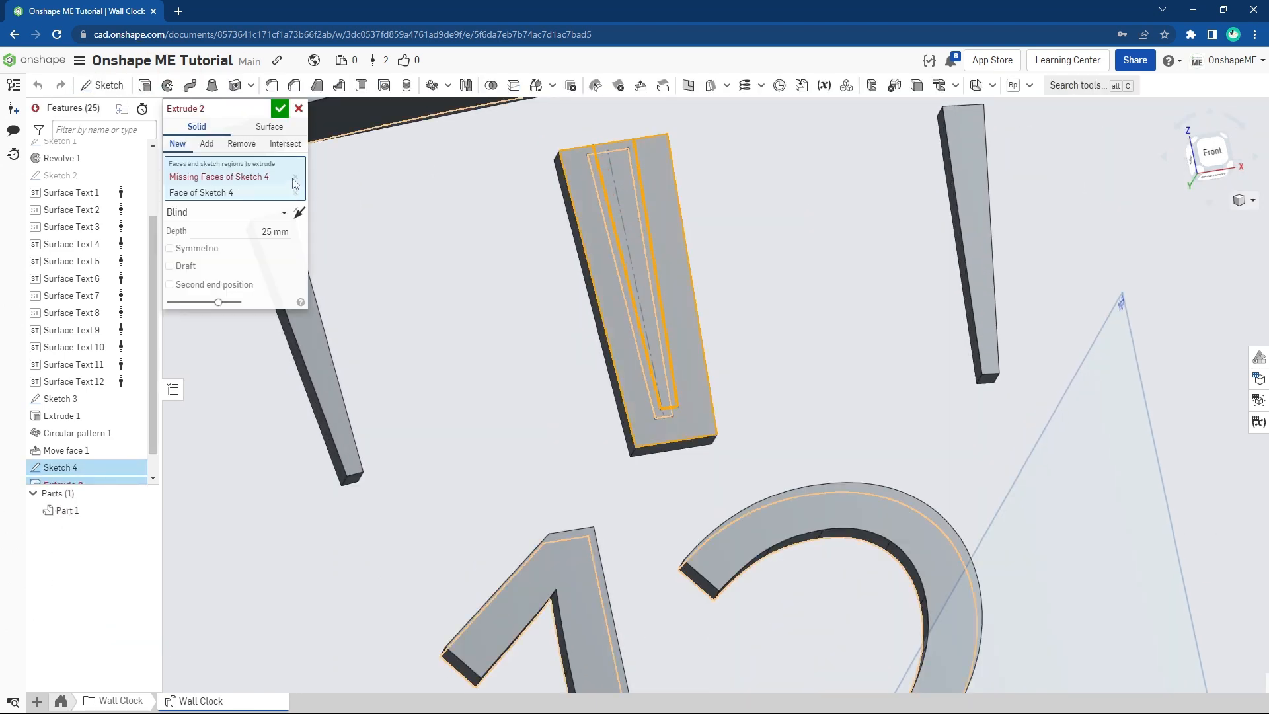
pyautogui.click(295, 177)
pyautogui.click(241, 144)
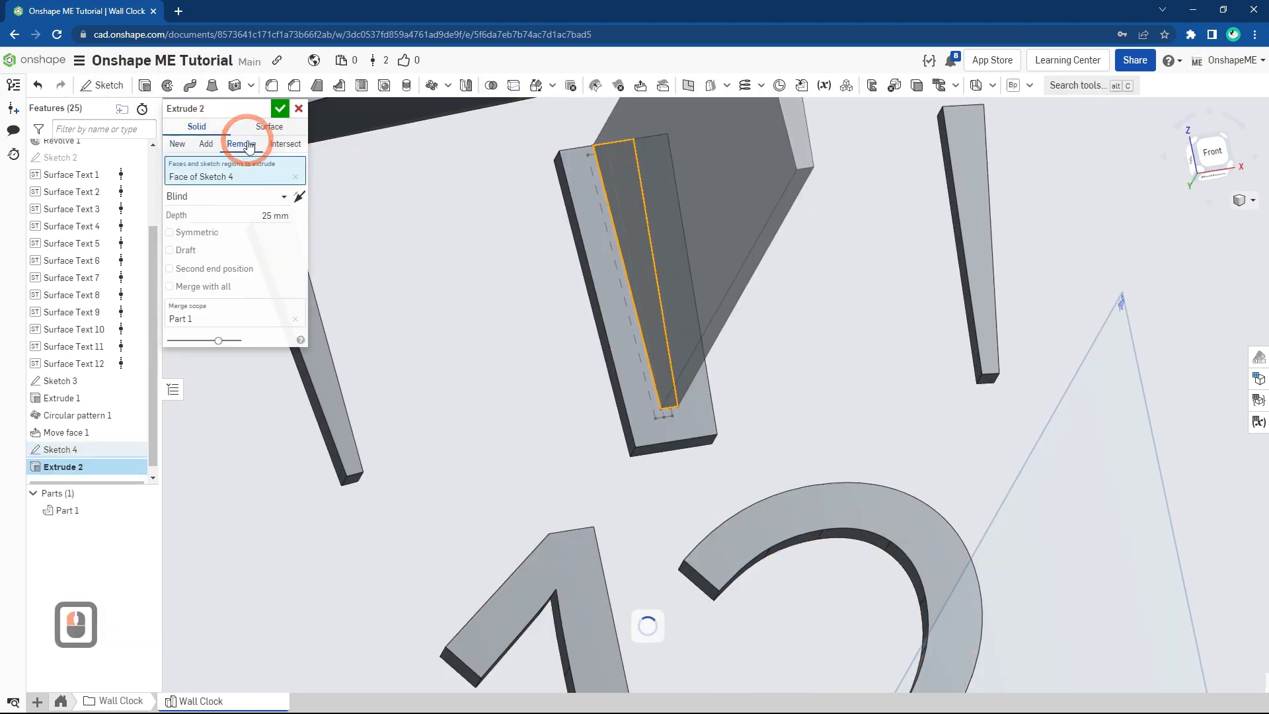
pyautogui.click(253, 213)
pyautogui.write('.5')
pyautogui.press('Return')
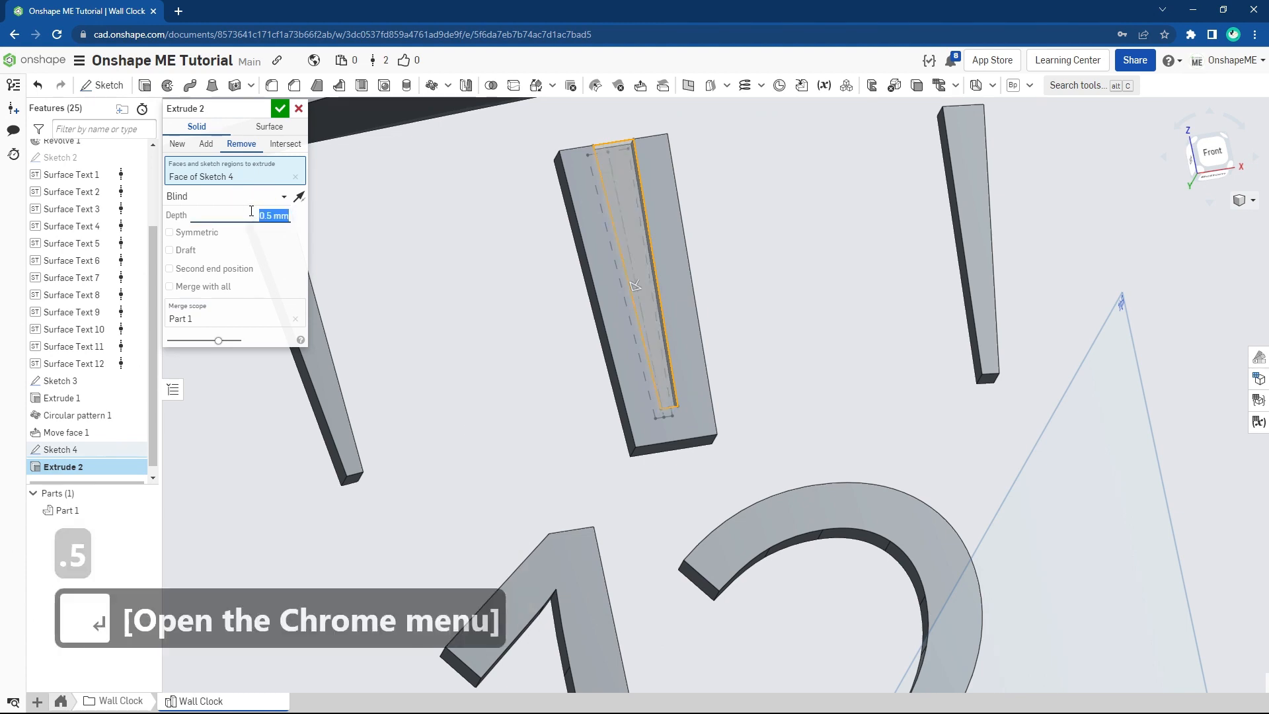
pyautogui.click(280, 108)
pyautogui.scroll(-11, 681, 256)
pyautogui.scroll(-3, 663, 289)
pyautogui.keyDown('ctrl'); pyautogui.moveTo(702, 303); pyautogui.dragTo(681, 273, button='middle'); pyautogui.keyUp('ctrl')
pyautogui.moveTo(682, 273); pyautogui.dragTo(685, 312, button='middle')
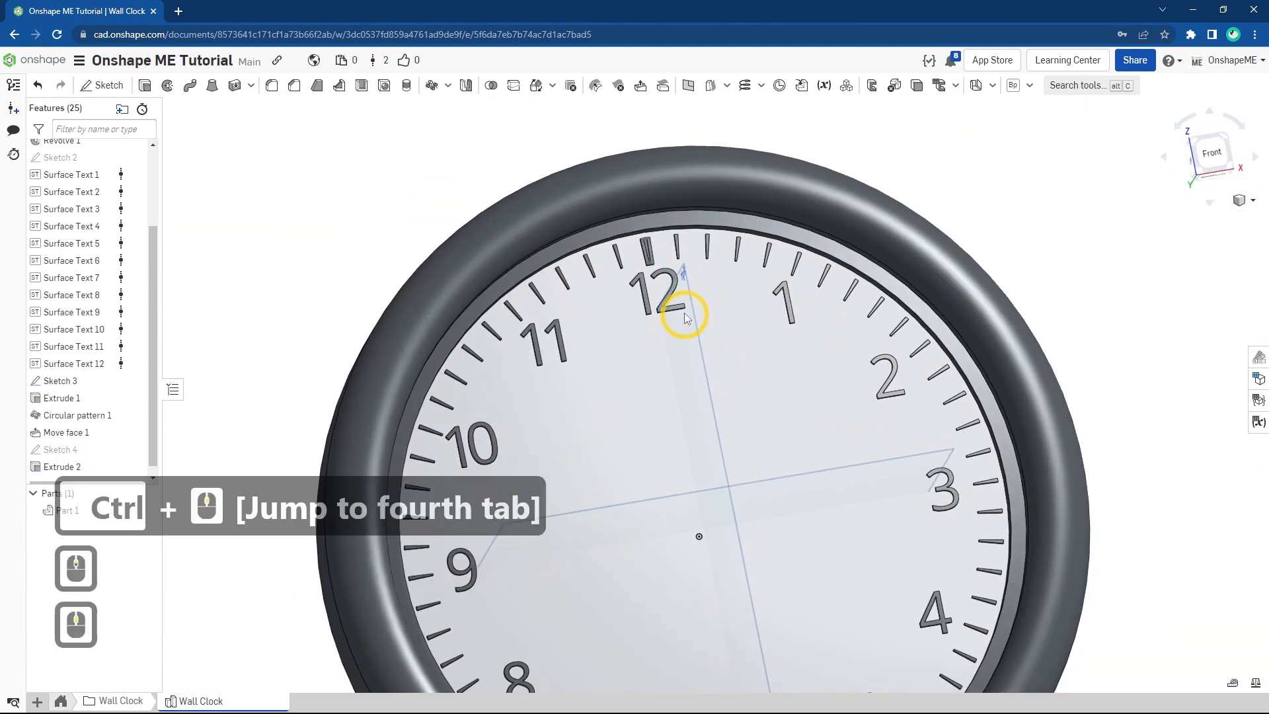
pyautogui.scroll(4, 652, 256)
pyautogui.click(432, 85)
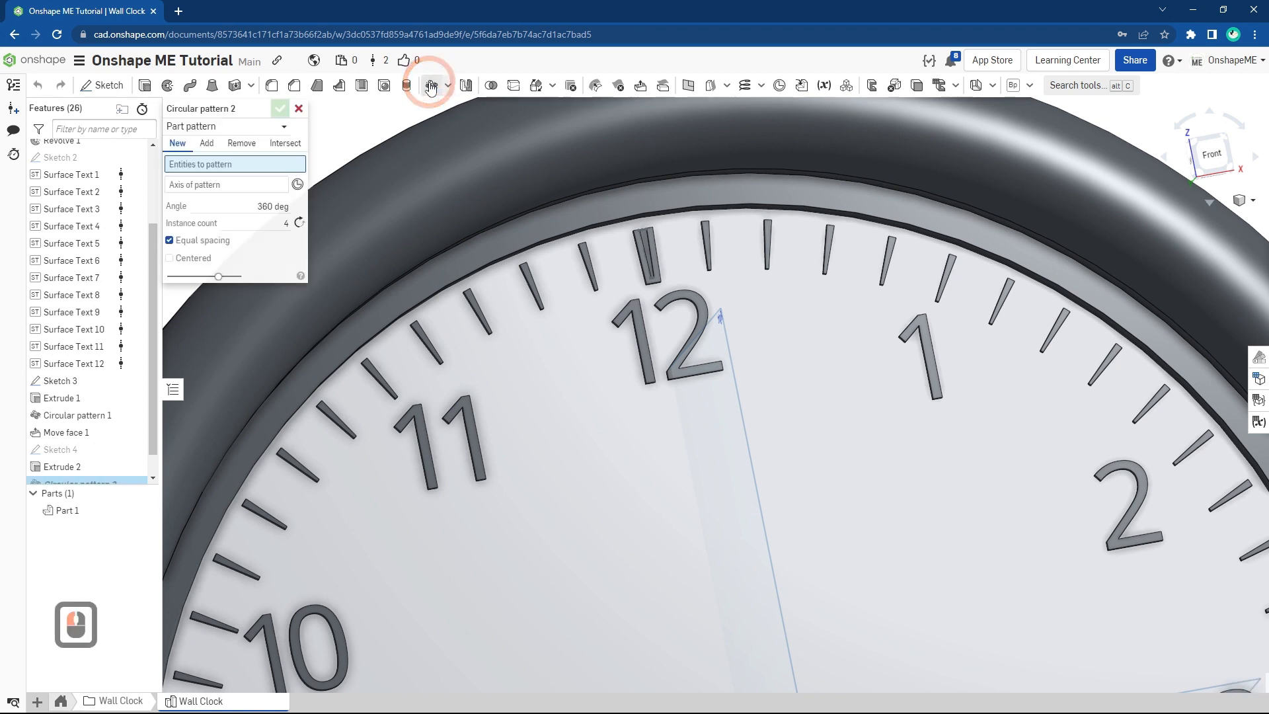
pyautogui.click(225, 136)
pyautogui.click(200, 165)
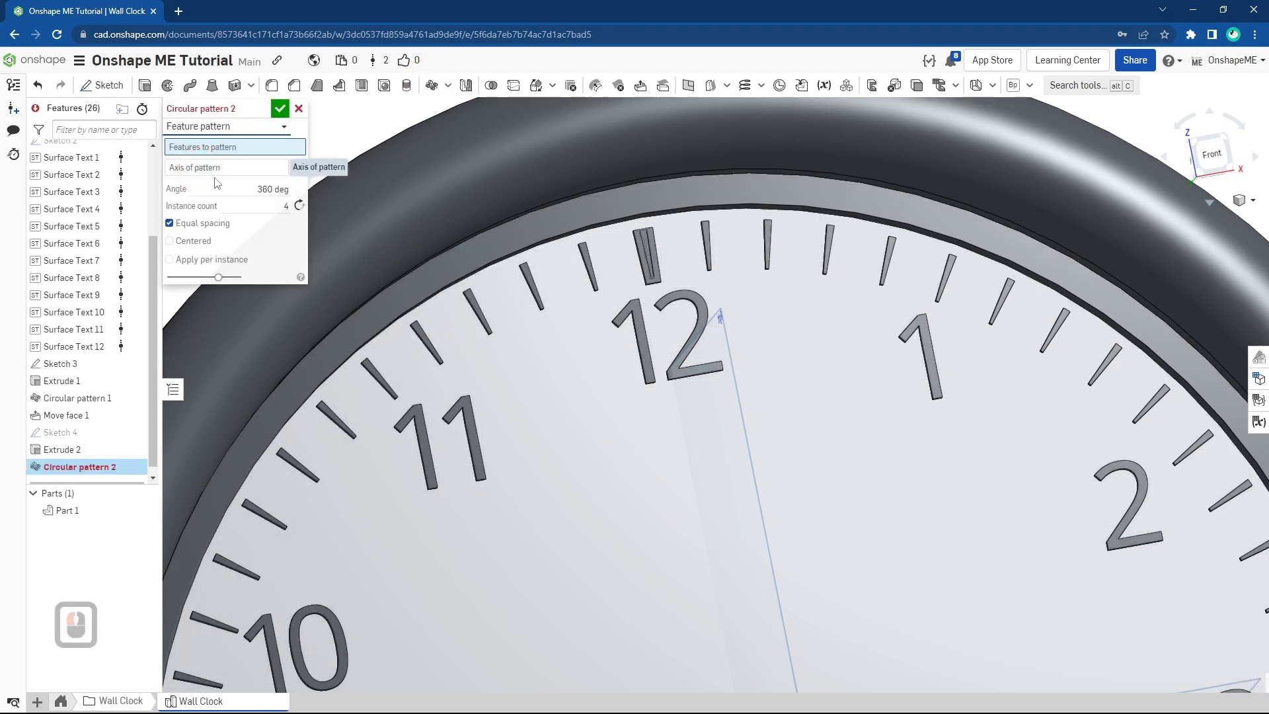
pyautogui.click(299, 108)
pyautogui.scroll(-8, 732, 336)
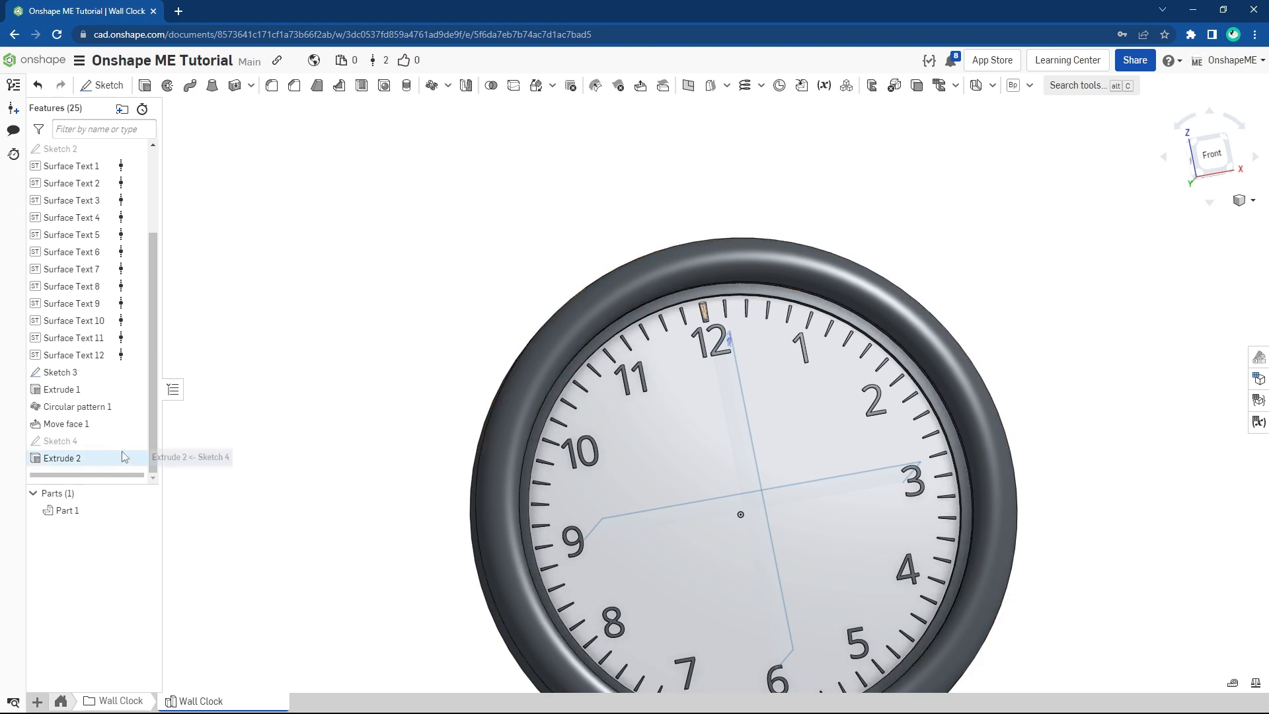
pyautogui.keyDown('ctrl'); pyautogui.moveTo(649, 347); pyautogui.dragTo(633, 316, button='middle'); pyautogui.keyUp('ctrl')
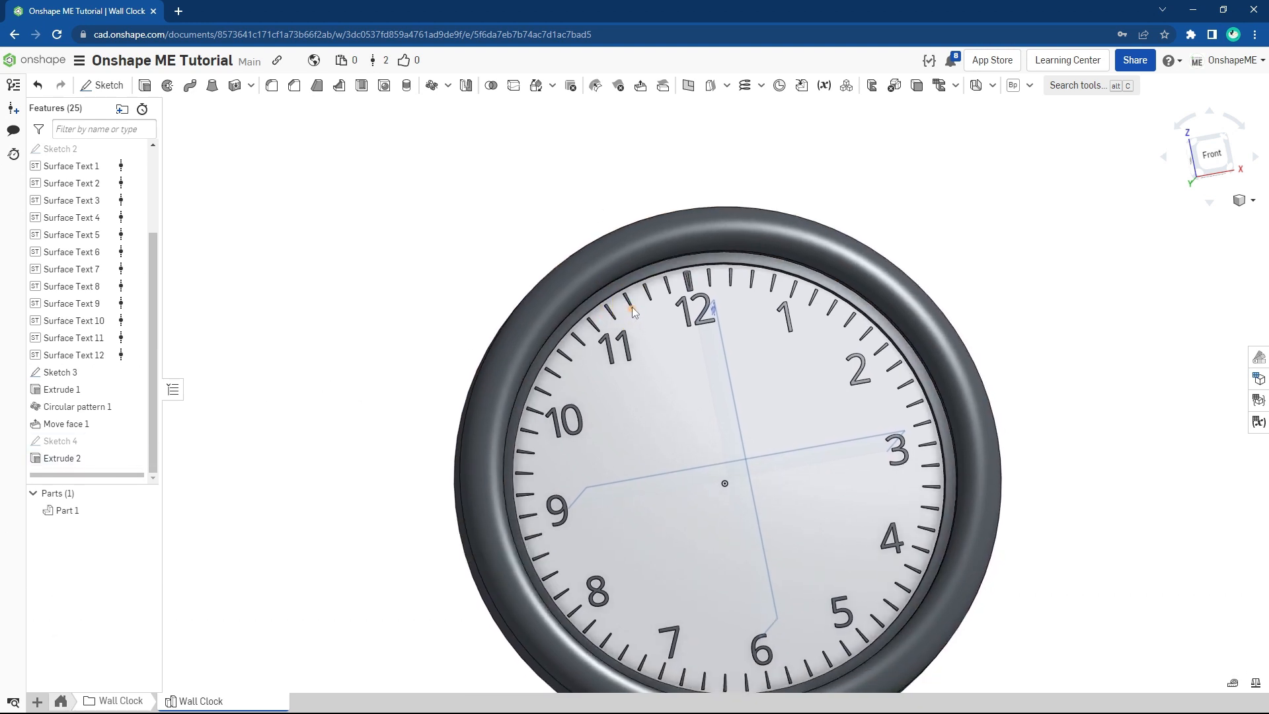
pyautogui.click(641, 85)
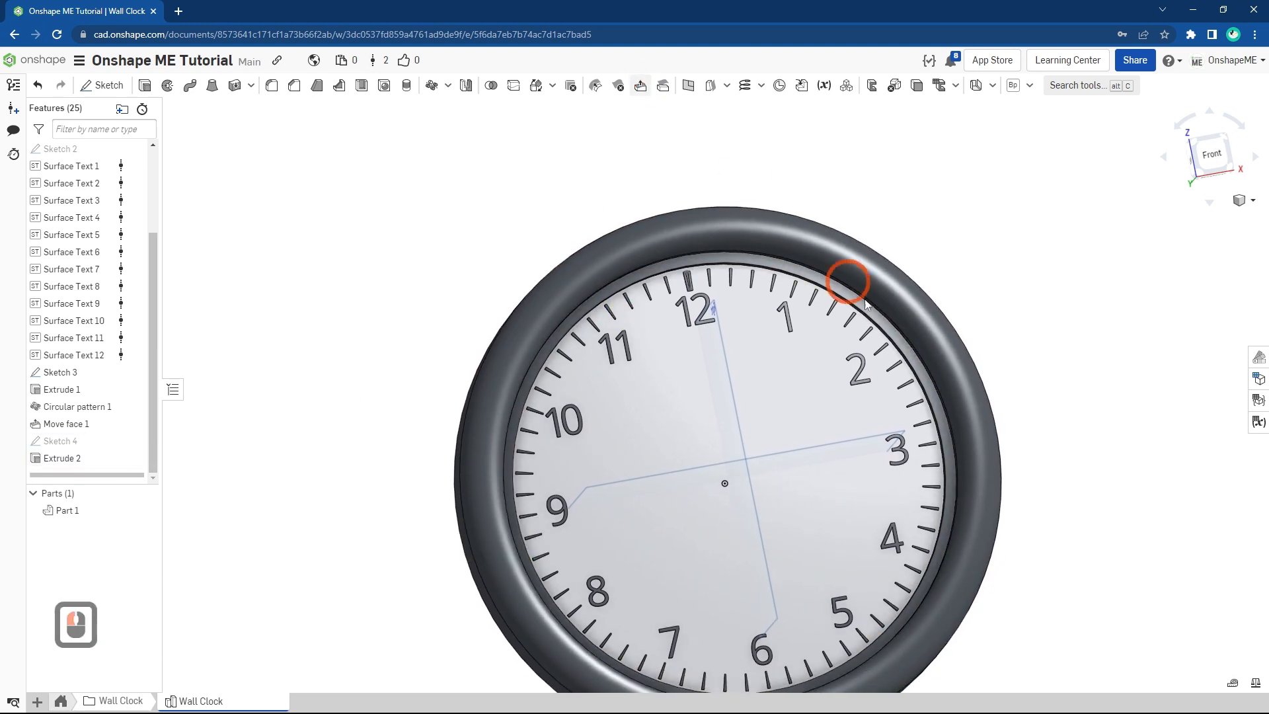
pyautogui.scroll(9, 933, 439)
pyautogui.moveTo(934, 439); pyautogui.dragTo(940, 454, button='middle')
pyautogui.scroll(5, 939, 453)
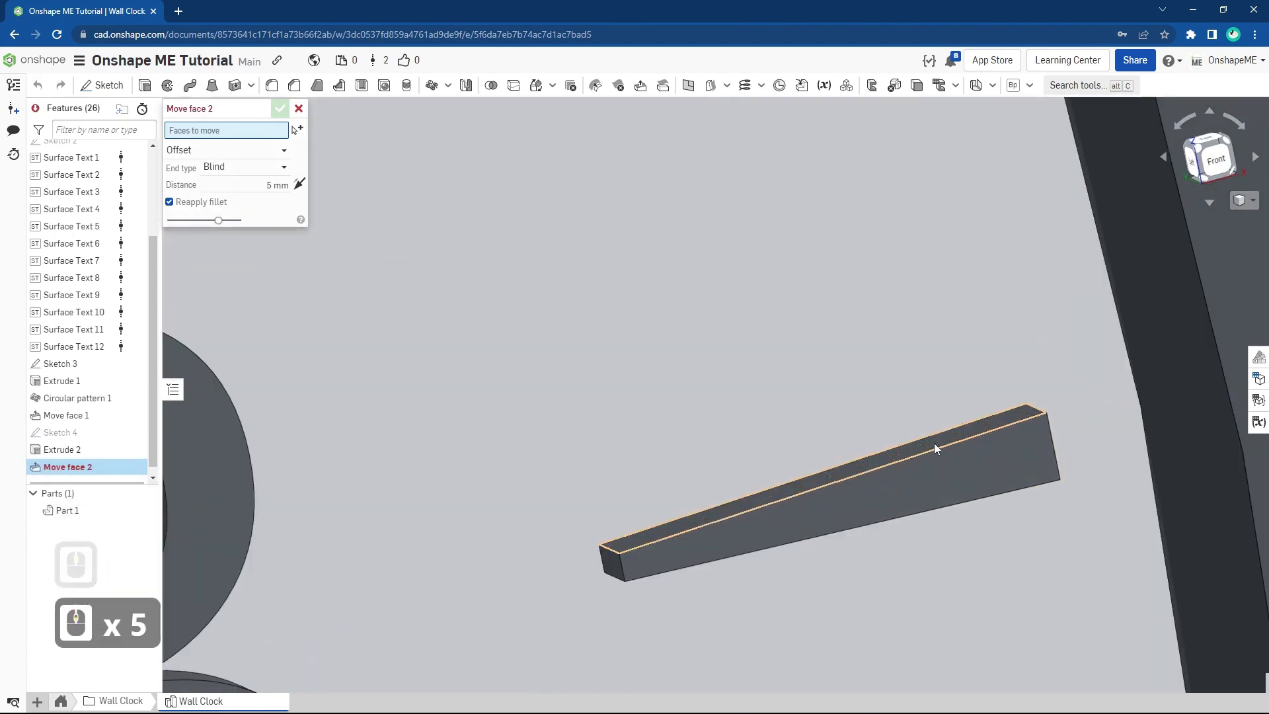
pyautogui.click(609, 538)
pyautogui.moveTo(790, 528); pyautogui.dragTo(778, 473, button='middle')
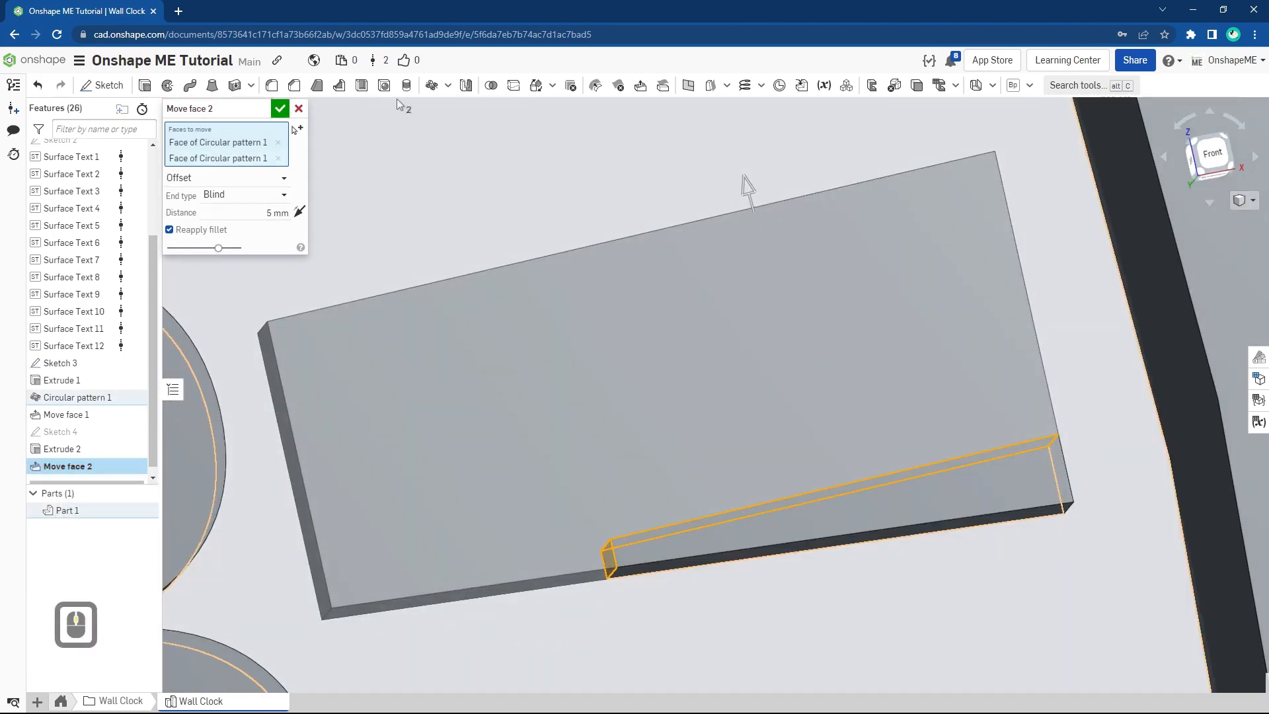
pyautogui.click(280, 109)
# Step: Edit the existing 1 mm Move Face feature and add the 3 o'clock tick's two long side faces and inner end face
pyautogui.scroll(-13, 611, 290)
pyautogui.scroll(-2, 610, 291)
pyautogui.keyDown('ctrl'); pyautogui.moveTo(610, 290); pyautogui.dragTo(754, 346, button='middle'); pyautogui.keyUp('ctrl')
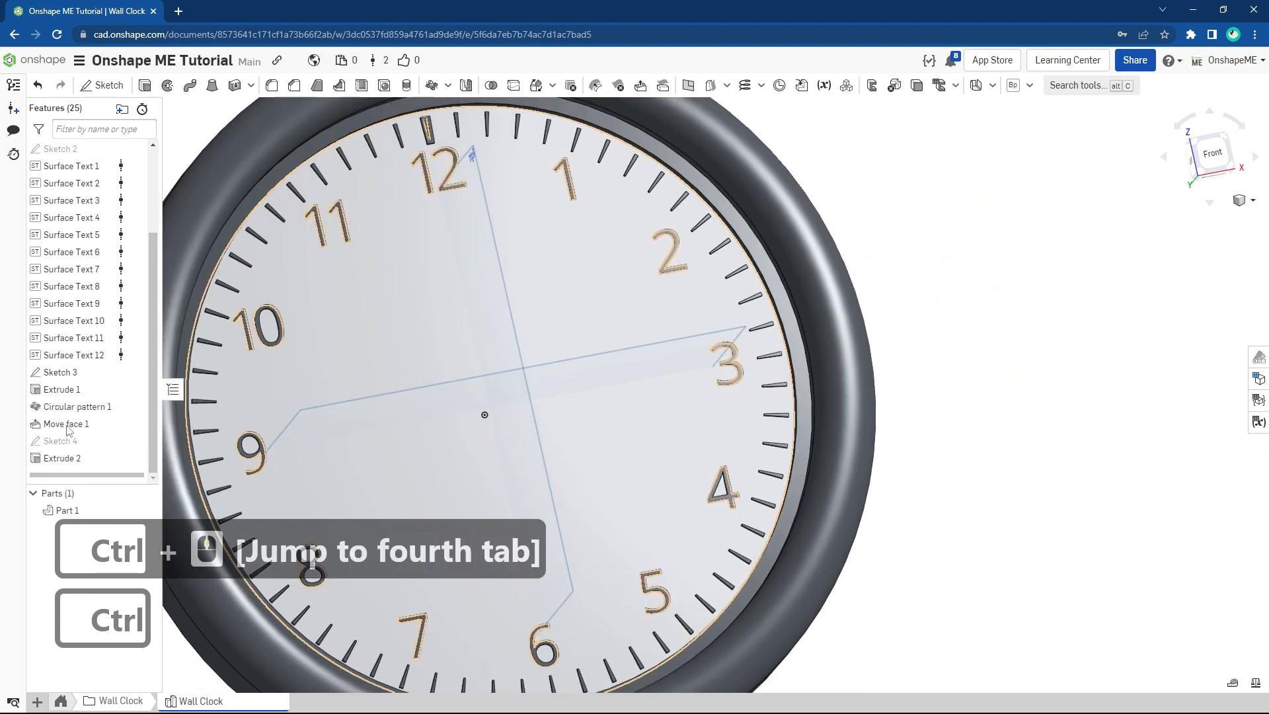
pyautogui.rightClick(69, 428)
pyautogui.click(103, 450)
pyautogui.scroll(12, 727, 390)
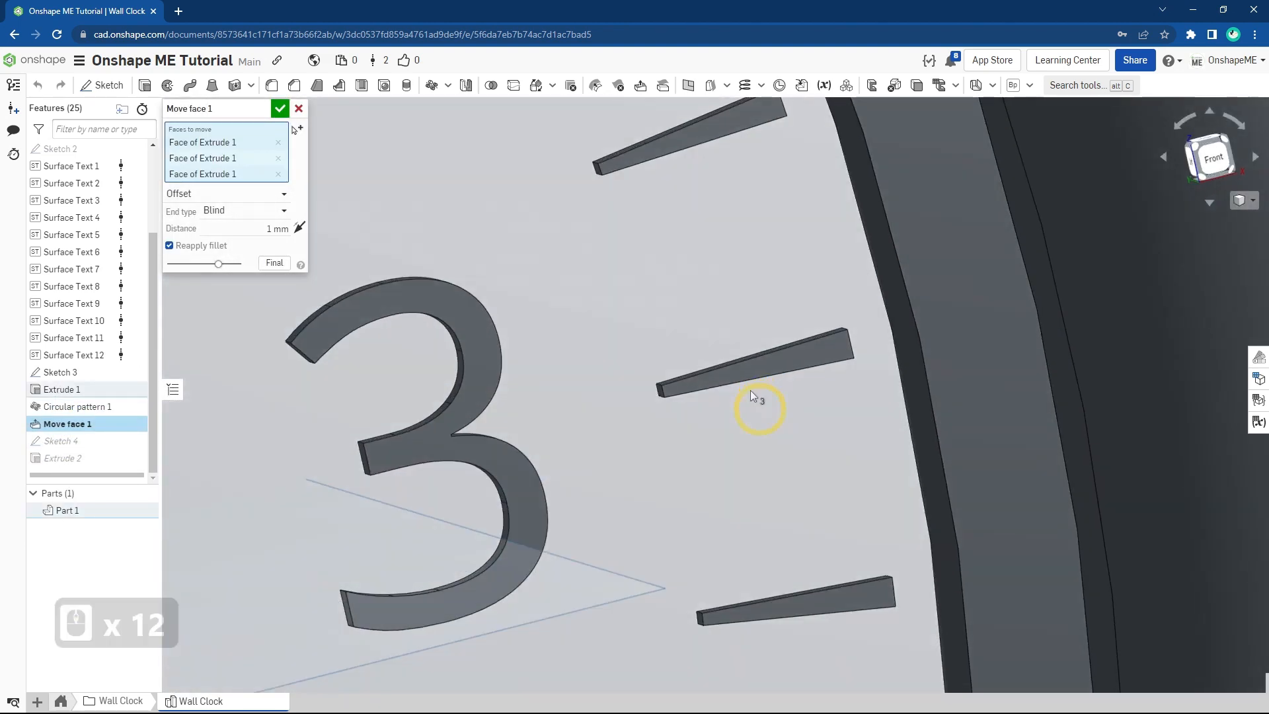
pyautogui.scroll(8, 692, 375)
pyautogui.click(692, 376)
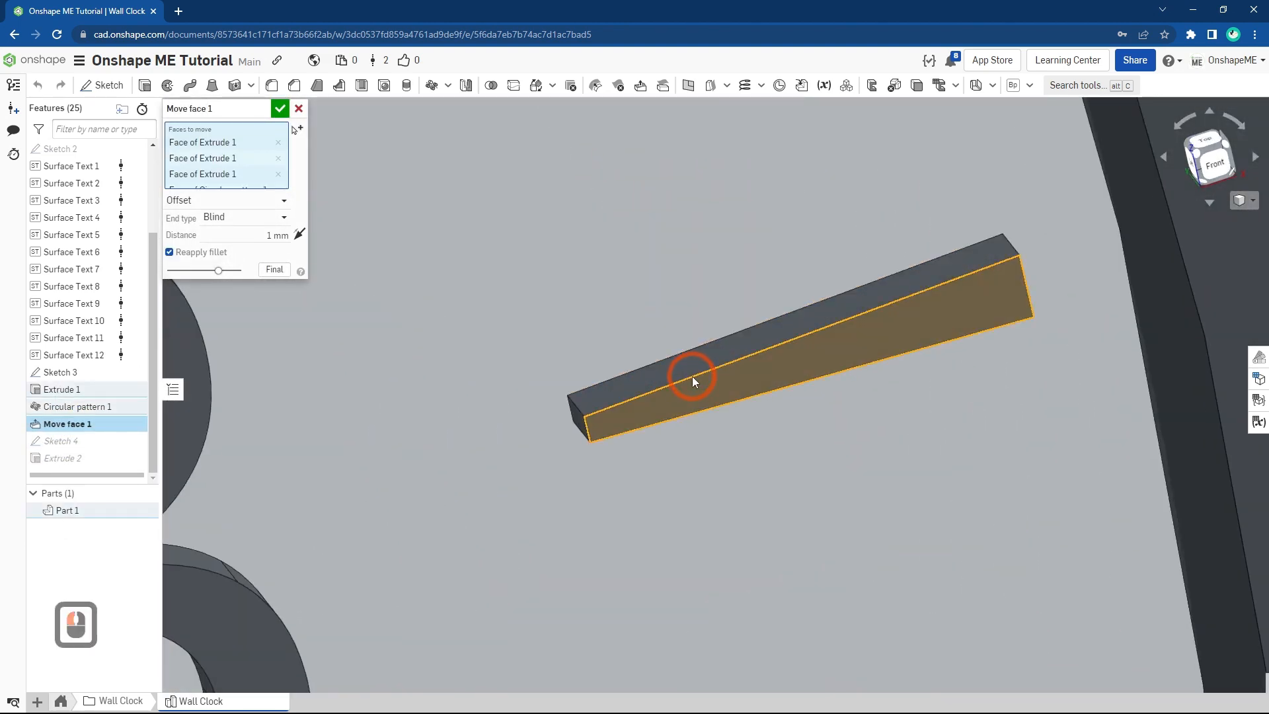
pyautogui.click(691, 376)
pyautogui.click(692, 368)
pyautogui.scroll(2, 576, 416)
pyautogui.click(581, 415)
pyautogui.scroll(-2, 608, 413)
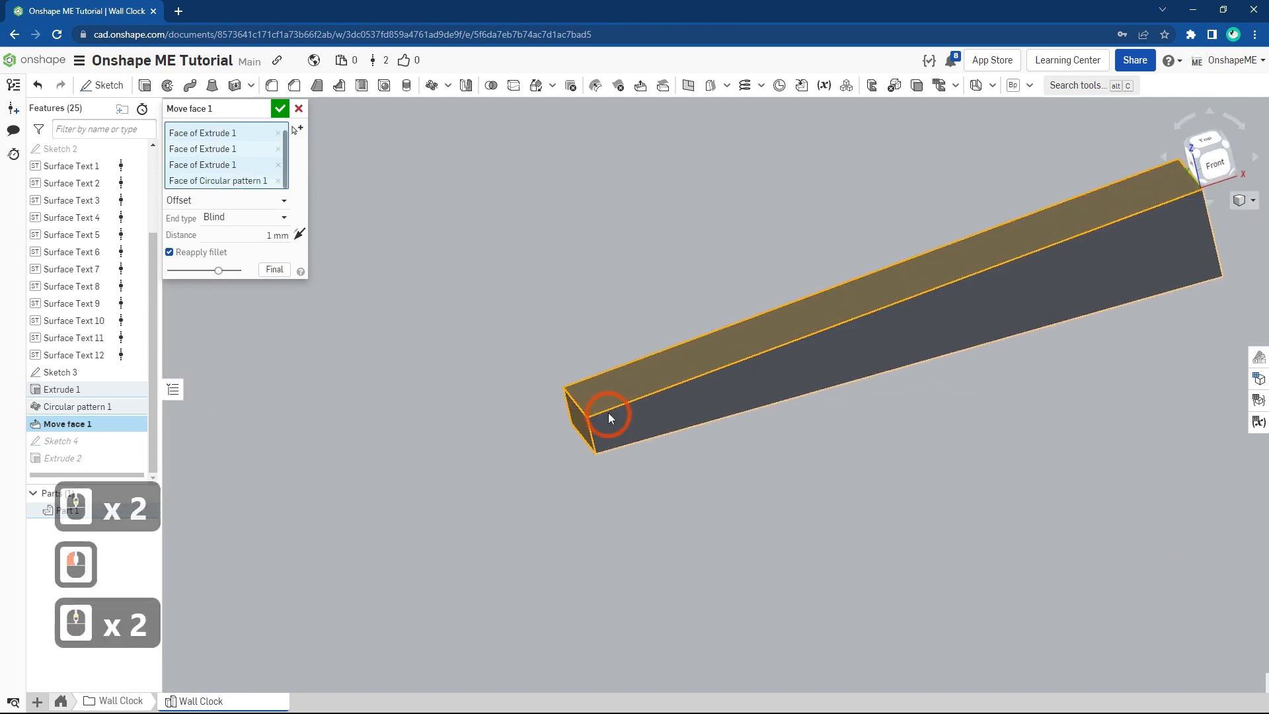
pyautogui.moveTo(608, 413); pyautogui.dragTo(606, 375, button='middle')
pyautogui.scroll(3, 628, 447)
pyautogui.click(561, 431)
pyautogui.click(626, 447)
pyautogui.scroll(-20, 627, 447)
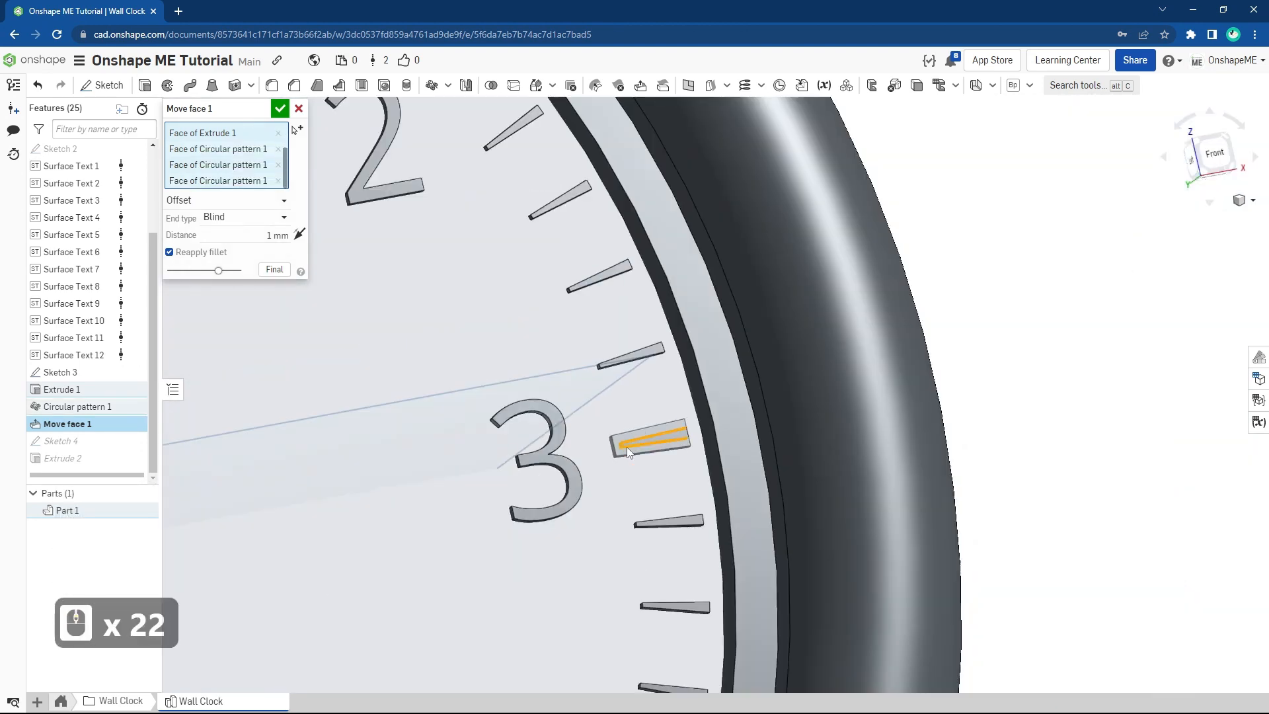
# Step: Add the 6 o'clock tick's two long side faces and inner end face to the 1 mm face offset
pyautogui.keyDown('ctrl'); pyautogui.moveTo(627, 447); pyautogui.dragTo(622, 382, button='middle'); pyautogui.keyUp('ctrl')
pyautogui.scroll(20, 571, 489)
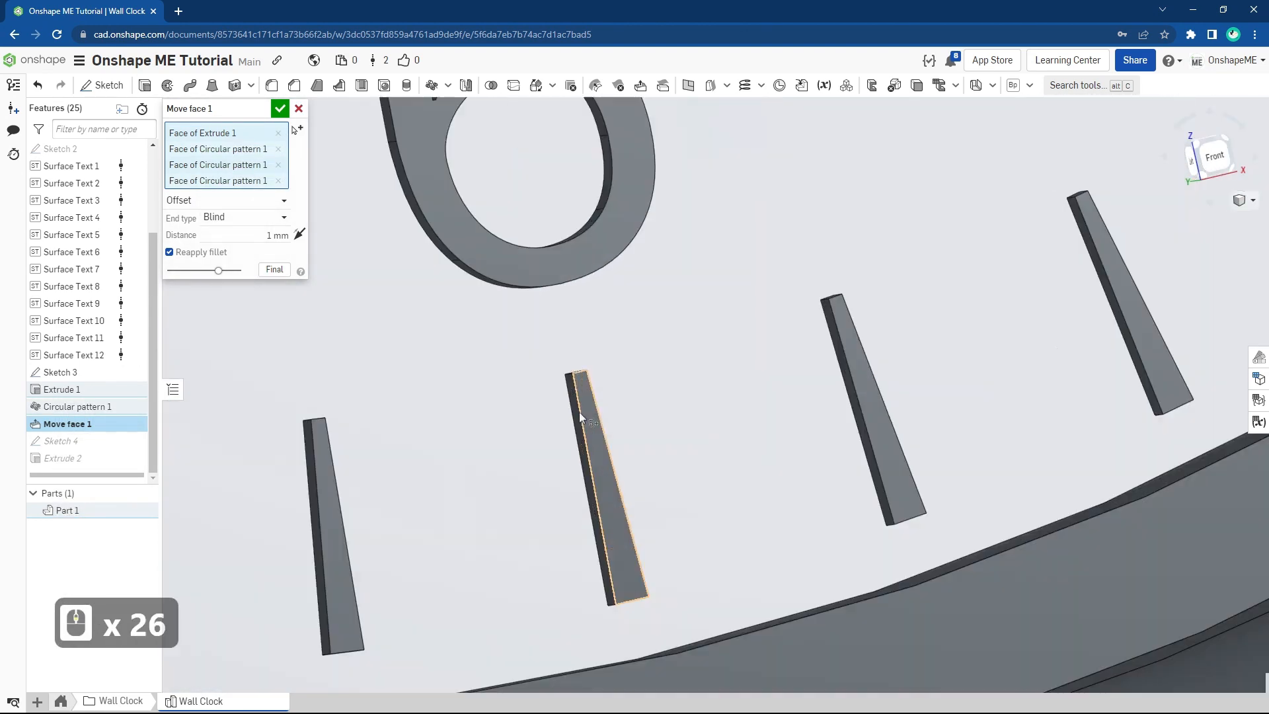
pyautogui.click(563, 240)
pyautogui.scroll(2, 563, 240)
pyautogui.scroll(4, 564, 240)
pyautogui.moveTo(546, 252); pyautogui.dragTo(522, 276, button='right')
pyautogui.scroll(-20, 644, 252)
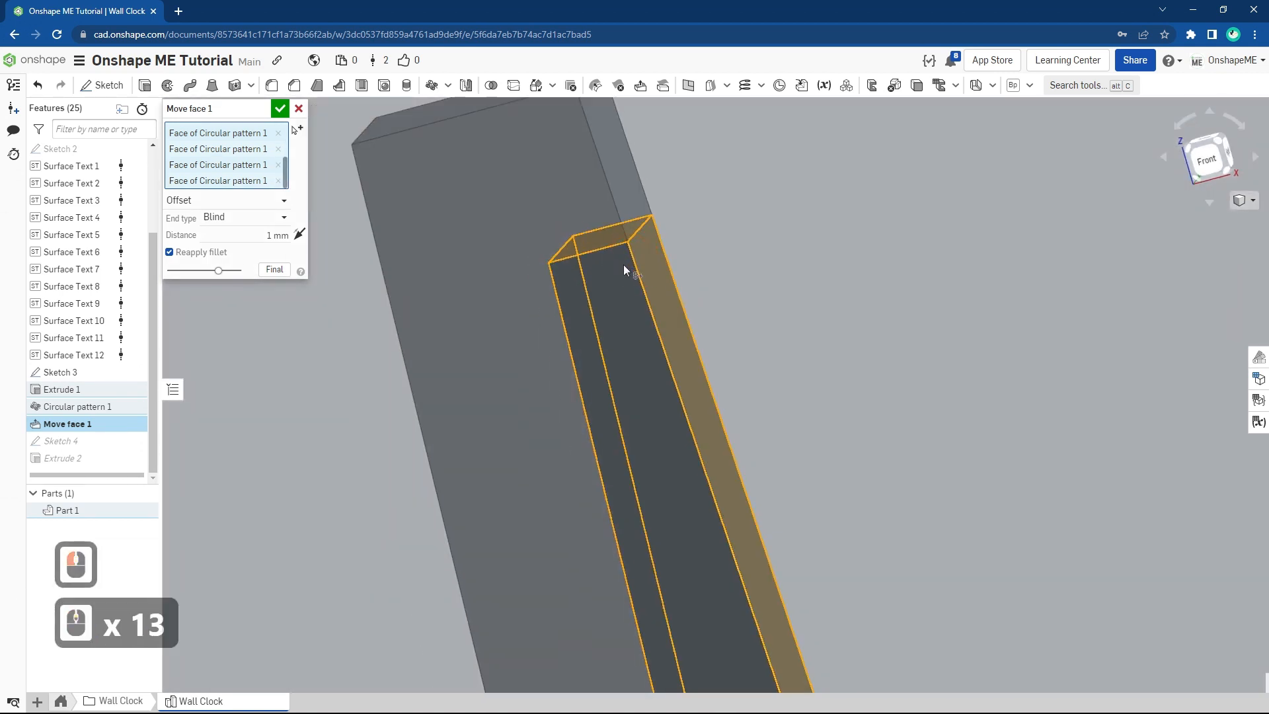
# Step: Add the 9 o'clock tick's long side faces and inner end face to the 1 mm offset and accept the edited feature
pyautogui.scroll(10, 620, 311)
pyautogui.scroll(20, 651, 377)
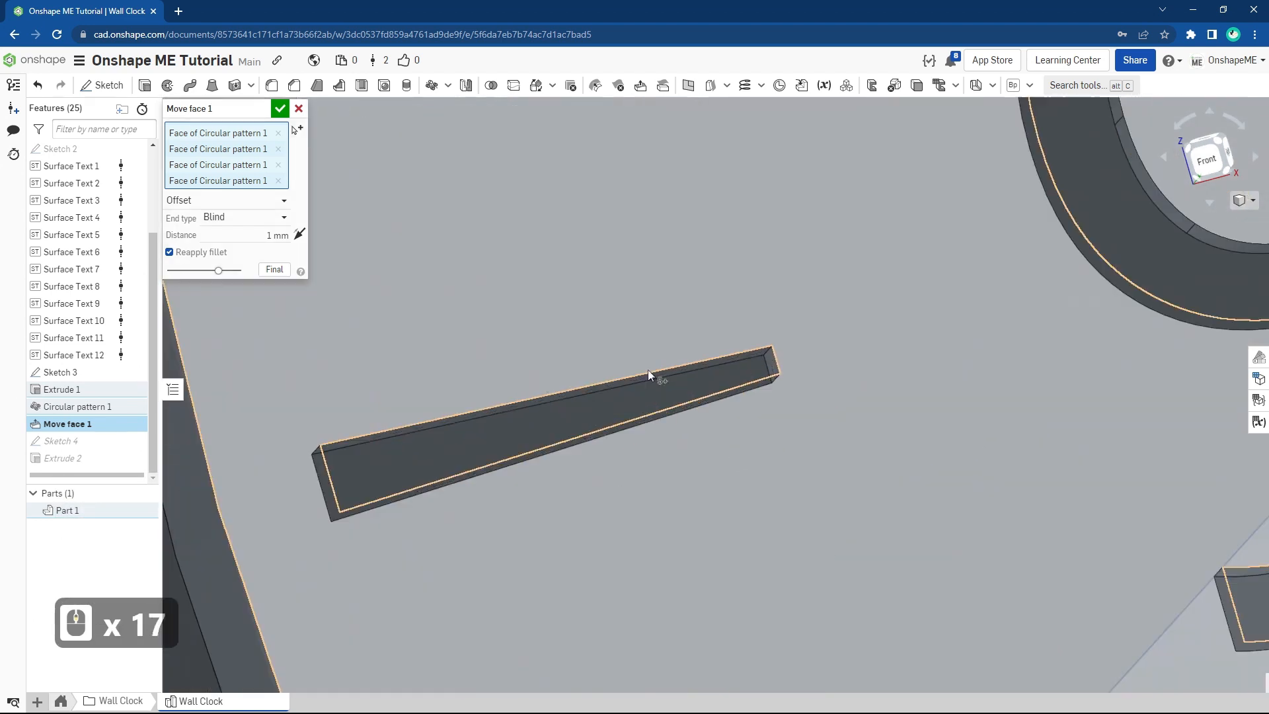
pyautogui.scroll(1, 803, 347)
pyautogui.moveTo(808, 345); pyautogui.dragTo(752, 406, button='right')
pyautogui.scroll(-3, 708, 367)
pyautogui.scroll(-1, 707, 367)
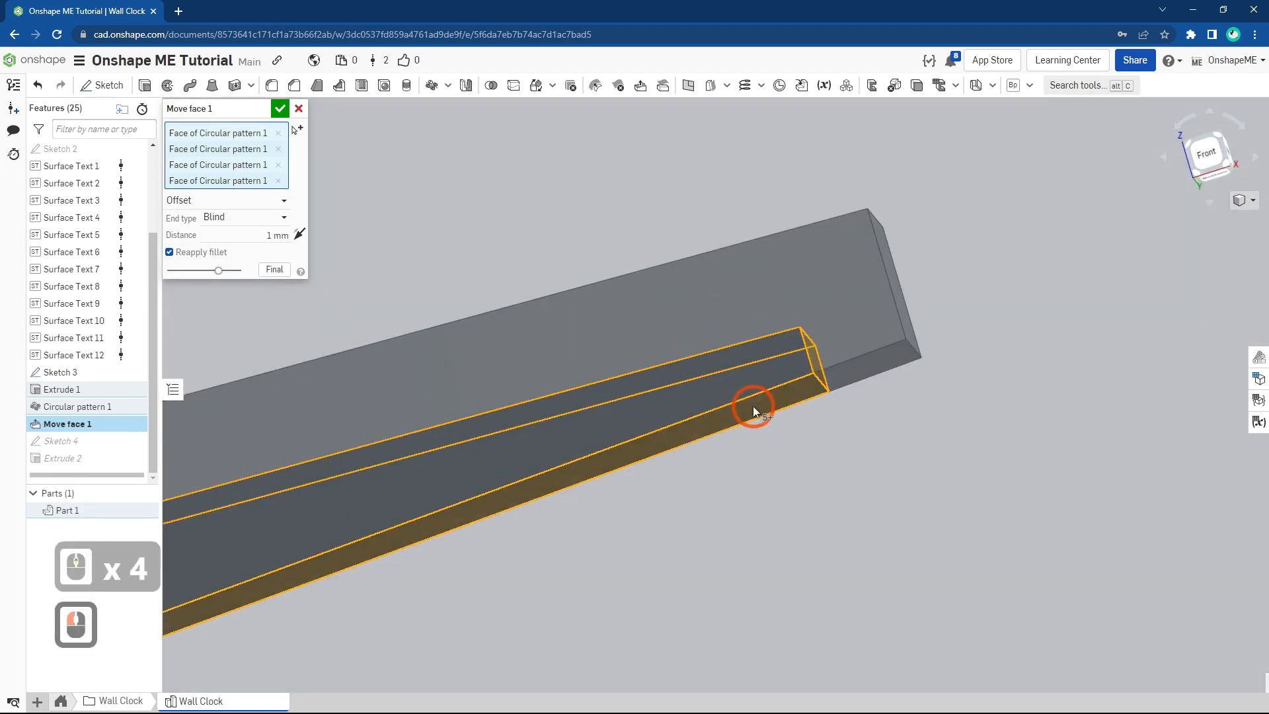
pyautogui.click(280, 109)
# Step: Circular-pattern the Extrude 2 cut about the dial's circular edge with 4 equally spaced instances over 360 degrees, applied per instance
pyautogui.scroll(-13, 764, 407)
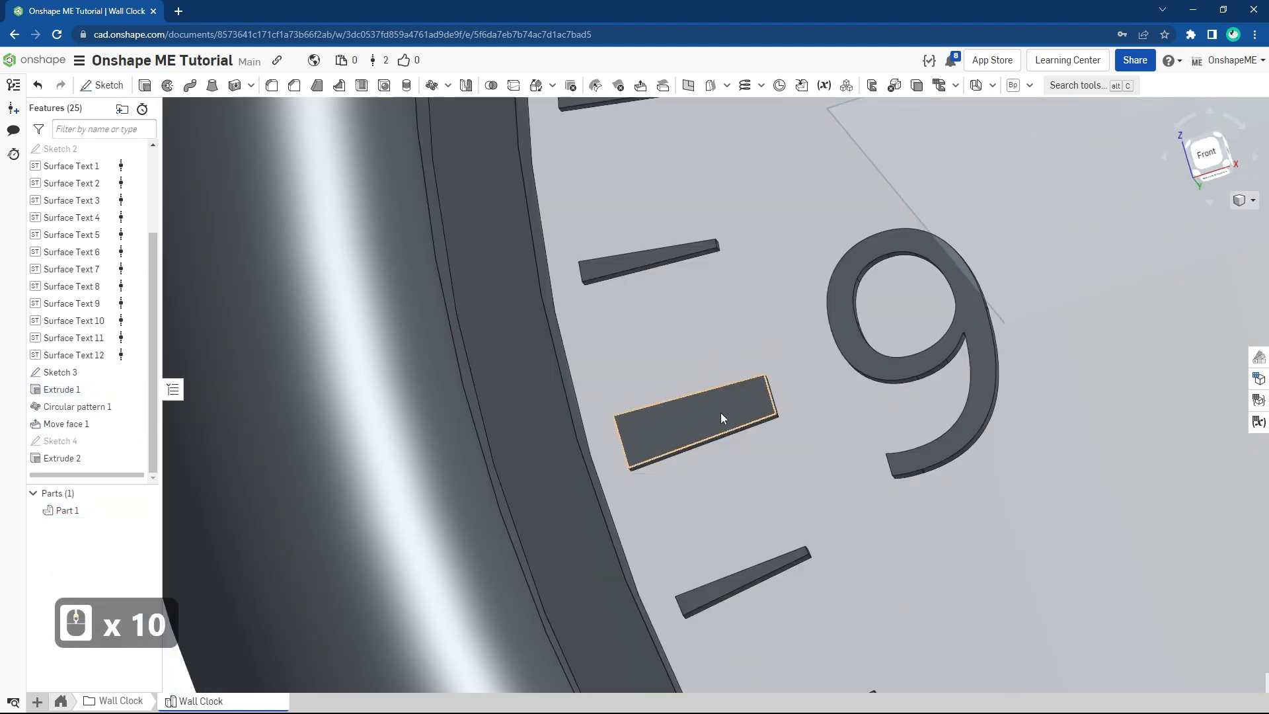
pyautogui.rightClick(57, 463)
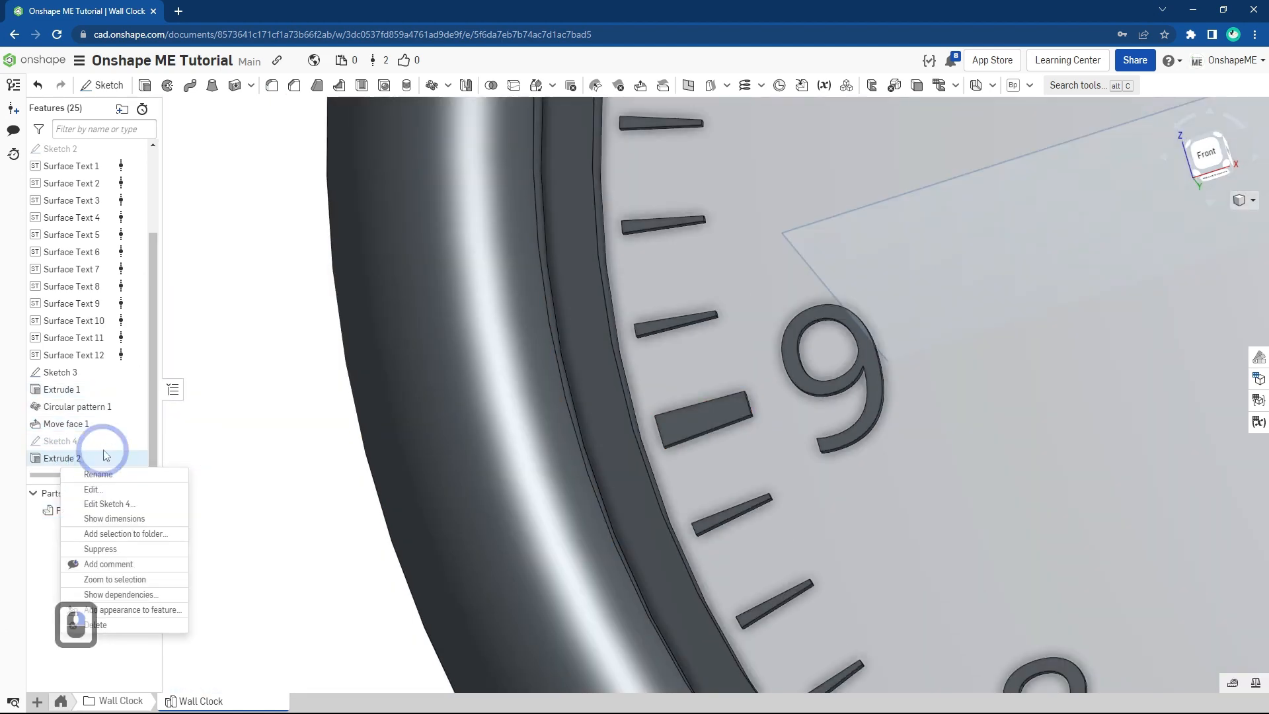
pyautogui.scroll(-3, 431, 405)
pyautogui.scroll(-11, 706, 286)
pyautogui.scroll(4, 624, 142)
pyautogui.scroll(2, 529, 200)
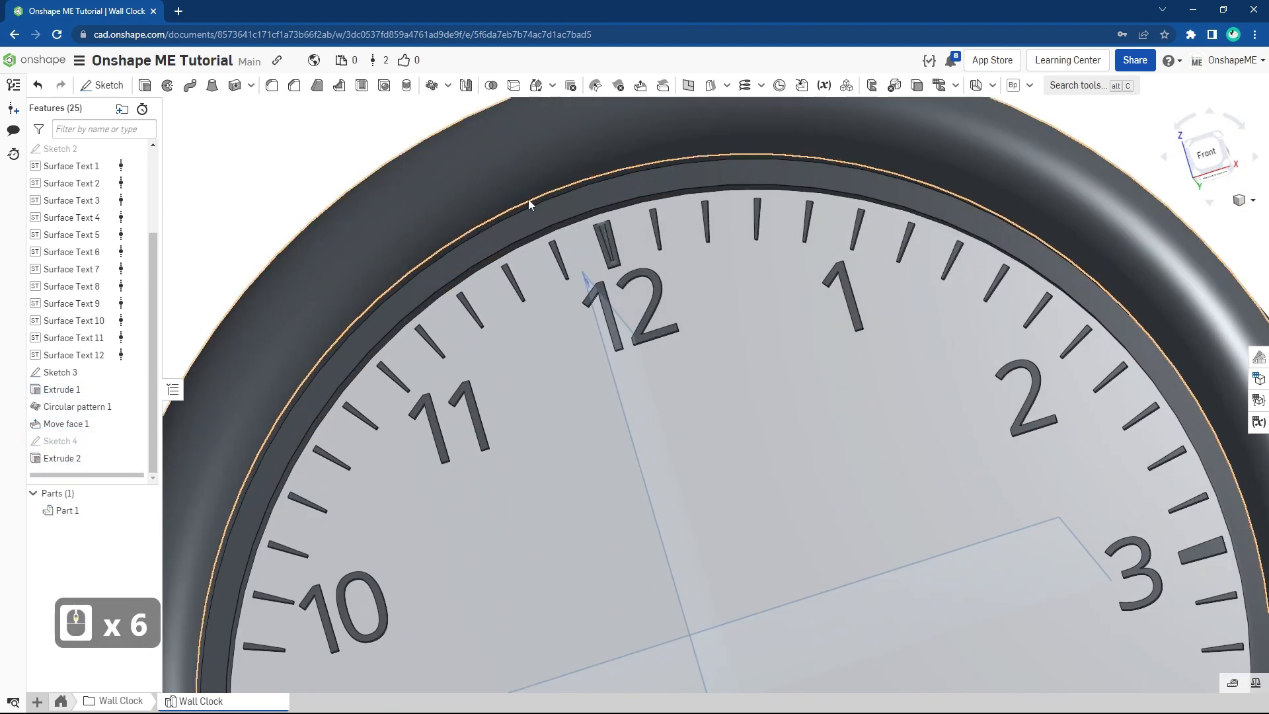
pyautogui.click(432, 85)
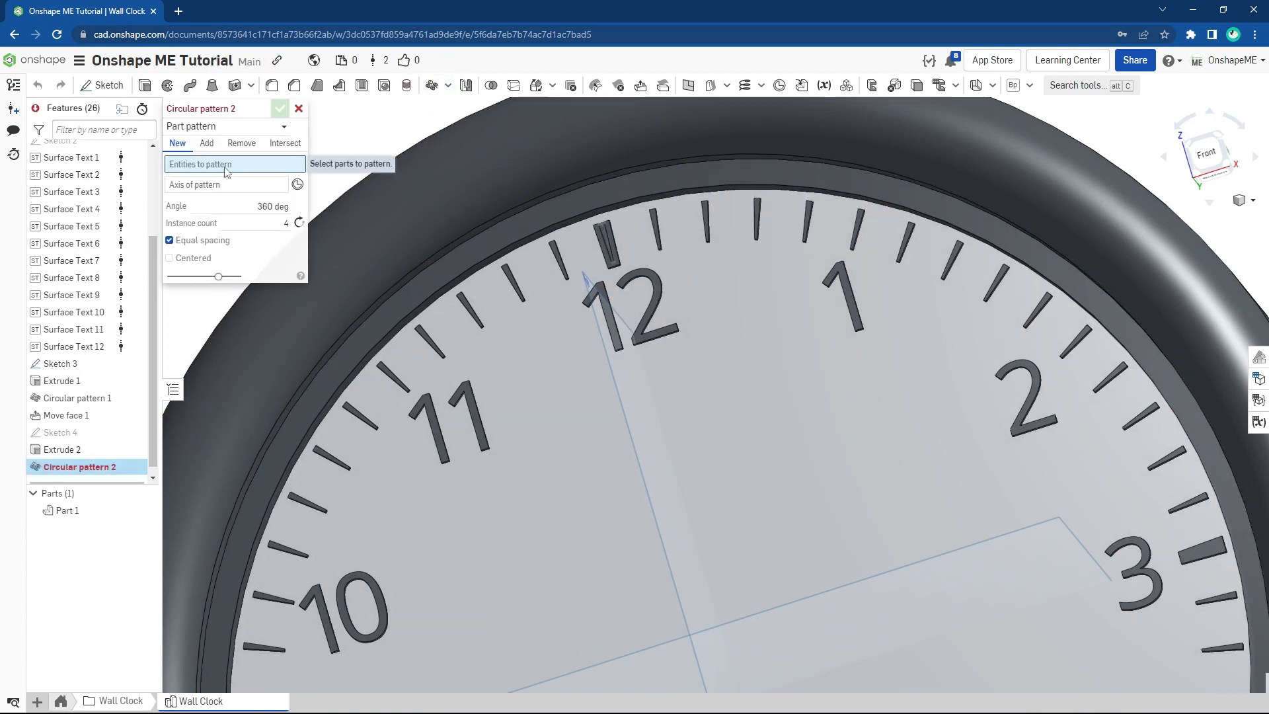
pyautogui.click(265, 127)
pyautogui.click(199, 164)
pyautogui.click(74, 450)
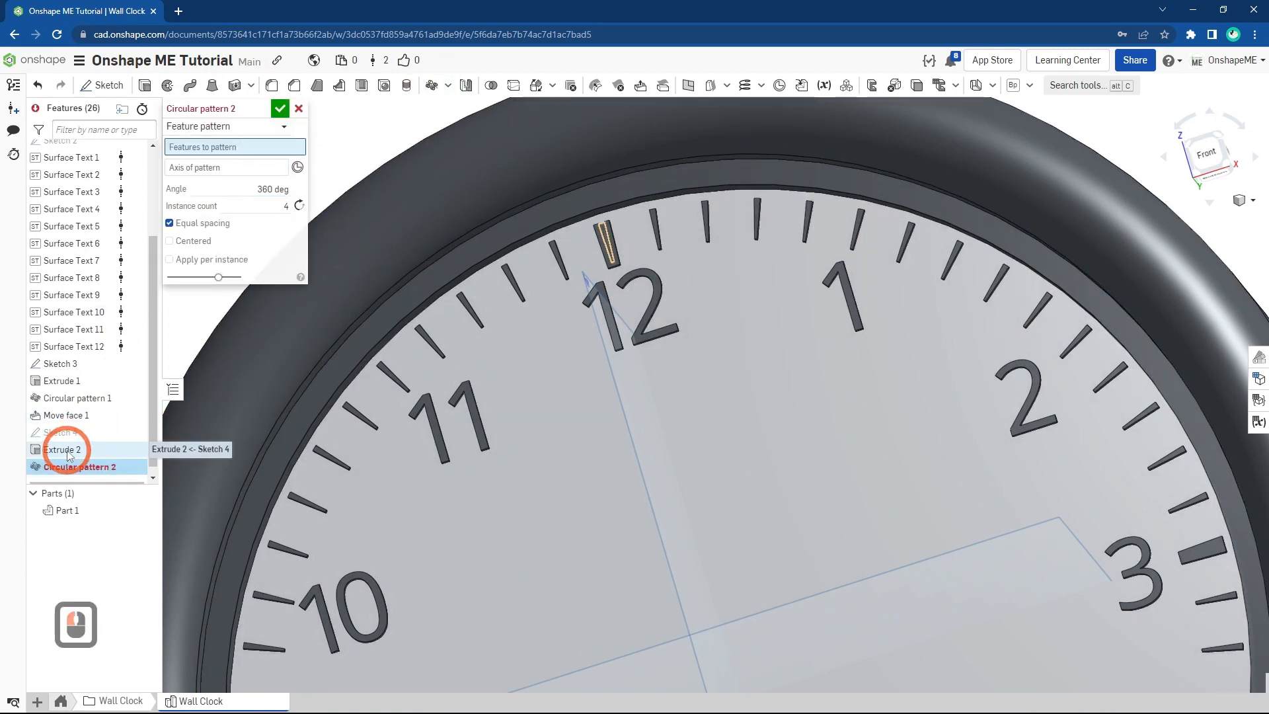
pyautogui.click(546, 224)
pyautogui.click(170, 284)
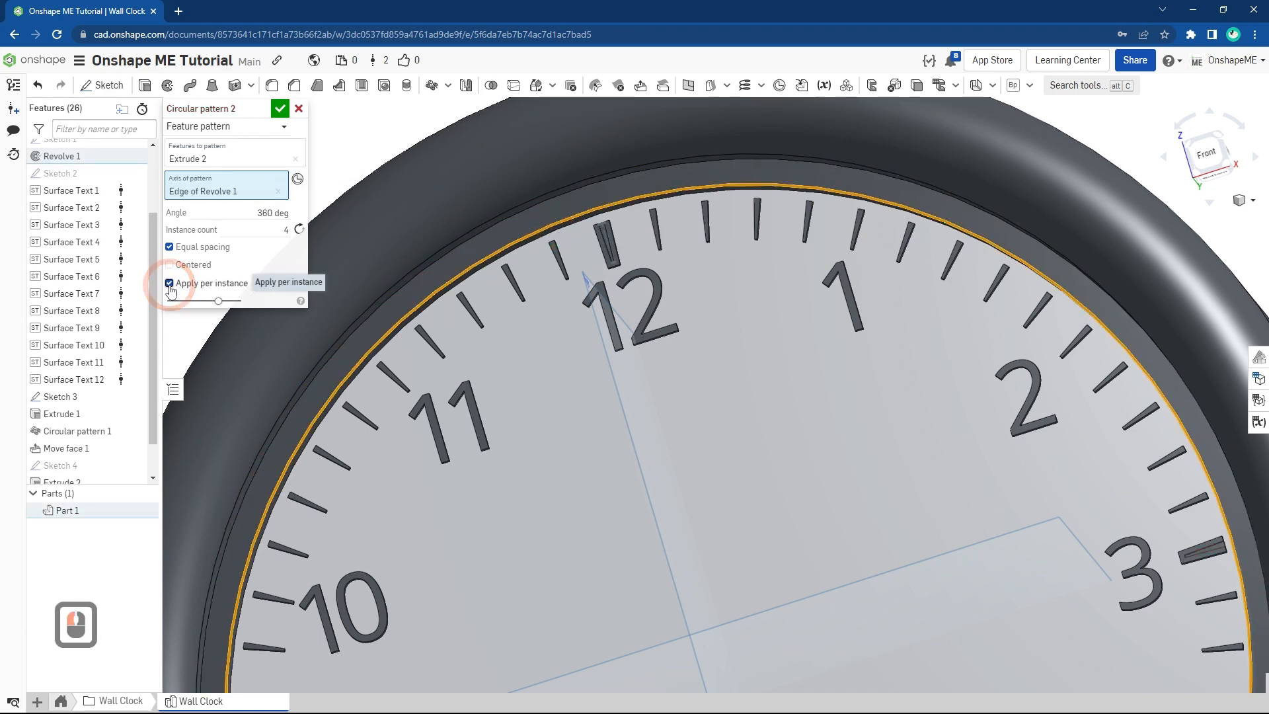
pyautogui.click(278, 114)
# Step: Start a new sketch on the central dial face of Sketch 3 and view it head-on
pyautogui.scroll(4, 1231, 567)
pyautogui.scroll(-5, 1224, 550)
pyautogui.keyDown('ctrl'); pyautogui.moveTo(951, 476); pyautogui.dragTo(974, 301, button='middle'); pyautogui.keyUp('ctrl')
pyautogui.scroll(-3, 614, 602)
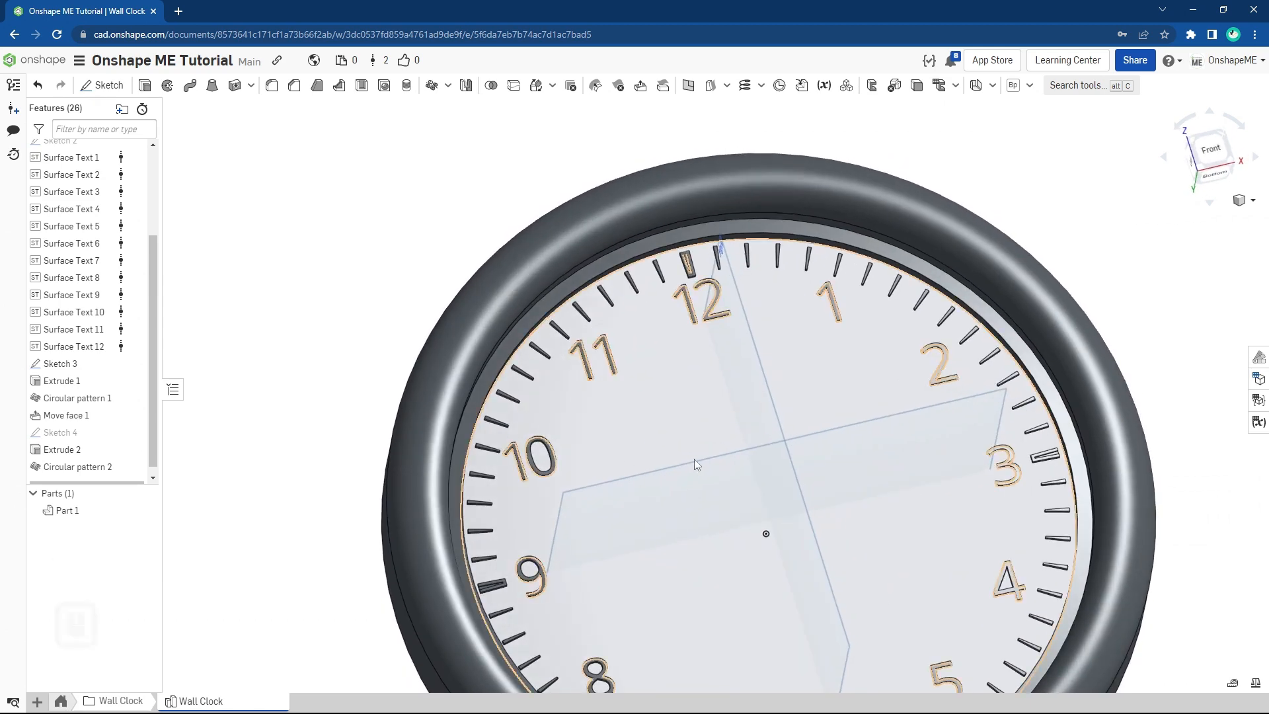
pyautogui.scroll(2, 691, 456)
pyautogui.rightClick(692, 454)
pyautogui.click(735, 190)
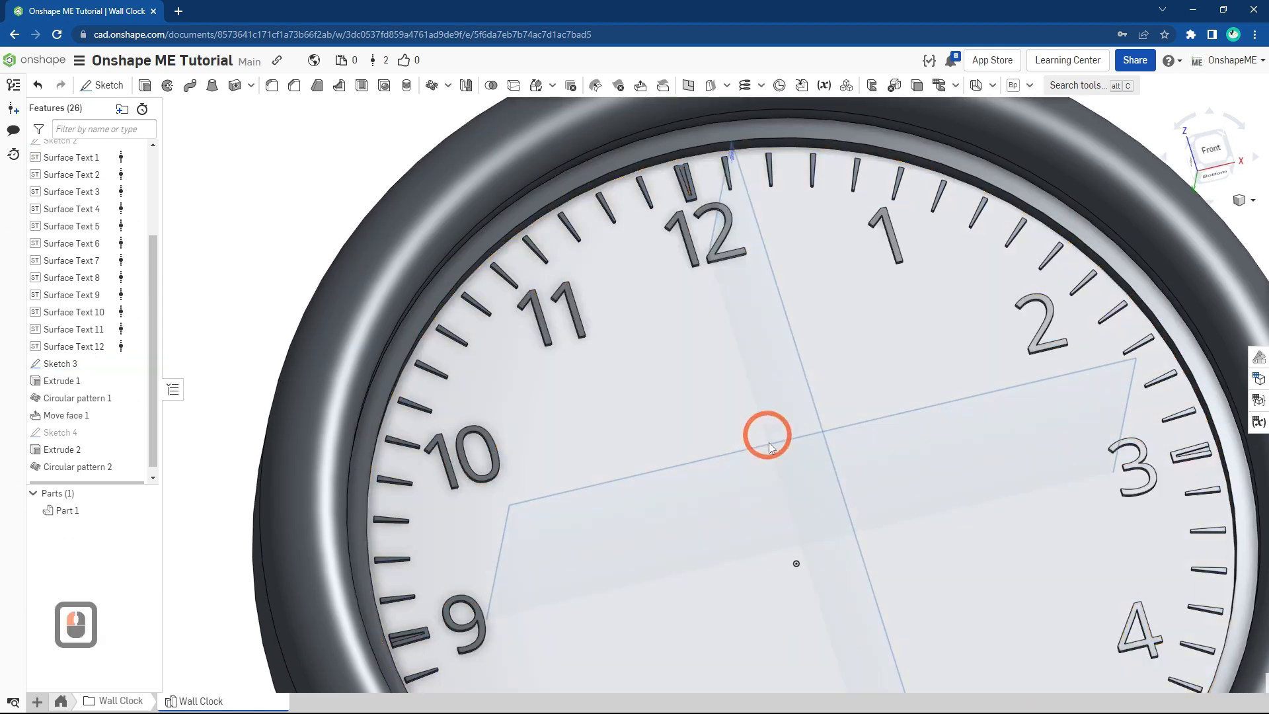
pyautogui.press('n')
pyautogui.scroll(2, 788, 546)
pyautogui.keyDown('ctrl'); pyautogui.moveTo(795, 550); pyautogui.dragTo(767, 473, button='middle'); pyautogui.keyUp('ctrl')
# Step: Sketch a circle about 7.4 mm in diameter centred on the dial's origin and dimension its diameter
pyautogui.press('s')
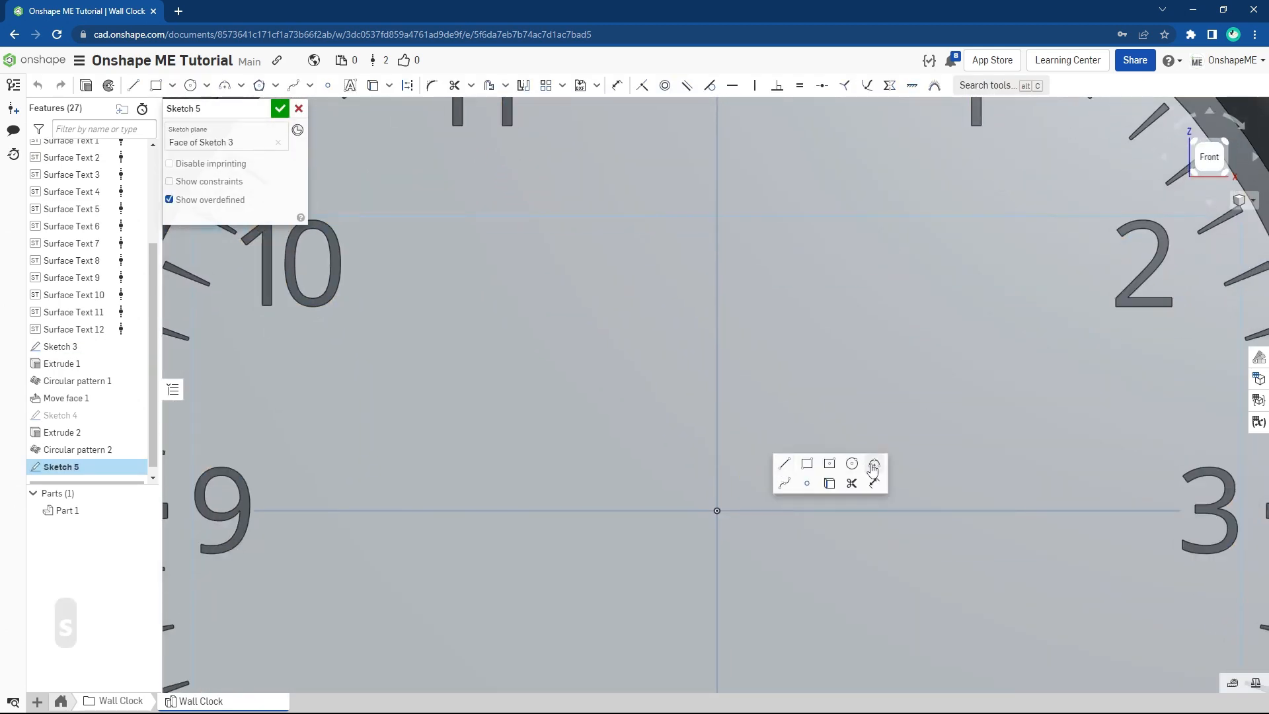
pyautogui.click(867, 465)
pyautogui.click(736, 497)
pyautogui.press('Escape')
pyautogui.press('s')
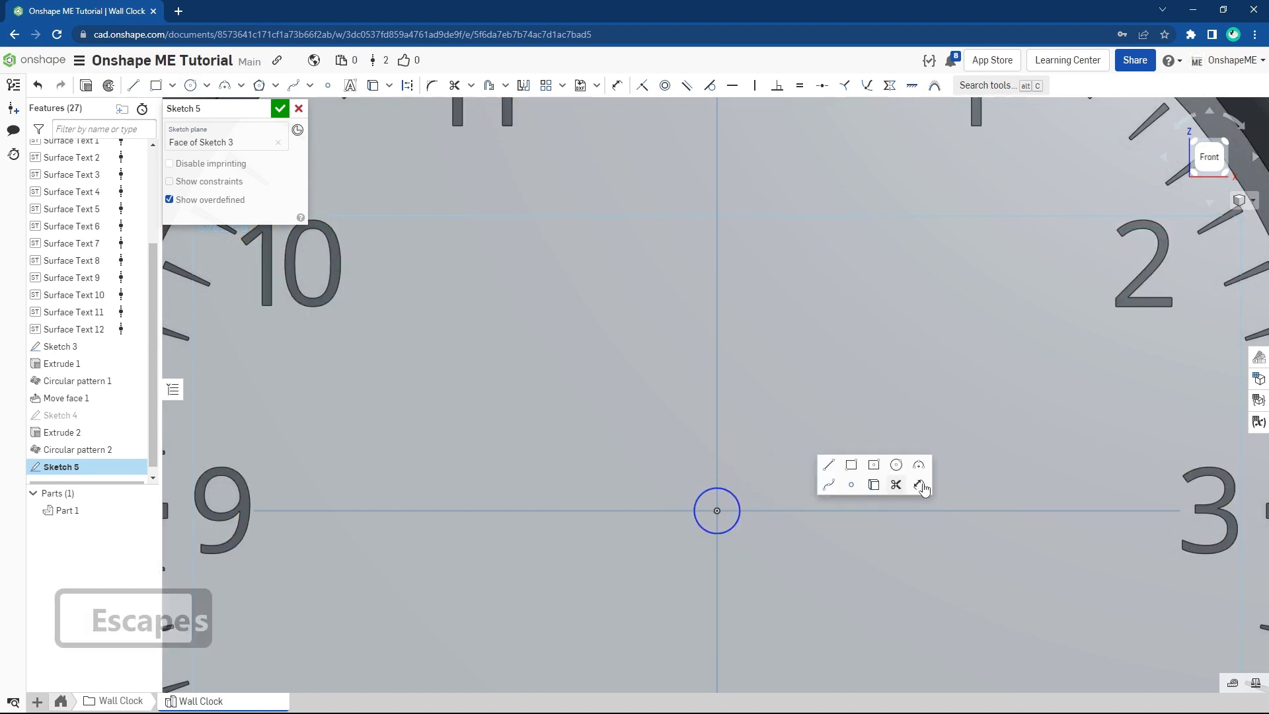
pyautogui.click(919, 485)
pyautogui.click(731, 495)
pyautogui.click(840, 451)
pyautogui.write('1')
pyautogui.press('Return')
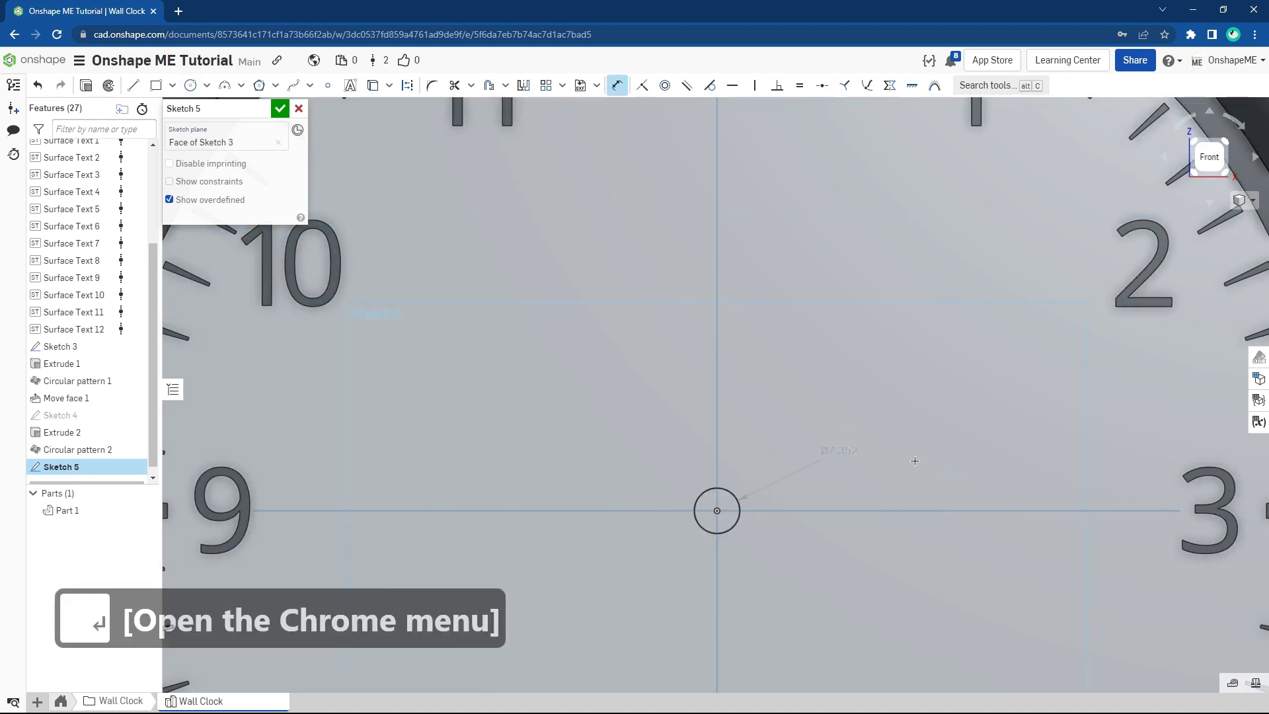
# Step: Undo the diameter dimension and the circle at the dial's centre
pyautogui.hotkey('ctrl', 'z')
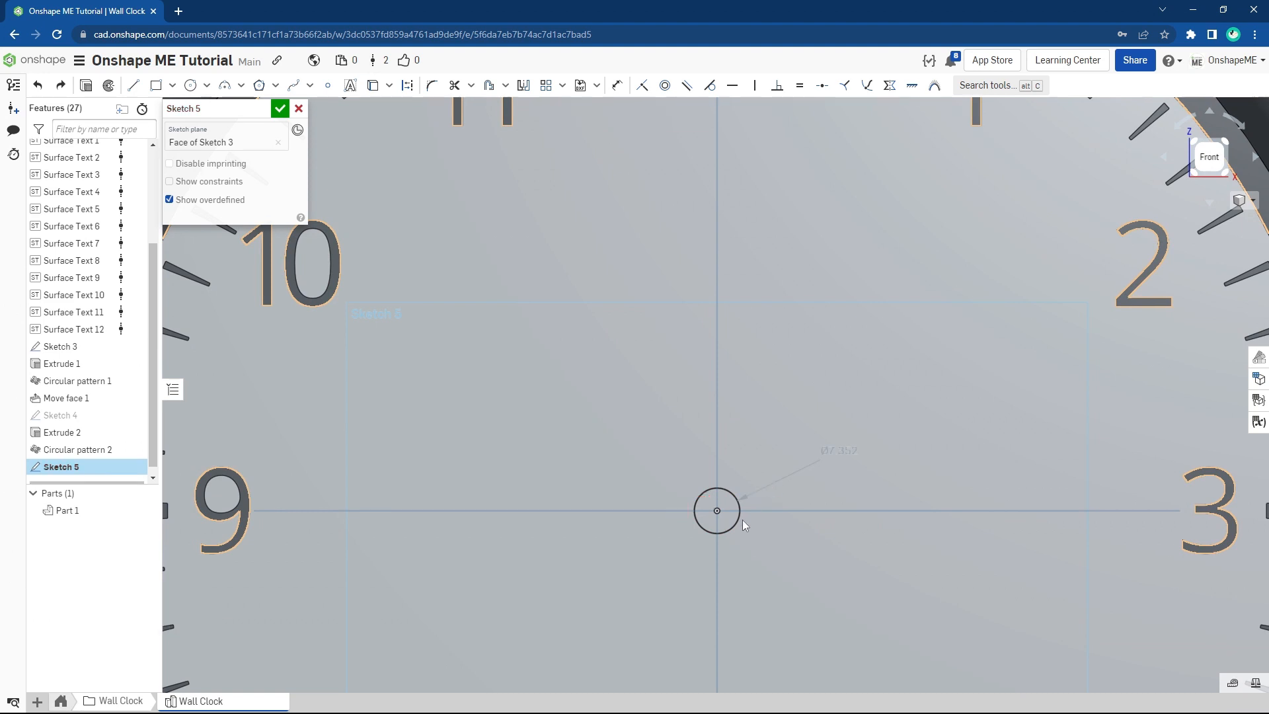
pyautogui.hotkey('ctrl', 'z')
pyautogui.hotkey('ctrl', 'z')
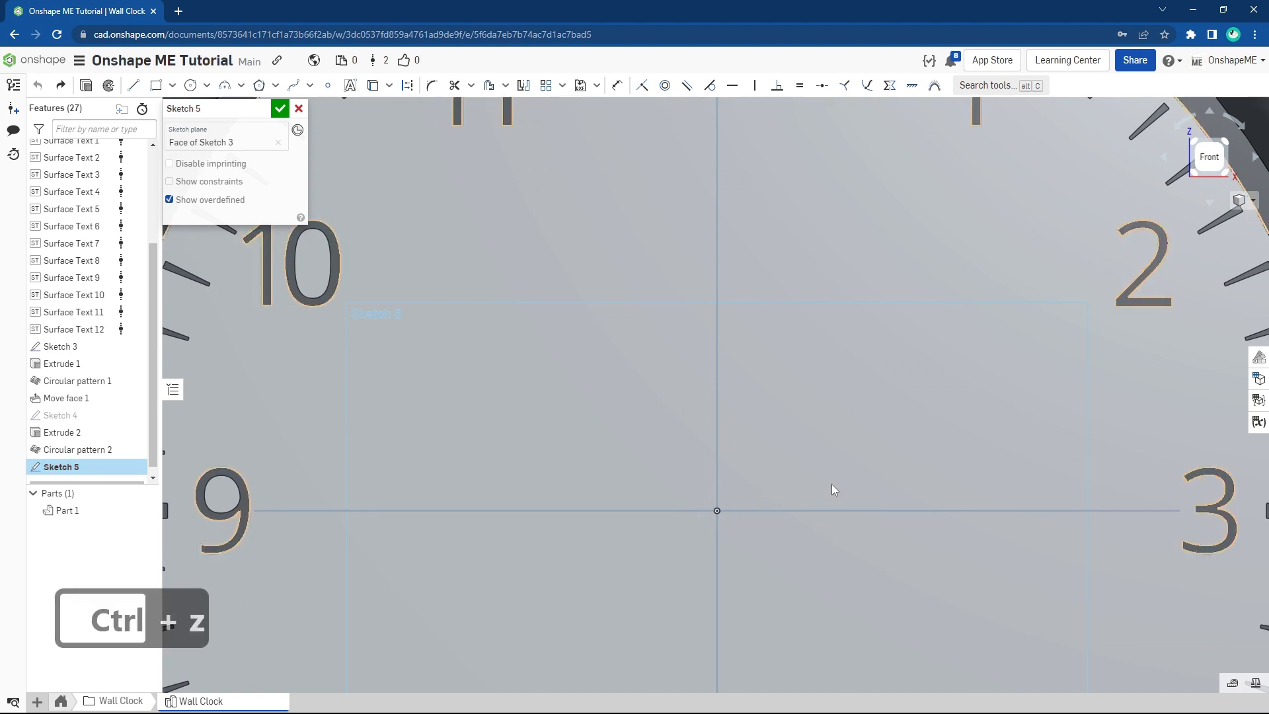
# Step: Sketch a circle centred on the dial's origin and set its diameter to 1 mm
pyautogui.press('s')
pyautogui.click(906, 416)
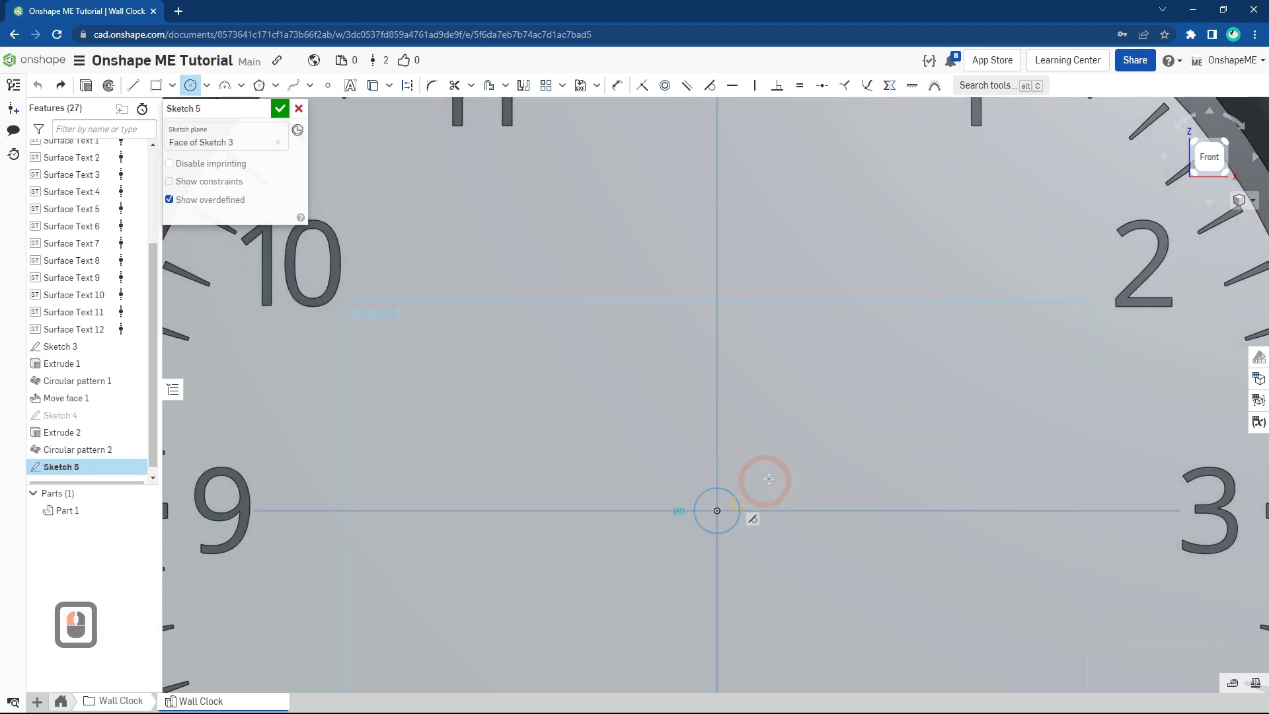
pyautogui.press('Escape')
pyautogui.press('s')
pyautogui.click(1085, 386)
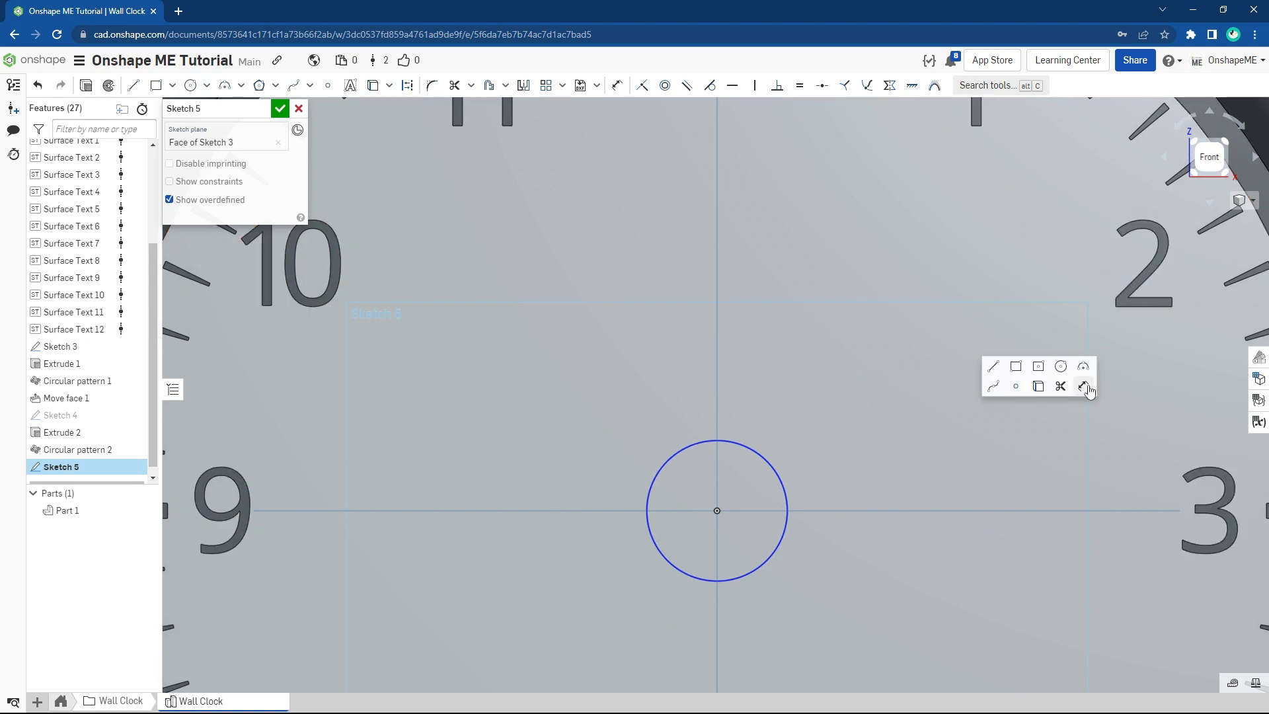
pyautogui.click(887, 413)
pyautogui.write('1')
pyautogui.press('Return')
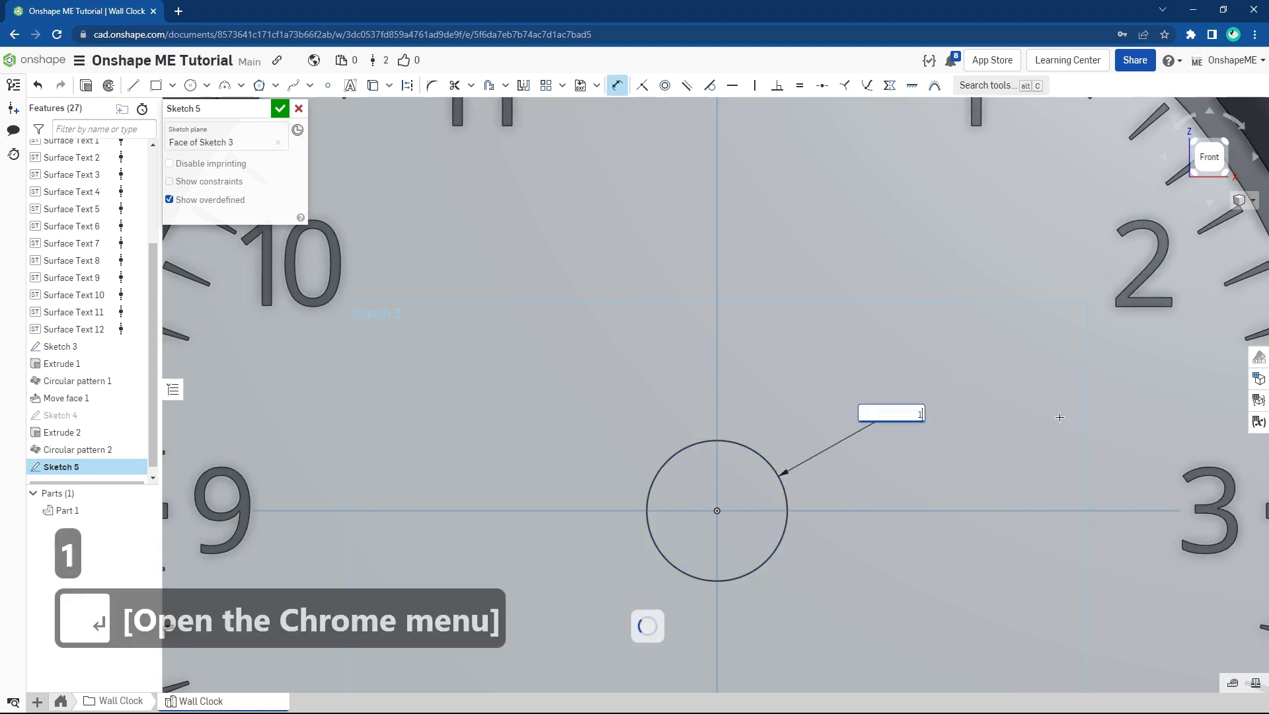
# Step: Extrude the small centre circle as a blind addition merged into Part 1 to form a short pin
pyautogui.scroll(3, 718, 513)
pyautogui.scroll(-4, 719, 510)
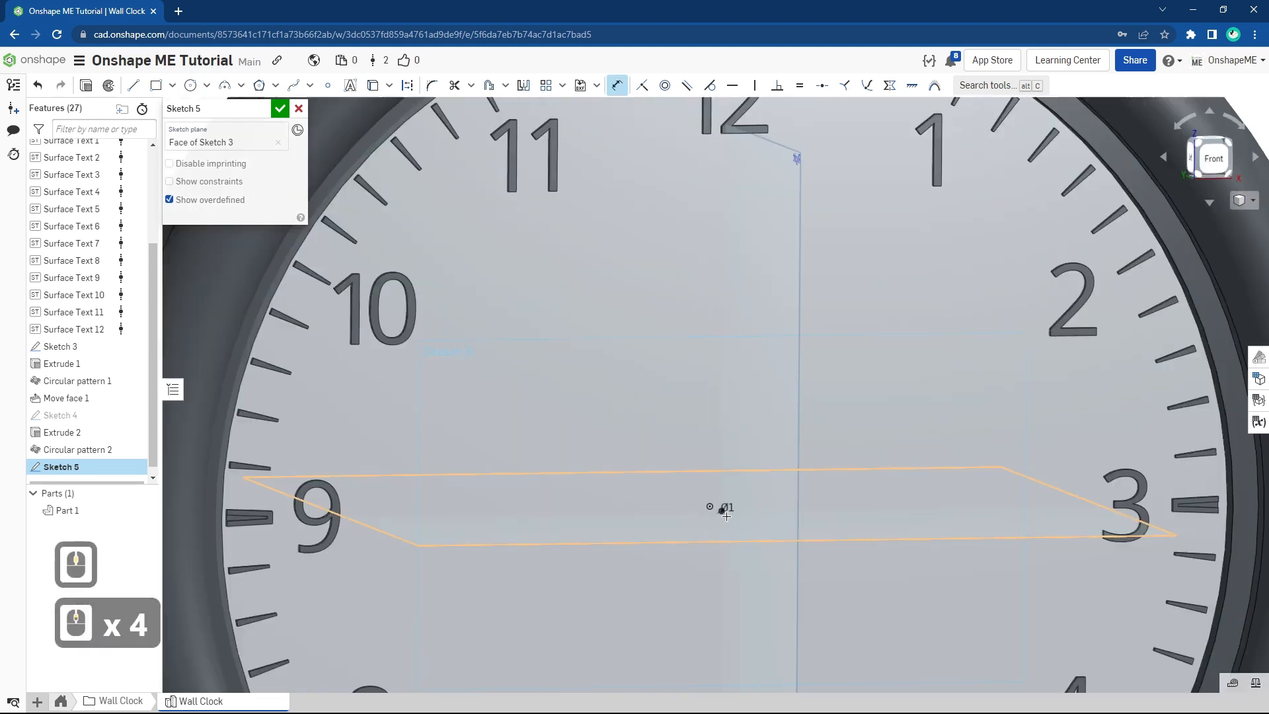
pyautogui.click(87, 85)
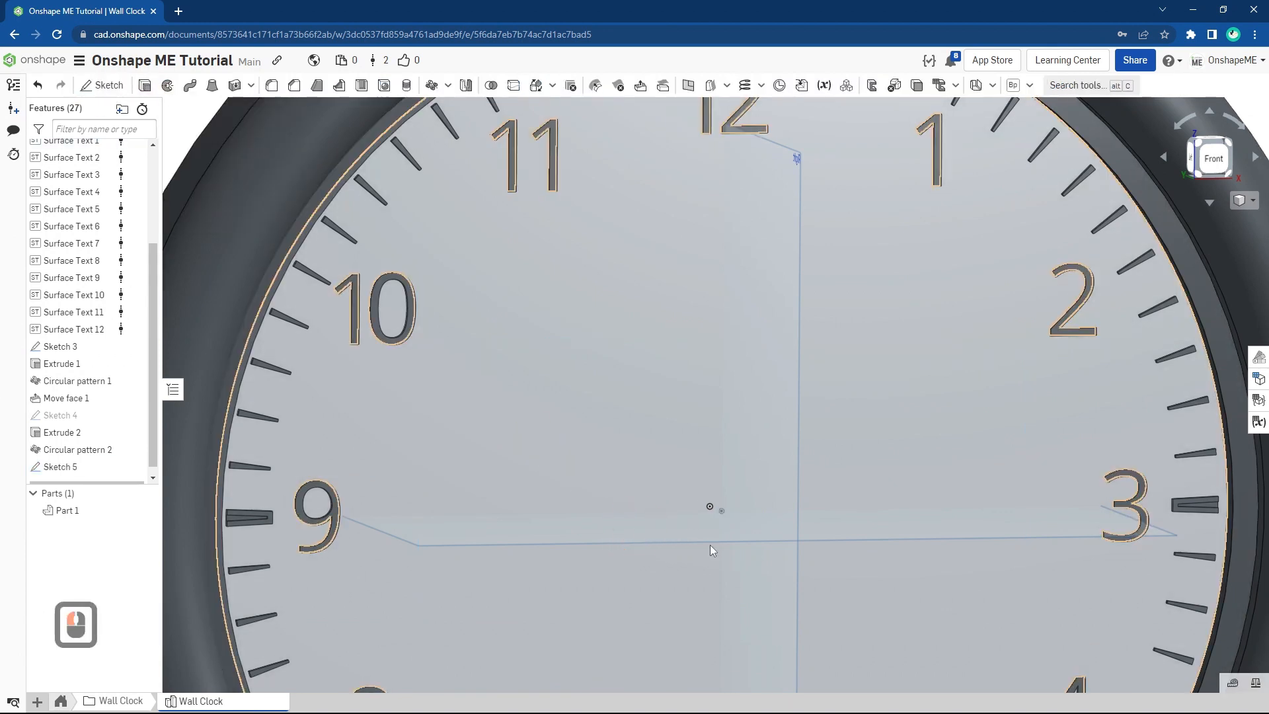
pyautogui.scroll(3, 709, 539)
pyautogui.click(251, 220)
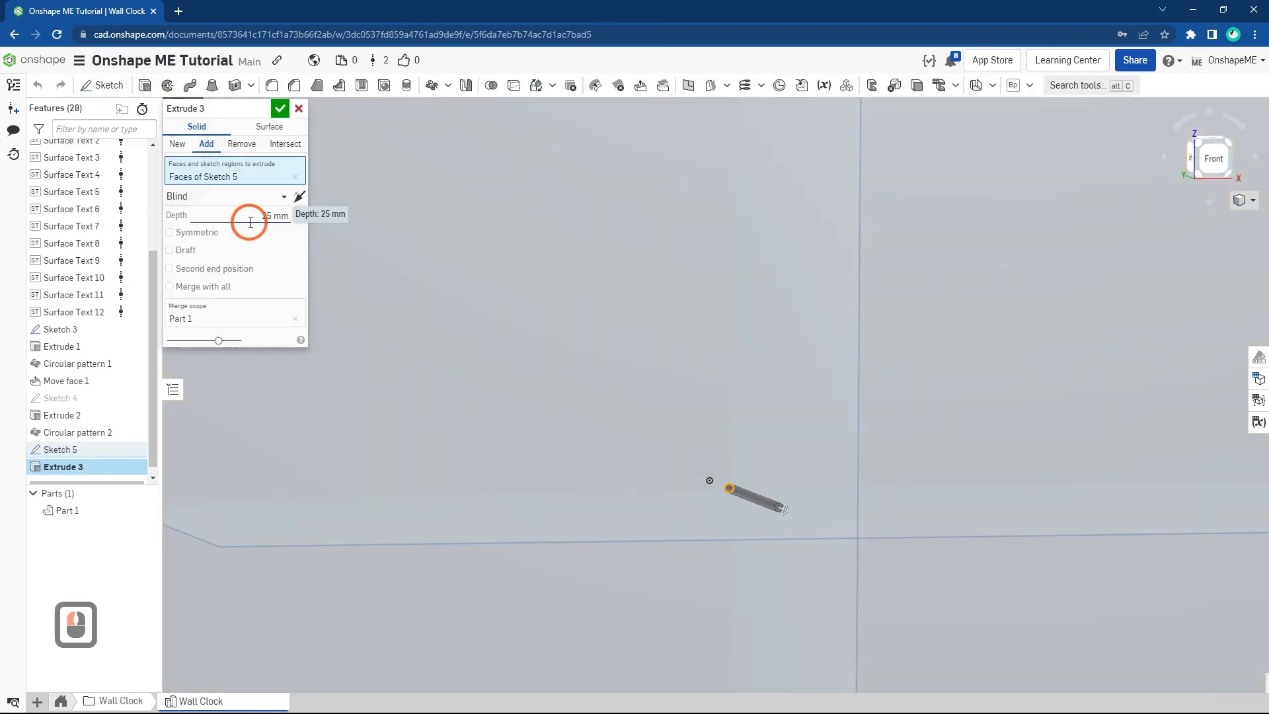
pyautogui.press('Return')
pyautogui.click(280, 109)
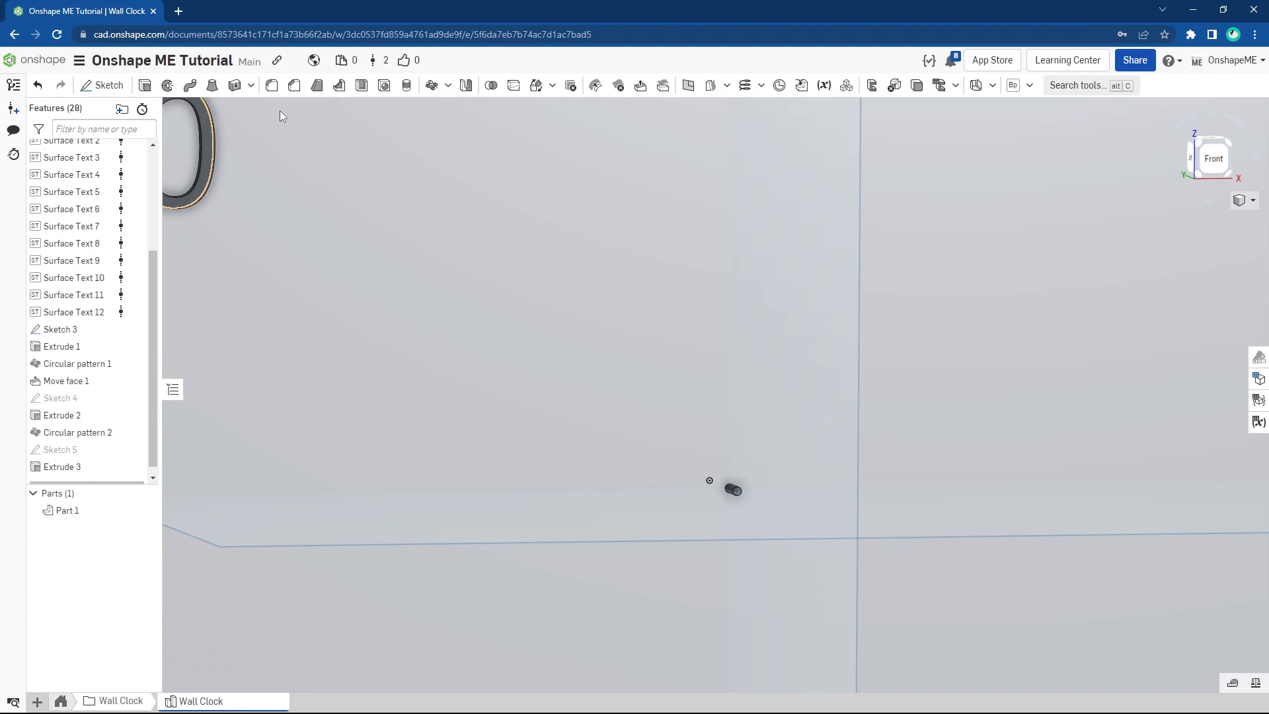
# Step: Start a new sketch on the central dial face of Sketch 3 and view it head-on
pyautogui.scroll(-4, 411, 177)
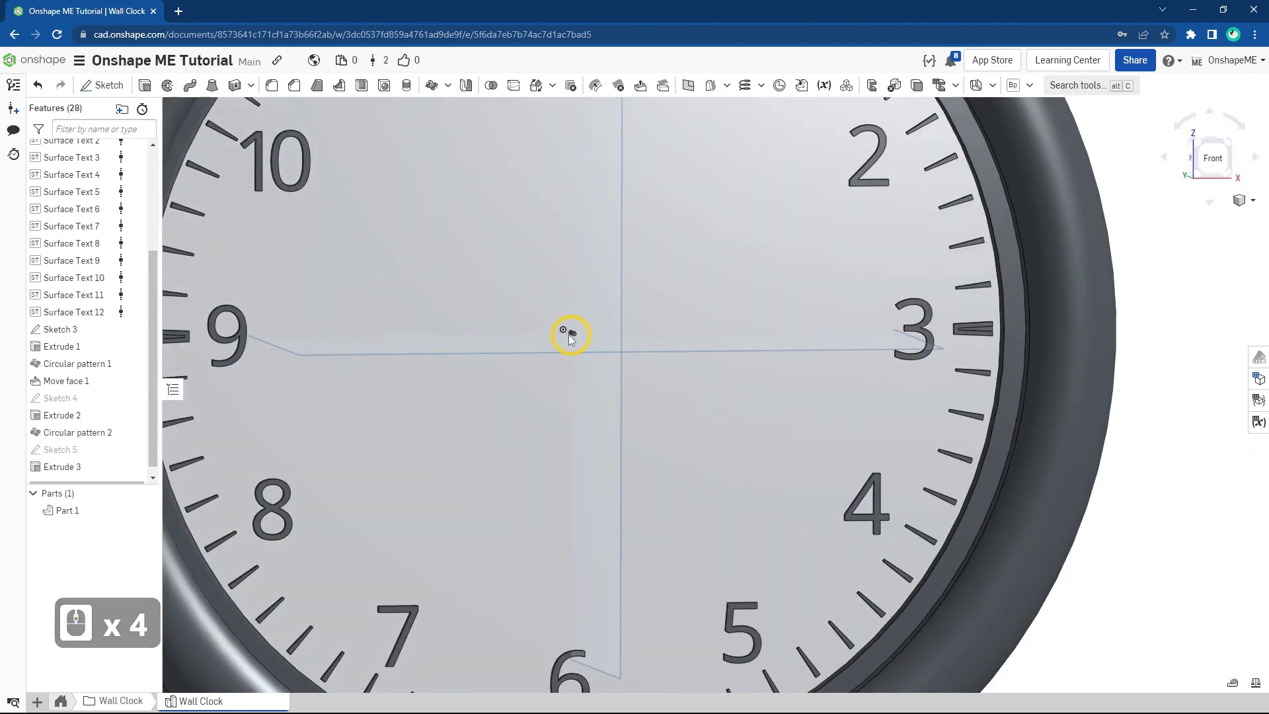
pyautogui.scroll(7, 568, 334)
pyautogui.scroll(6, 569, 331)
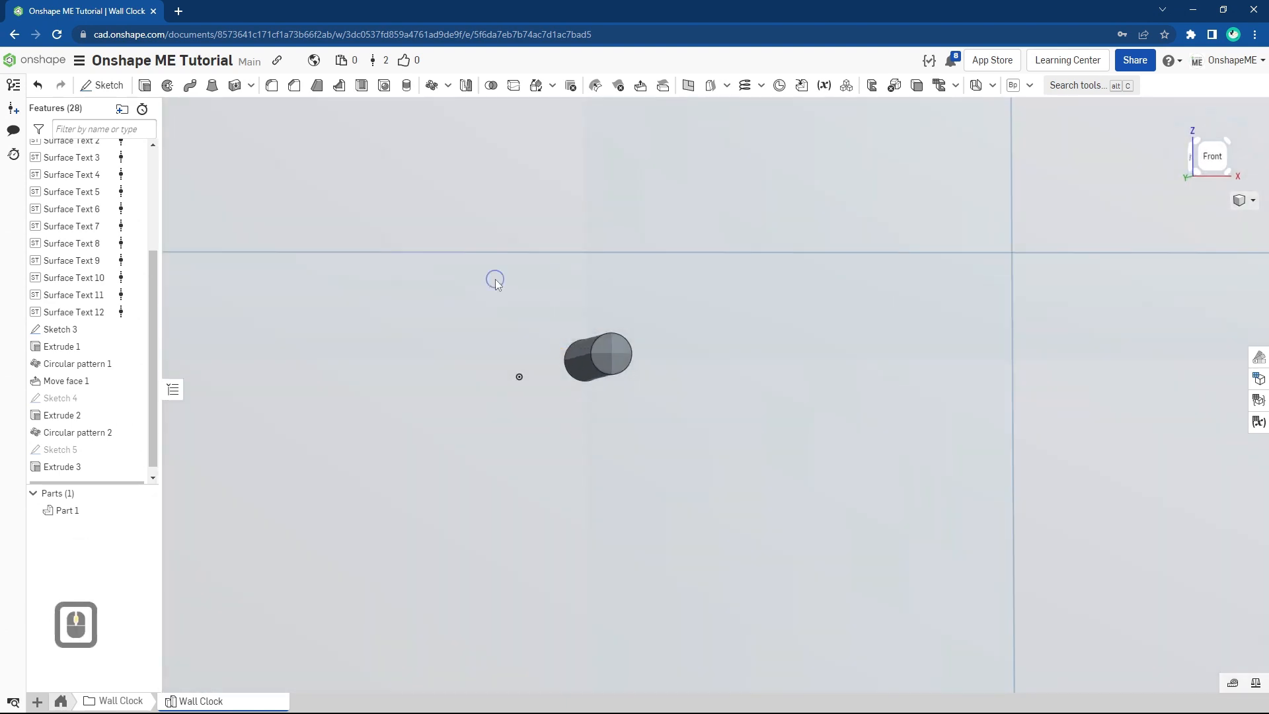
pyautogui.rightClick(494, 279)
pyautogui.click(546, 346)
pyautogui.click(702, 368)
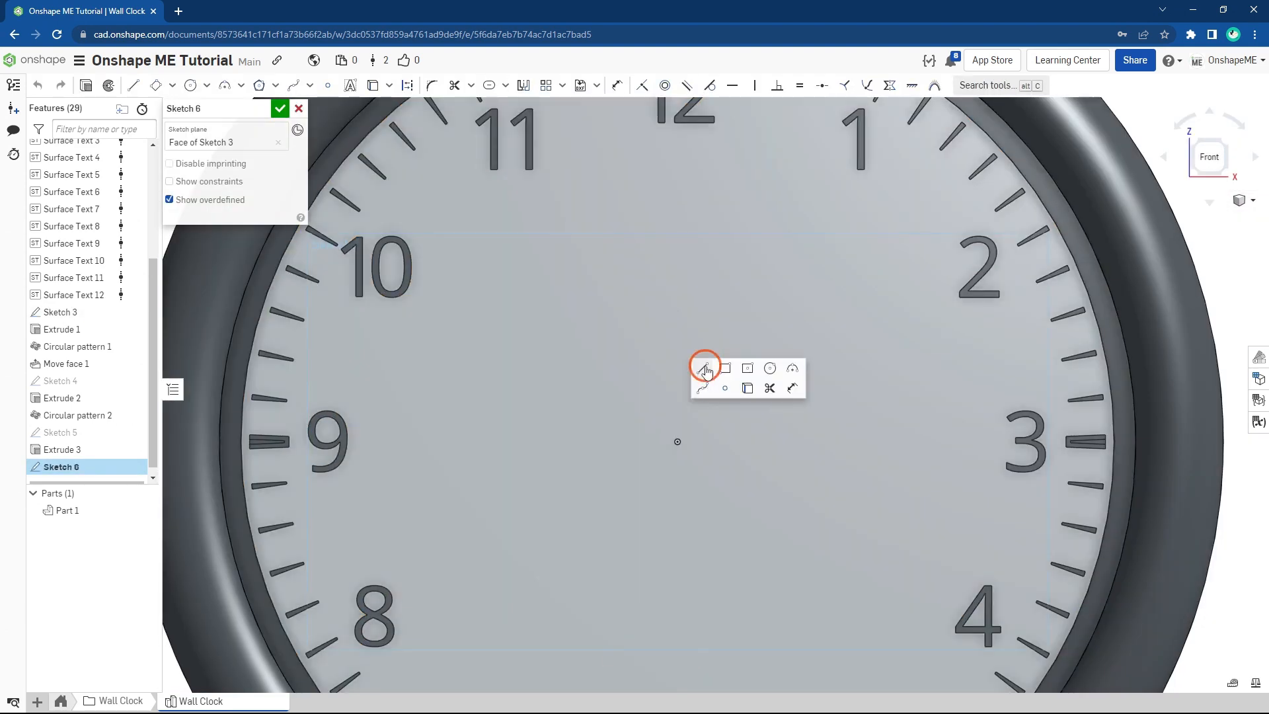
pyautogui.press('Escape')
pyautogui.press('s')
pyautogui.press('Escape')
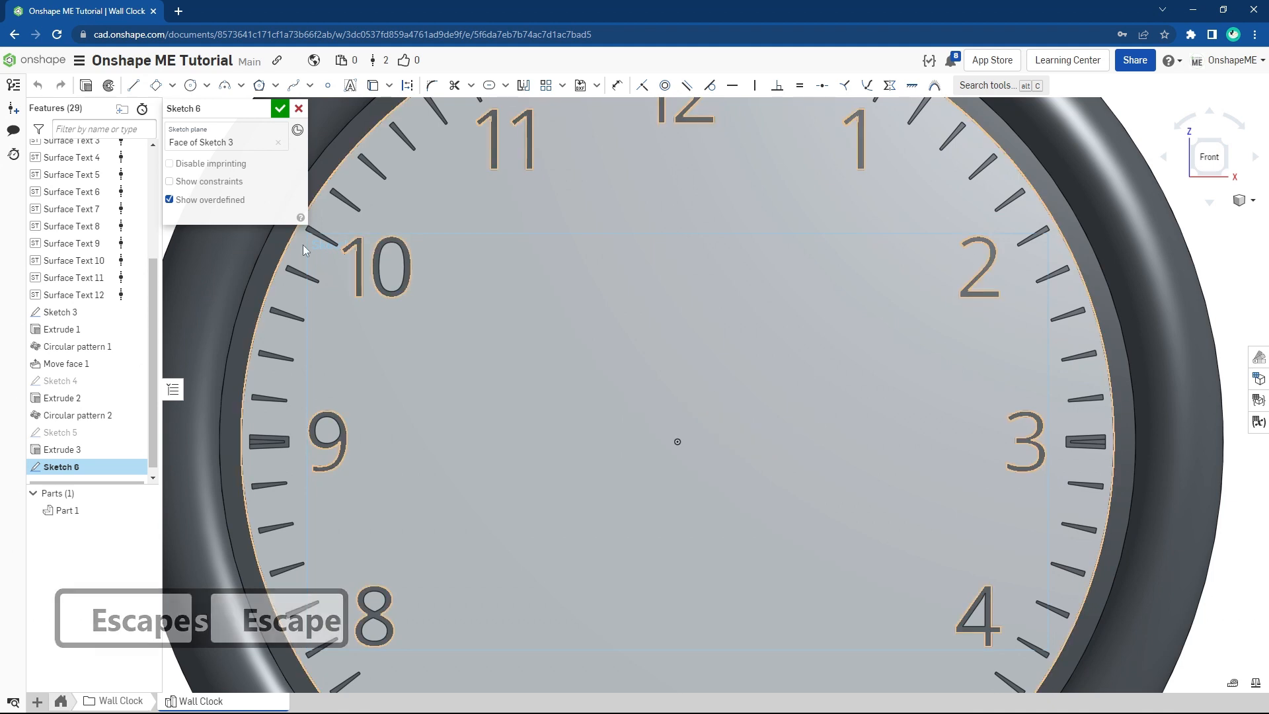
# Step: Sketch a tilted aligned rectangle about 52.5 mm by 8.5 mm just above the dial's centre, pointing towards the 2 o'clock mark
pyautogui.click(742, 482)
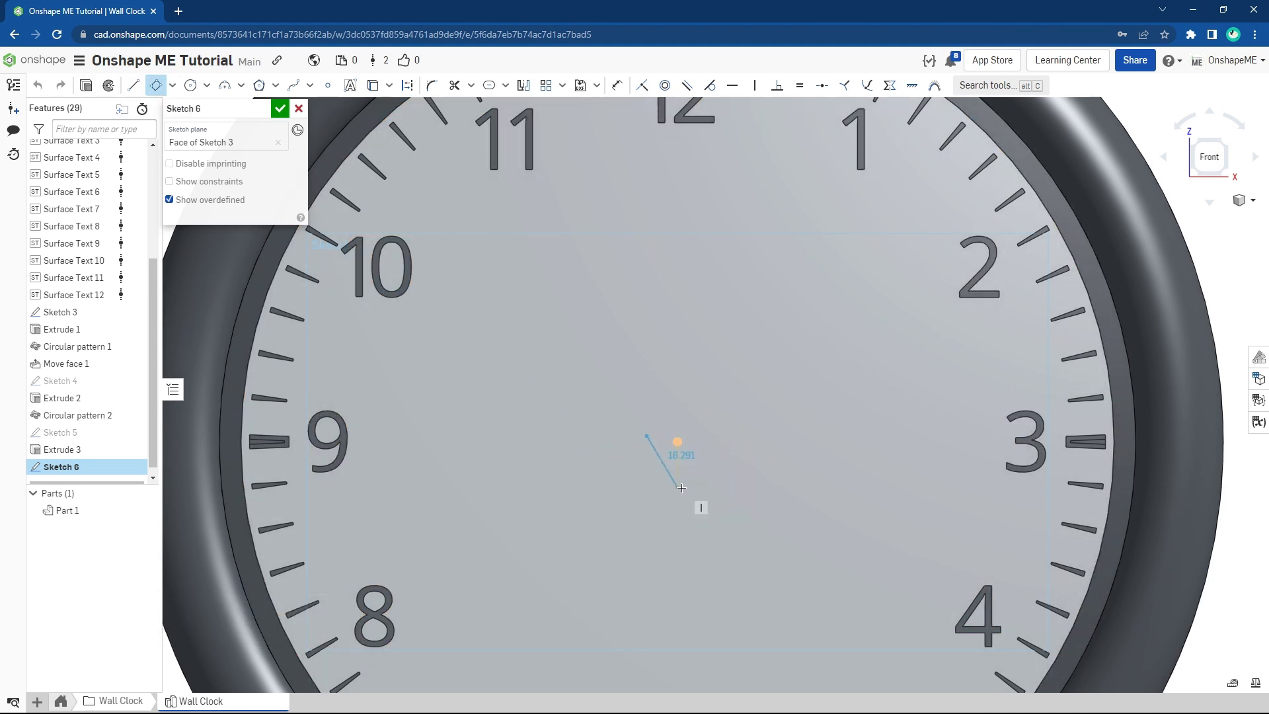
pyautogui.press('Escape')
pyautogui.click(156, 85)
pyautogui.click(607, 383)
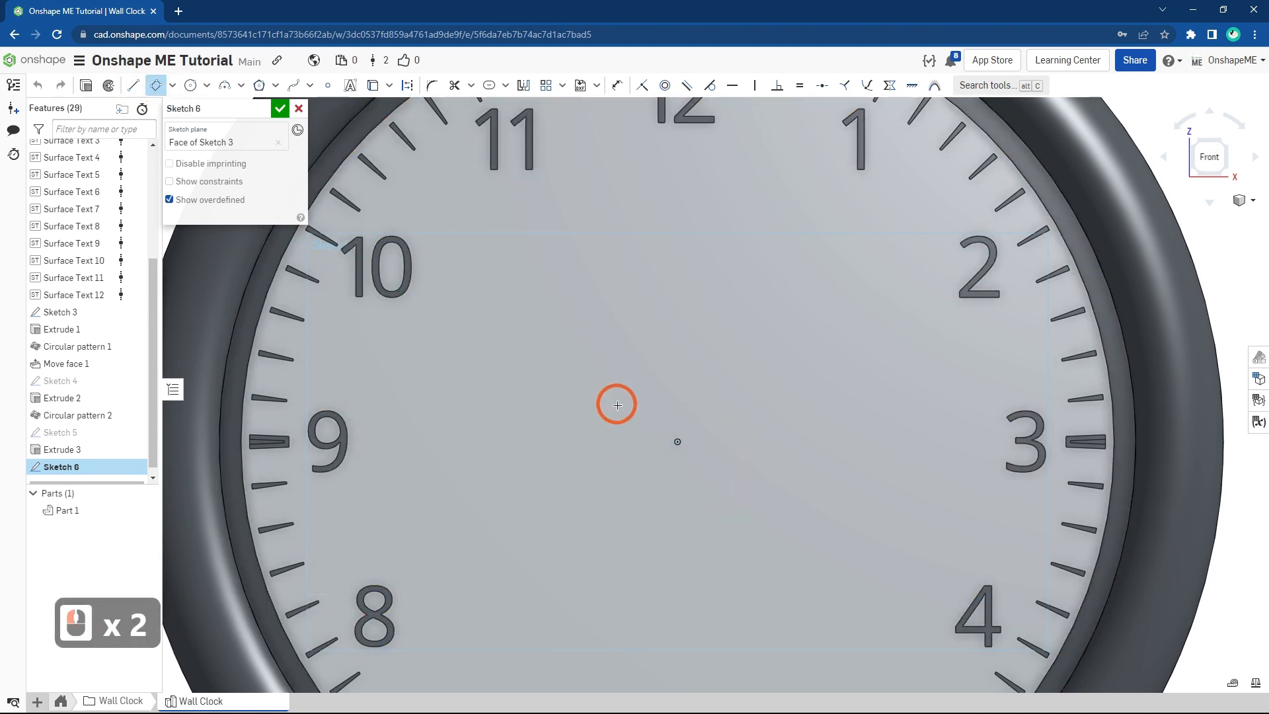
pyautogui.click(623, 416)
pyautogui.click(826, 291)
pyautogui.press('Escape')
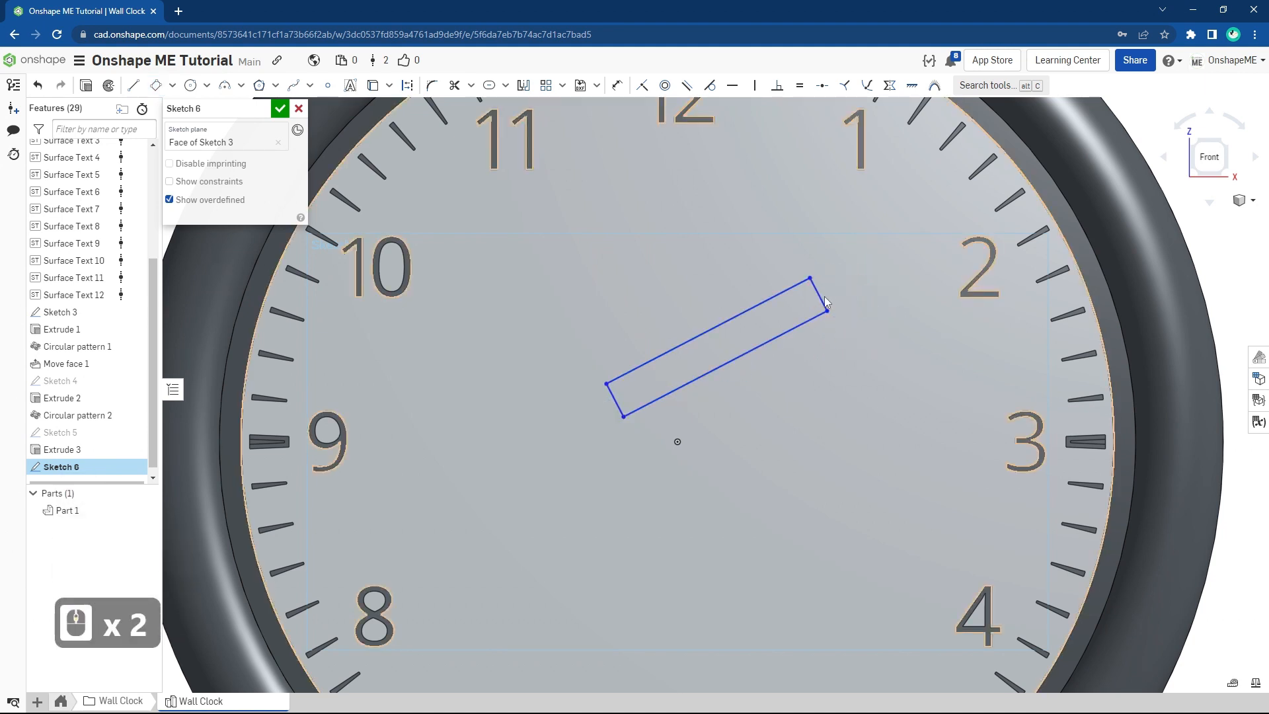
# Step: Constrain the rectangle's outer short edge parallel to the outer end edge of the 2 o'clock tick
pyautogui.scroll(2, 824, 296)
pyautogui.press('Escape')
pyautogui.click(821, 307)
pyautogui.scroll(5, 1137, 198)
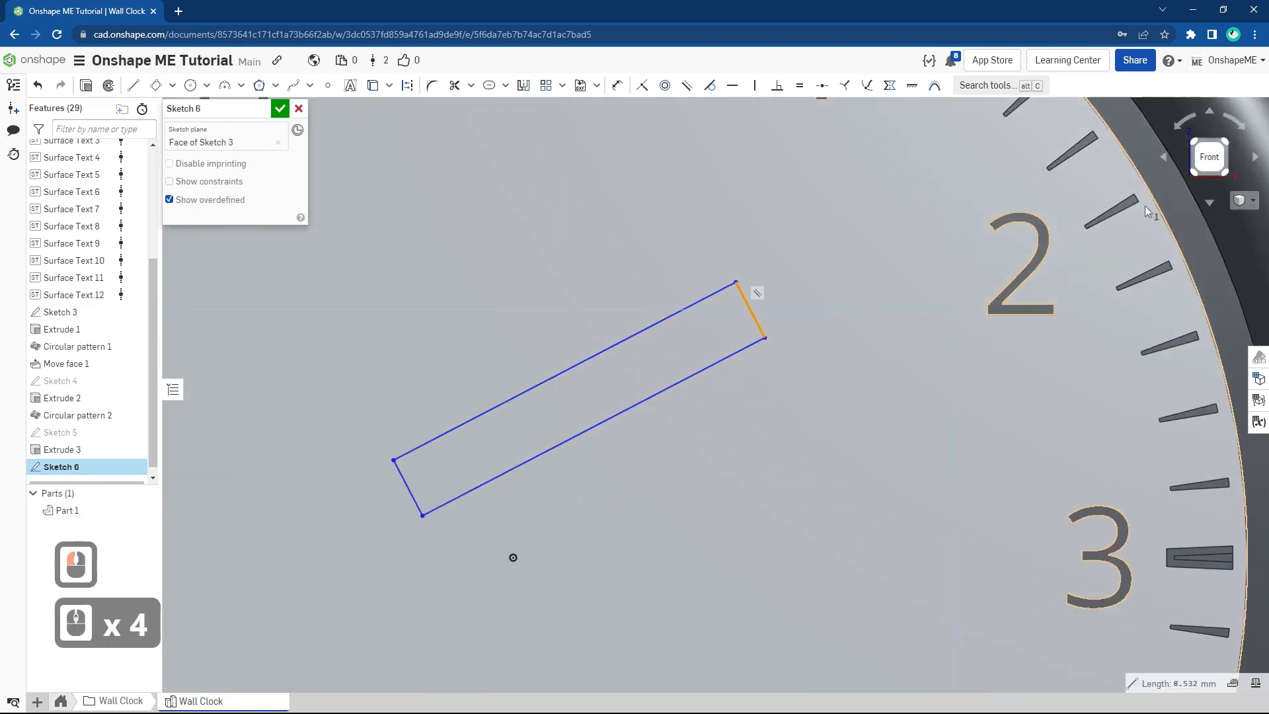
pyautogui.scroll(6, 1129, 189)
pyautogui.click(1129, 190)
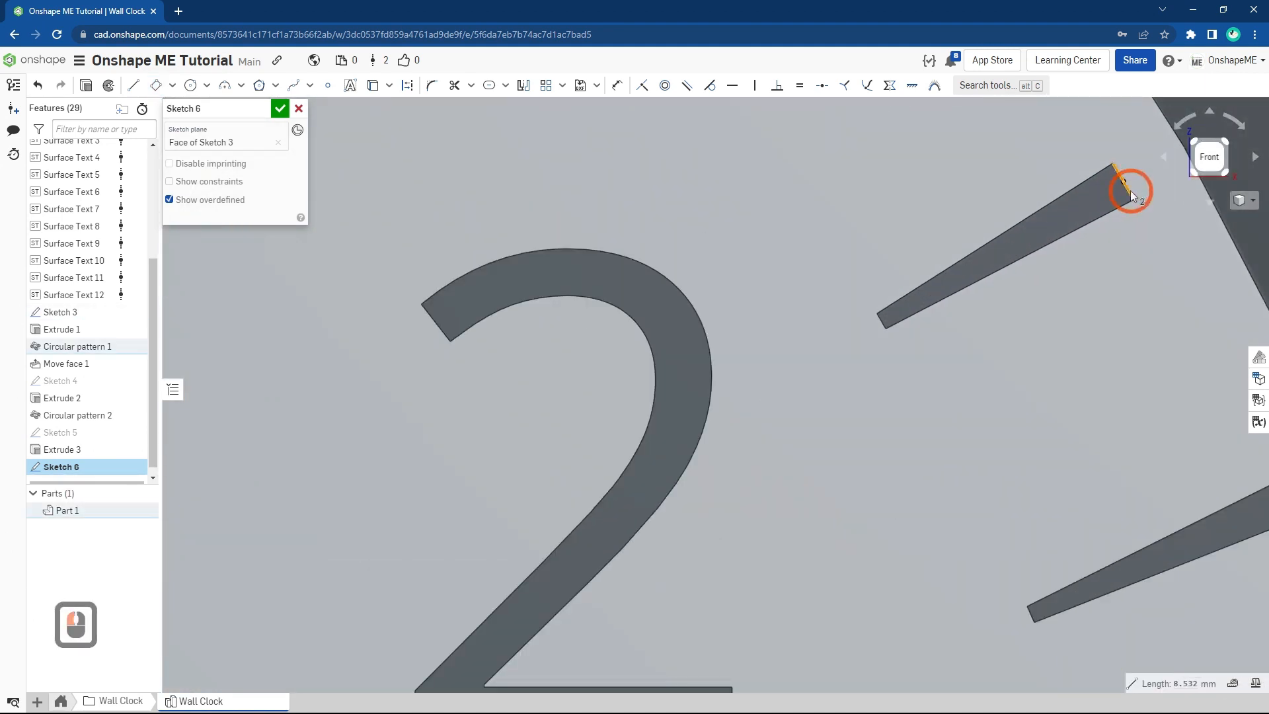
pyautogui.click(689, 87)
pyautogui.scroll(-16, 922, 324)
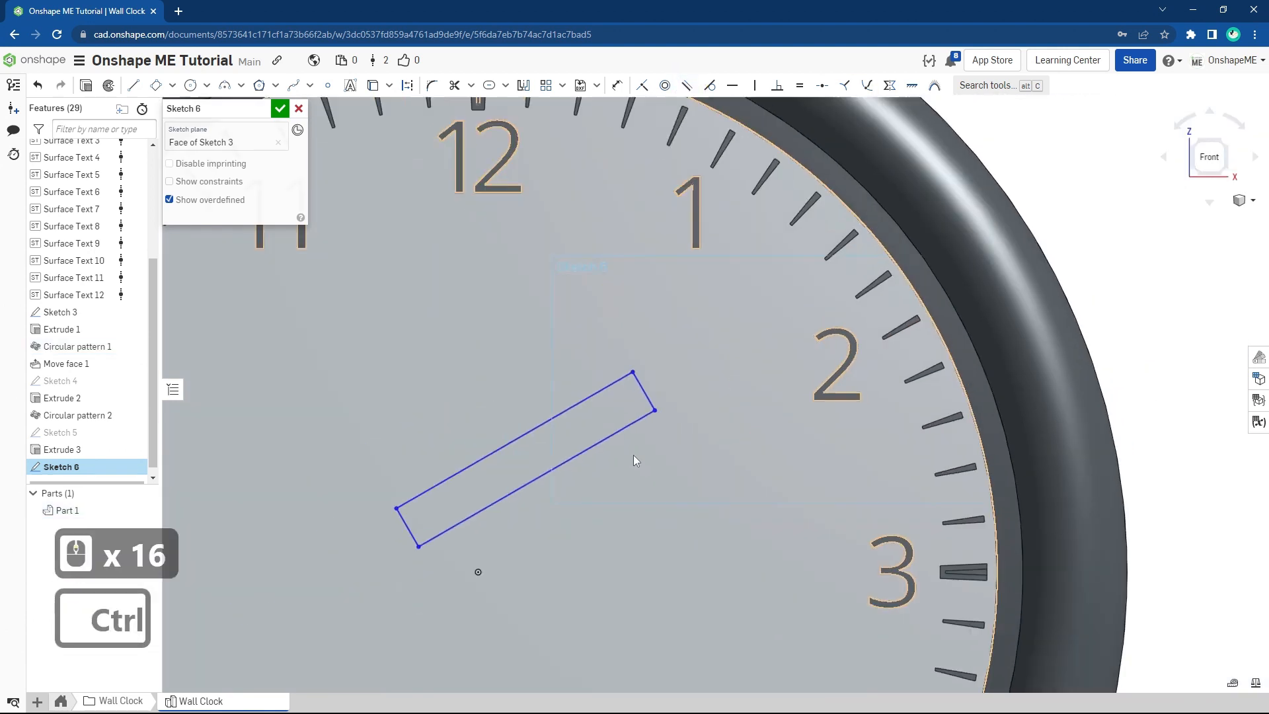
# Step: Draw a centreline through the rectangle joining the midpoints of its two short edges
pyautogui.keyDown('ctrl'); pyautogui.moveTo(619, 450); pyautogui.dragTo(625, 440, button='middle'); pyautogui.keyUp('ctrl')
pyautogui.scroll(8, 577, 486)
pyautogui.press('s')
pyautogui.click(585, 479)
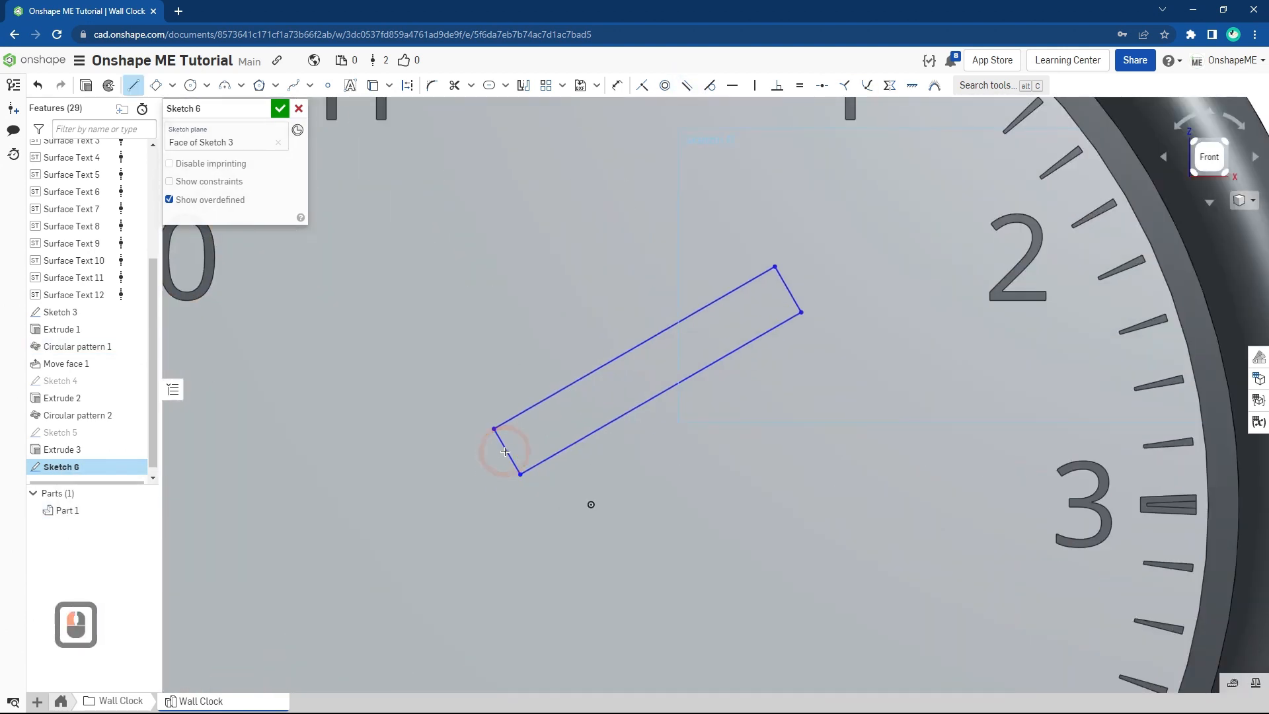
pyautogui.click(788, 292)
pyautogui.press('Escape')
# Step: Dimension the rectangle with a length of 60 mm and a width of 6 mm
pyautogui.press('s')
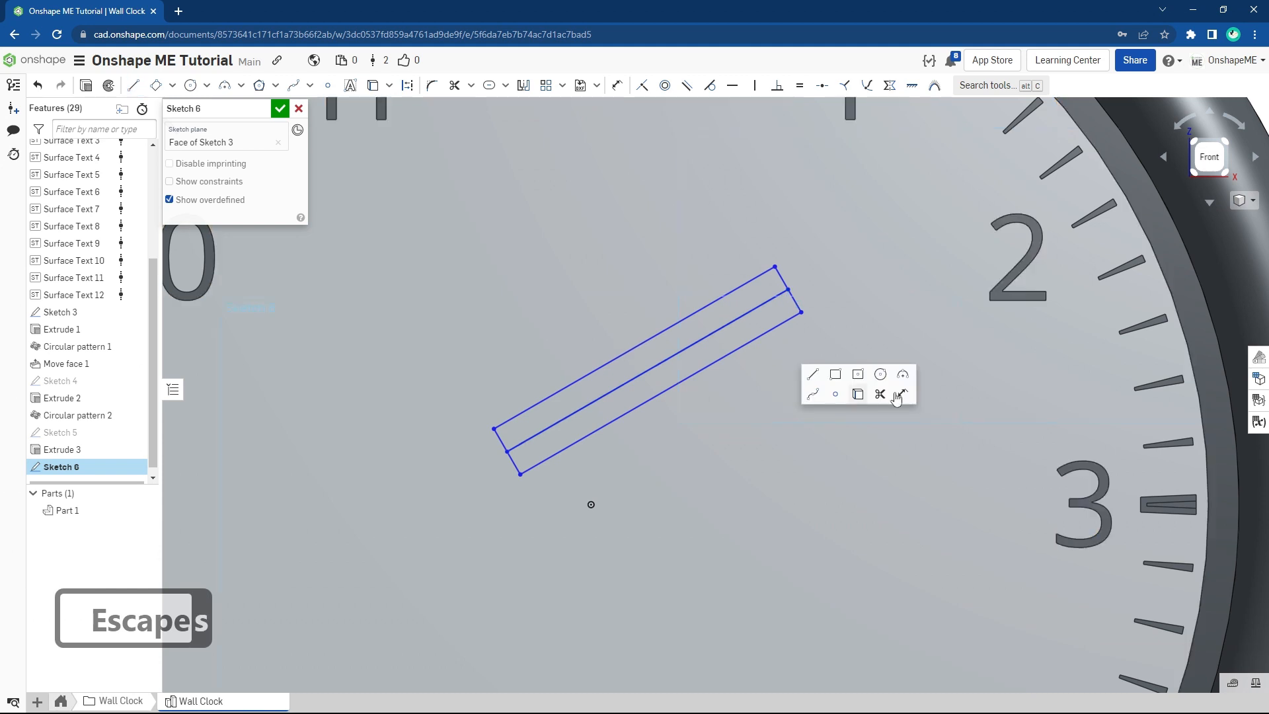
pyautogui.click(903, 396)
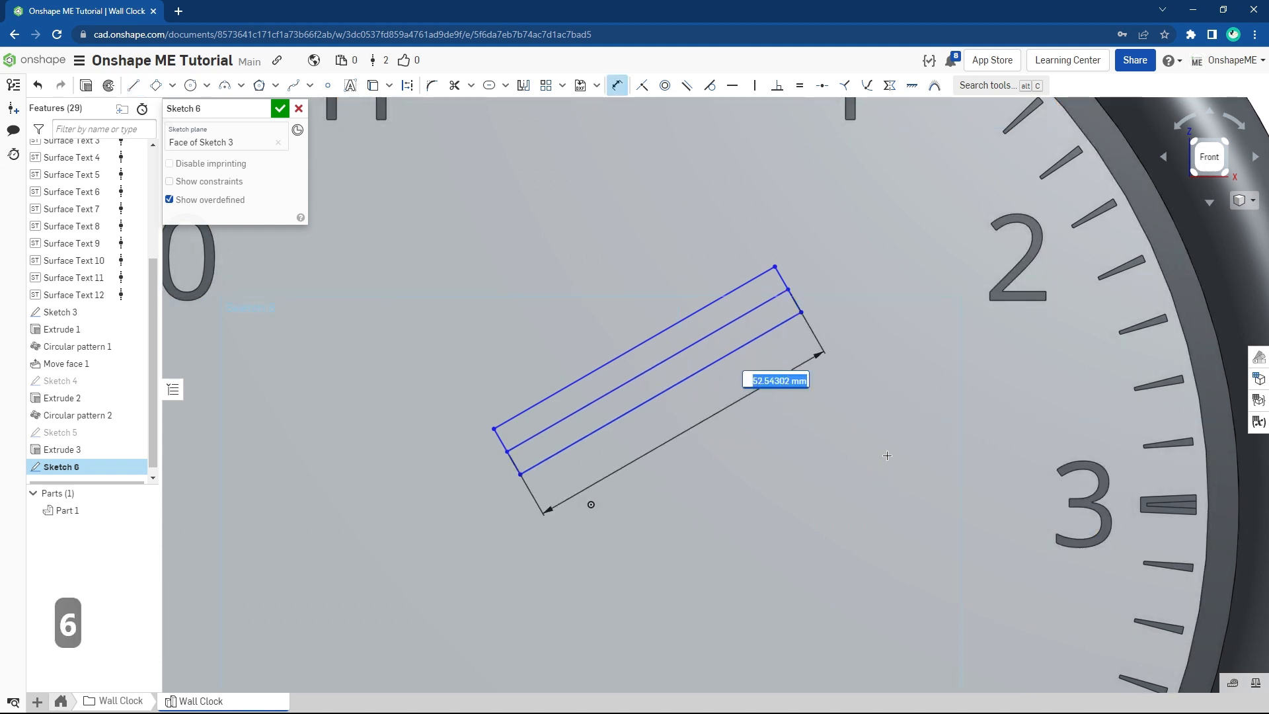
pyautogui.write('60')
pyautogui.press('Return')
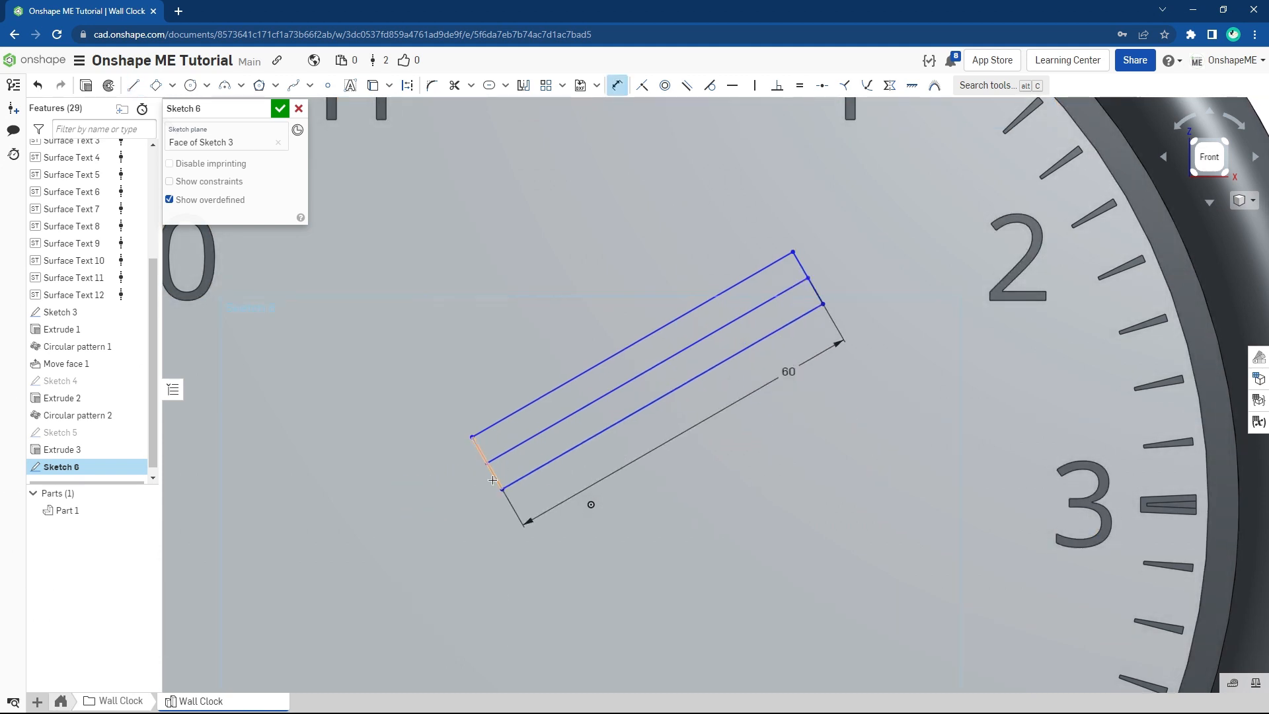
pyautogui.write('6')
pyautogui.press('Return')
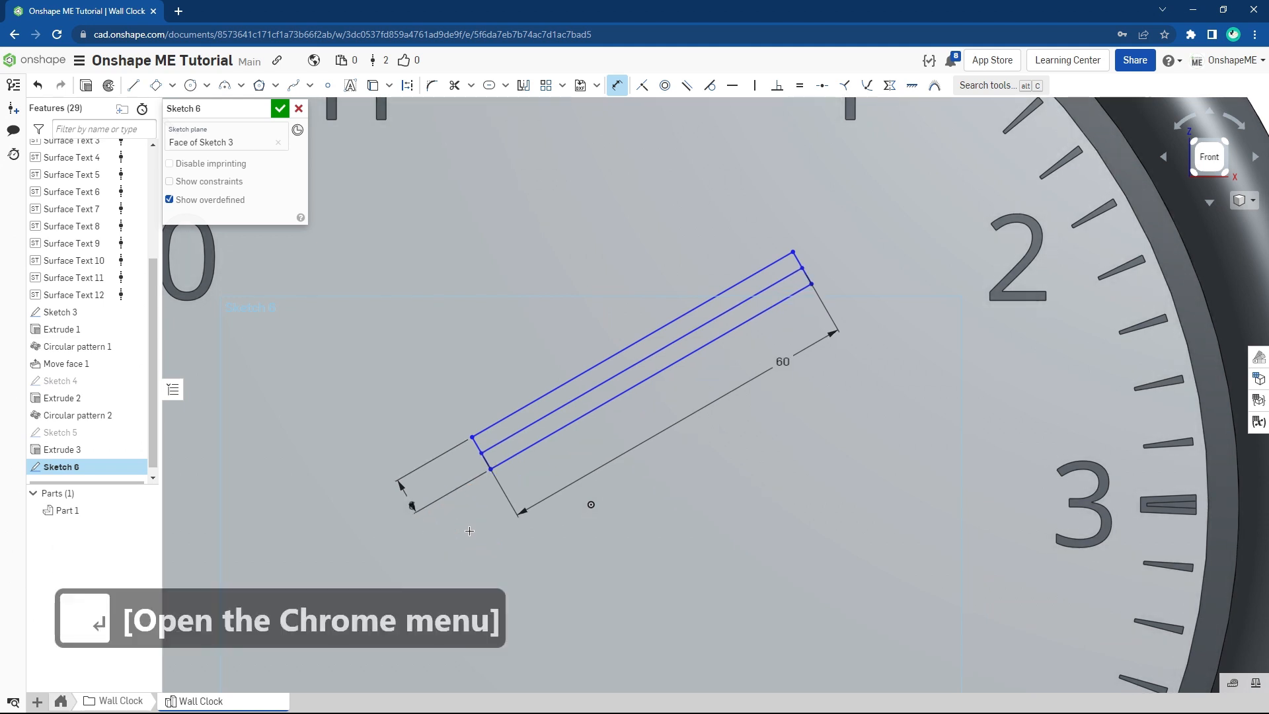
pyautogui.press('Escape')
# Step: Make the rectangle's centreline coincident with the dial's centre point
pyautogui.scroll(2, 521, 487)
pyautogui.scroll(1, 521, 486)
pyautogui.click(531, 404)
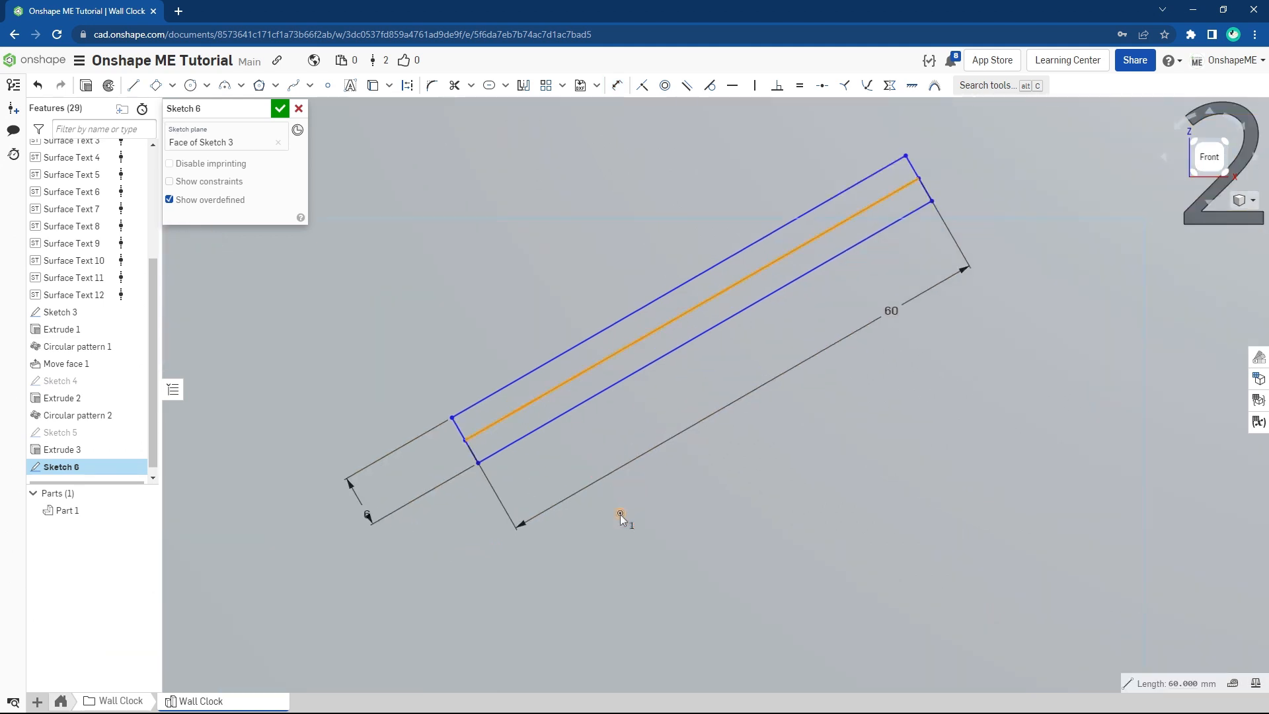
pyautogui.scroll(5, 621, 513)
pyautogui.click(620, 511)
pyautogui.press('i')
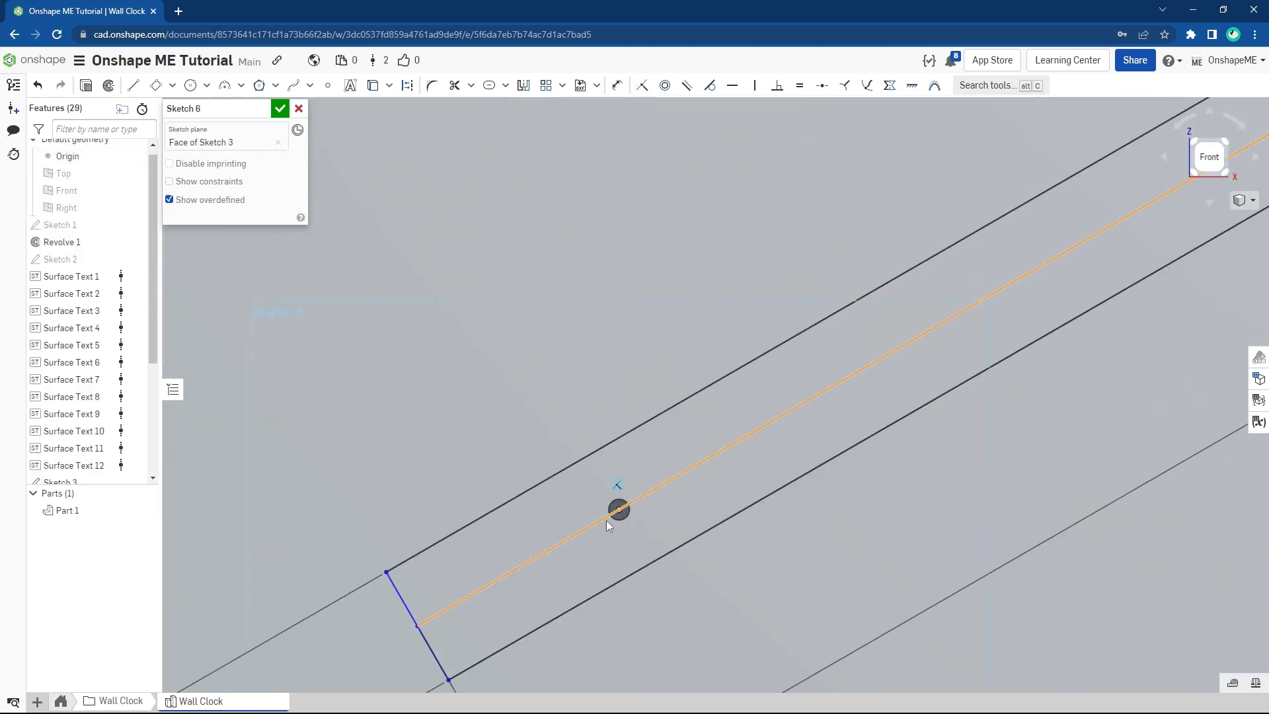
# Step: Set the distance between the dial's centre point and the rectangle's near short edge to 5 mm
pyautogui.scroll(-2, 605, 521)
pyautogui.keyDown('ctrl'); pyautogui.moveTo(569, 497); pyautogui.dragTo(543, 440, button='middle'); pyautogui.keyUp('ctrl')
pyautogui.scroll(2, 562, 482)
pyautogui.press('s')
pyautogui.click(681, 516)
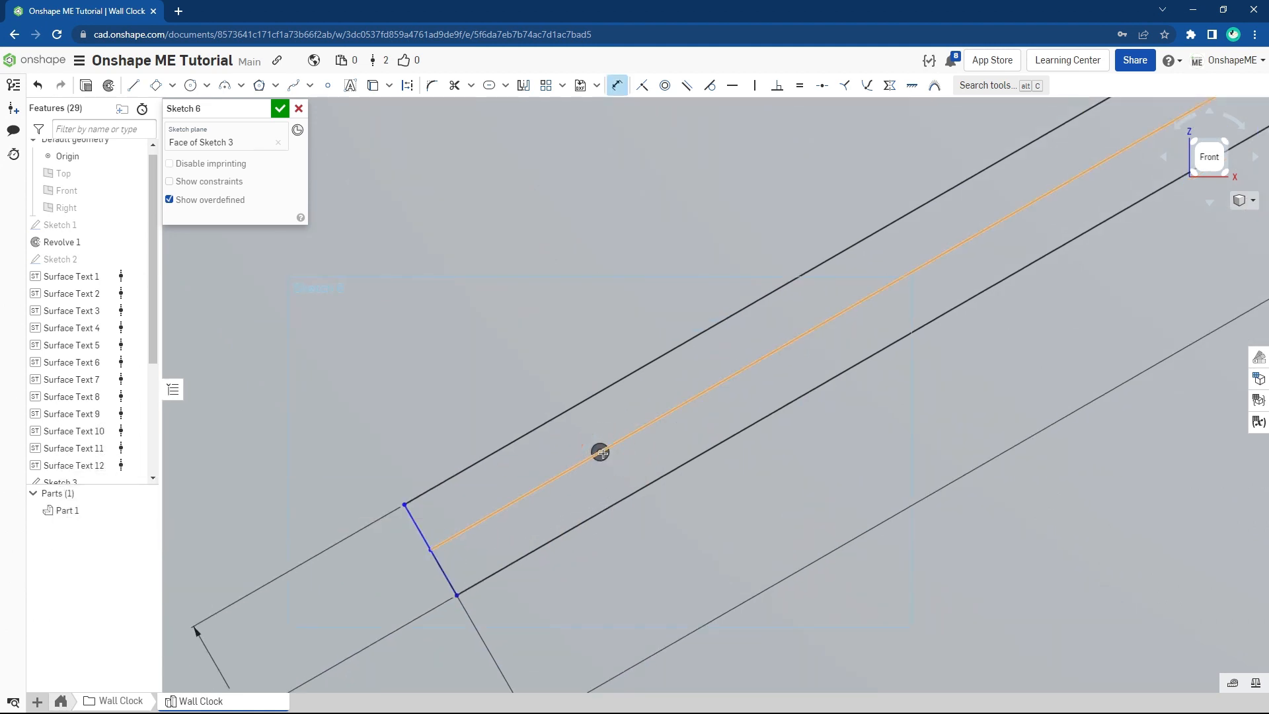
pyautogui.scroll(4, 600, 452)
pyautogui.click(465, 538)
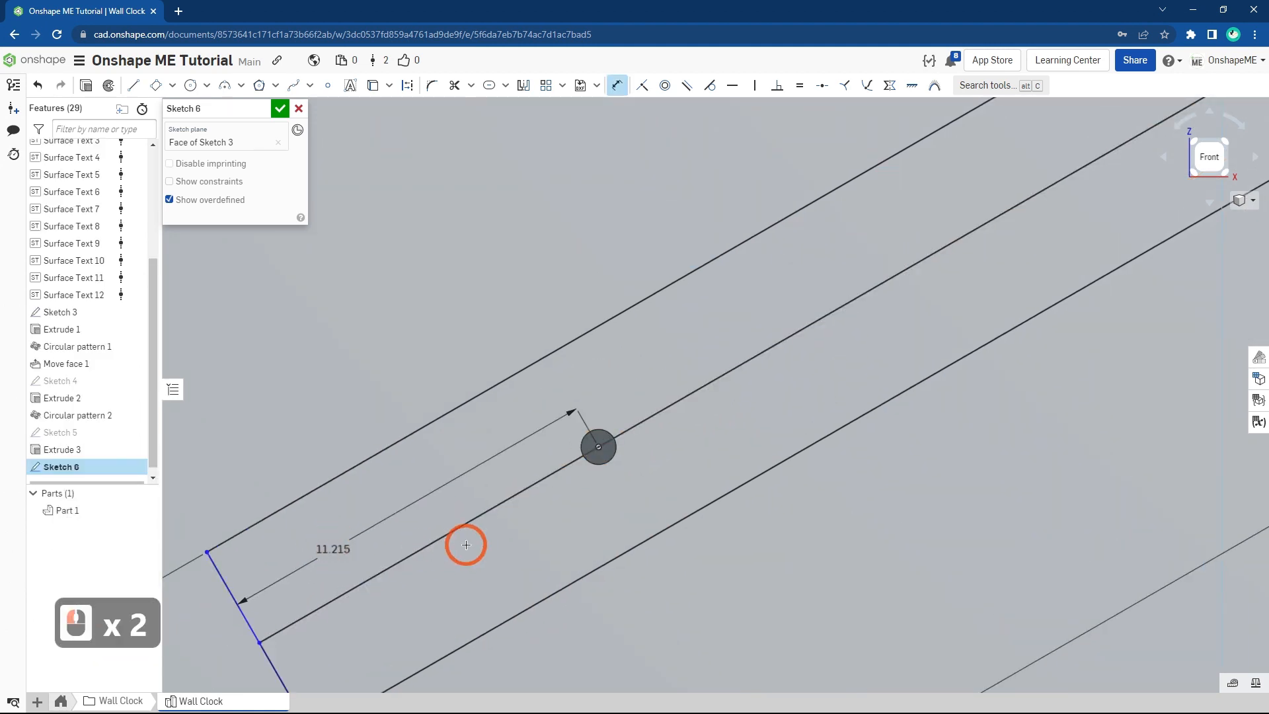
pyautogui.write('5')
pyautogui.press('Return')
pyautogui.scroll(-5, 630, 445)
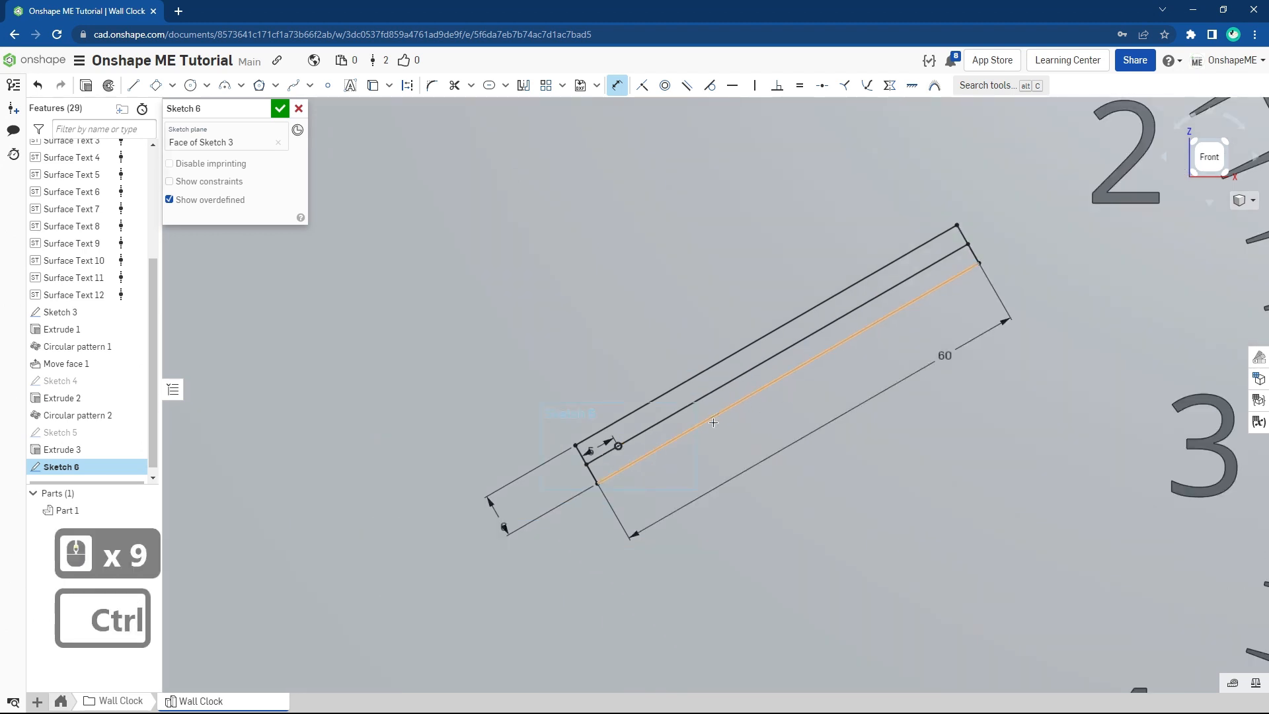
pyautogui.press('Escape')
# Step: Turn the rectangle's centreline into construction geometry and accept the sketch
pyautogui.click(691, 399)
pyautogui.press('q')
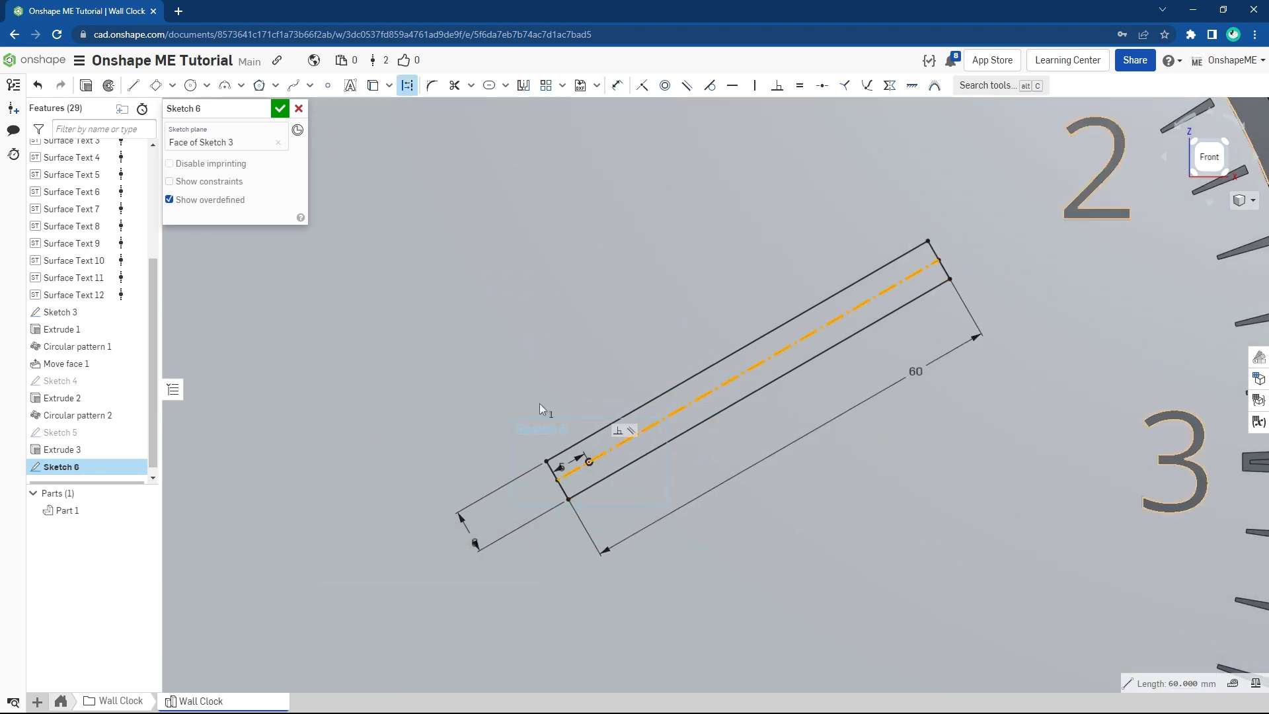
pyautogui.press('Return')
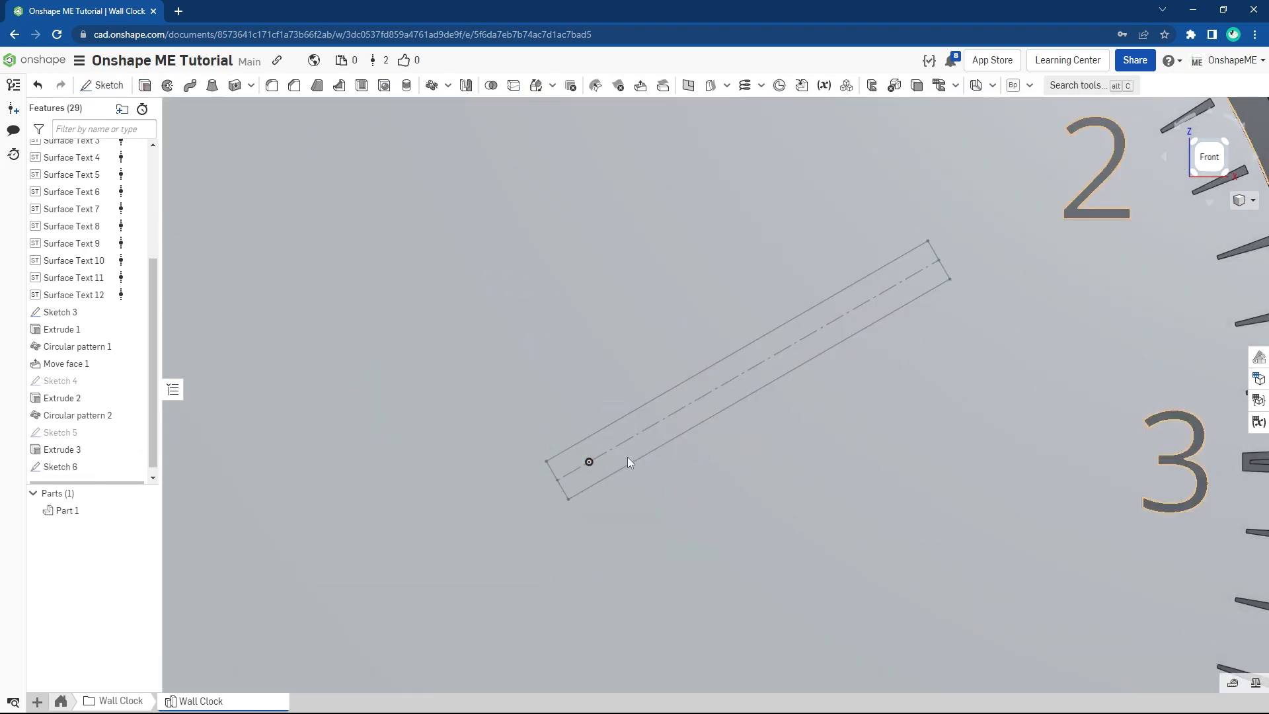
pyautogui.hotkey('shift', 'e')
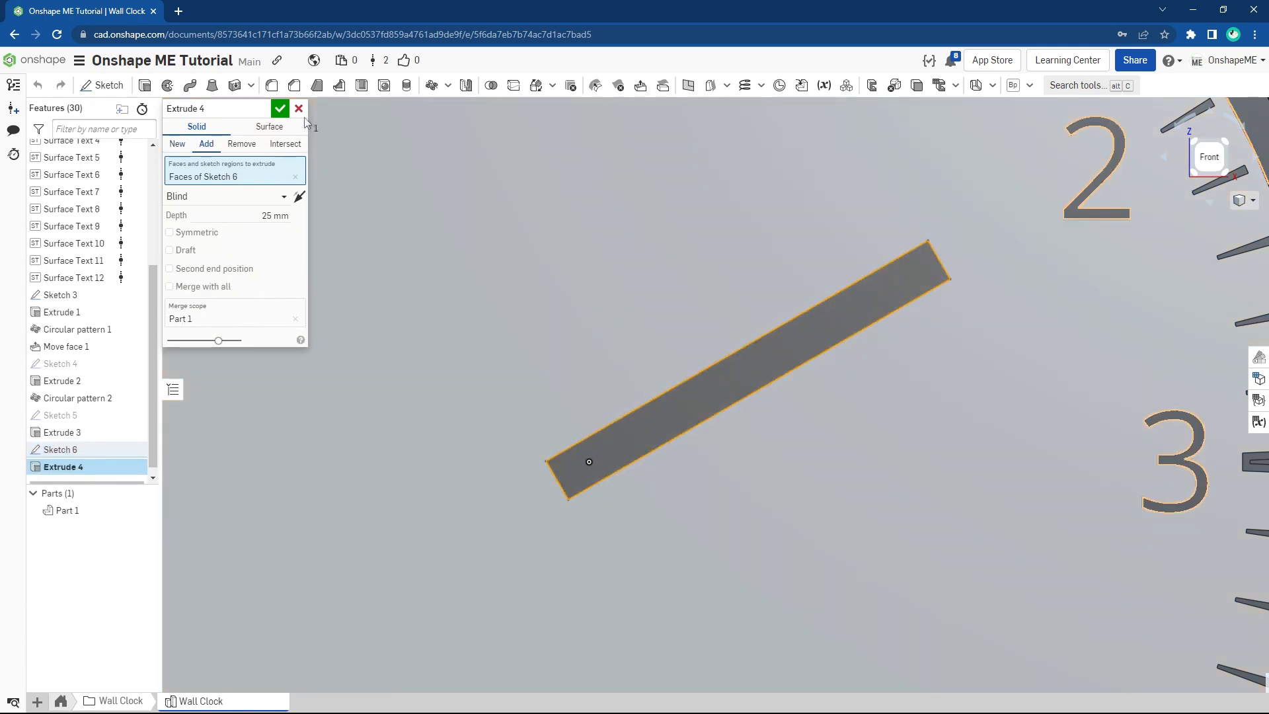
pyautogui.scroll(7, 598, 477)
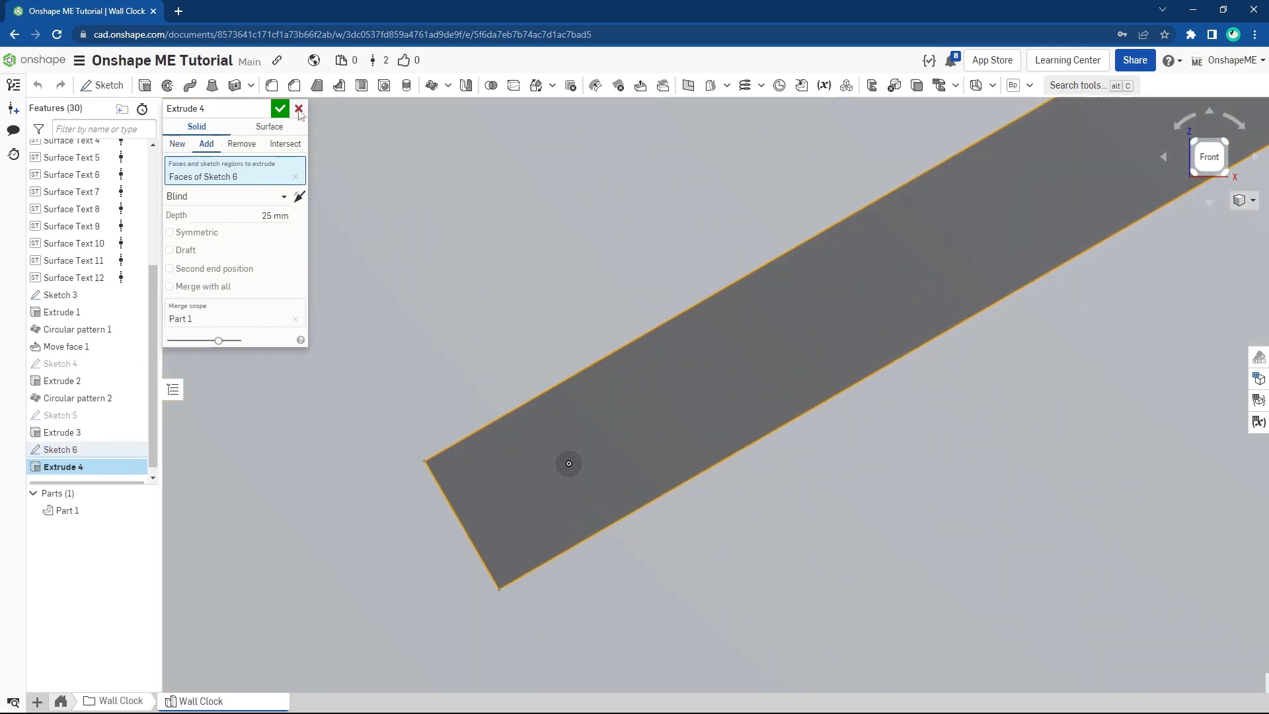
pyautogui.click(299, 110)
# Step: Reopen Sketch 6 for editing and project the centre pin's circular edge into it
pyautogui.rightClick(92, 455)
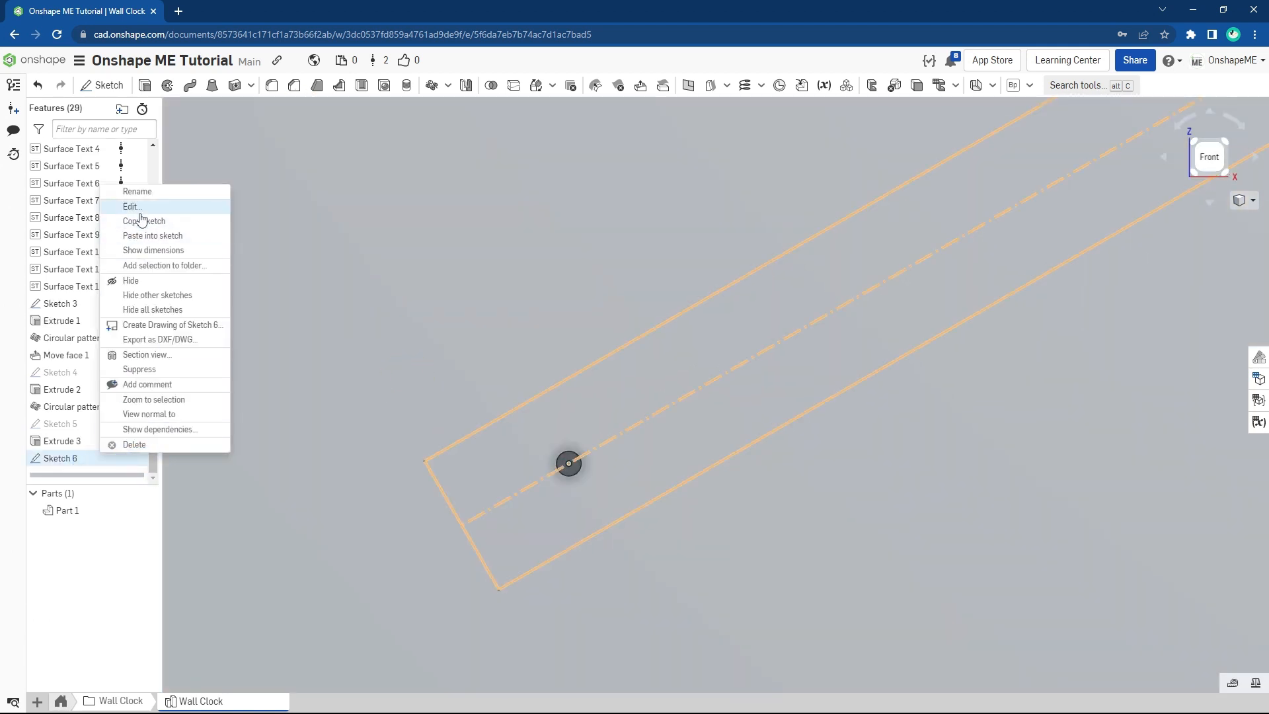
pyautogui.click(139, 208)
pyautogui.scroll(3, 570, 474)
pyautogui.press('s')
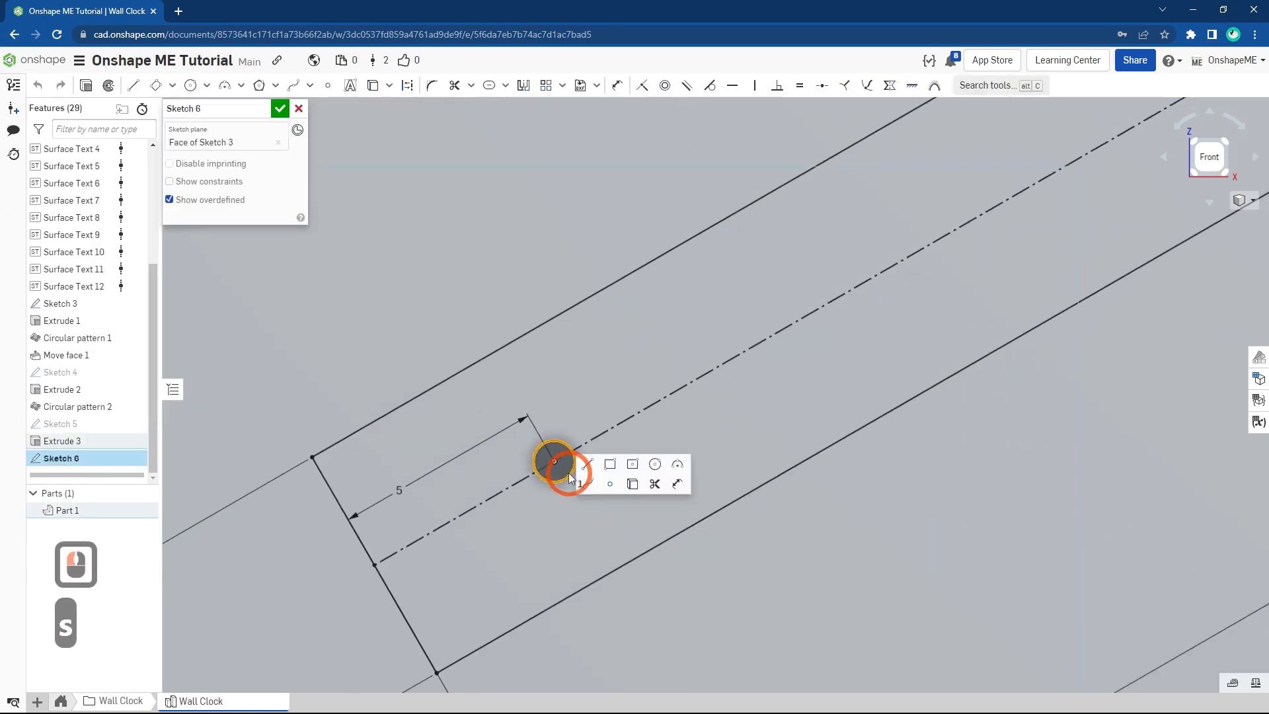
pyautogui.click(633, 484)
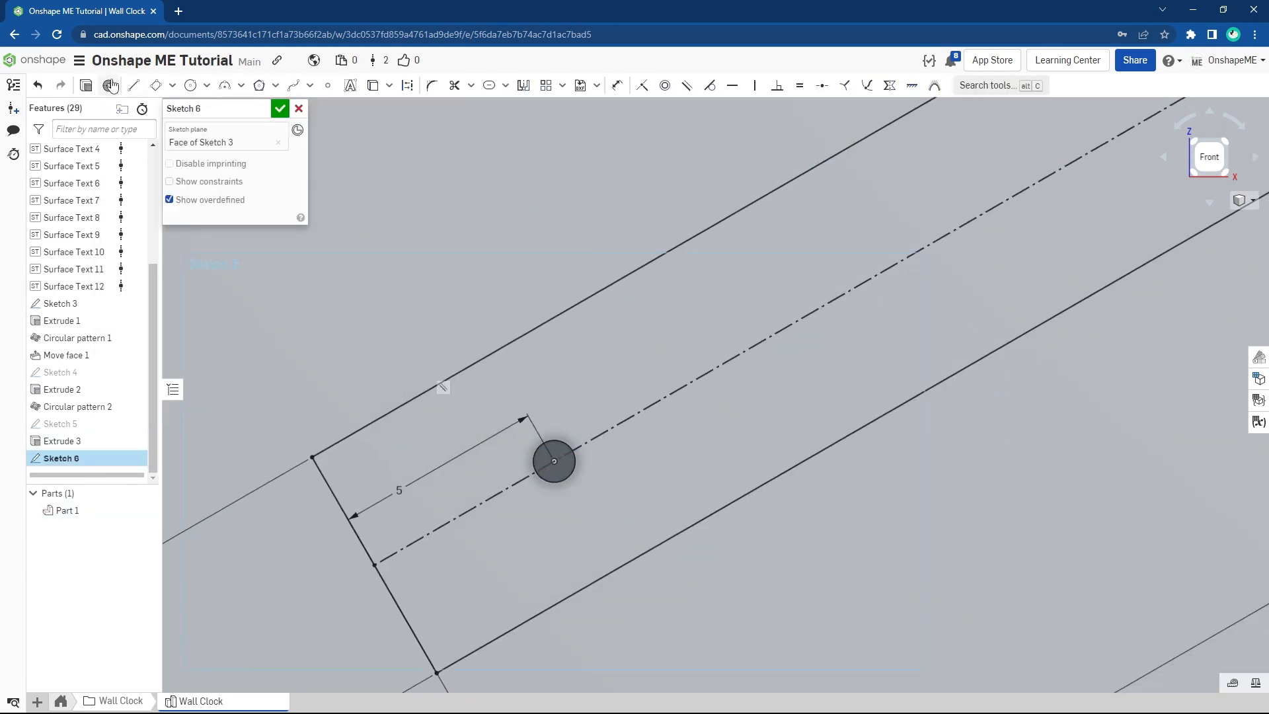
# Step: Extrude the hour hand profile of Sketch 6 to a depth of 1 mm as a new part
pyautogui.click(88, 84)
pyautogui.hotkey('shift', 'e')
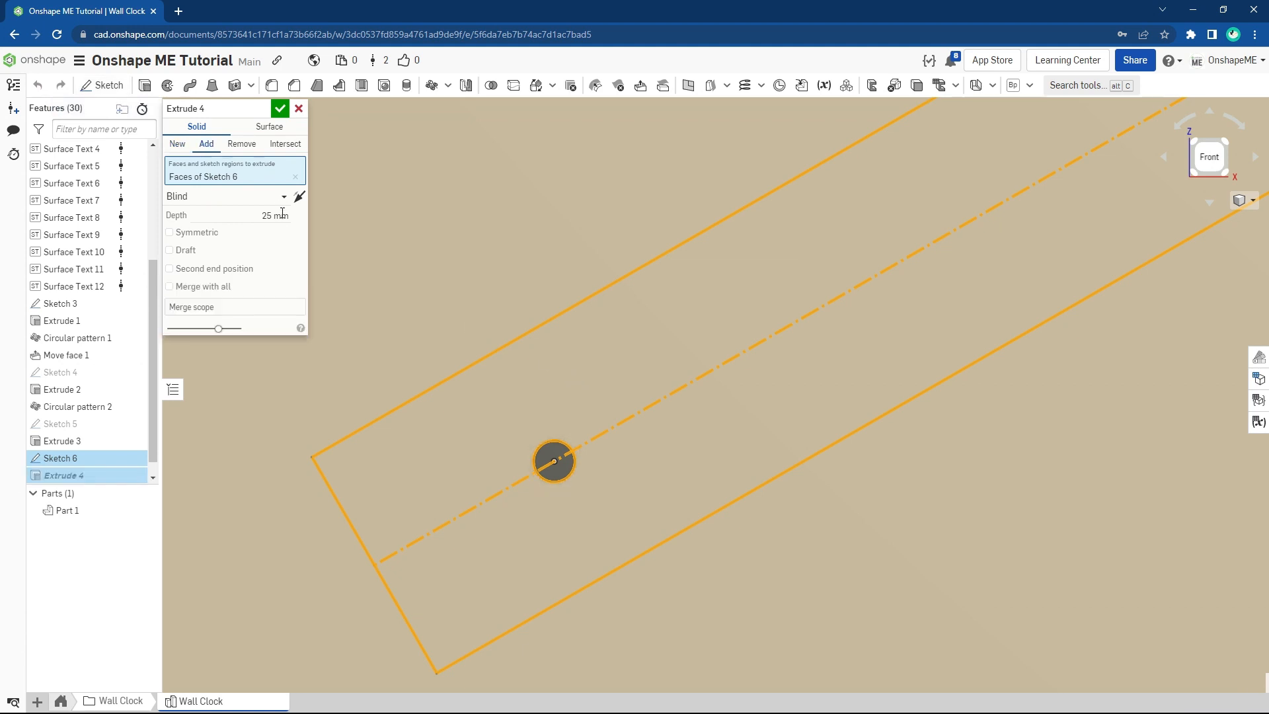
pyautogui.click(257, 215)
pyautogui.write('1')
pyautogui.press('Return')
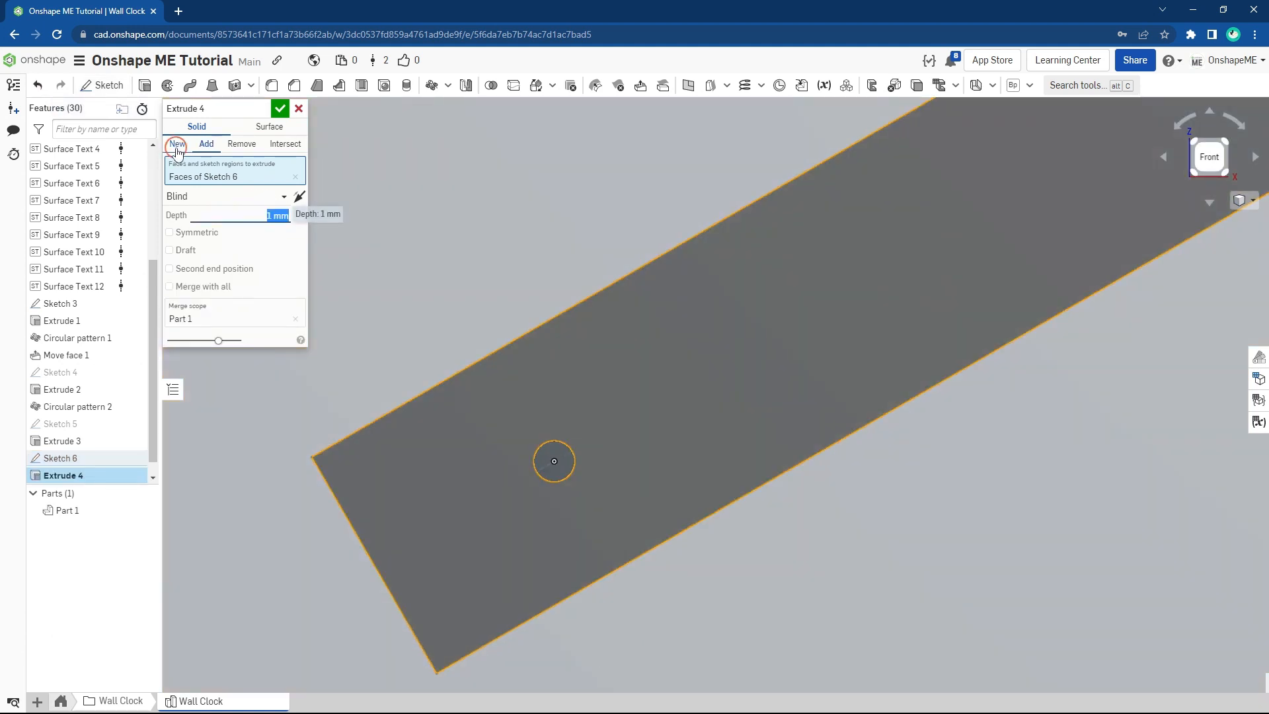
pyautogui.click(178, 145)
pyautogui.click(280, 107)
# Step: Start a sketch on the hour hand's front face and draw an upright centre-point rectangle about 96 mm long, centred above the pin
pyautogui.scroll(-5, 656, 435)
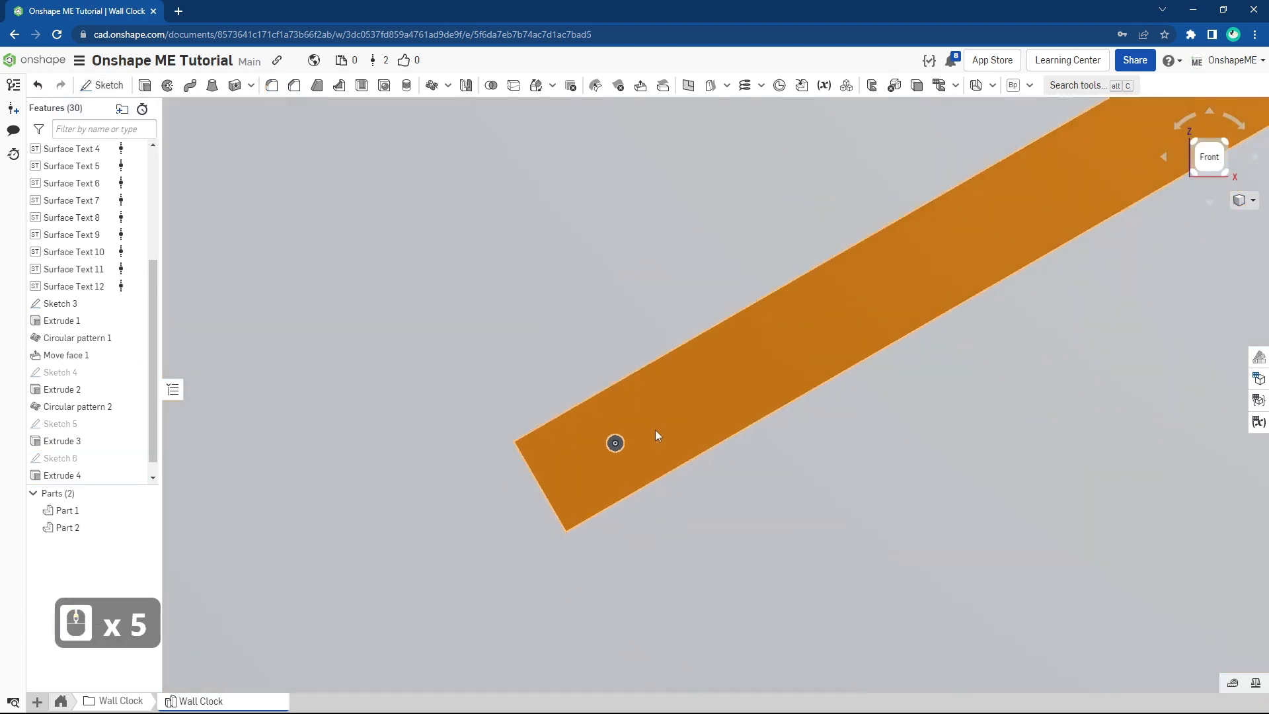
pyautogui.scroll(-11, 656, 430)
pyautogui.scroll(7, 700, 406)
pyautogui.rightClick(701, 406)
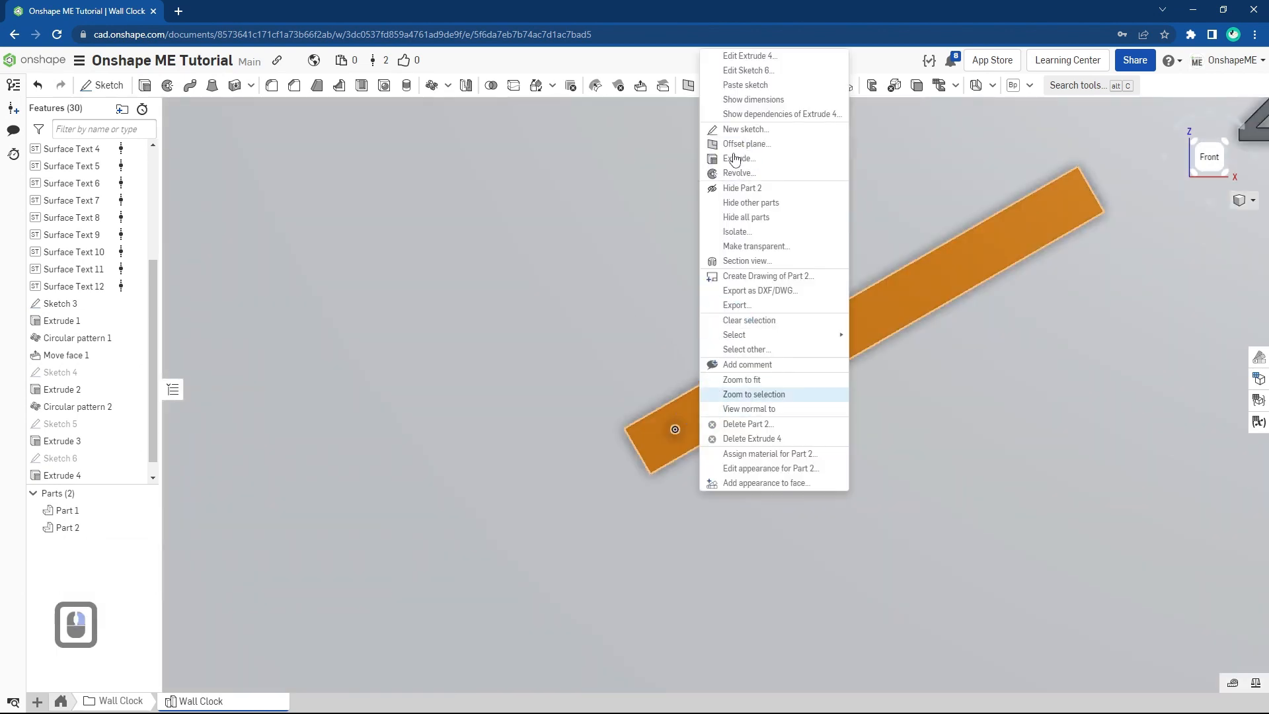
pyautogui.click(739, 129)
pyautogui.press('n')
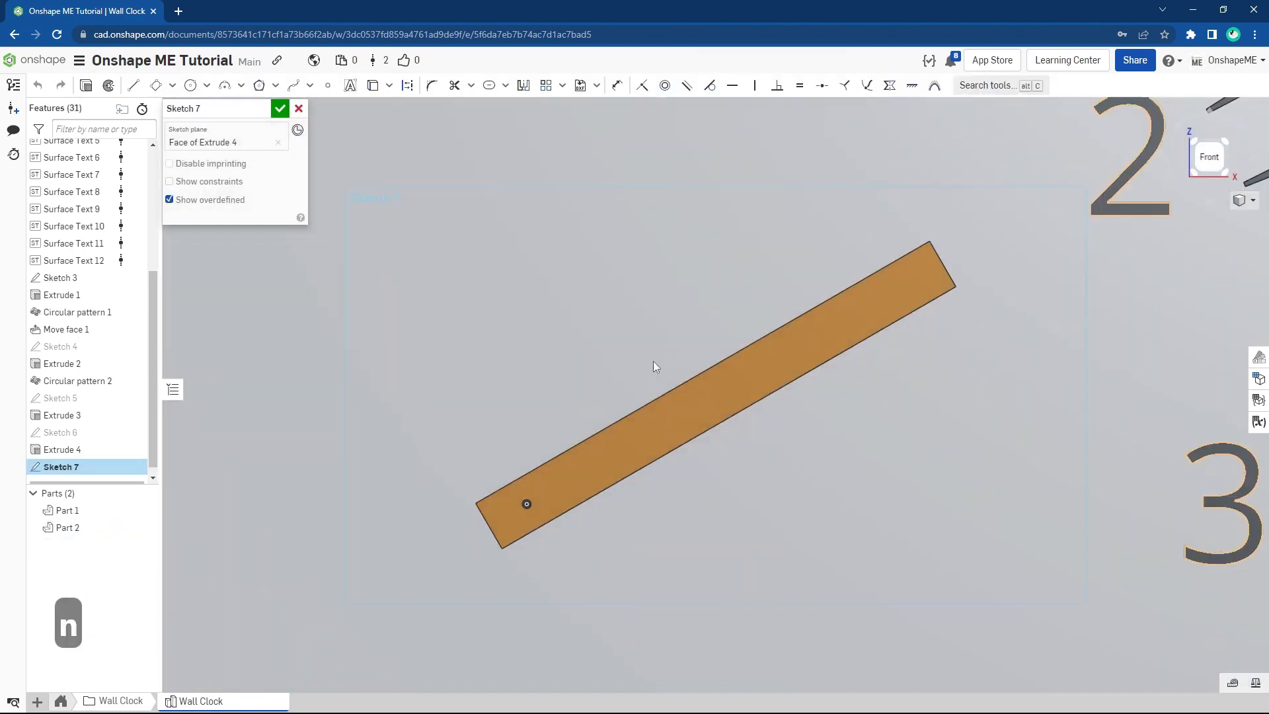
pyautogui.press('s')
pyautogui.click(592, 371)
pyautogui.scroll(-5, 547, 295)
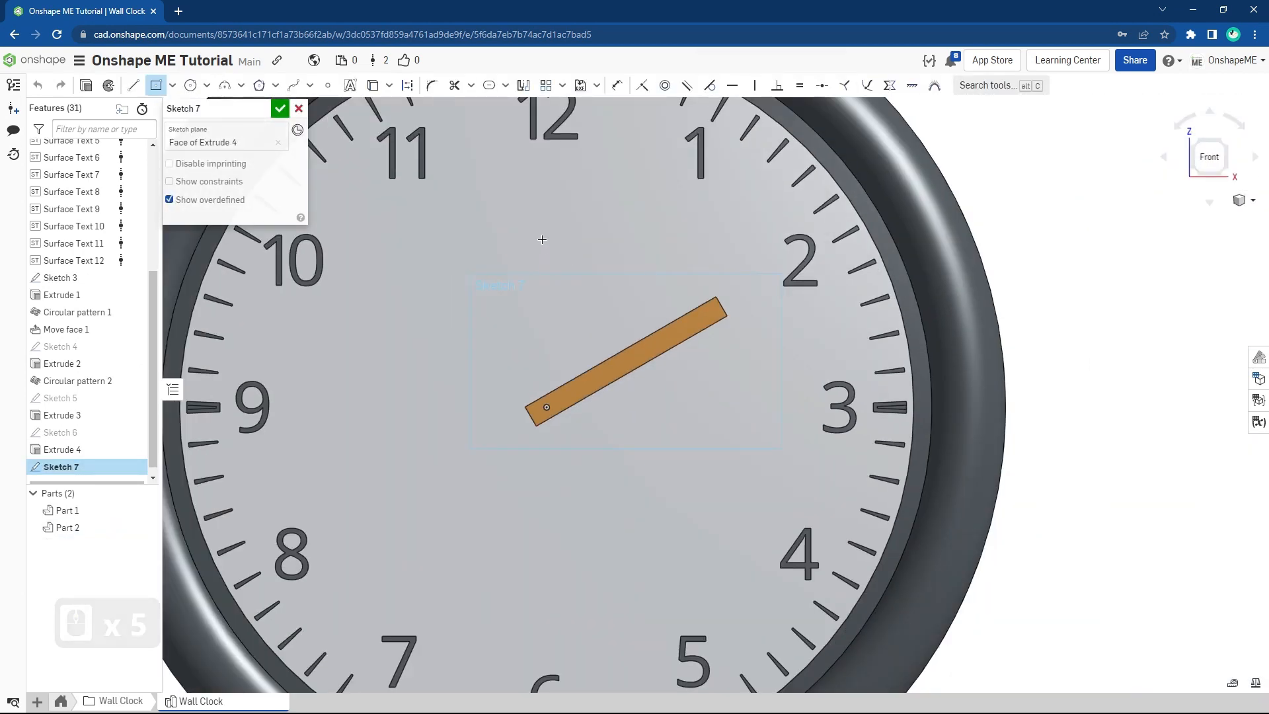
pyautogui.scroll(5, 528, 428)
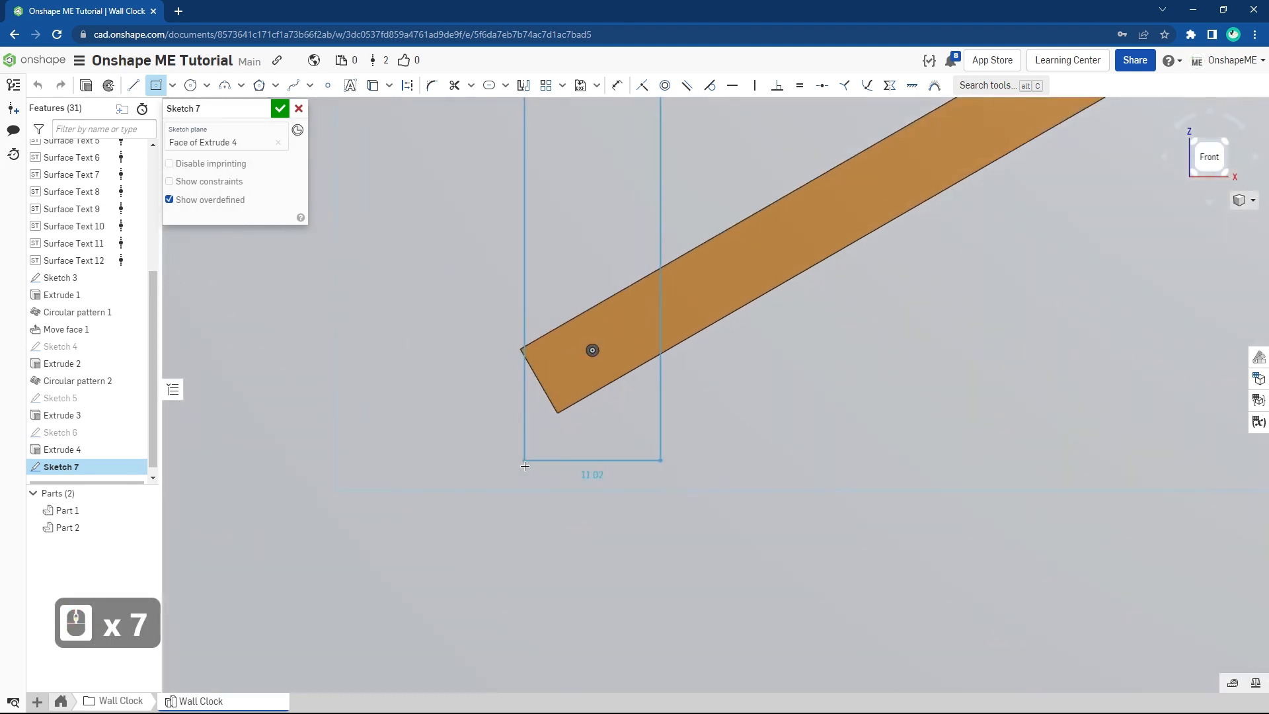
pyautogui.click(558, 449)
pyautogui.press('Escape')
# Step: Set the upright rectangle's width to 5 mm
pyautogui.press('s')
pyautogui.click(615, 473)
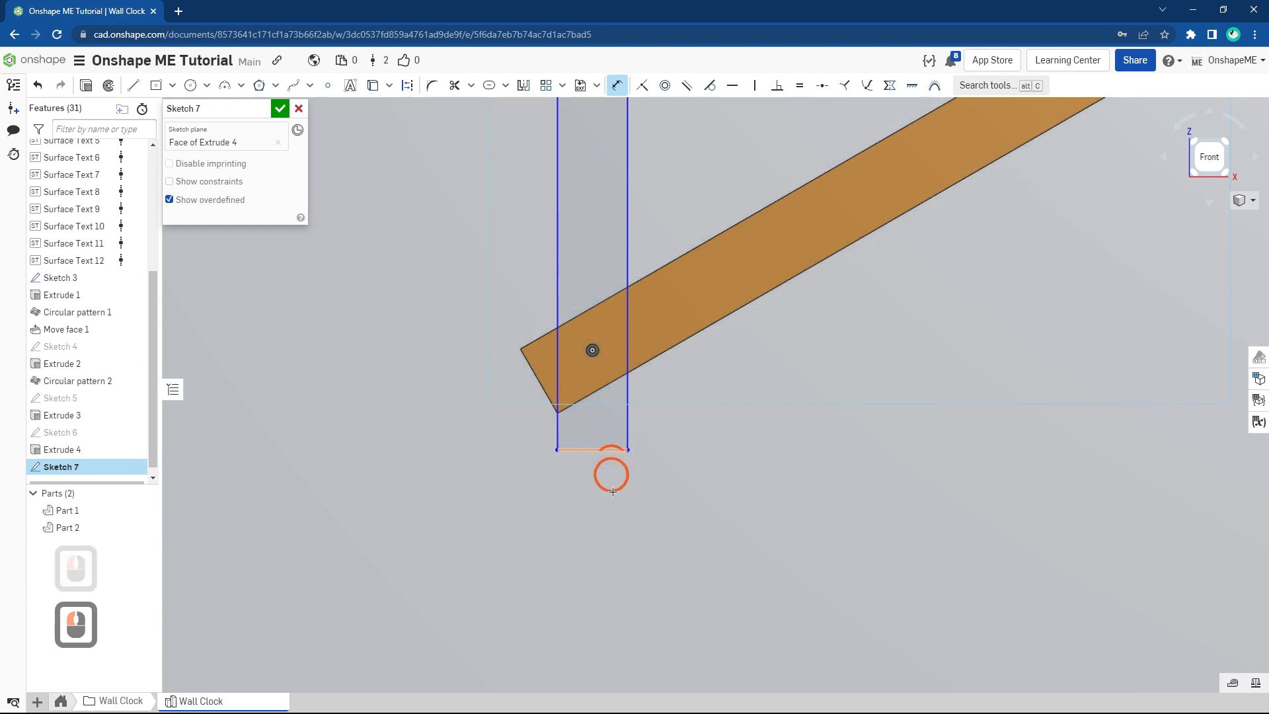
pyautogui.click(714, 519)
pyautogui.write('5')
pyautogui.press('Return')
# Step: Set the upright rectangle's length to 90 mm
pyautogui.scroll(-9, 706, 445)
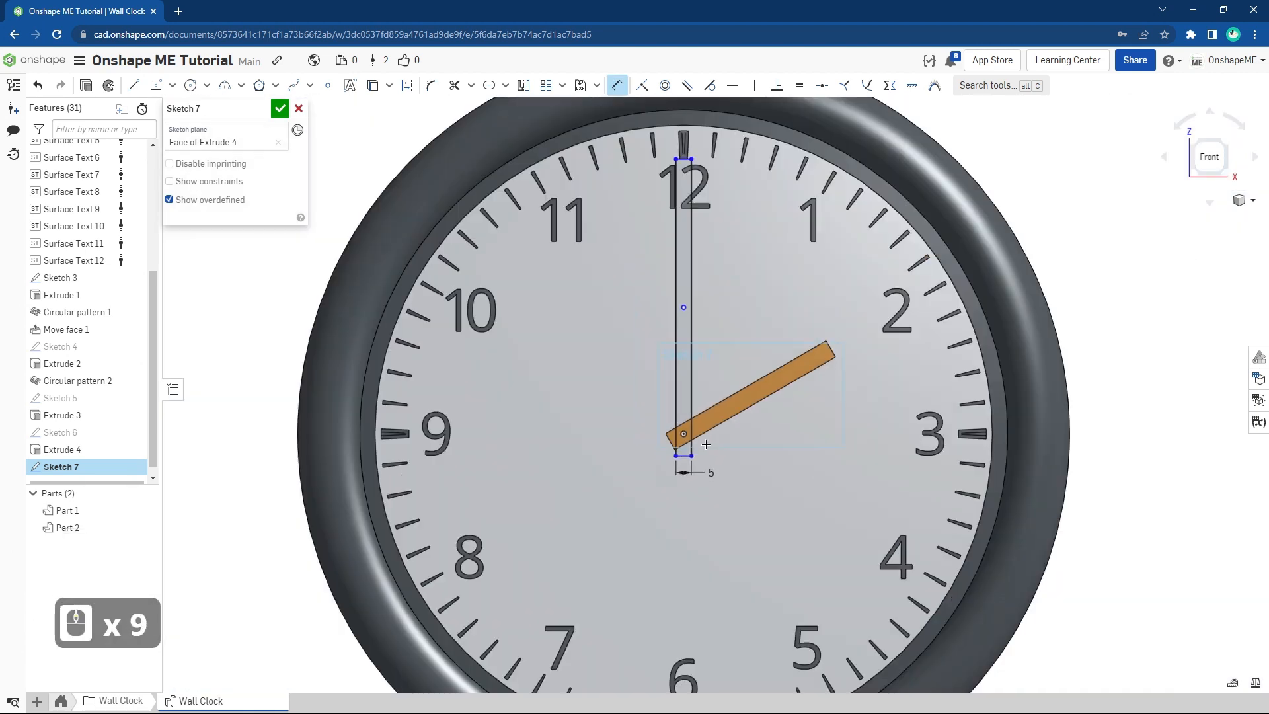
pyautogui.keyDown('ctrl'); pyautogui.moveTo(690, 433); pyautogui.dragTo(677, 490, button='right'); pyautogui.keyUp('ctrl')
pyautogui.click(667, 341)
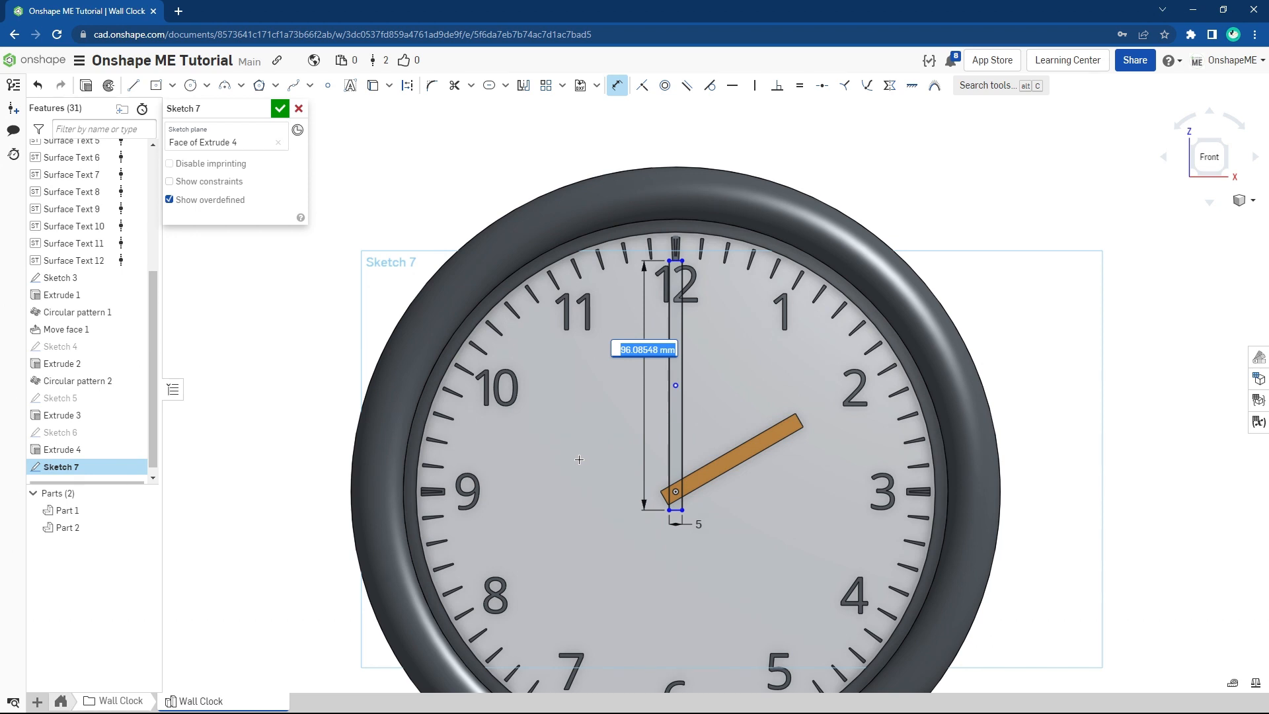
pyautogui.scroll(-3, 689, 376)
pyautogui.scroll(2, 690, 375)
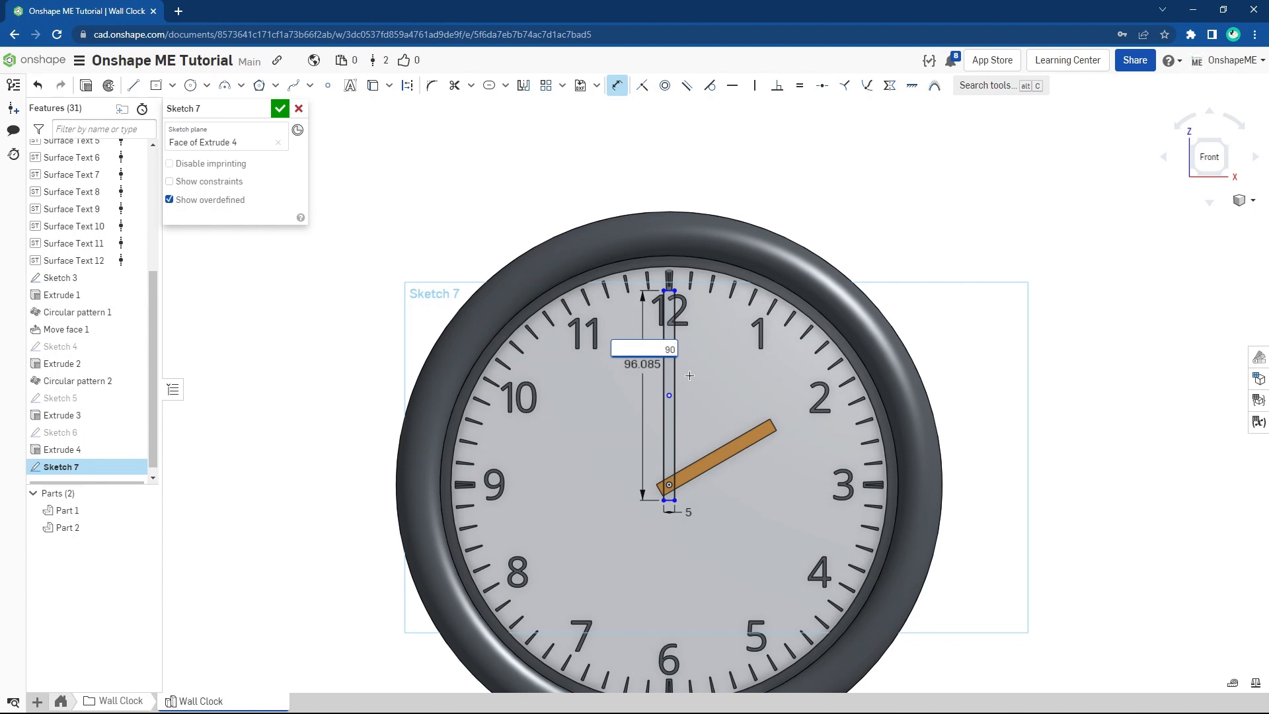
pyautogui.press('Return')
# Step: Set the distance between the dial's centre point and the upright rectangle's lower short edge to 5 mm
pyautogui.scroll(7, 664, 520)
pyautogui.click(666, 421)
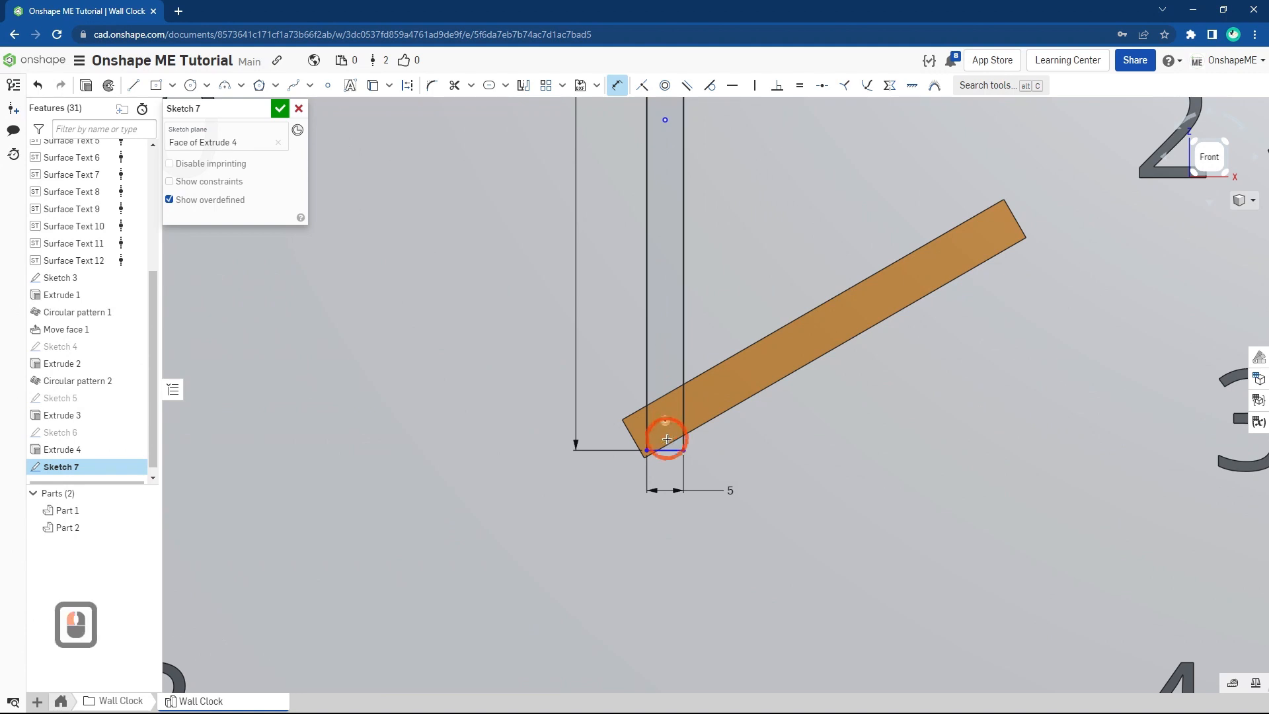
pyautogui.click(886, 445)
pyautogui.write('5')
pyautogui.press('Return')
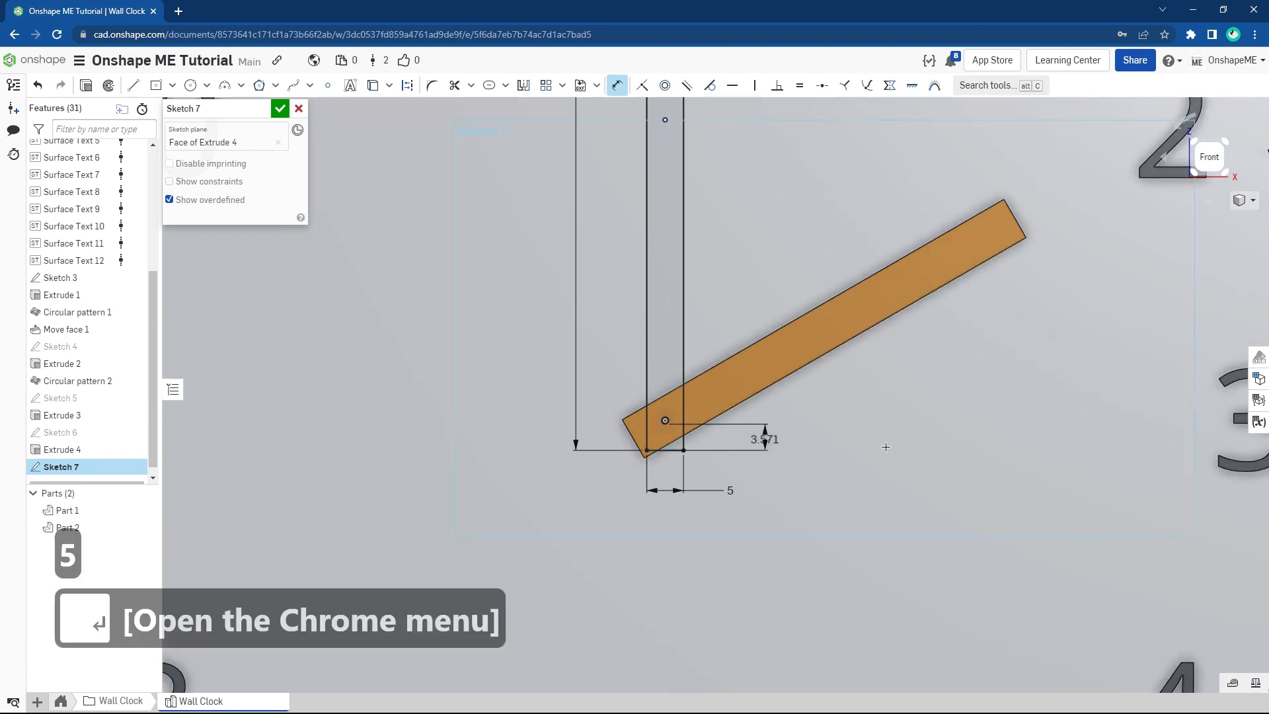
# Step: Extrude the 90 mm minute hand profile to a depth of 1 mm as a new part
pyautogui.scroll(-3, 857, 456)
pyautogui.scroll(-2, 852, 454)
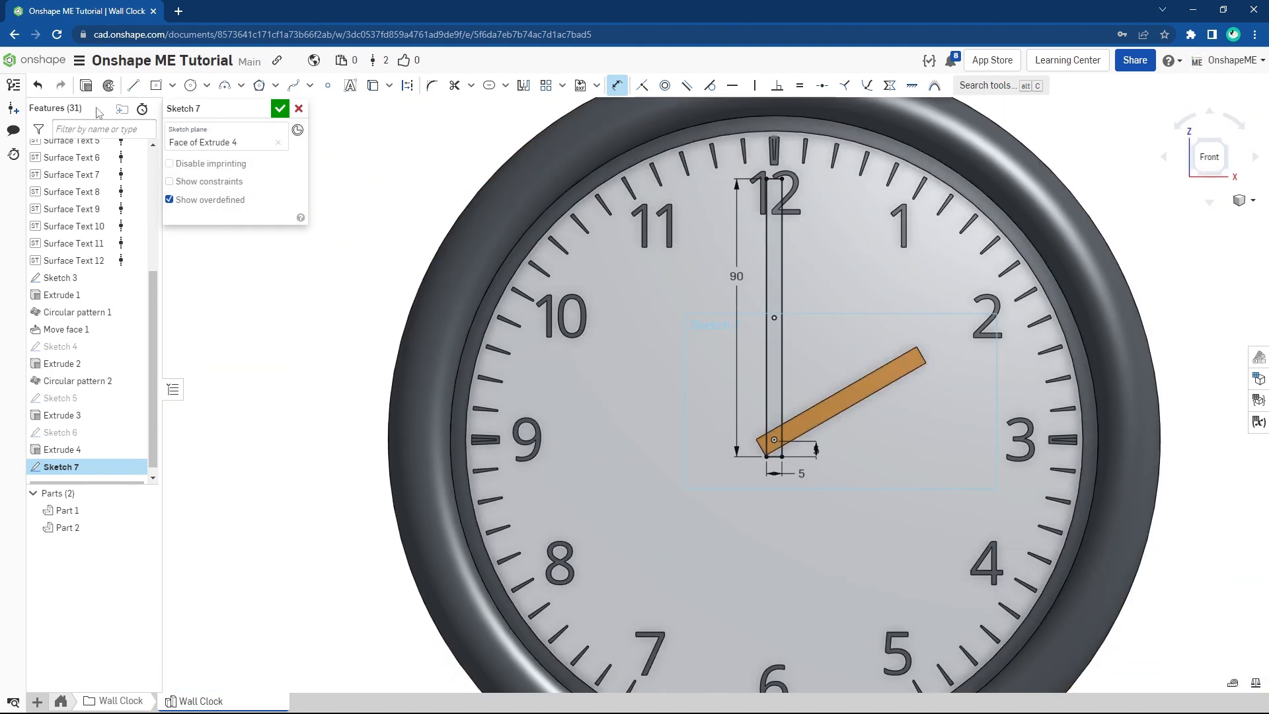
pyautogui.click(86, 85)
pyautogui.click(271, 216)
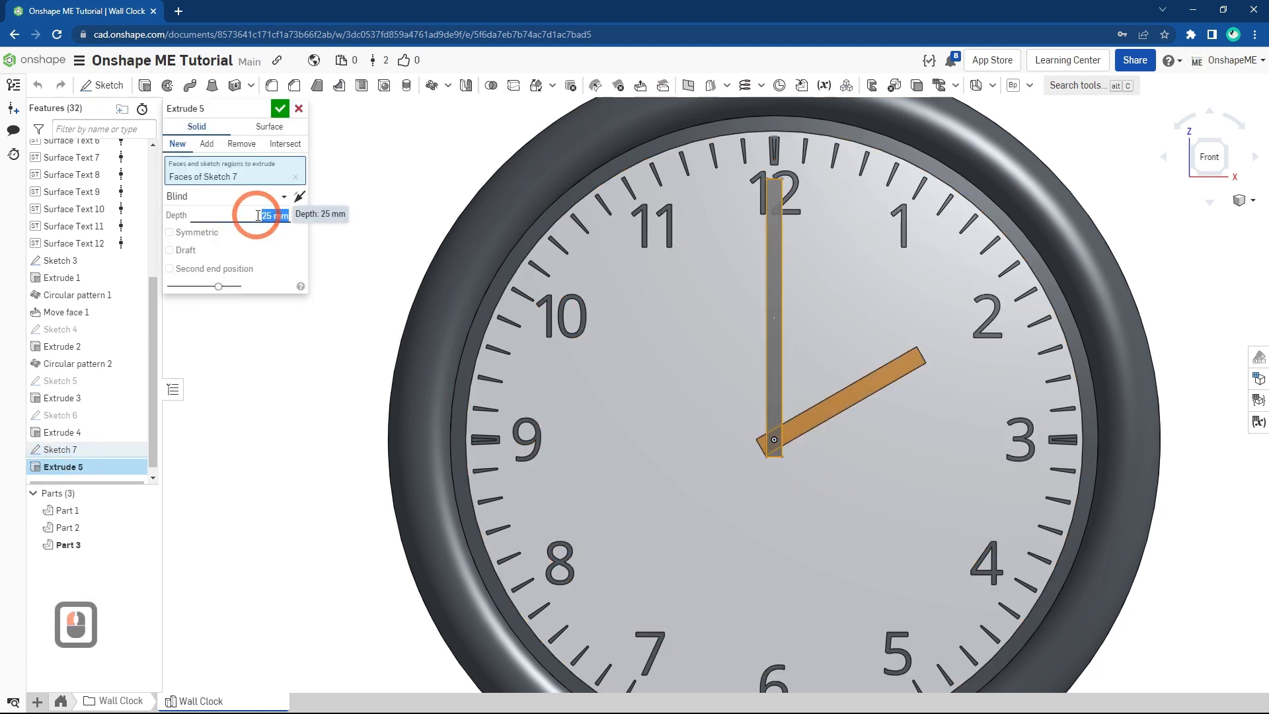
pyautogui.write('1')
pyautogui.press('Return')
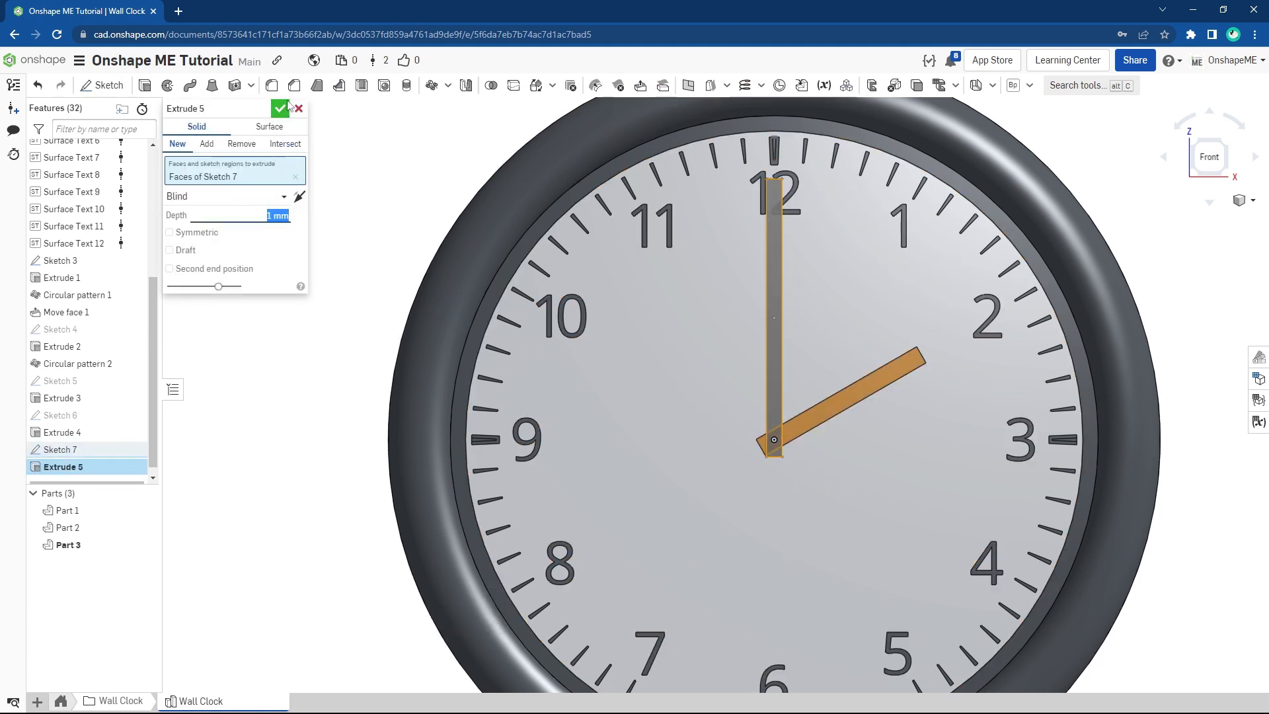
pyautogui.click(284, 108)
# Step: Start a sketch on the minute hand's front face and draw an upright centre-point rectangle for the second hand, vertically aligned with the pin
pyautogui.scroll(6, 765, 422)
pyautogui.rightClick(759, 424)
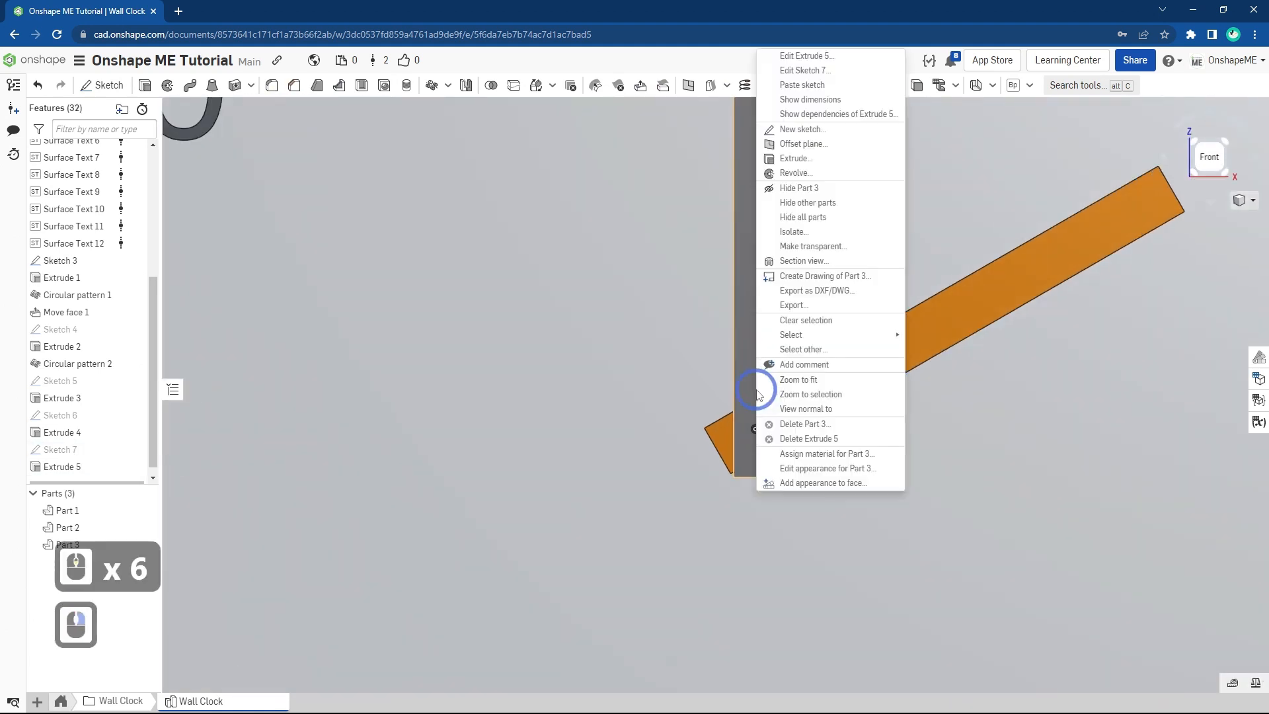
pyautogui.click(801, 129)
pyautogui.press('s')
pyautogui.click(965, 476)
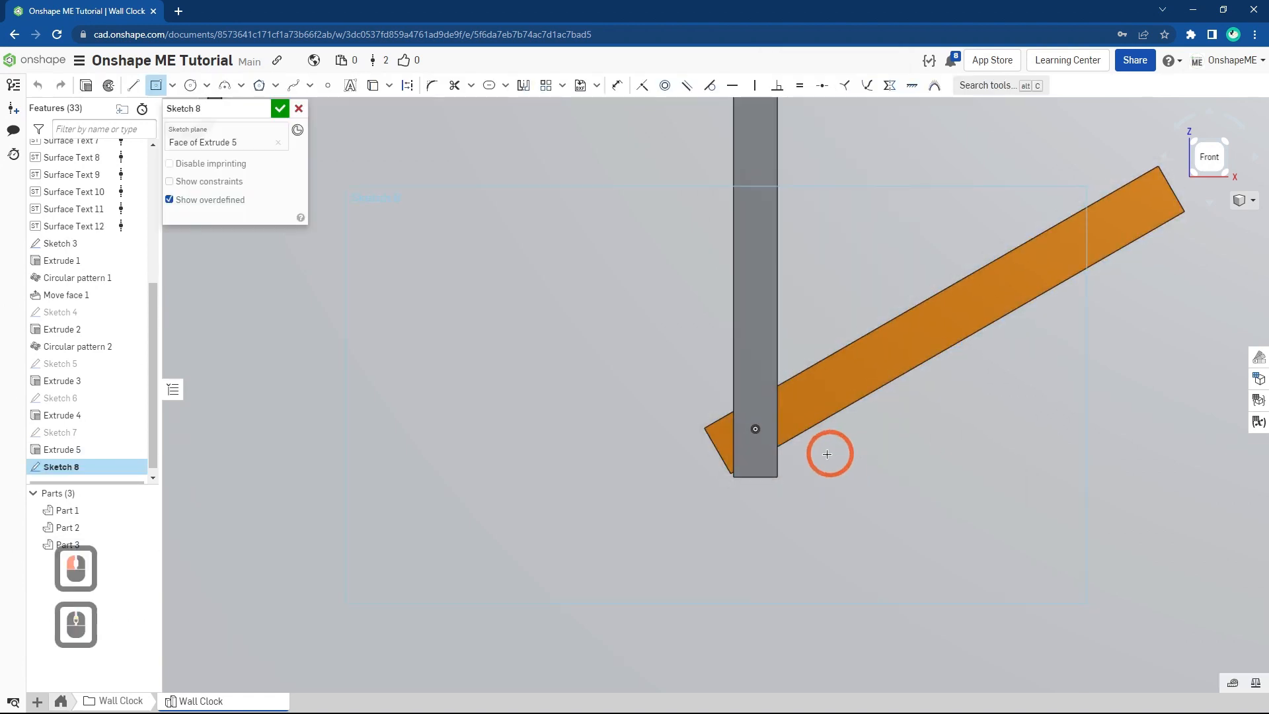
pyautogui.scroll(-6, 827, 454)
pyautogui.scroll(2, 780, 430)
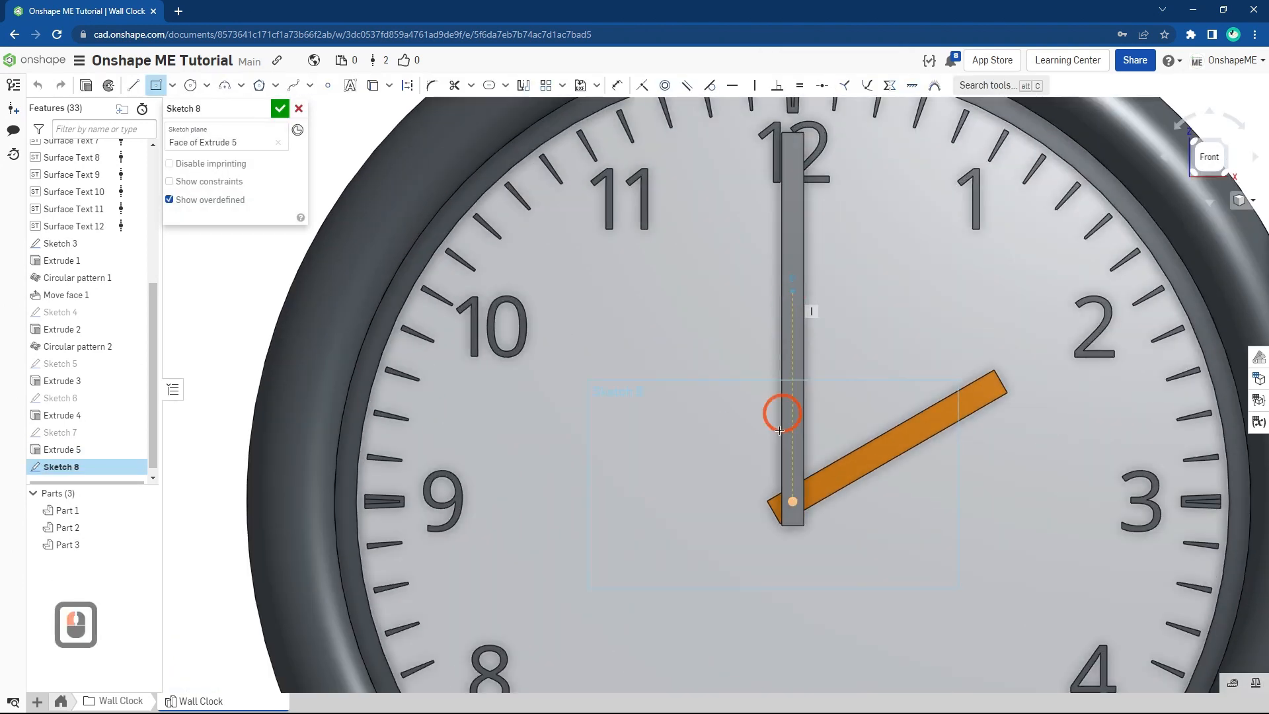
pyautogui.click(793, 291)
pyautogui.click(775, 564)
pyautogui.press('Escape')
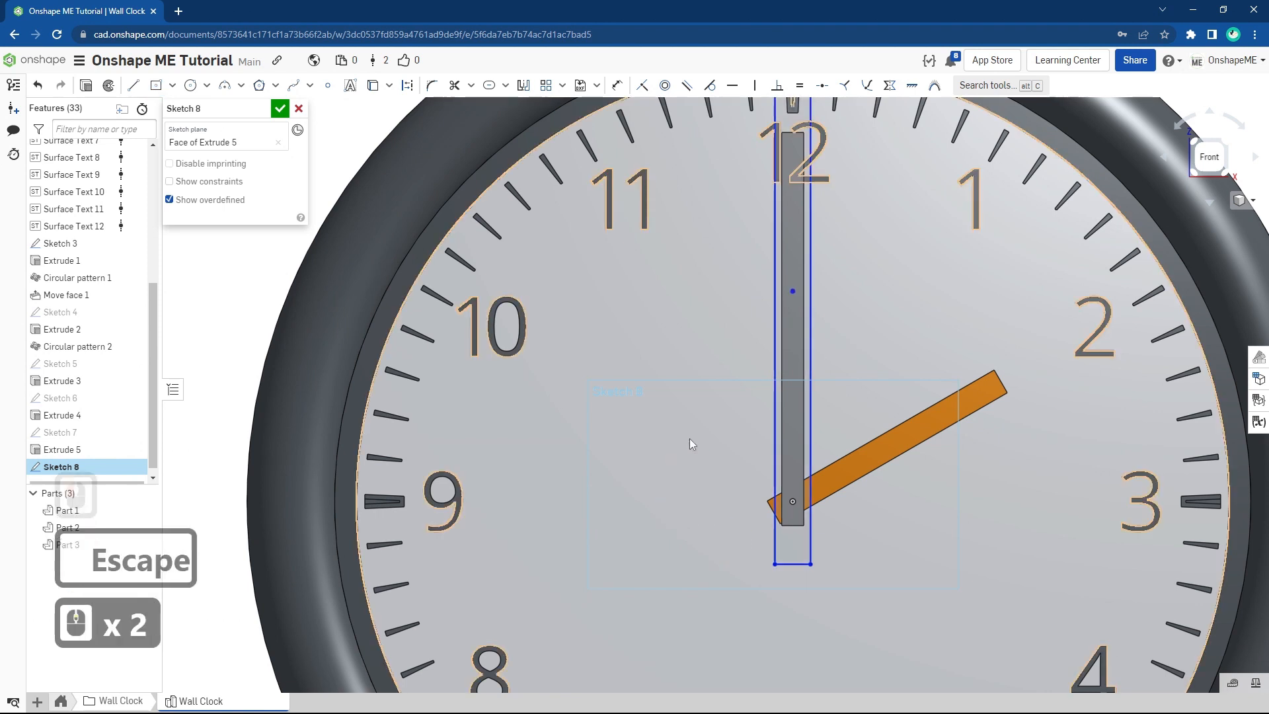
# Step: Set the second hand rectangle's length to 95 mm
pyautogui.scroll(-2, 690, 440)
pyautogui.press('s')
pyautogui.click(804, 425)
pyautogui.click(751, 395)
pyautogui.click(684, 398)
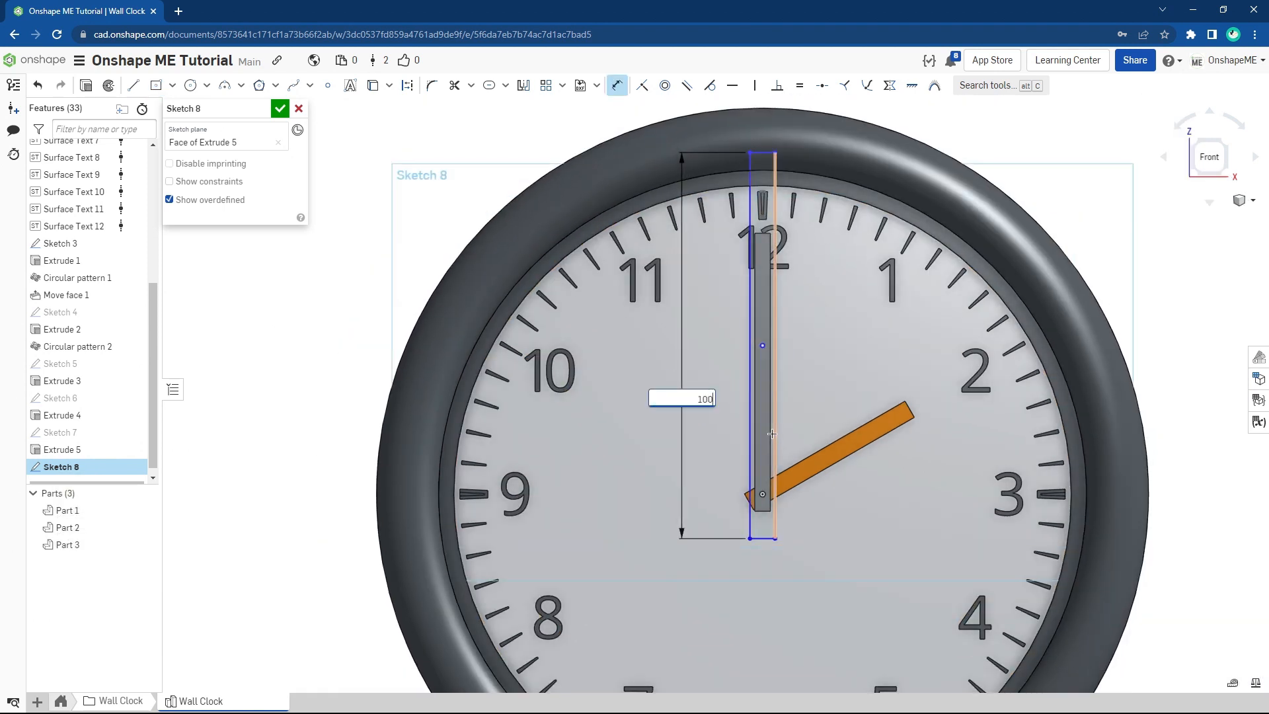
pyautogui.press('BackSpace')
pyautogui.press('BackSpace')
pyautogui.press('BackSpace')
pyautogui.write('90')
pyautogui.press('BackSpace')
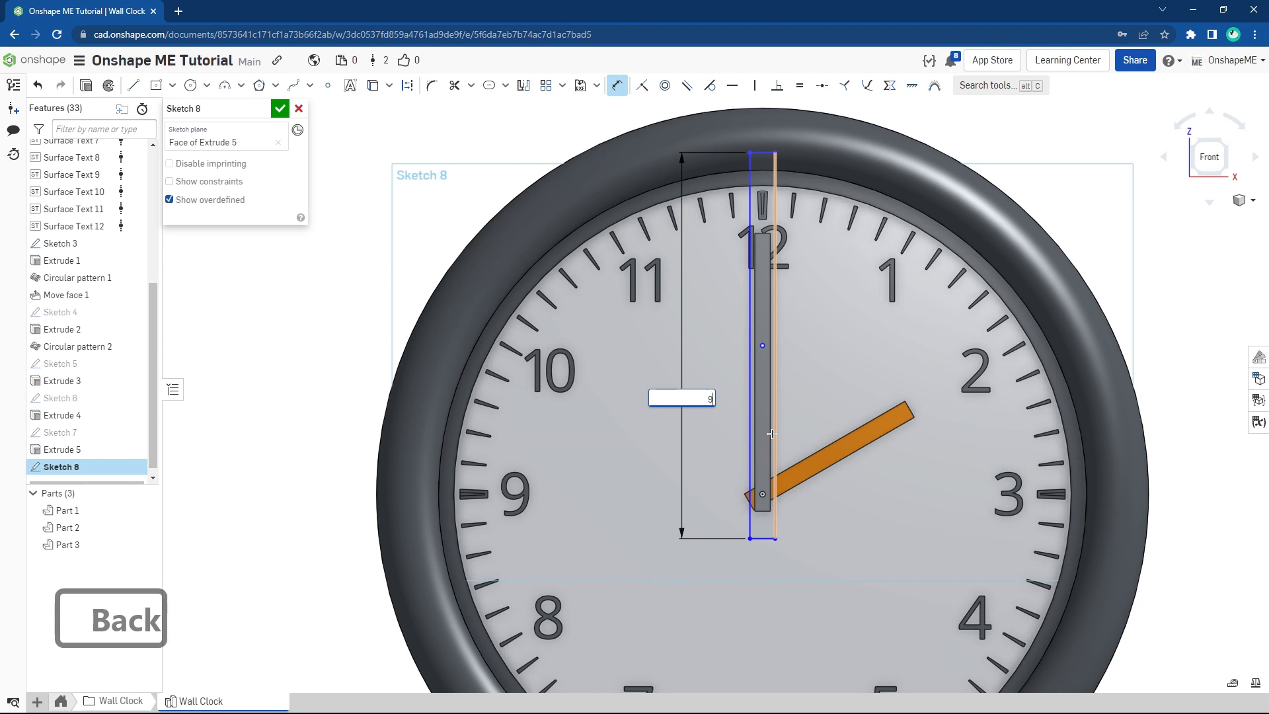
pyautogui.write('5')
pyautogui.press('Return')
pyautogui.press('Escape')
# Step: Set the distance between the dial's centre point and the second hand rectangle's lower short edge to 8 mm
pyautogui.scroll(3, 850, 497)
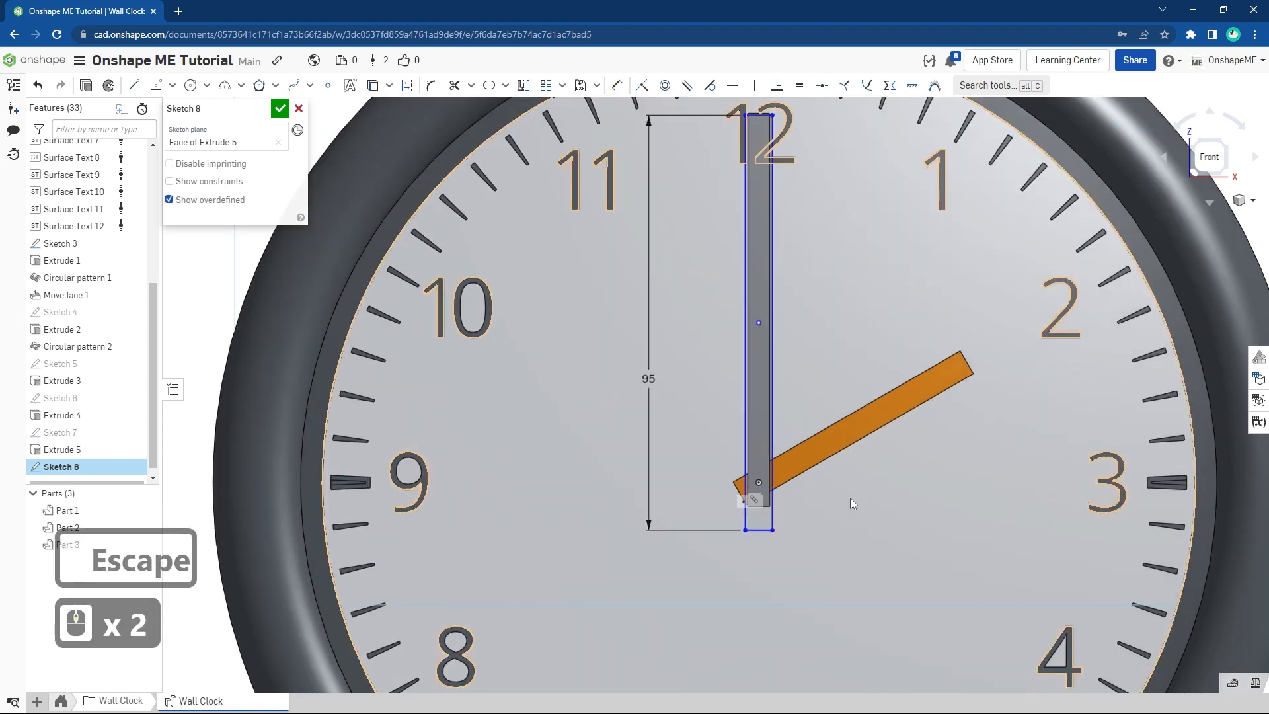
pyautogui.press('s')
pyautogui.click(959, 508)
pyautogui.click(759, 483)
pyautogui.click(757, 529)
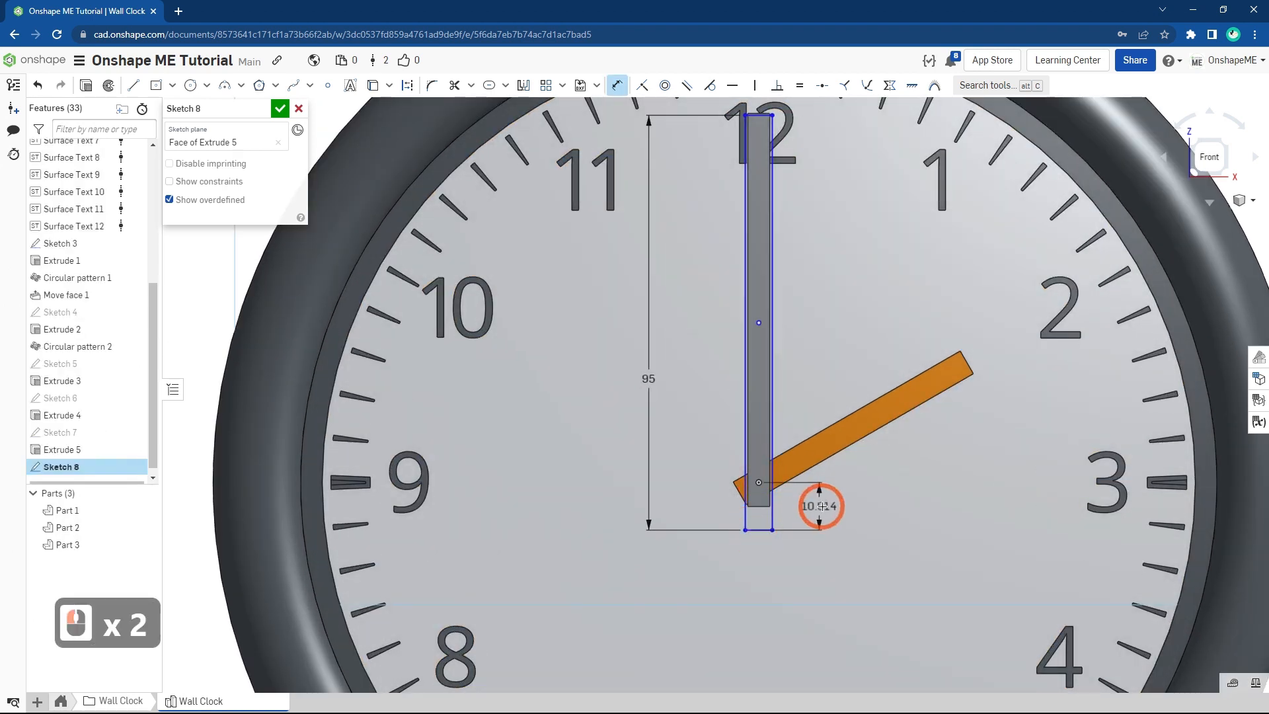
pyautogui.click(927, 547)
pyautogui.press('Return')
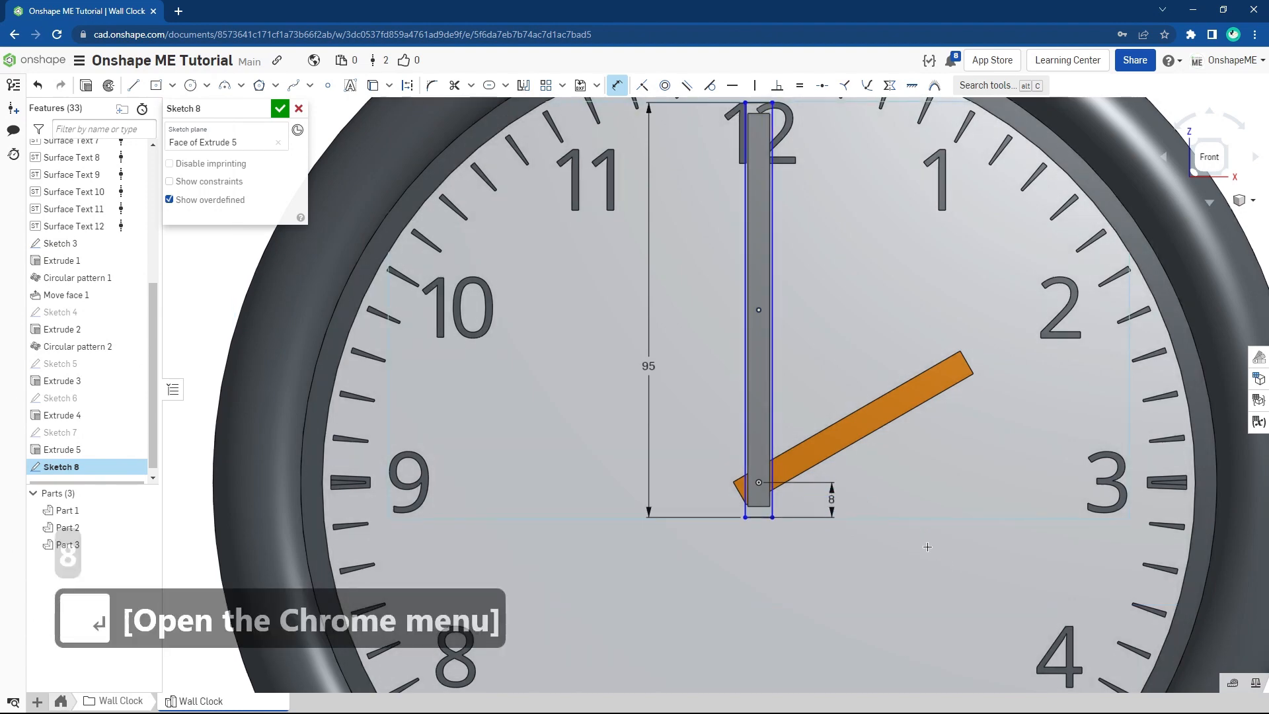
# Step: Set the second hand rectangle's width to 3 mm
pyautogui.scroll(-3, 792, 480)
pyautogui.scroll(-2, 786, 290)
pyautogui.scroll(2, 762, 265)
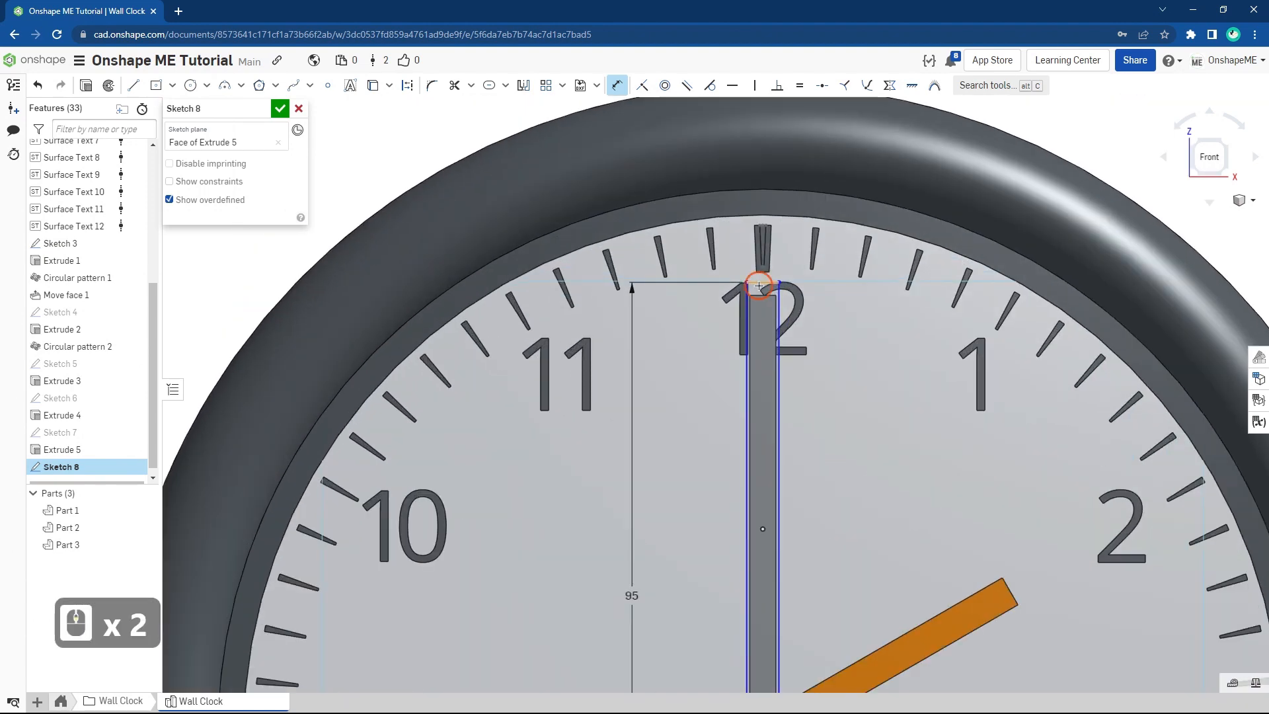
pyautogui.click(762, 283)
pyautogui.write('3')
pyautogui.press('Return')
# Step: Extrude the second hand profile of Sketch 8 as a new part
pyautogui.scroll(-4, 716, 407)
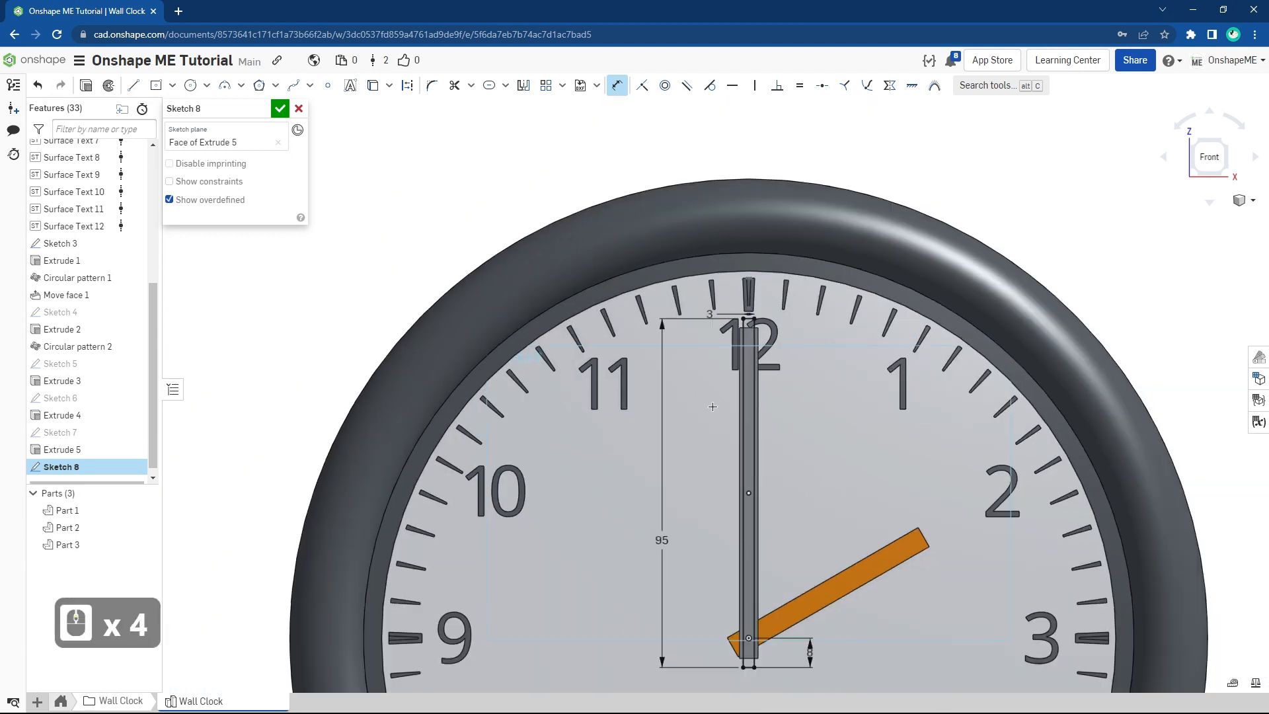
pyautogui.click(86, 85)
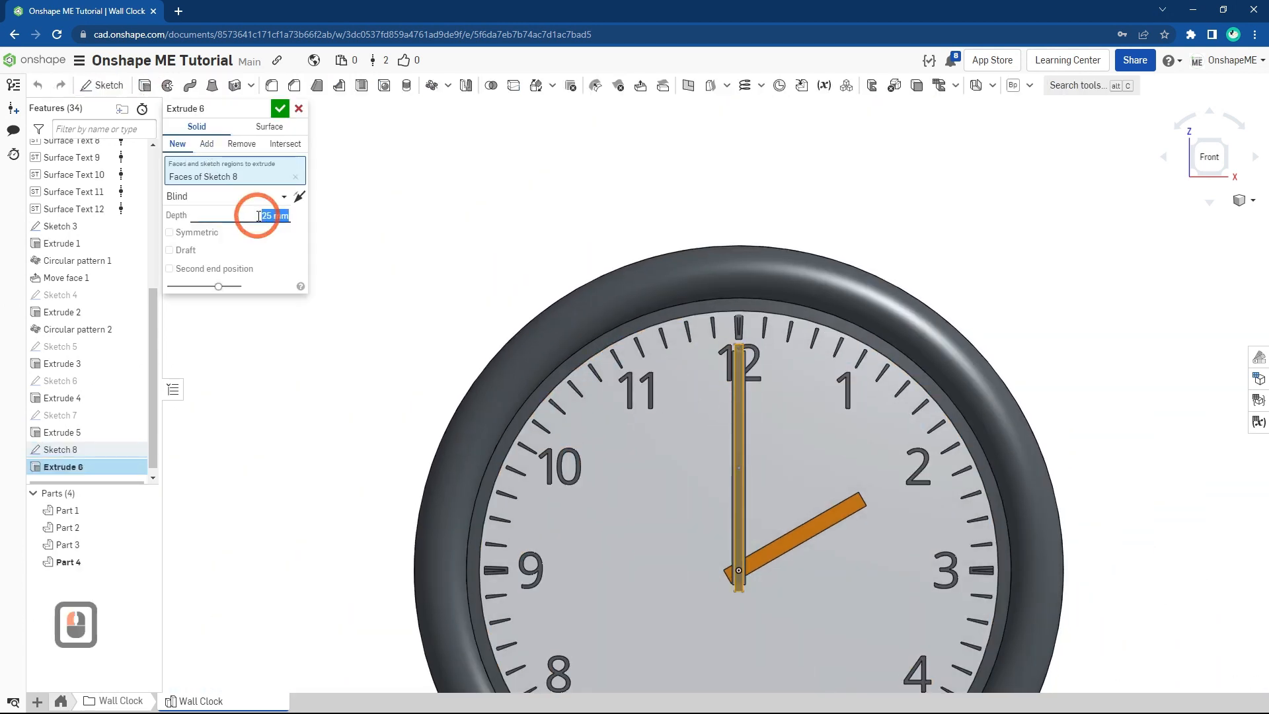
pyautogui.click(279, 108)
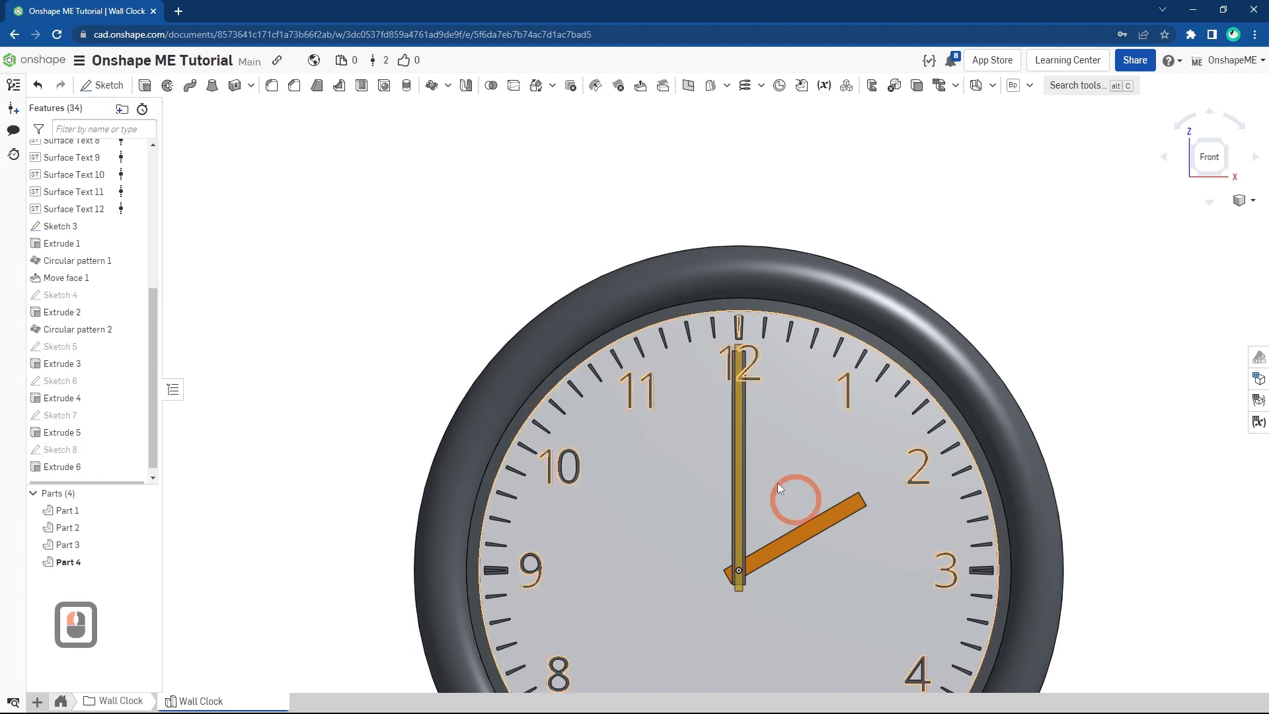
# Step: Start a new sketch on the hour hand's front face and show Sketch 6 for reference
pyautogui.scroll(4, 771, 562)
pyautogui.rightClick(767, 557)
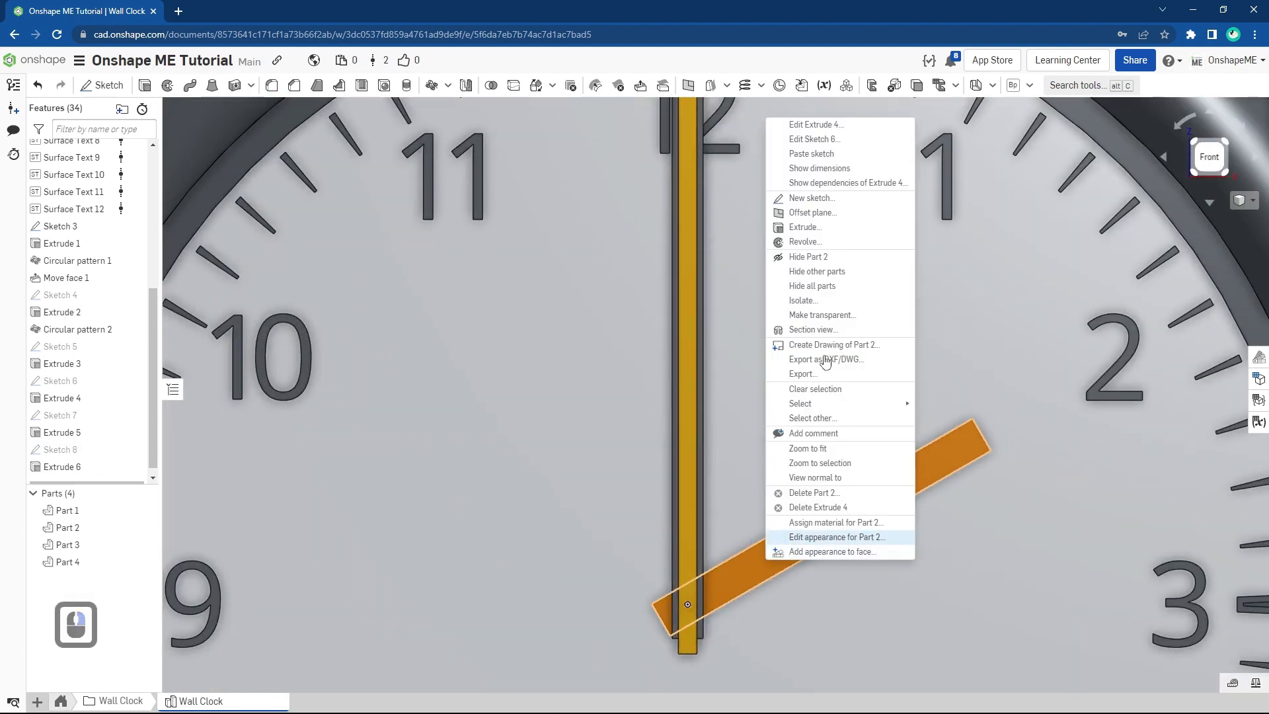
pyautogui.click(812, 198)
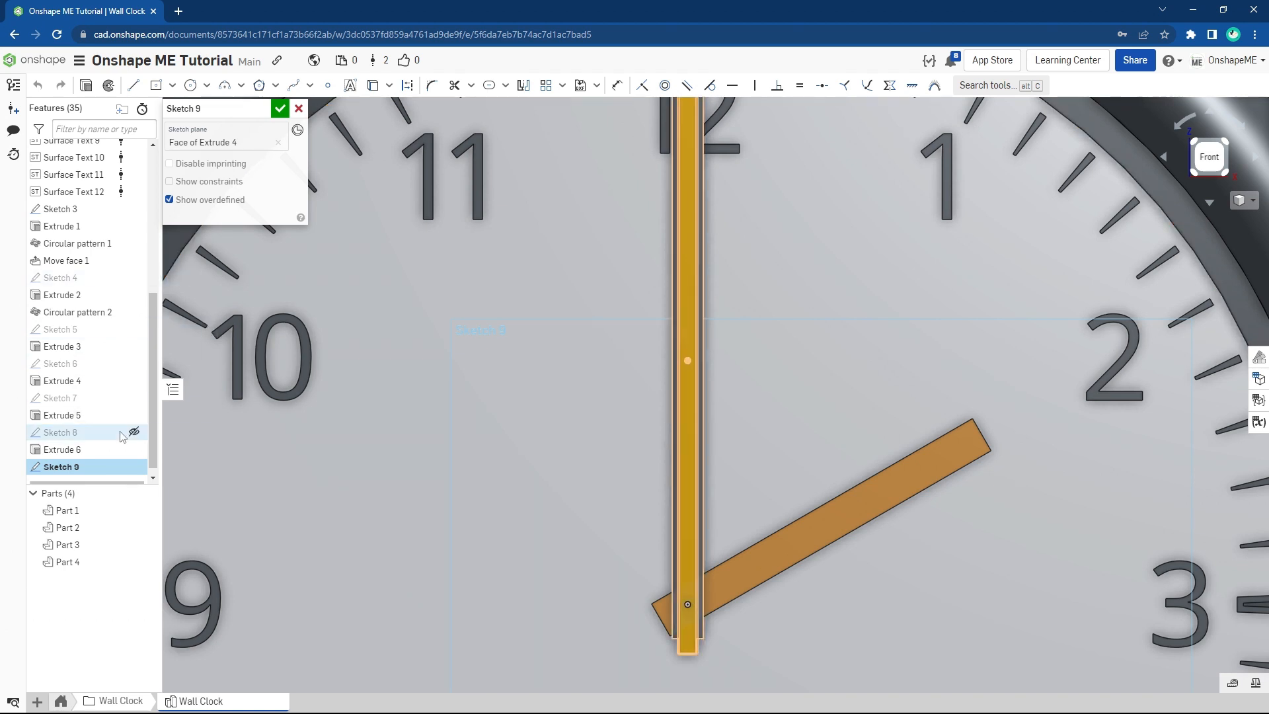
pyautogui.click(135, 364)
pyautogui.click(300, 430)
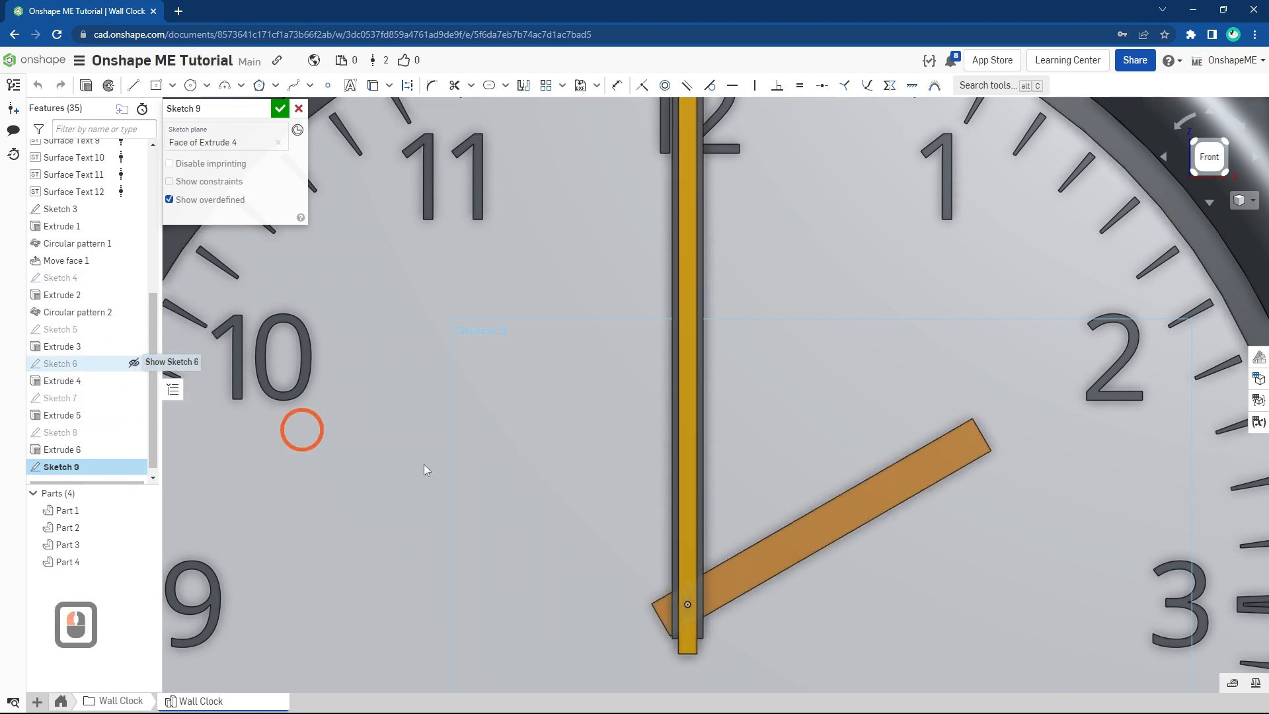
# Step: Sketch a straight line lengthwise inside the hour hand, close to its centreline
pyautogui.press('s')
pyautogui.click(789, 552)
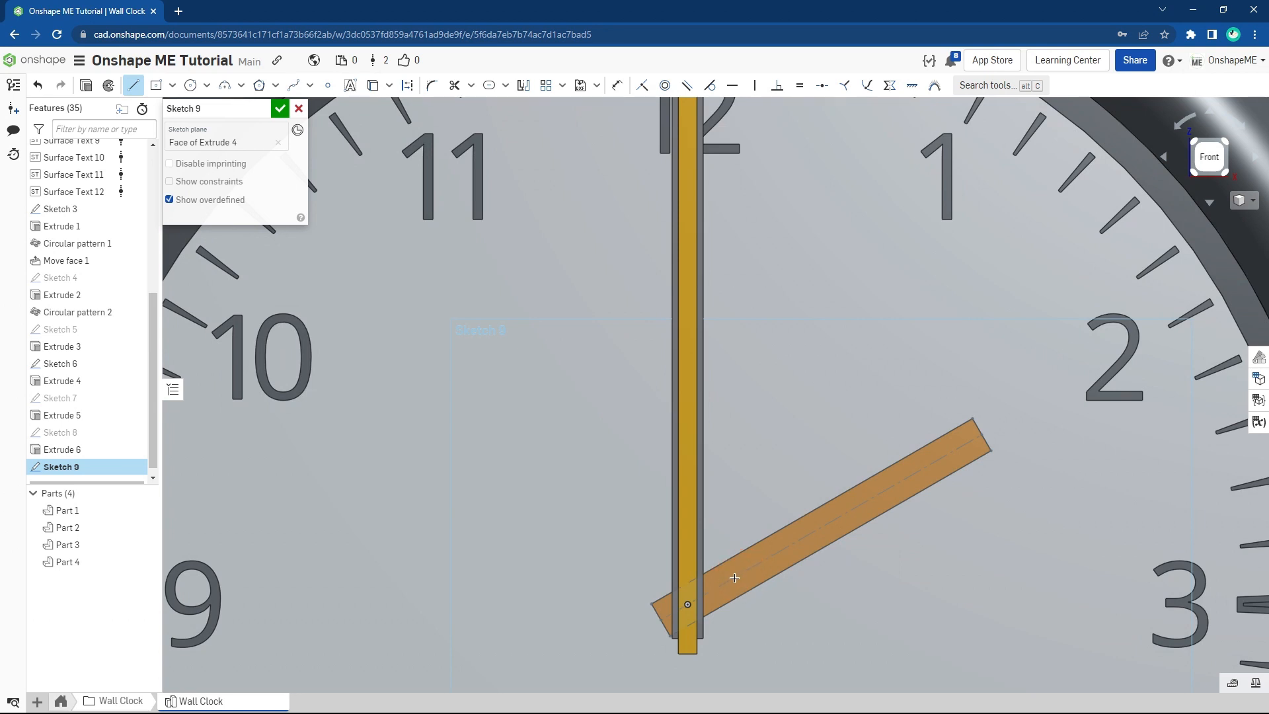
pyautogui.press('Escape')
pyautogui.press('Escape')
# Step: Offset the new line slightly from the hour hand's centreline, and make the two coincident
pyautogui.scroll(3, 731, 578)
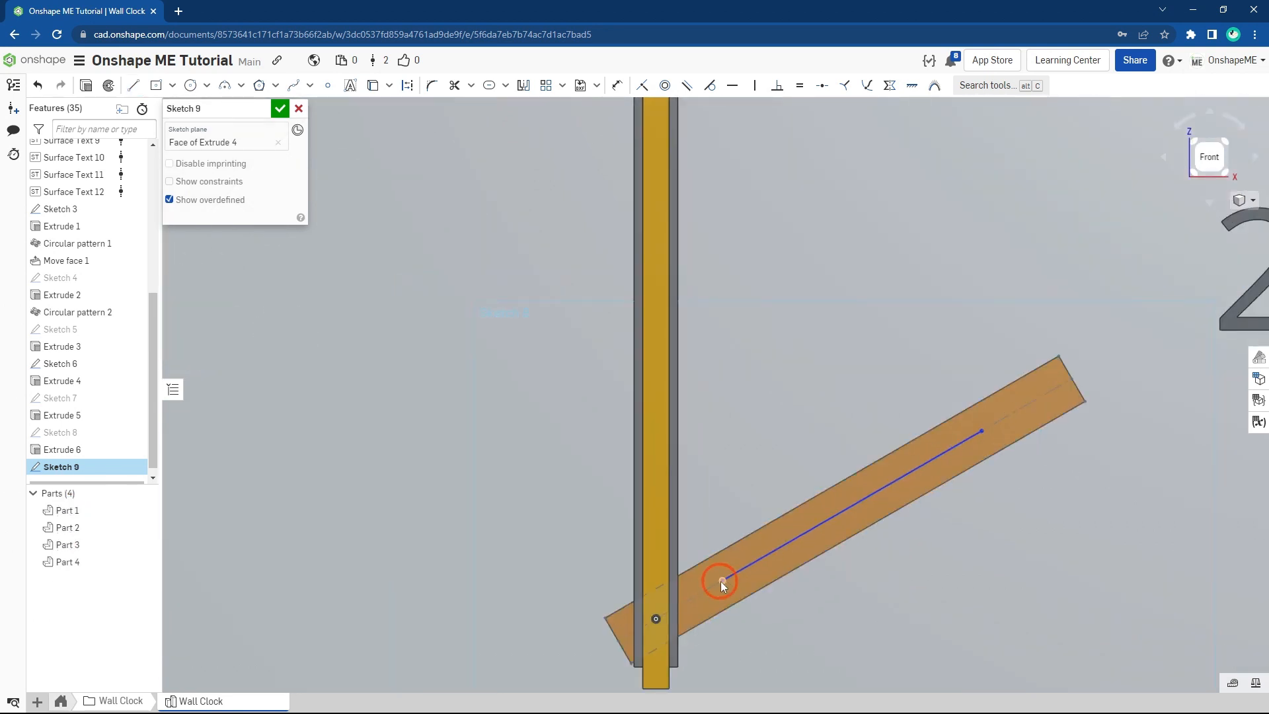
pyautogui.moveTo(736, 588); pyautogui.dragTo(748, 576)
pyautogui.click(764, 555)
pyautogui.click(776, 557)
pyautogui.press('i')
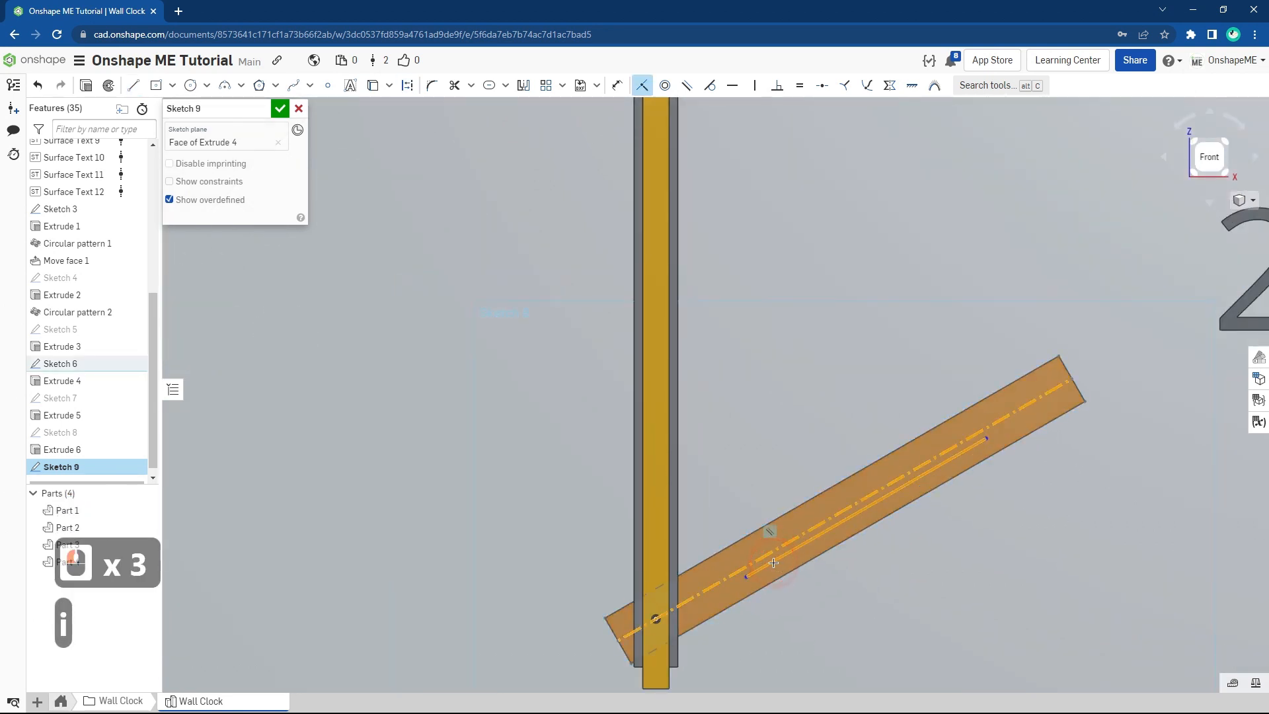
# Step: Create a 3 mm wide slot around the sketched line on the hour hand
pyautogui.press('s')
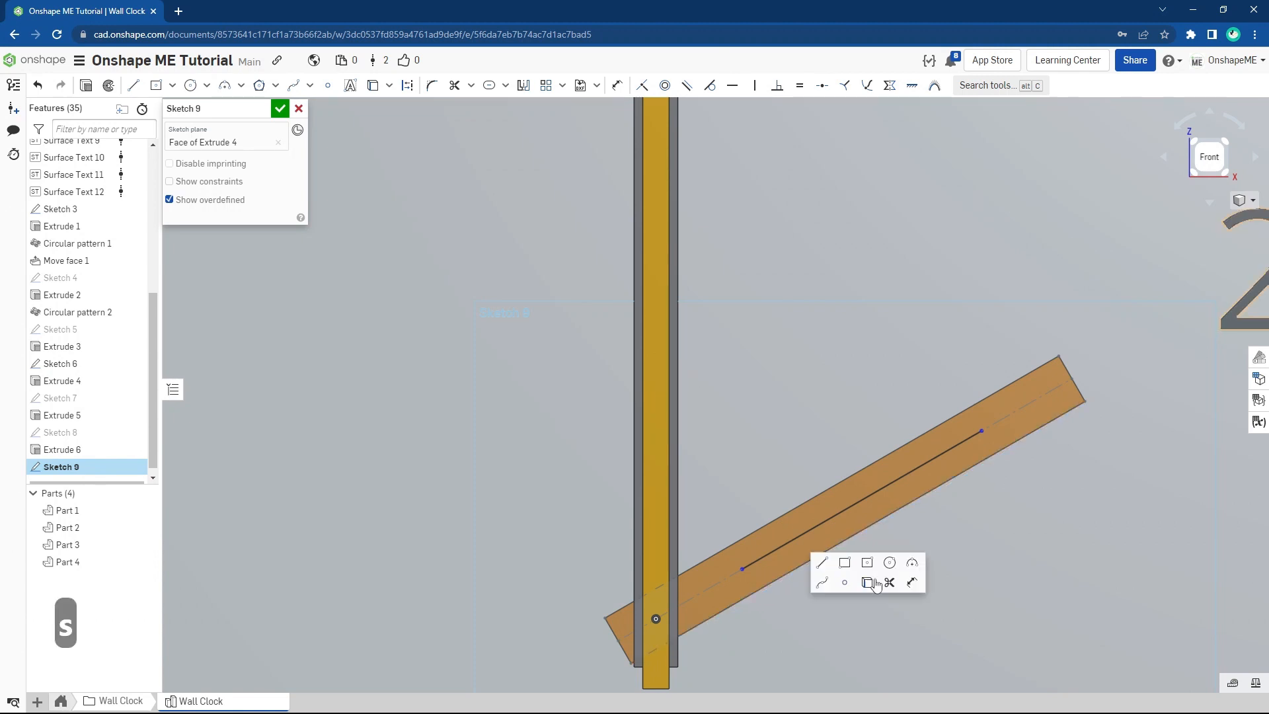
pyautogui.press('Escape')
pyautogui.click(911, 582)
pyautogui.click(822, 523)
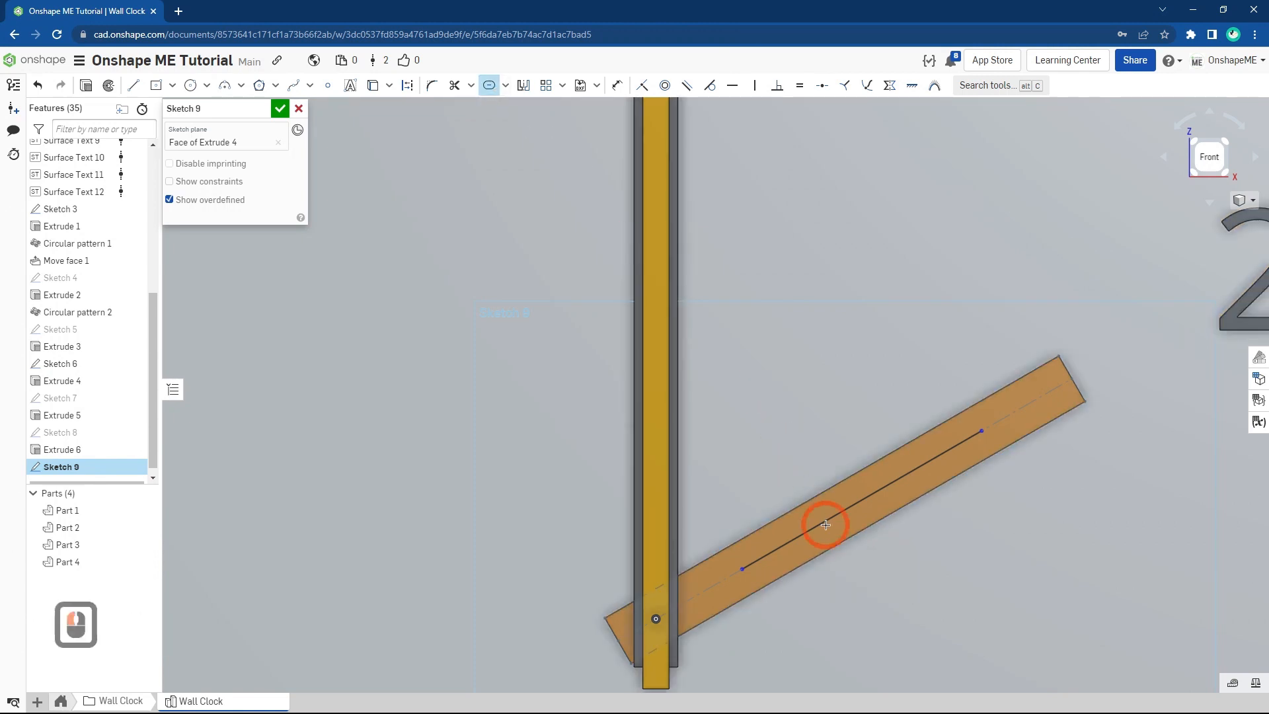
pyautogui.click(896, 563)
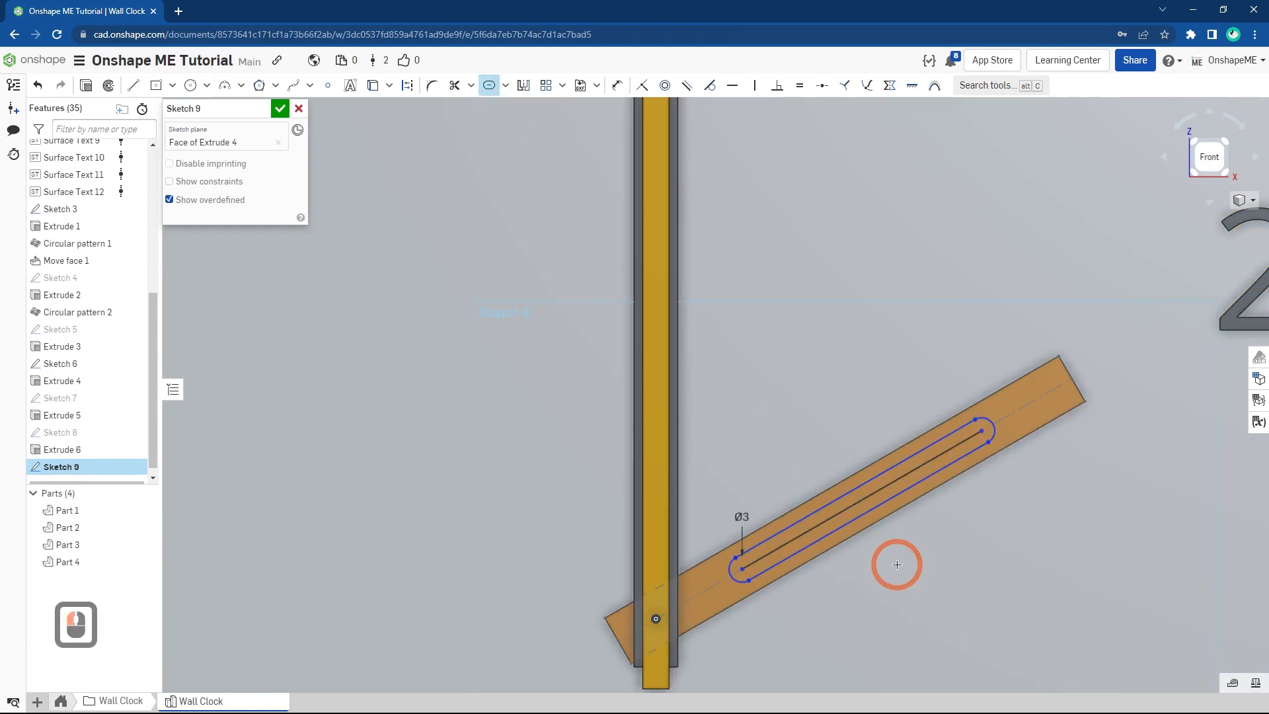
# Step: Dimension the length of the hour hand's slot between its end centres as 45 mm
pyautogui.press('s')
pyautogui.click(1006, 580)
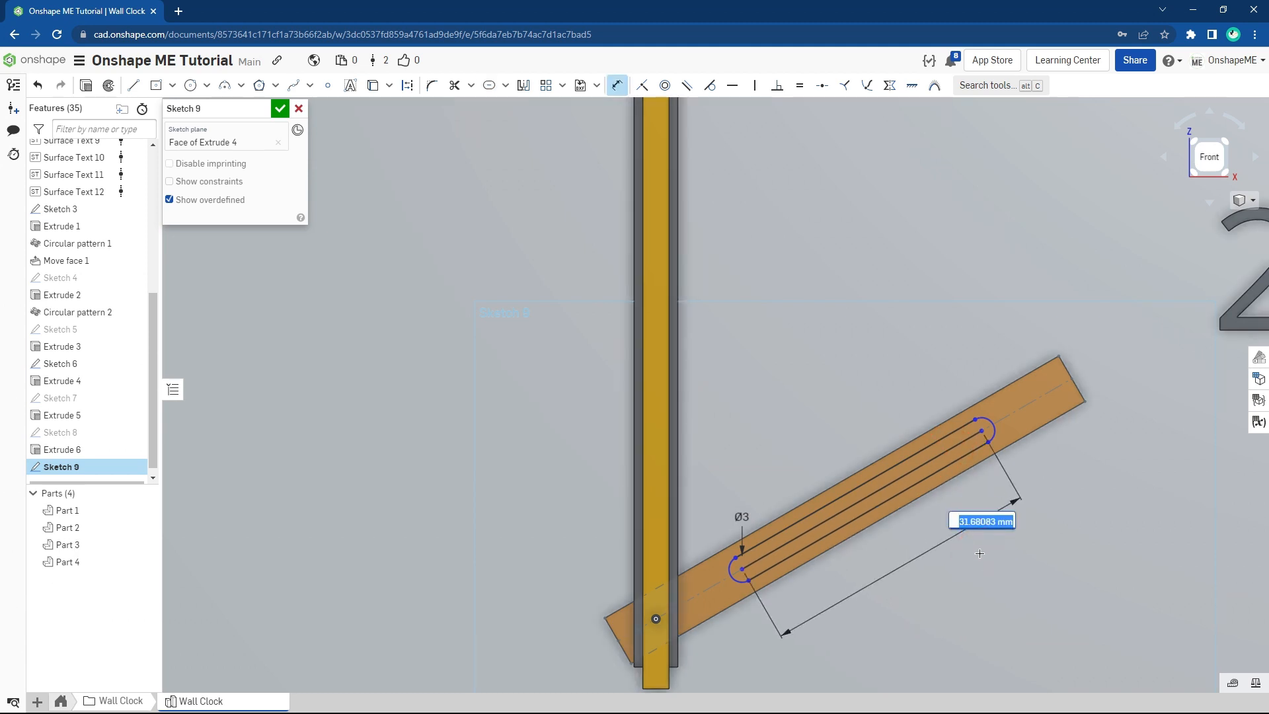
pyautogui.write('45')
pyautogui.press('Return')
pyautogui.press('Escape')
pyautogui.press('Escape')
pyautogui.scroll(2, 1069, 383)
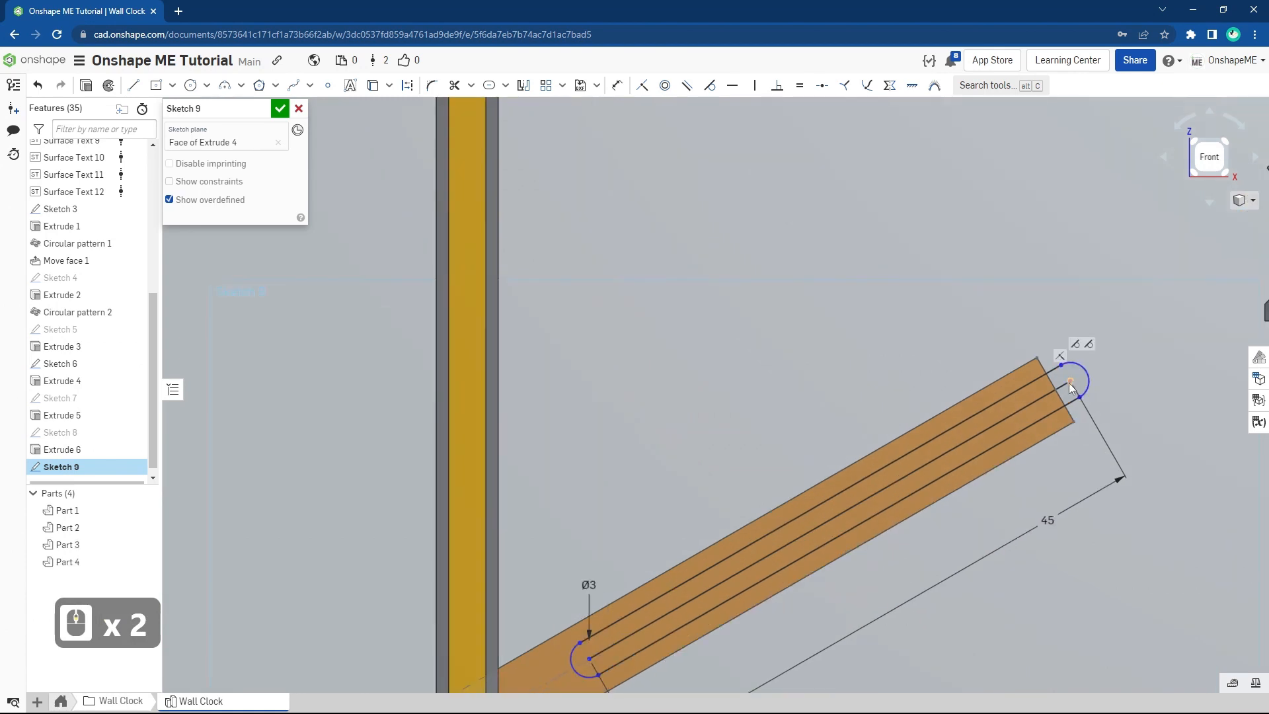
# Step: Move the slot back inside the hour hand and set its end centre 4 mm from the hand's tip edge
pyautogui.moveTo(1070, 382); pyautogui.dragTo(1021, 411)
pyautogui.press('s')
pyautogui.click(1189, 470)
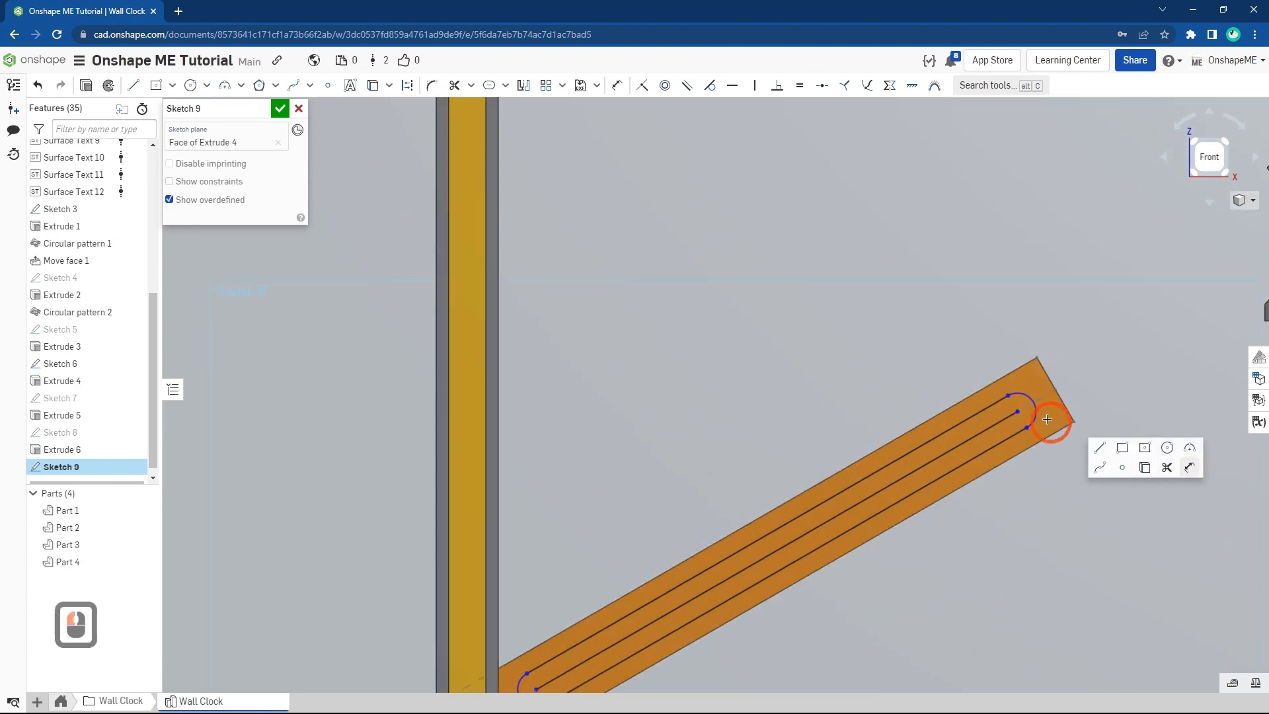
pyautogui.click(1021, 411)
pyautogui.click(1123, 466)
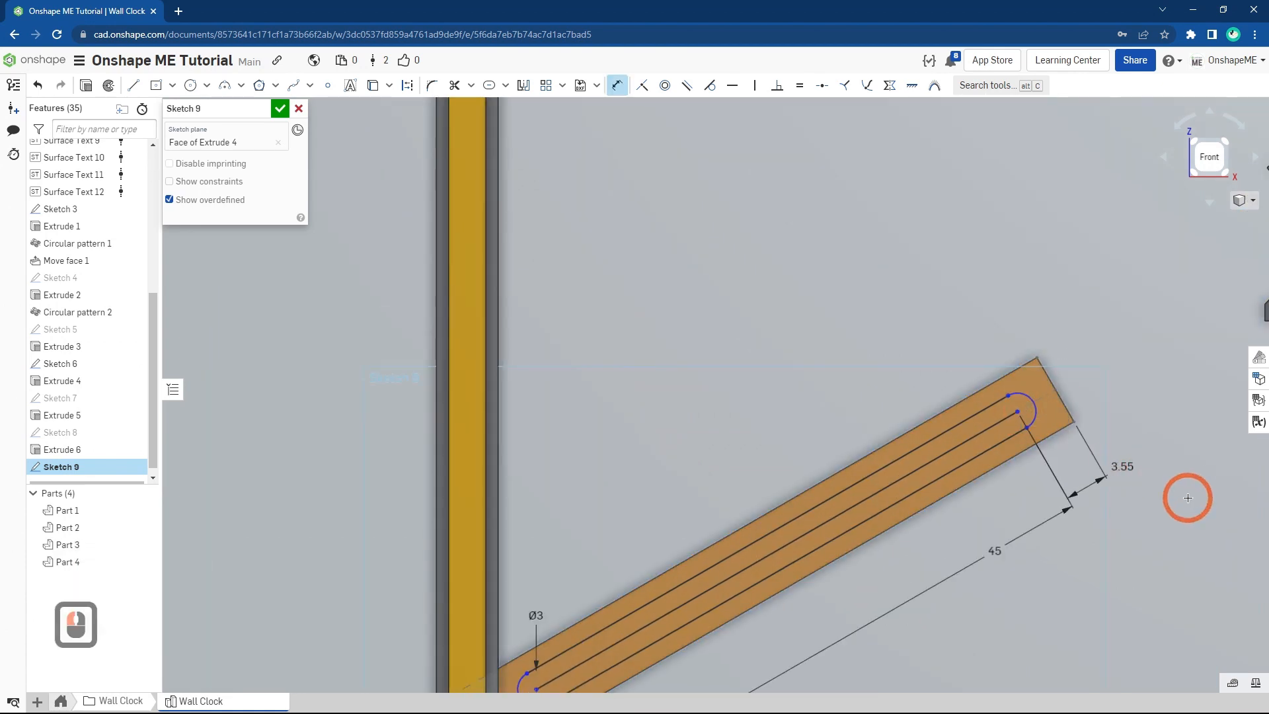
pyautogui.write('4')
pyautogui.press('Return')
# Step: Cut the slot of Sketch 9 into the hour hand with a 0.5 mm deep Remove extrude
pyautogui.scroll(-3, 1188, 498)
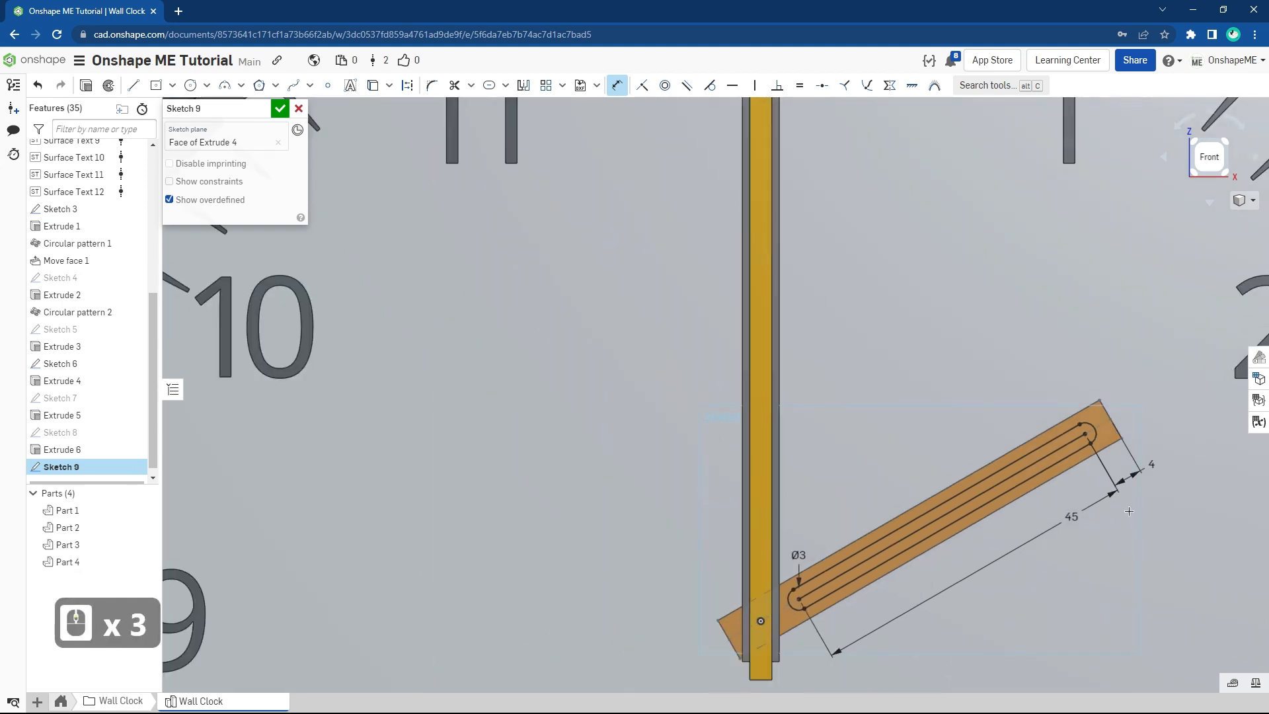
pyautogui.click(86, 85)
pyautogui.hotkey('shift', 'e')
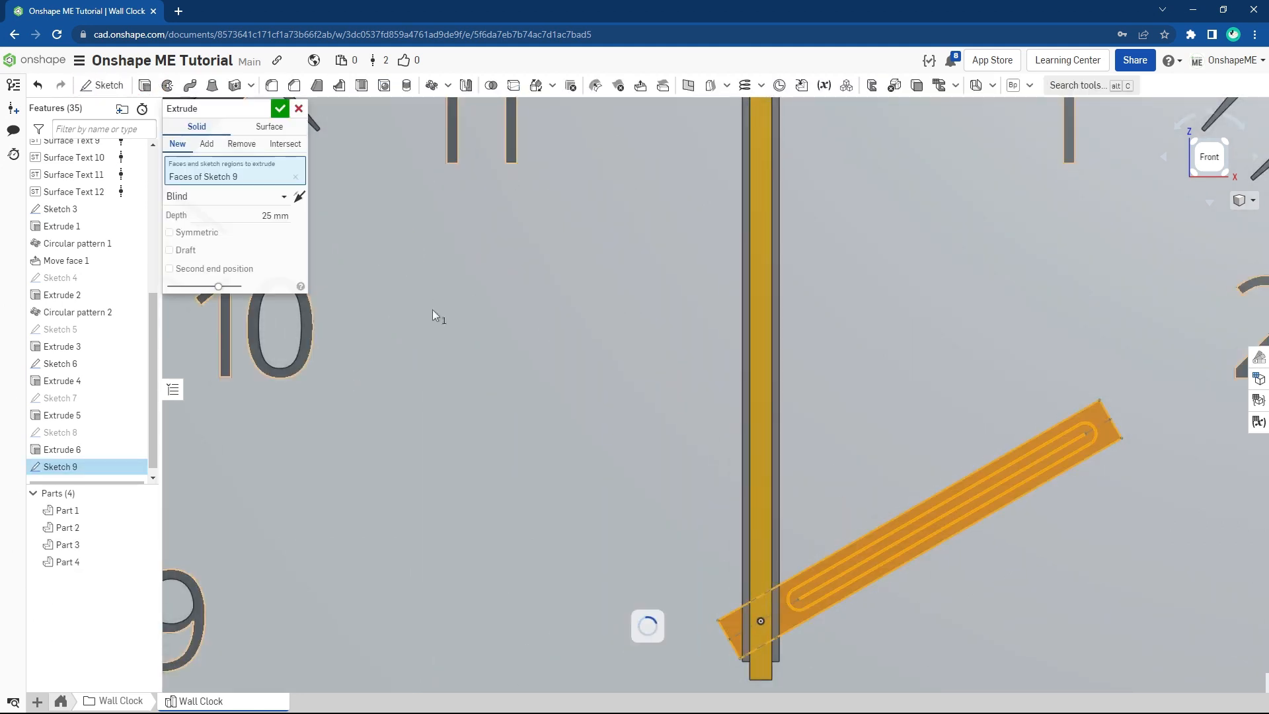
pyautogui.click(251, 212)
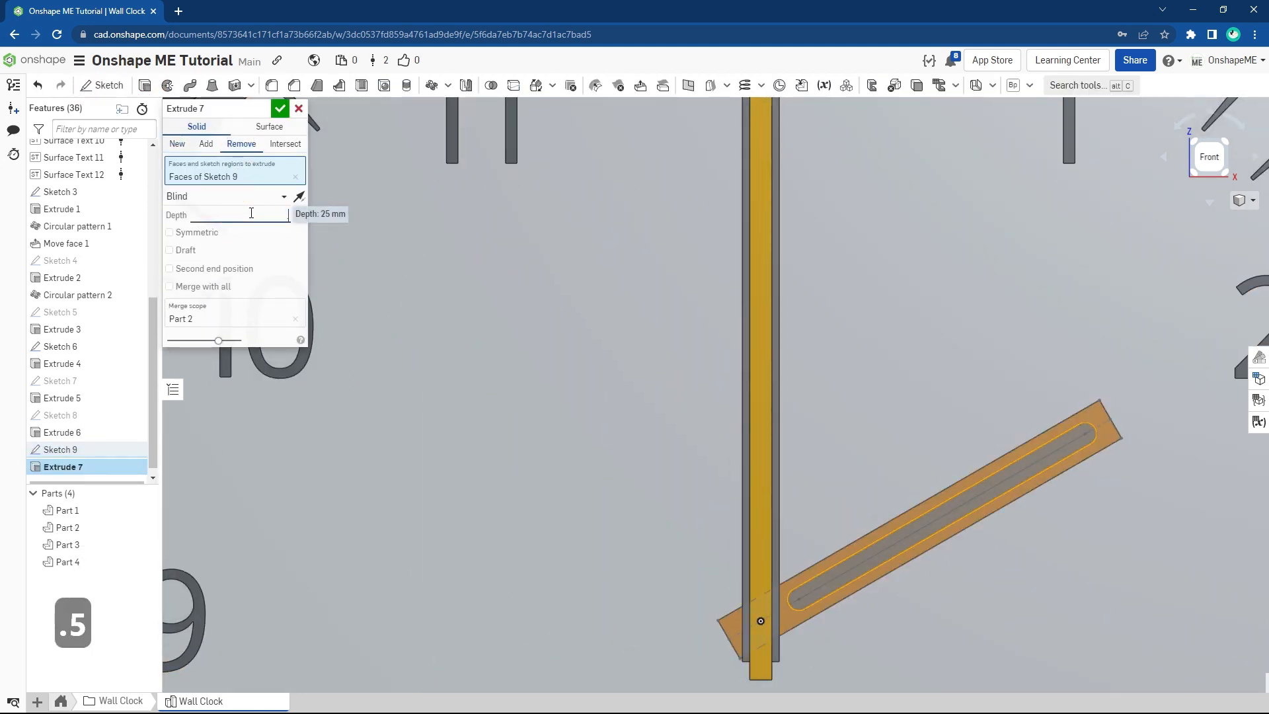
pyautogui.press('Return')
# Step: Hide the second hand so the minute hand's front face is accessible
pyautogui.scroll(-4, 726, 481)
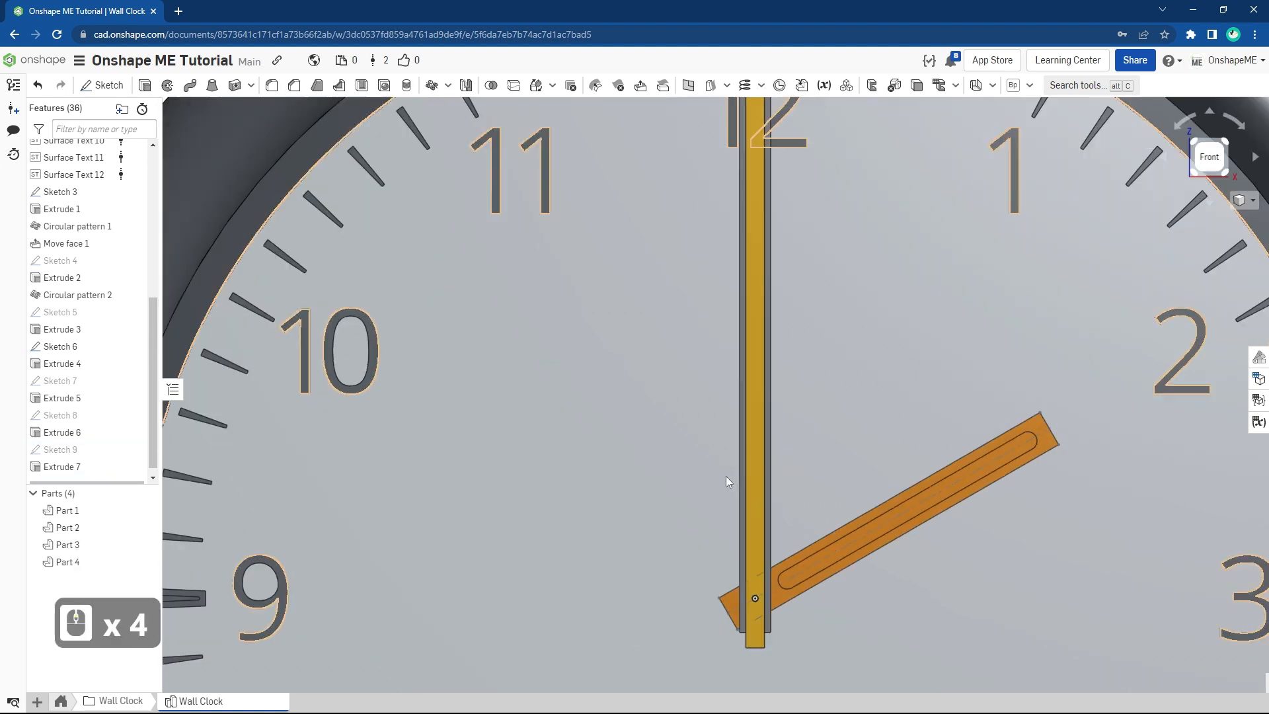
pyautogui.scroll(-2, 726, 481)
pyautogui.click(742, 451)
pyautogui.press('y')
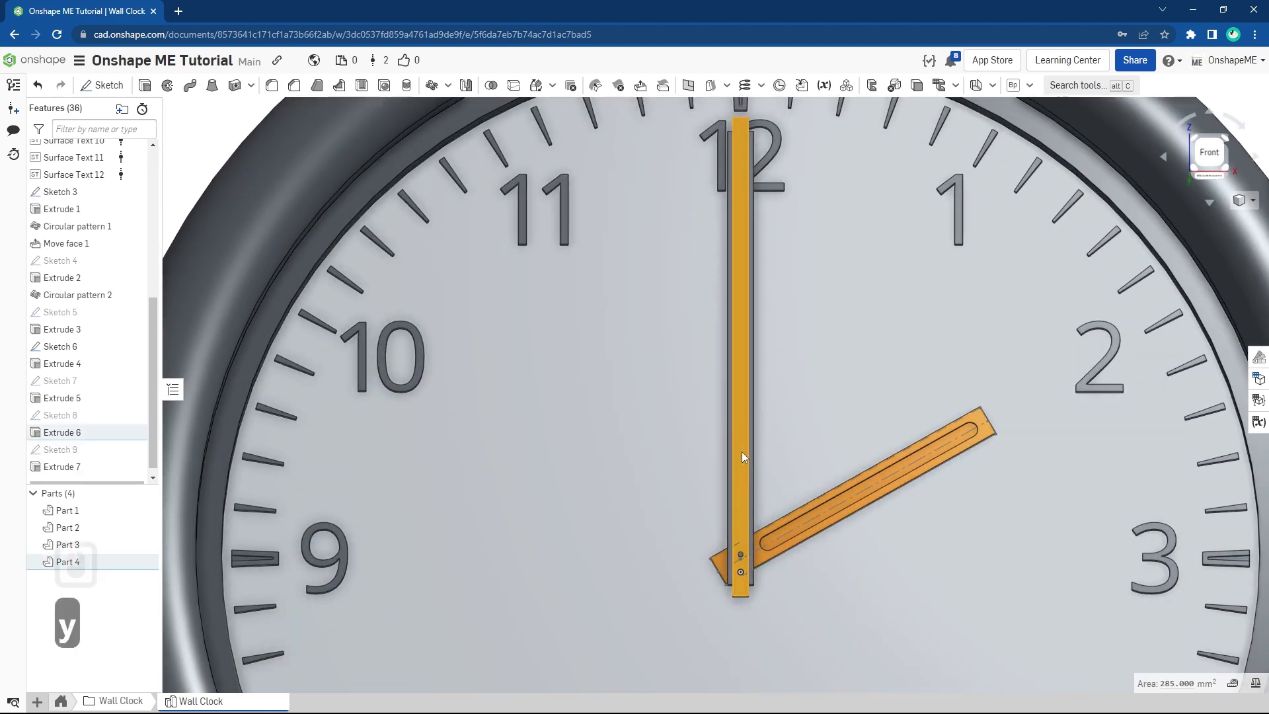
pyautogui.rightClick(741, 433)
pyautogui.click(769, 190)
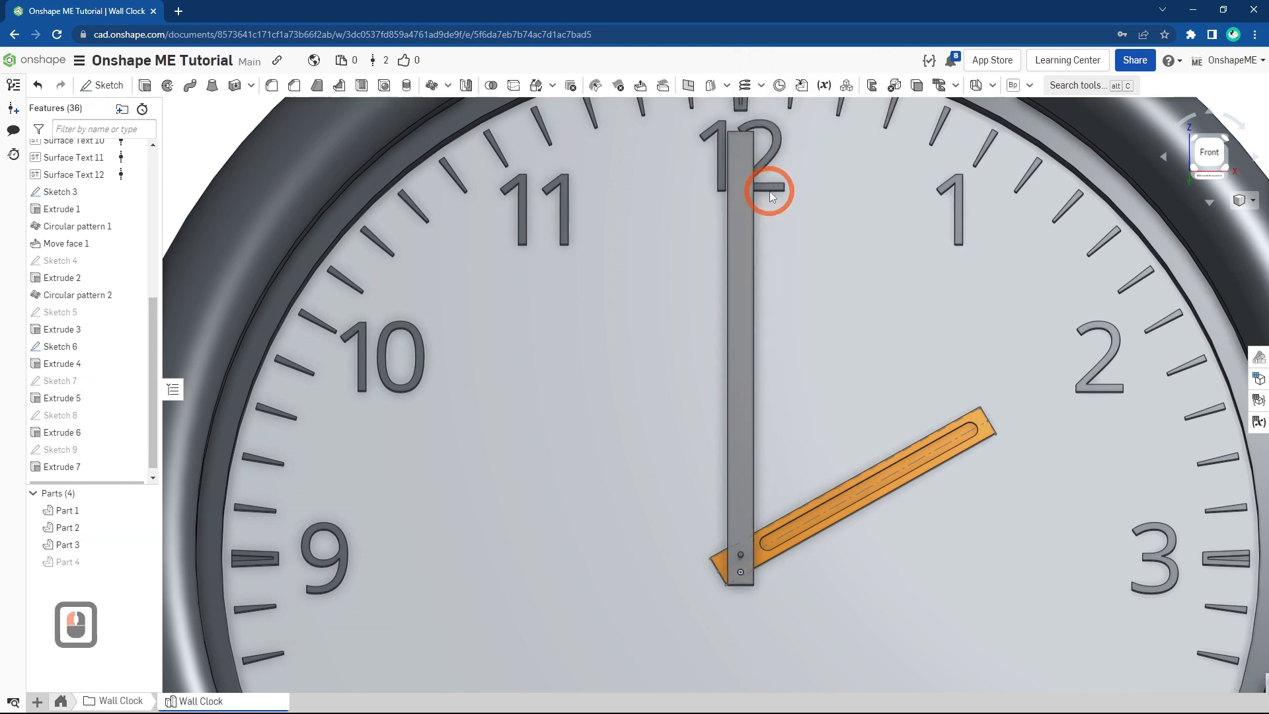
# Step: Start a sketch on the minute hand's front face and draw a vertical line along its centre, ending just short of the tip
pyautogui.hotkey('shift', 's')
pyautogui.press('n')
pyautogui.press('s')
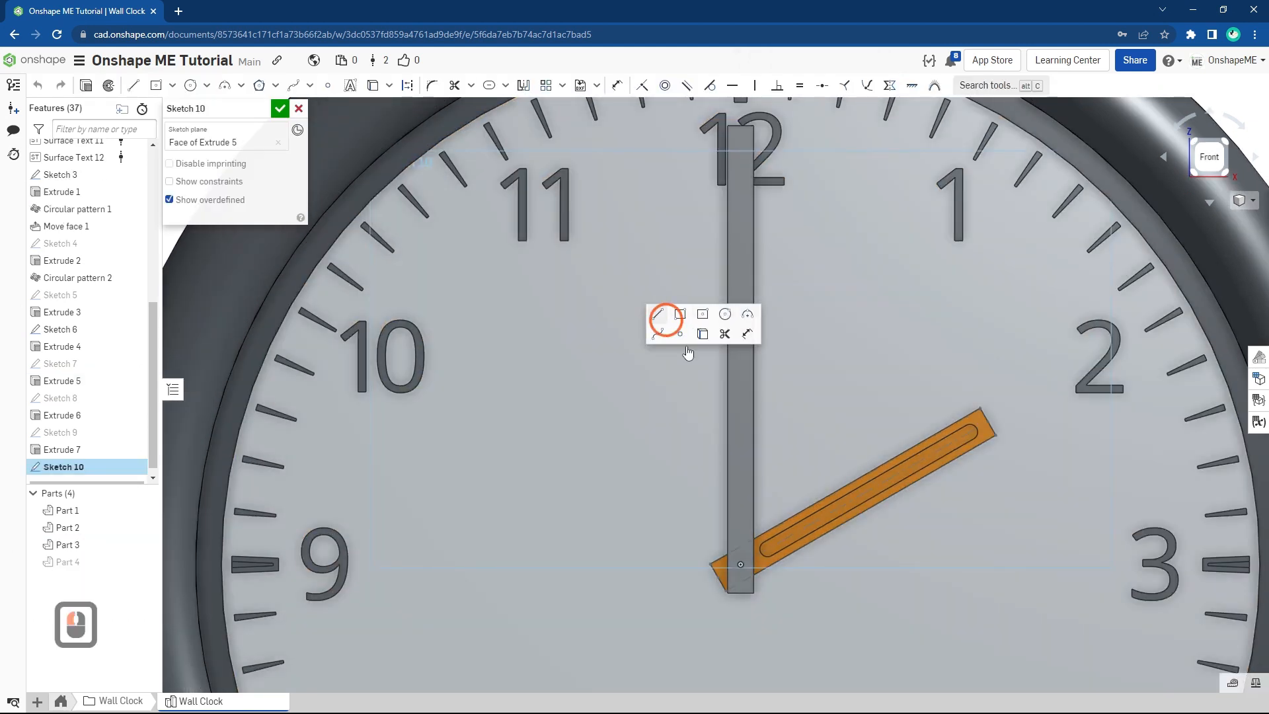
pyautogui.click(659, 314)
pyautogui.scroll(-3, 749, 455)
pyautogui.scroll(4, 753, 275)
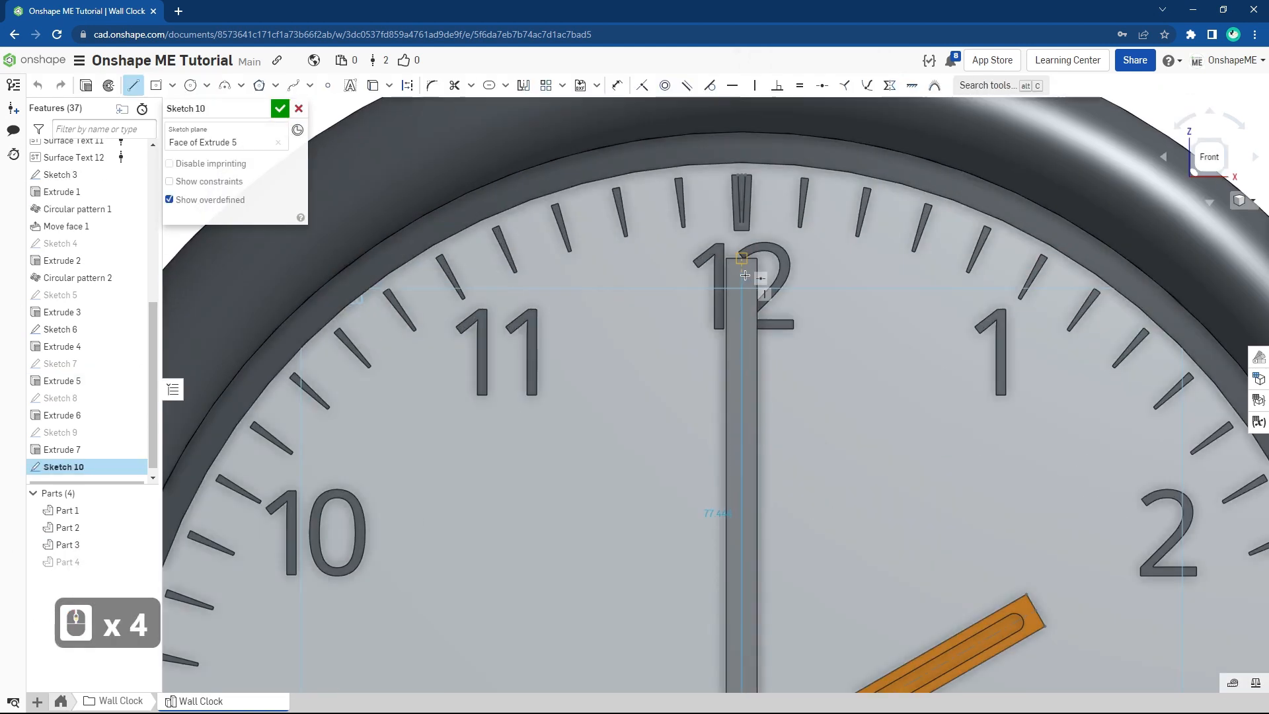
pyautogui.scroll(2, 753, 272)
pyautogui.click(742, 295)
pyautogui.press('Escape')
# Step: Create a slot around the minute hand's centre line and set its width to 2.5 mm
pyautogui.click(490, 85)
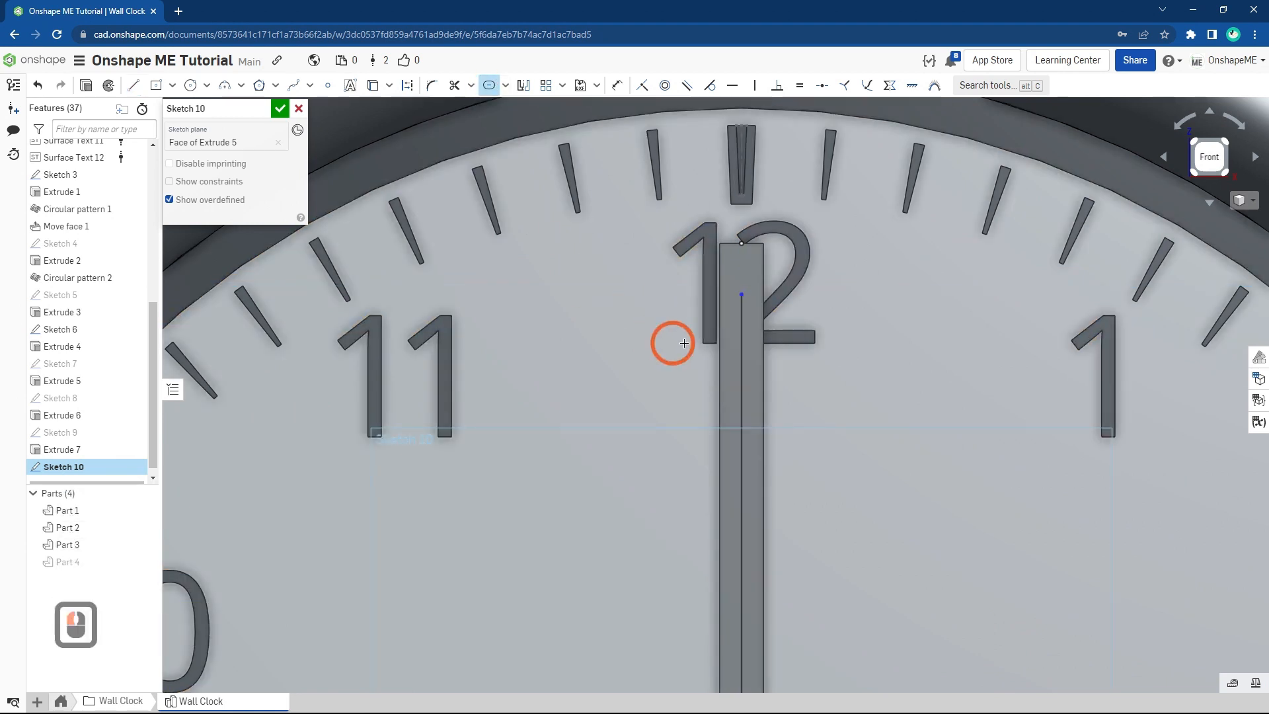
pyautogui.click(741, 335)
pyautogui.scroll(-4, 601, 360)
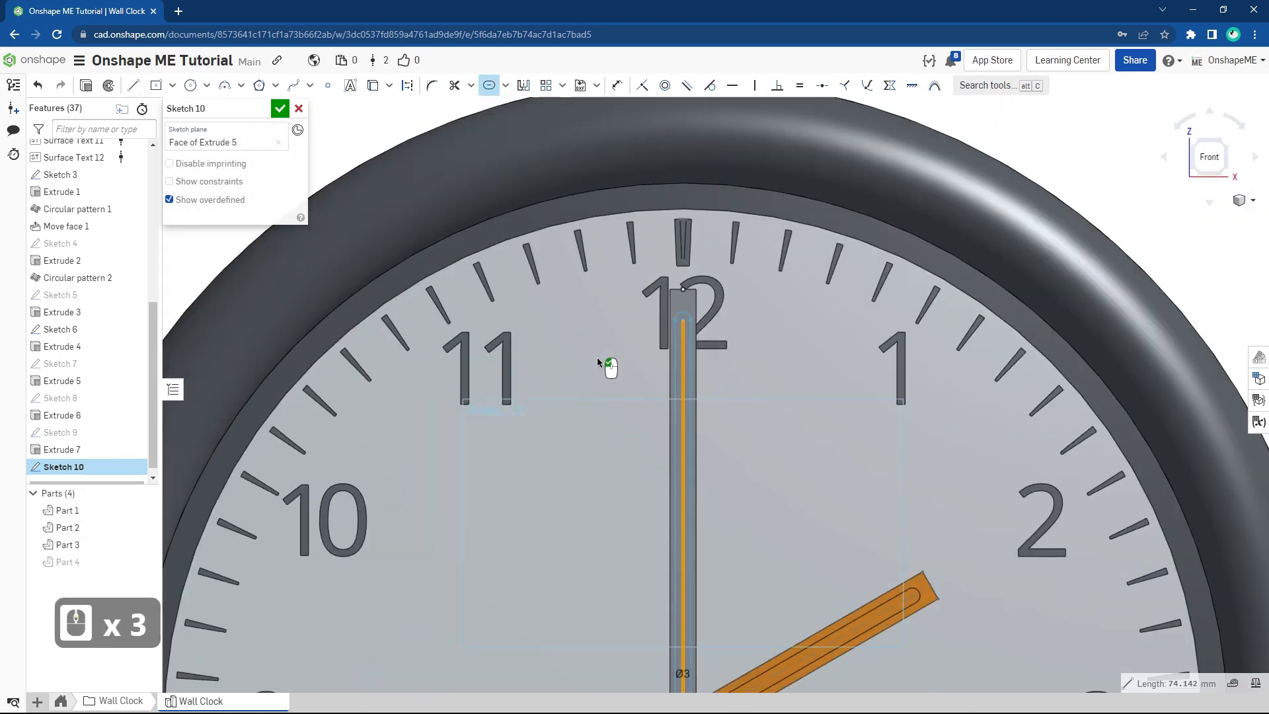
pyautogui.keyDown('ctrl'); pyautogui.moveTo(575, 465); pyautogui.dragTo(573, 422, button='middle'); pyautogui.keyUp('ctrl')
pyautogui.click(571, 418)
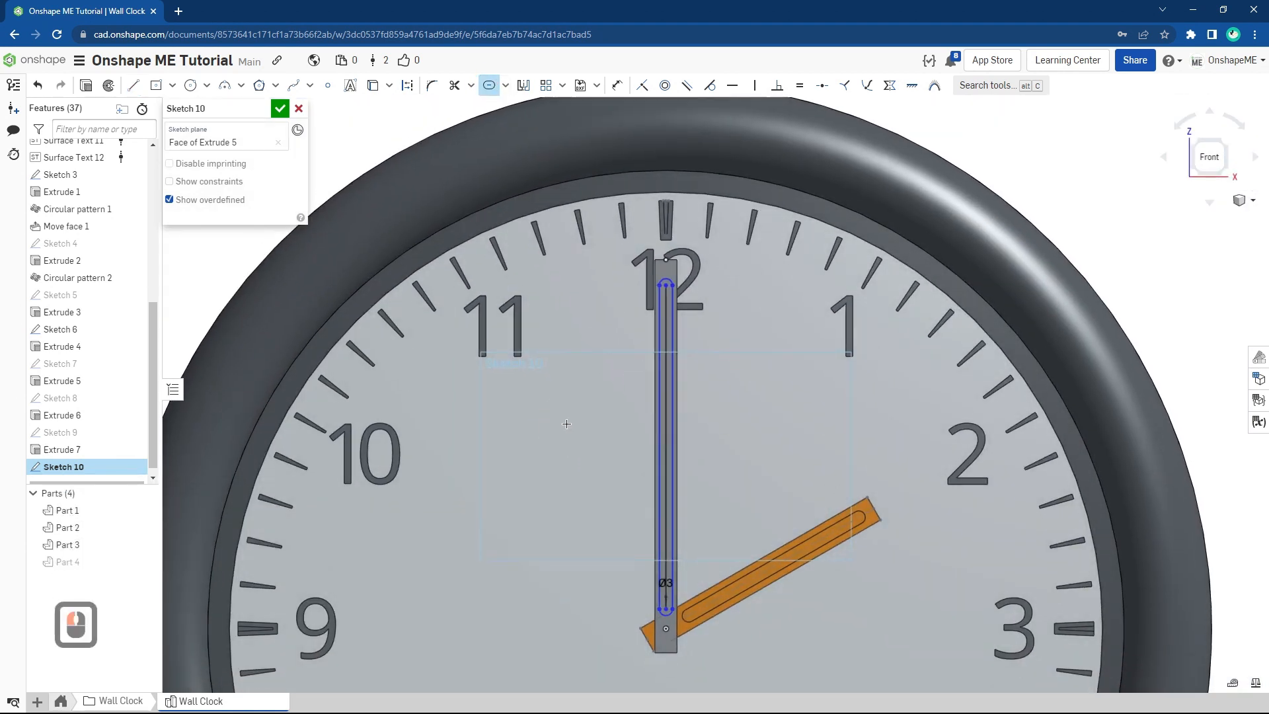
pyautogui.scroll(2, 654, 587)
pyautogui.doubleClick(609, 581)
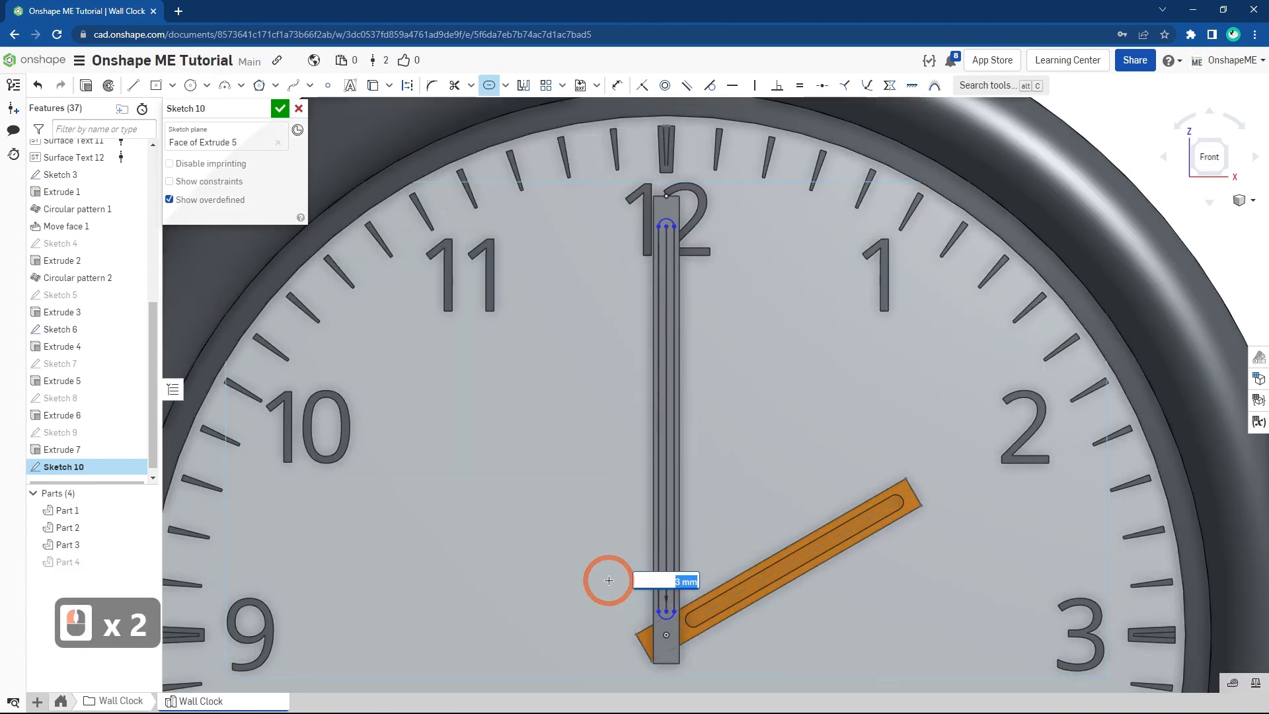
pyautogui.write('2.5')
pyautogui.press('Return')
# Step: Dimension the distance from the slot's upper end centre to the minute hand's tip
pyautogui.scroll(3, 632, 197)
pyautogui.press('Escape')
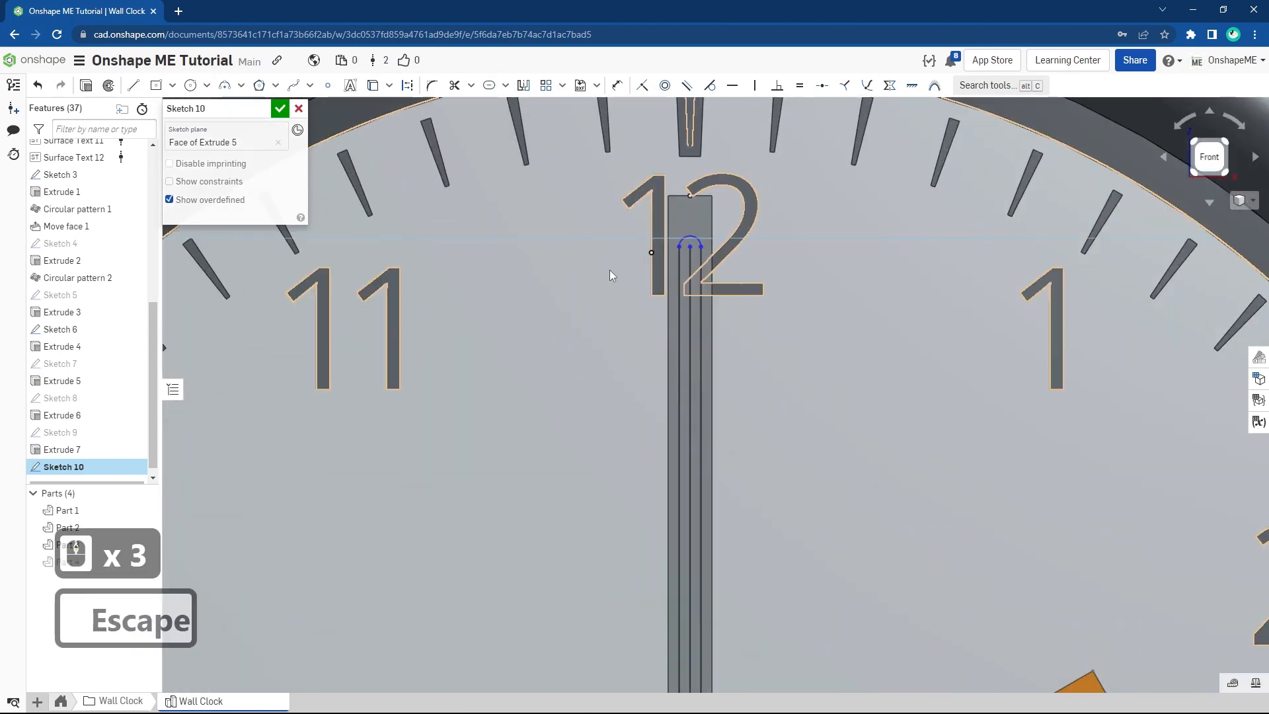
pyautogui.scroll(-3, 583, 286)
pyautogui.click(645, 339)
pyautogui.press('q')
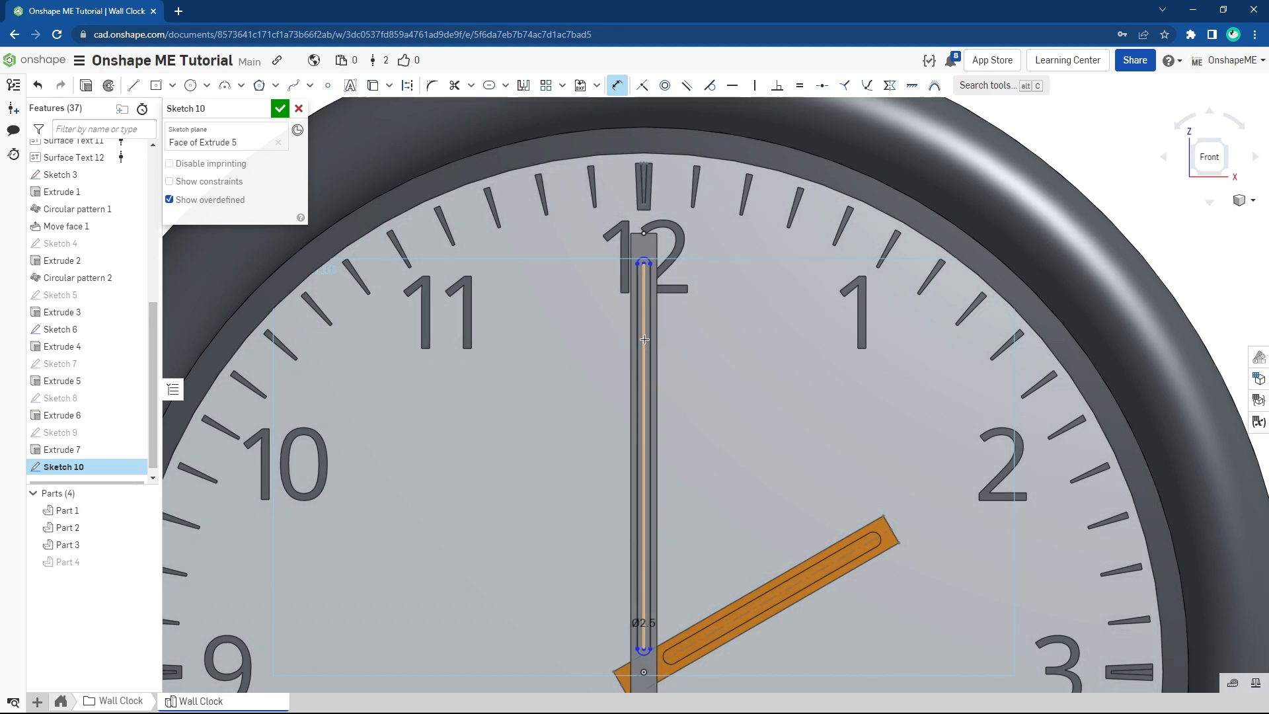
pyautogui.click(647, 248)
pyautogui.scroll(4, 645, 246)
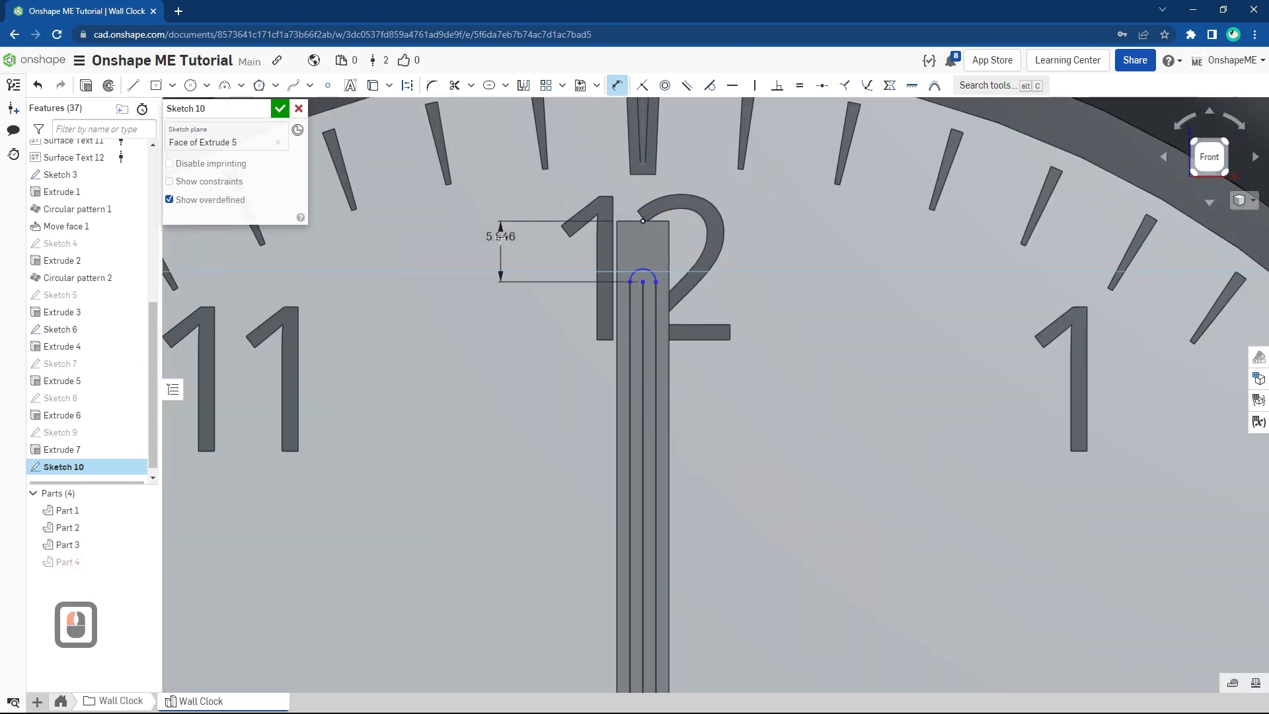
pyautogui.write('462')
pyautogui.press('Return')
# Step: Dimension the length of the minute hand's slot between its end centres as 75 mm
pyautogui.scroll(-8, 638, 278)
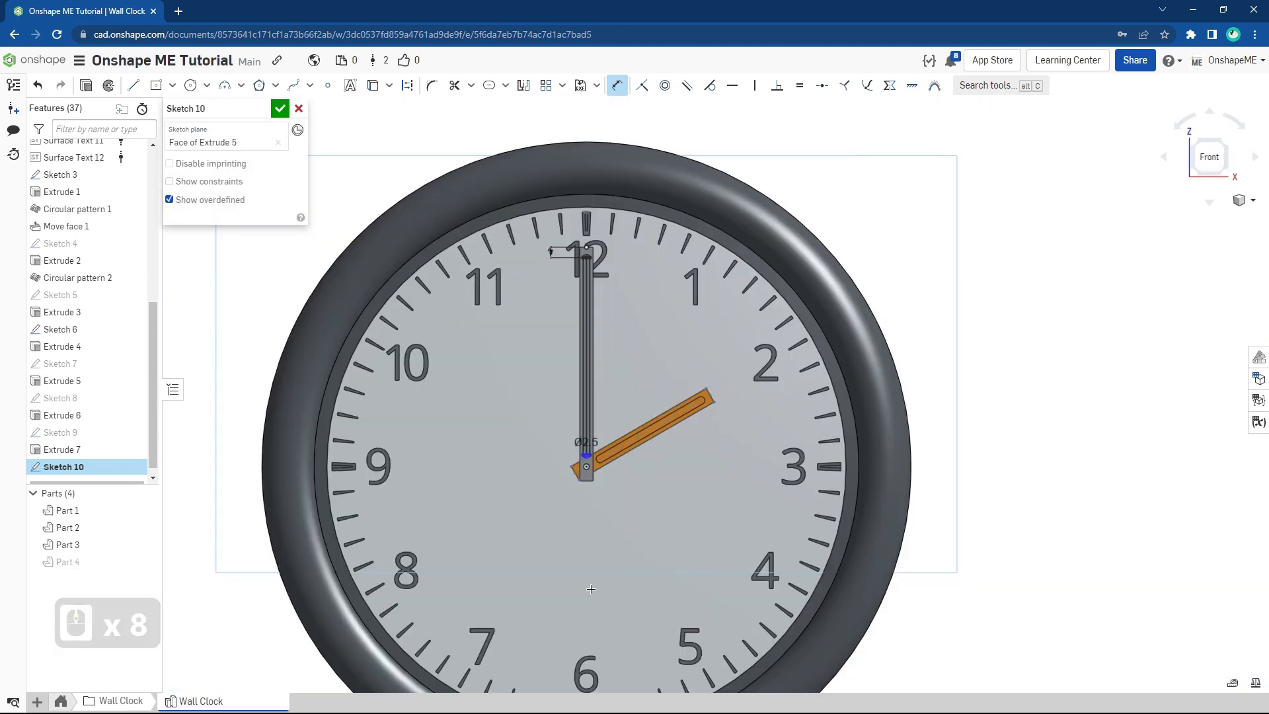
pyautogui.scroll(5, 585, 452)
pyautogui.scroll(3, 584, 452)
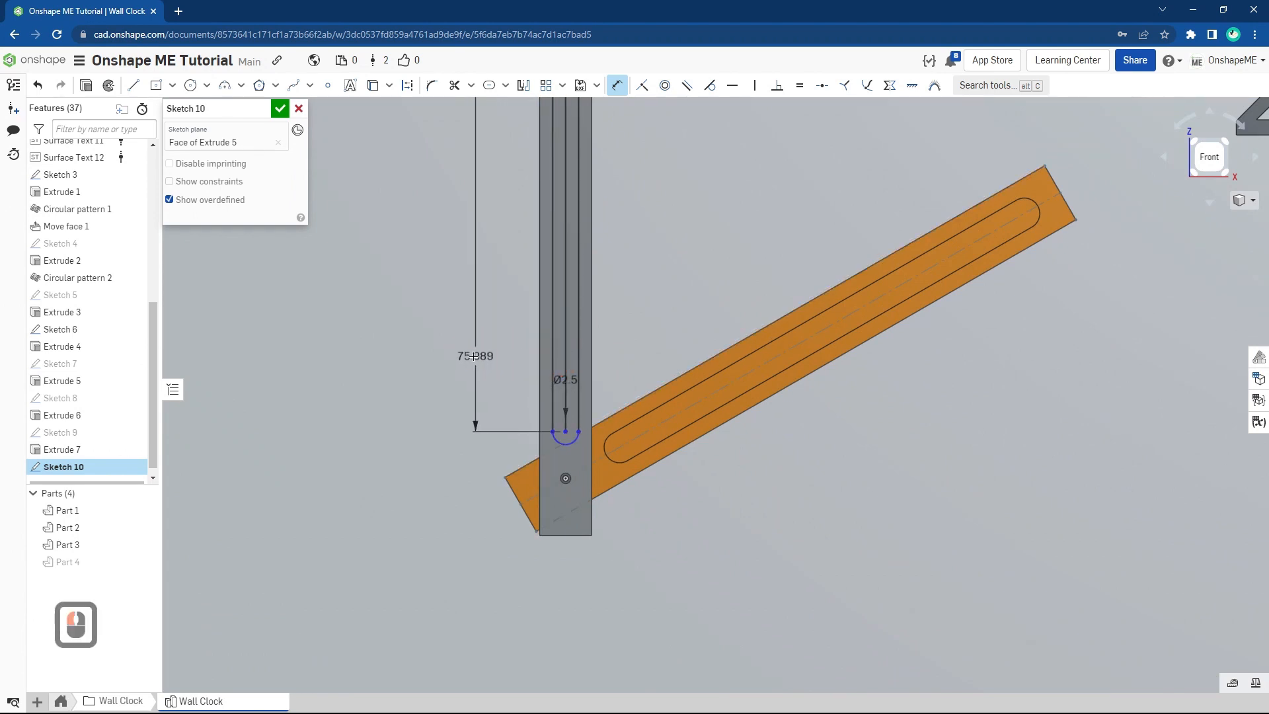
pyautogui.click(520, 402)
pyautogui.write('75')
pyautogui.press('Return')
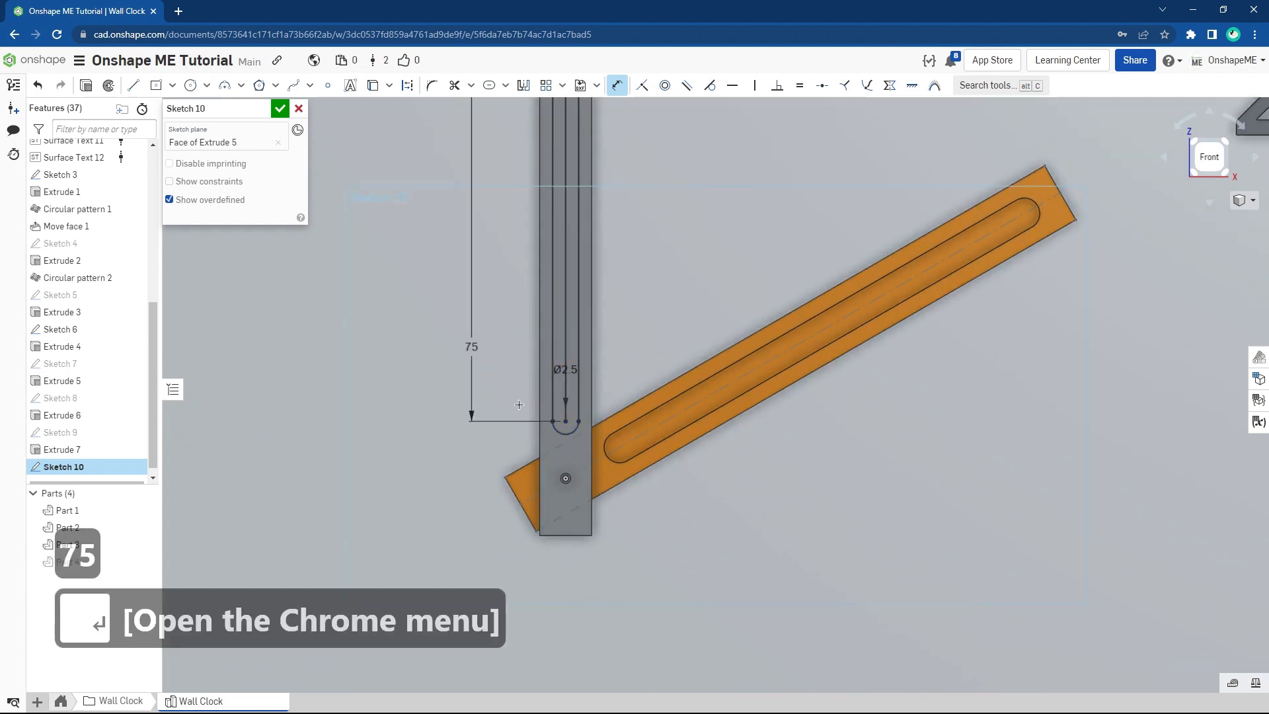
# Step: Cut the slot of Sketch 10 into the minute hand with a 0.5 mm deep Remove extrude
pyautogui.scroll(-3, 519, 407)
pyautogui.click(85, 86)
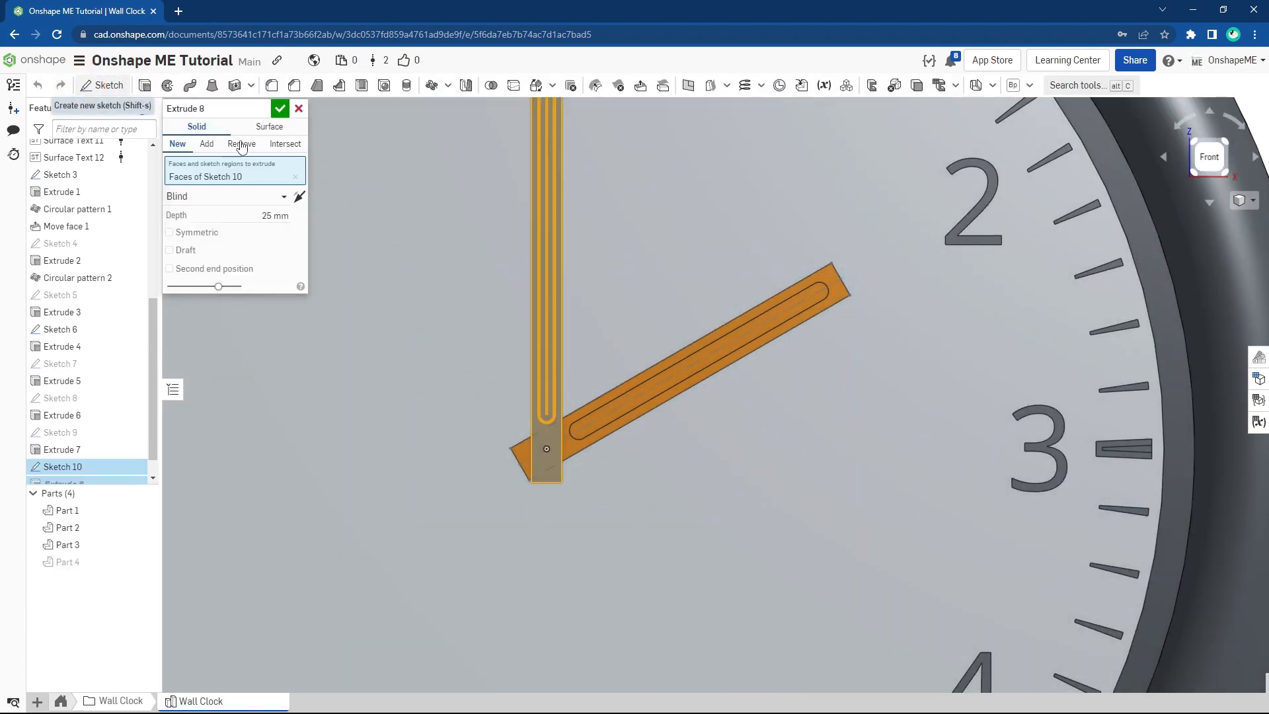
pyautogui.click(242, 143)
pyautogui.click(258, 213)
pyautogui.write('.5')
pyautogui.press('Return')
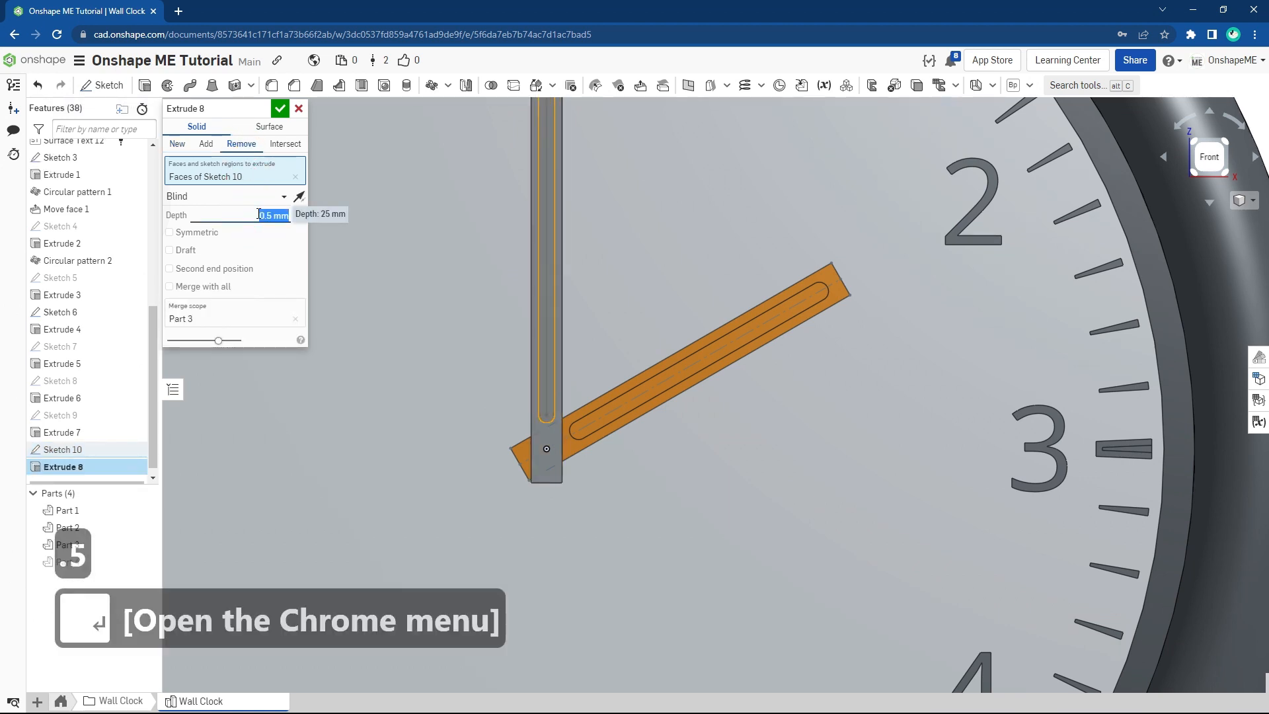
# Step: Show the hidden second hand again and view the whole clock
pyautogui.scroll(2, 548, 404)
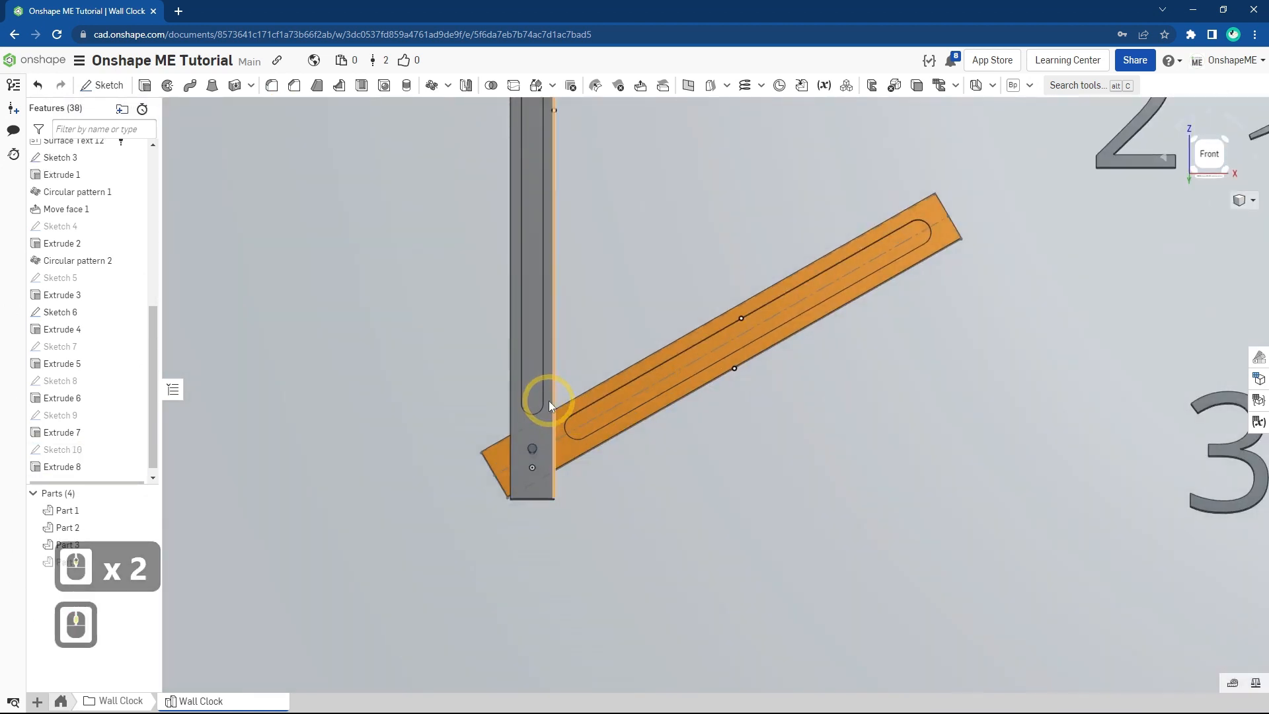
pyautogui.scroll(-4, 549, 403)
pyautogui.rightClick(366, 377)
pyautogui.press('Escape')
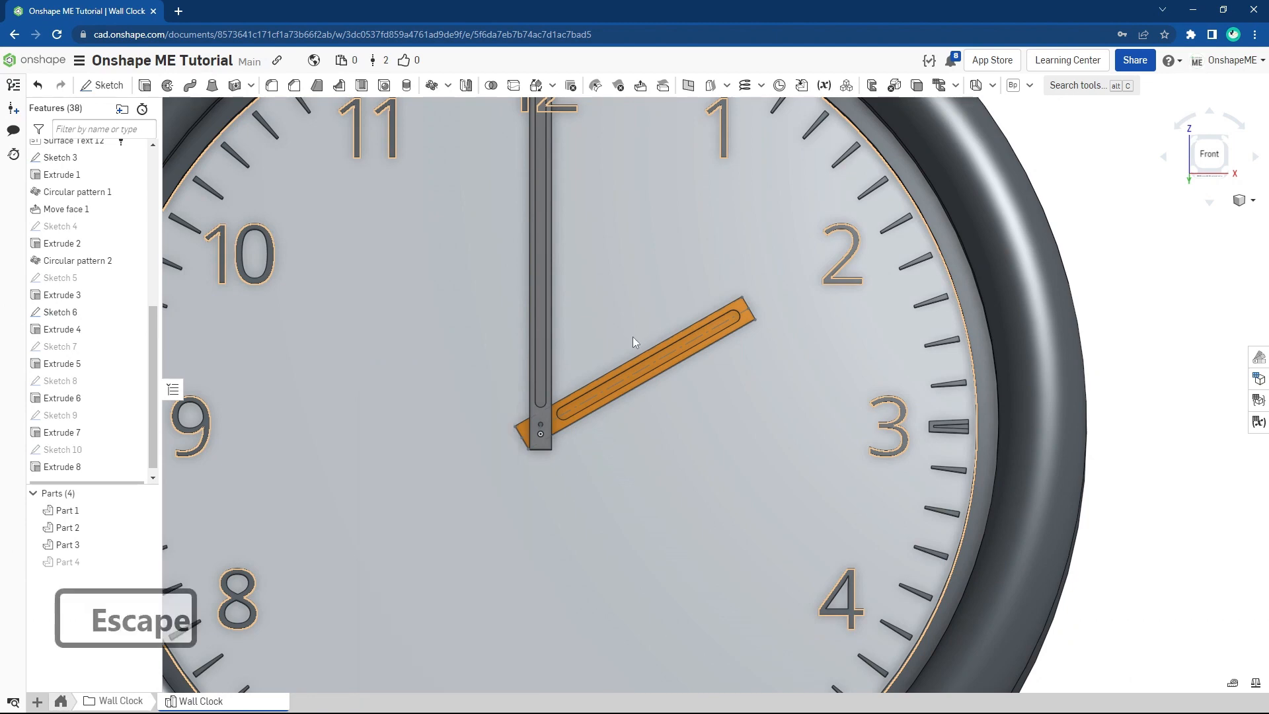
pyautogui.scroll(-3, 633, 336)
pyautogui.click(937, 266)
pyautogui.press('Escape')
pyautogui.scroll(3, 544, 344)
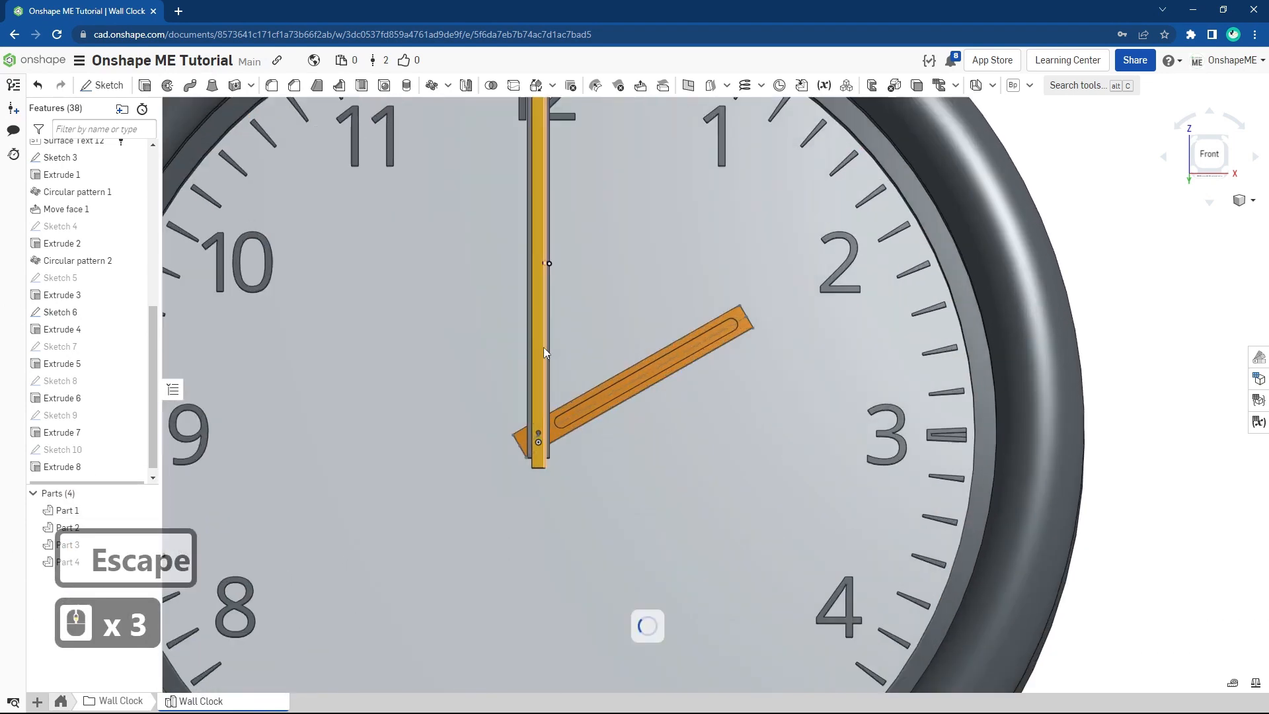
pyautogui.scroll(-4, 544, 344)
pyautogui.scroll(-1, 357, 248)
pyautogui.moveTo(354, 246); pyautogui.dragTo(359, 247, button='middle')
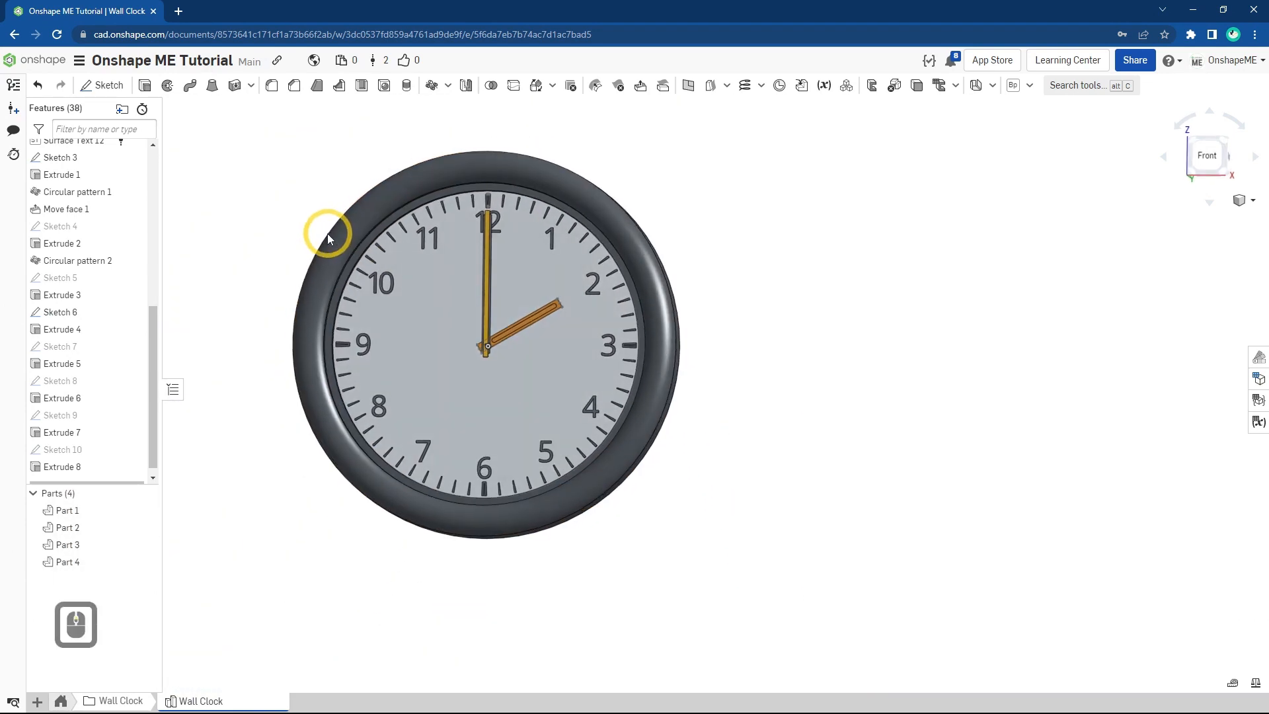
# Step: Change the appearance of the second hand (Part 4) to red
pyautogui.scroll(6, 329, 304)
pyautogui.click(297, 280)
pyautogui.scroll(-3, 299, 280)
pyautogui.scroll(4, 572, 328)
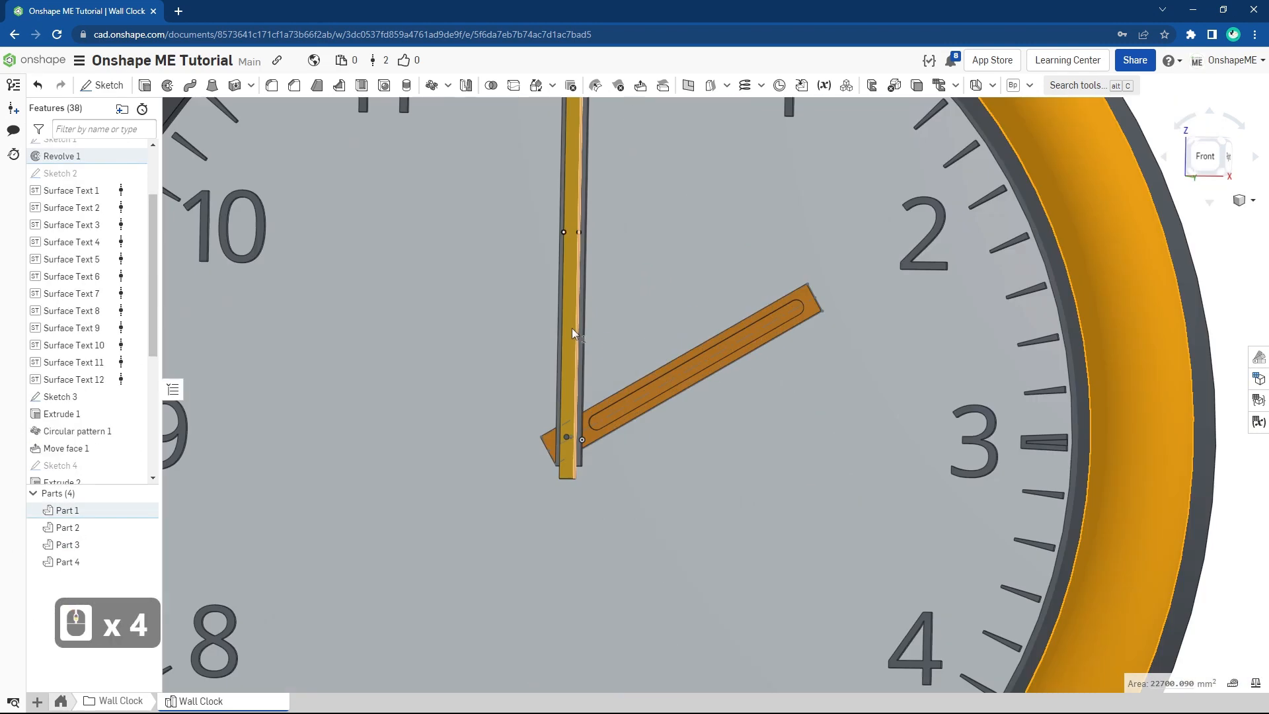
pyautogui.click(572, 328)
pyautogui.rightClick(572, 347)
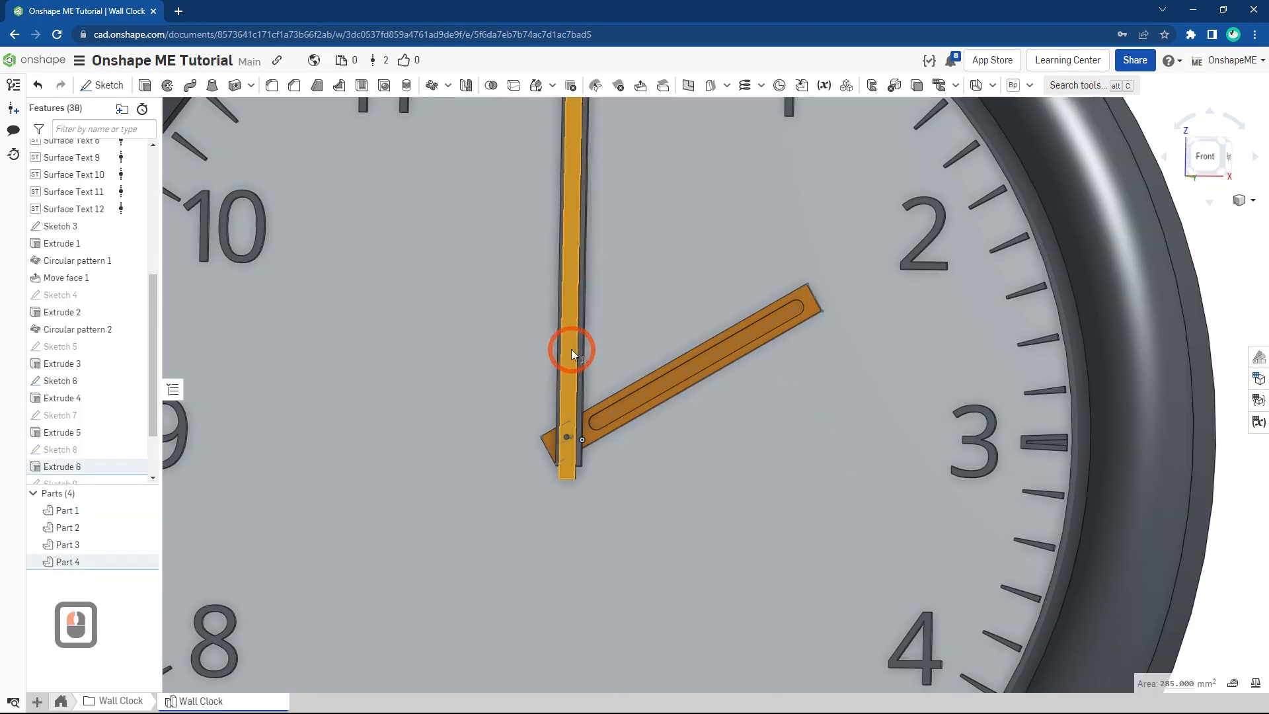
pyautogui.click(635, 470)
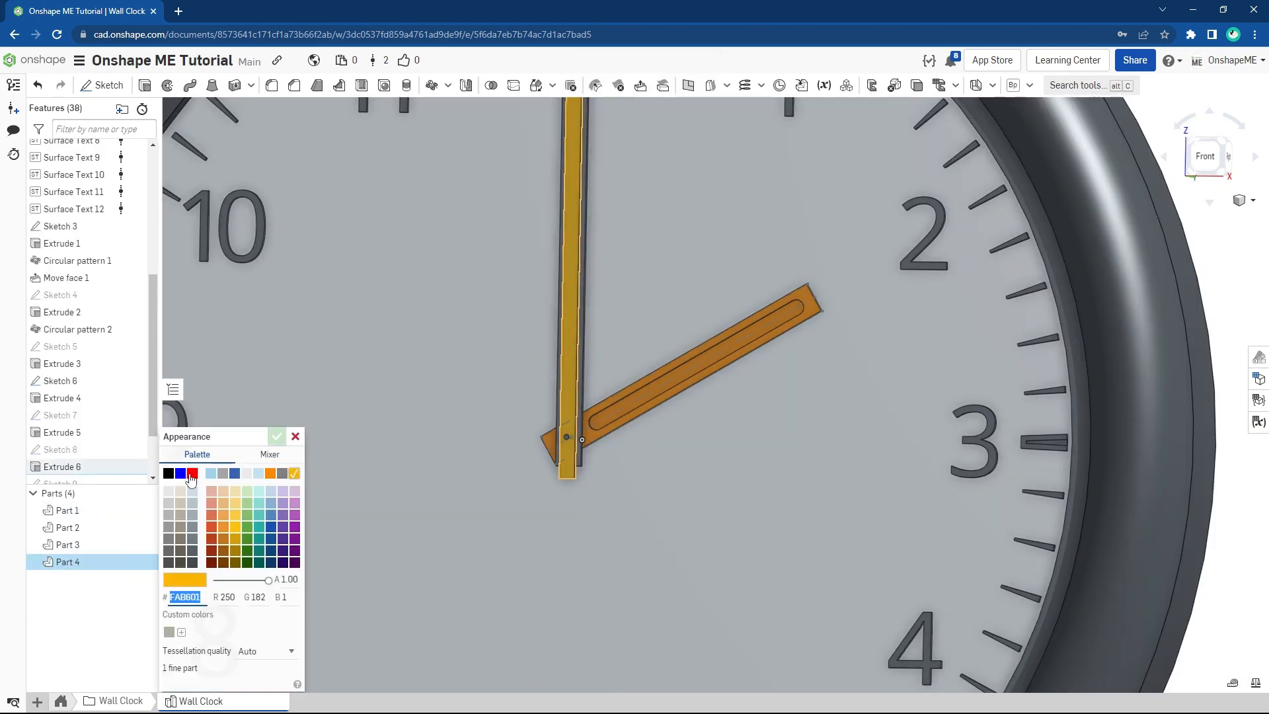
pyautogui.click(278, 436)
pyautogui.scroll(-6, 570, 364)
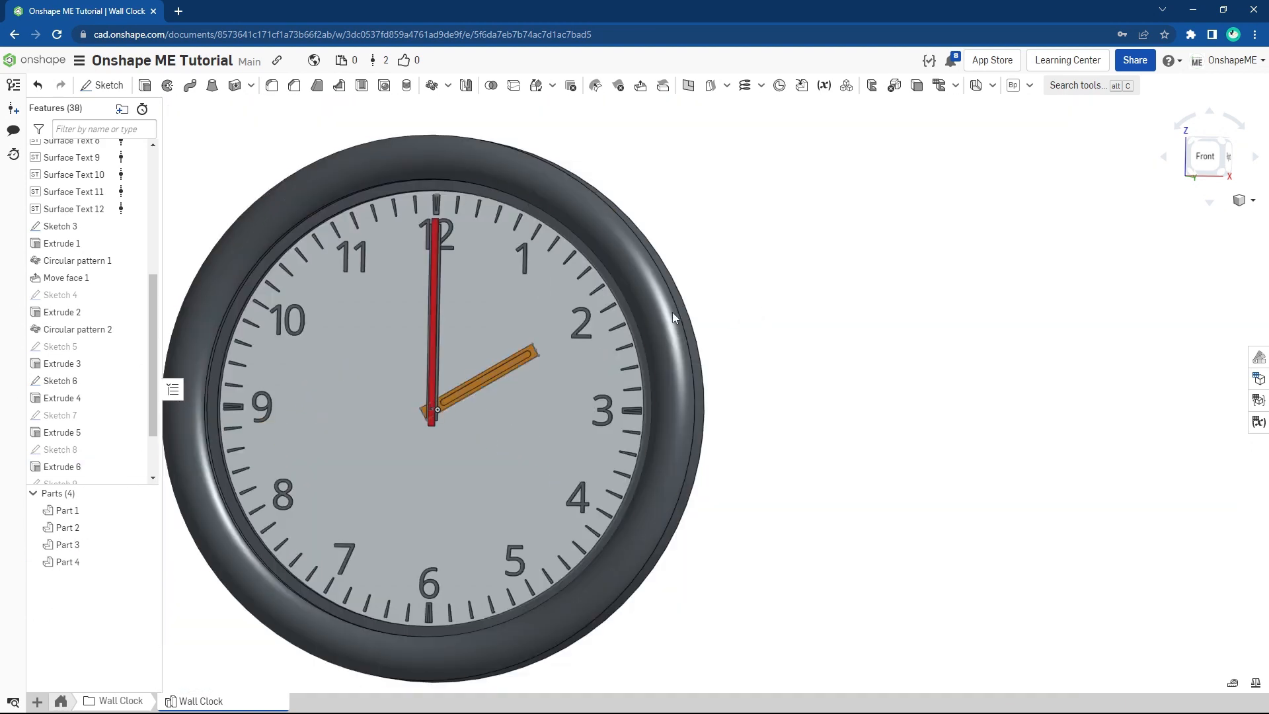
# Step: Apply a red face appearance to the two outer rim faces of the clock's revolved body
pyautogui.click(555, 266)
pyautogui.moveTo(629, 268); pyautogui.dragTo(685, 268, button='right')
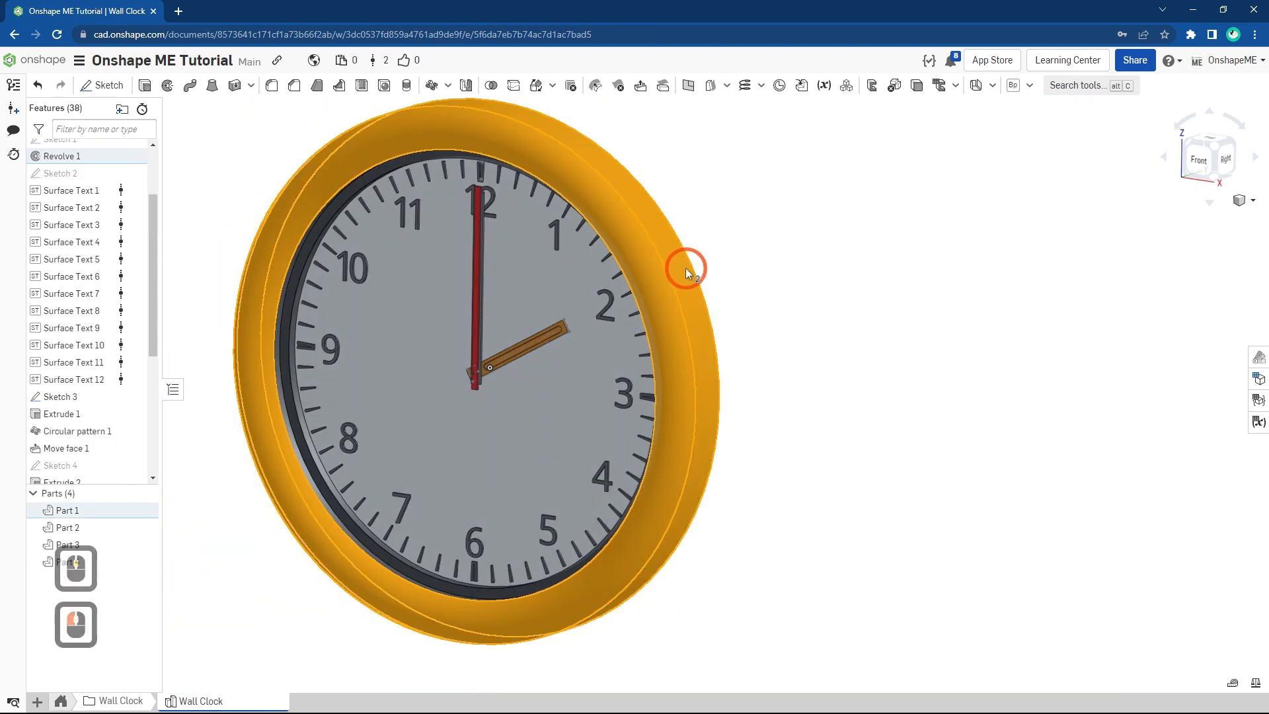
pyautogui.click(684, 268)
pyautogui.rightClick(685, 268)
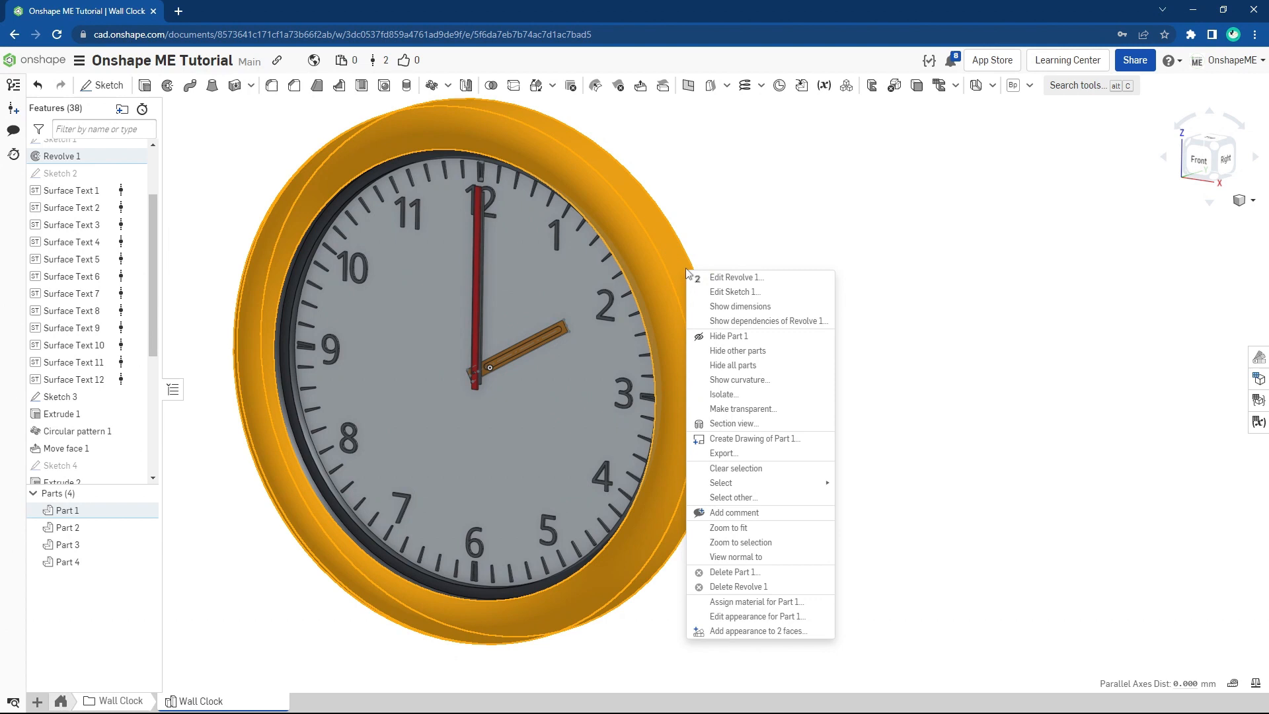
pyautogui.click(745, 632)
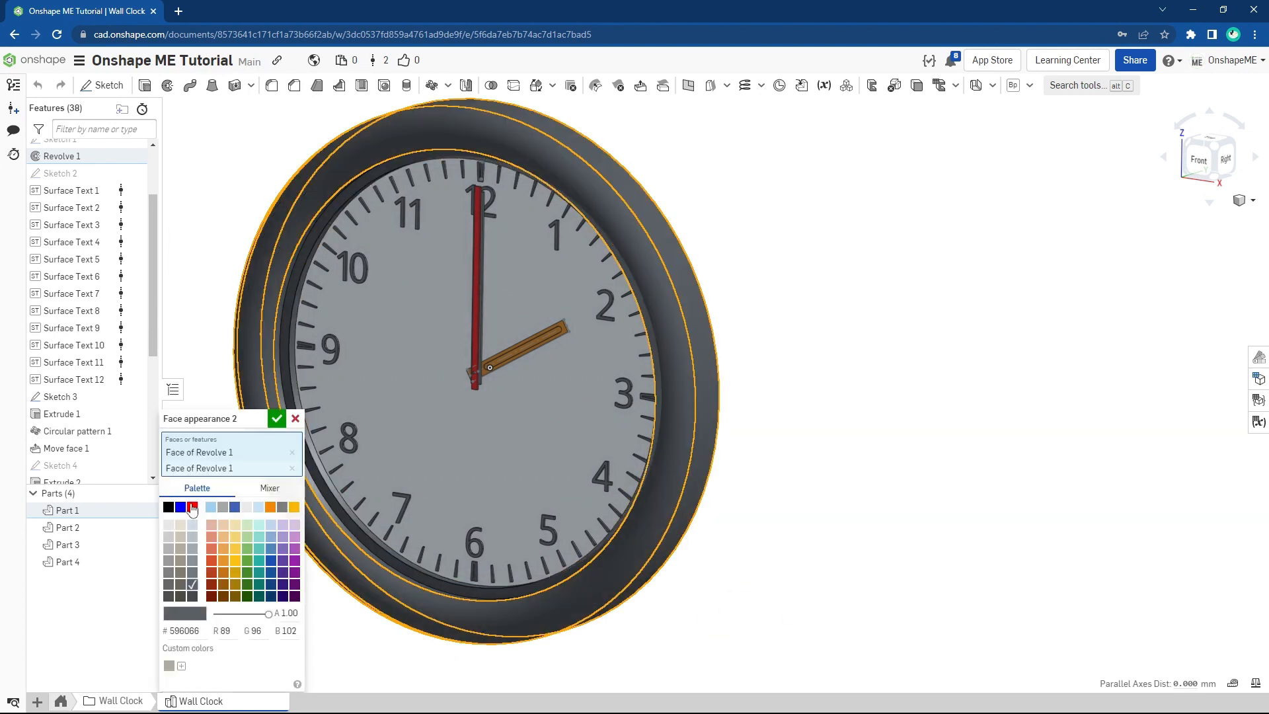
pyautogui.click(192, 507)
pyautogui.click(276, 418)
# Step: Set the appearance of the hour and minute hands (Part 2 and Part 3) to dark grey #596066
pyautogui.scroll(-3, 430, 372)
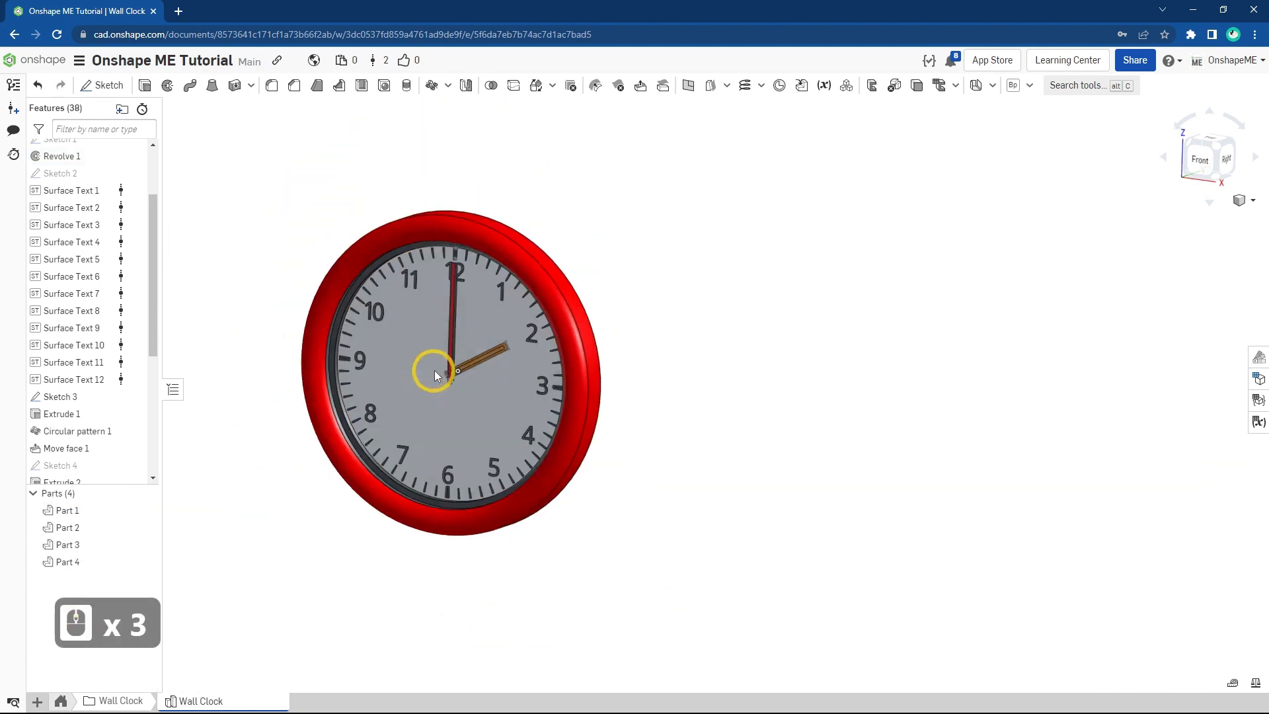
pyautogui.moveTo(434, 370); pyautogui.dragTo(486, 364, button='right')
pyautogui.click(723, 345)
pyautogui.scroll(7, 463, 351)
pyautogui.scroll(18, 462, 351)
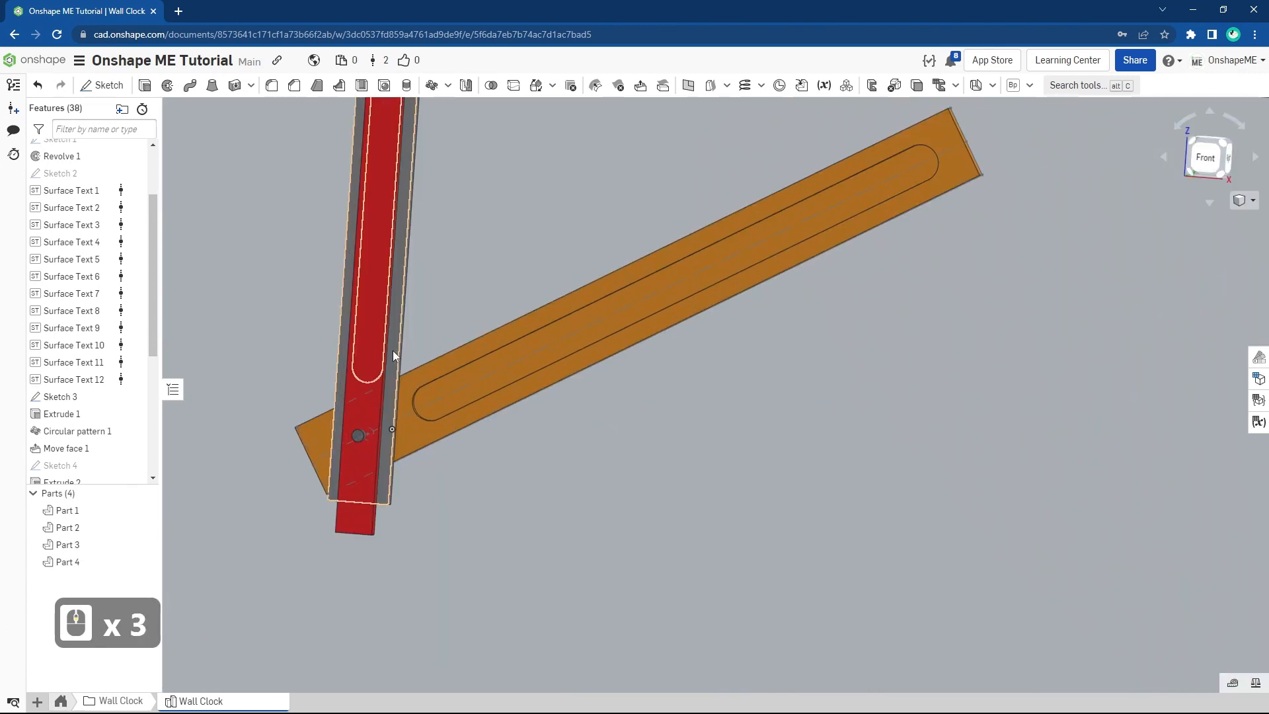
pyautogui.click(446, 378)
pyautogui.rightClick(446, 378)
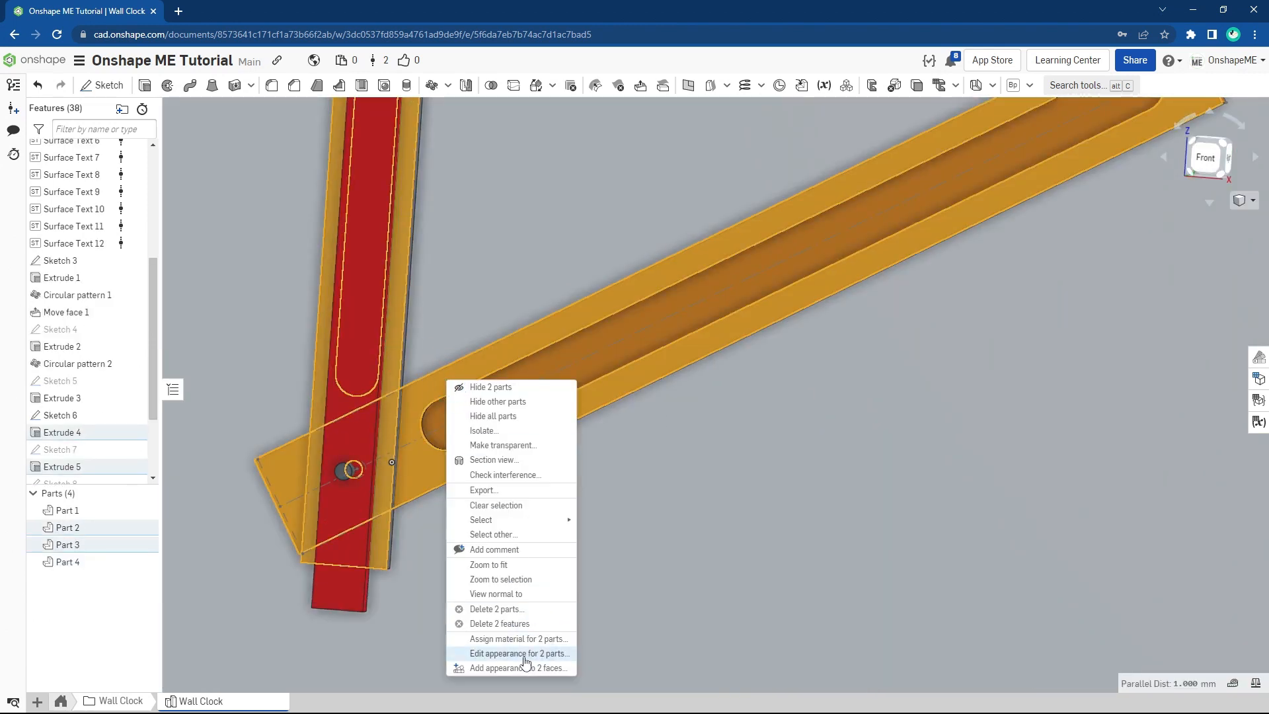
pyautogui.click(526, 658)
pyautogui.click(176, 541)
pyautogui.click(192, 552)
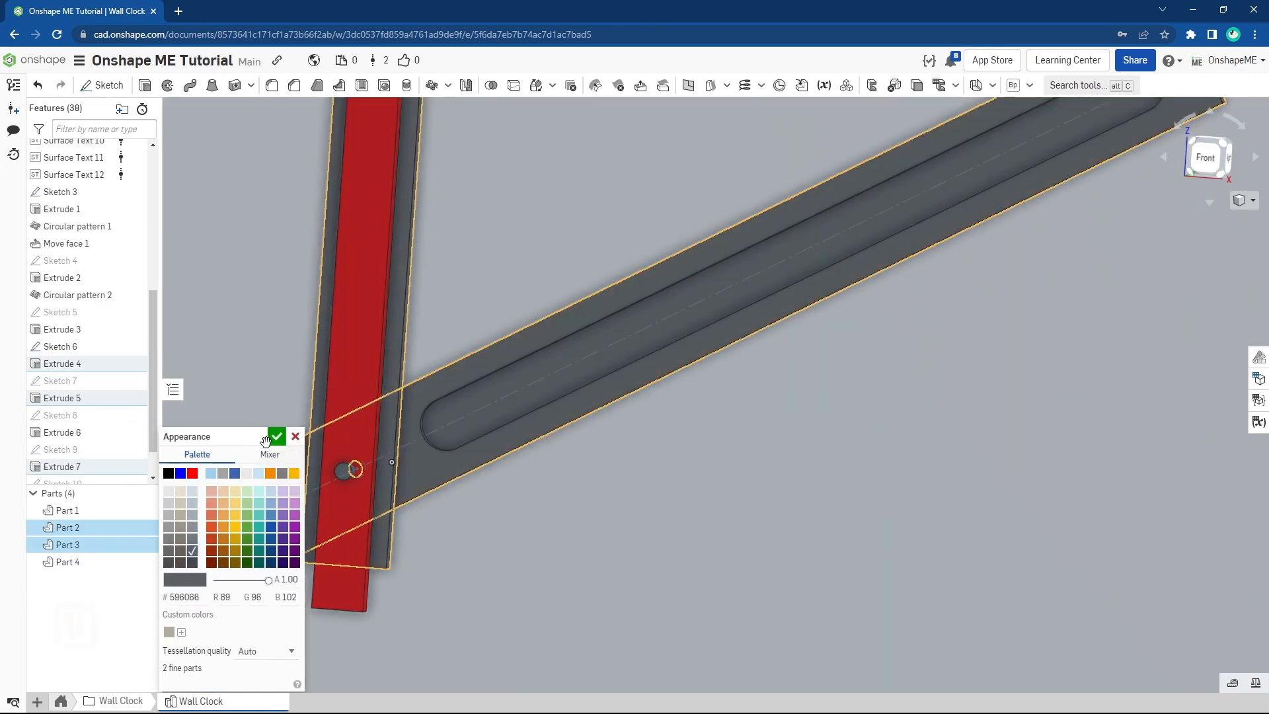
pyautogui.click(276, 437)
# Step: Hide the second hand and select the recessed slot faces of the minute and hour hands
pyautogui.click(350, 368)
pyautogui.press('y')
pyautogui.click(364, 314)
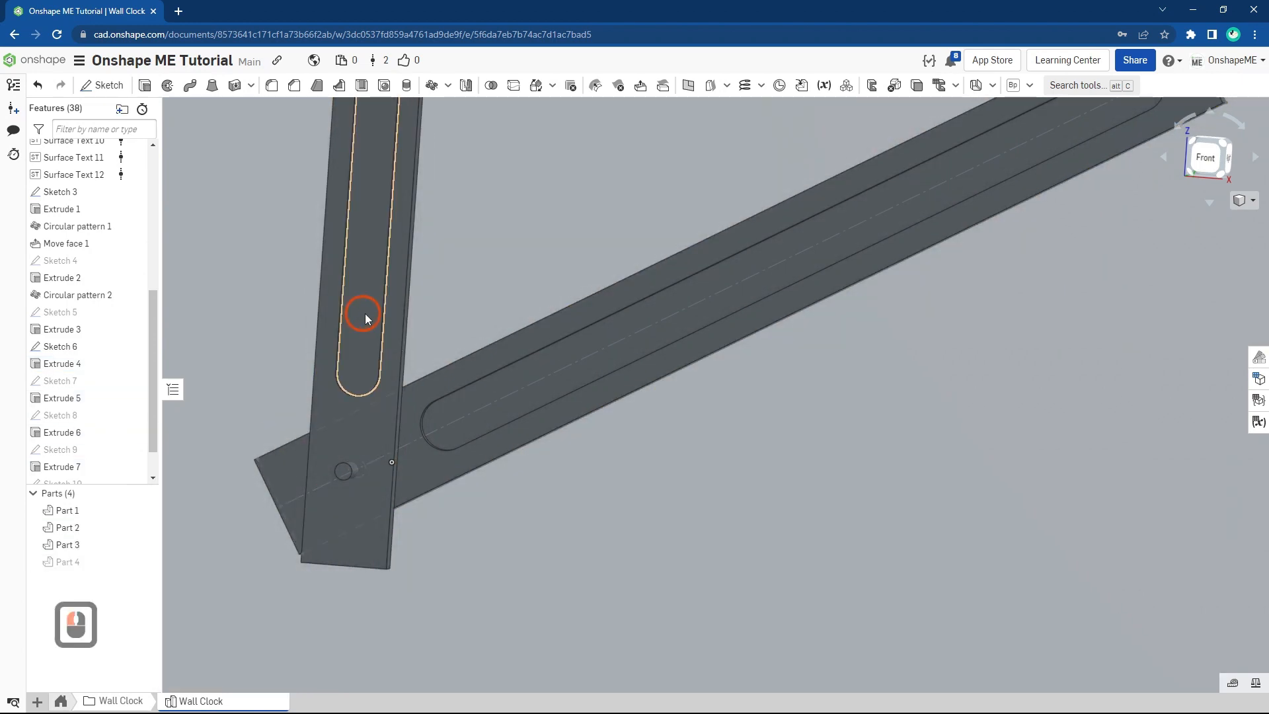
pyautogui.click(488, 394)
# Step: Add the recessed faces of the large tick marks at 12 and 3 o'clock to the selection
pyautogui.scroll(-15, 486, 394)
pyautogui.scroll(7, 486, 387)
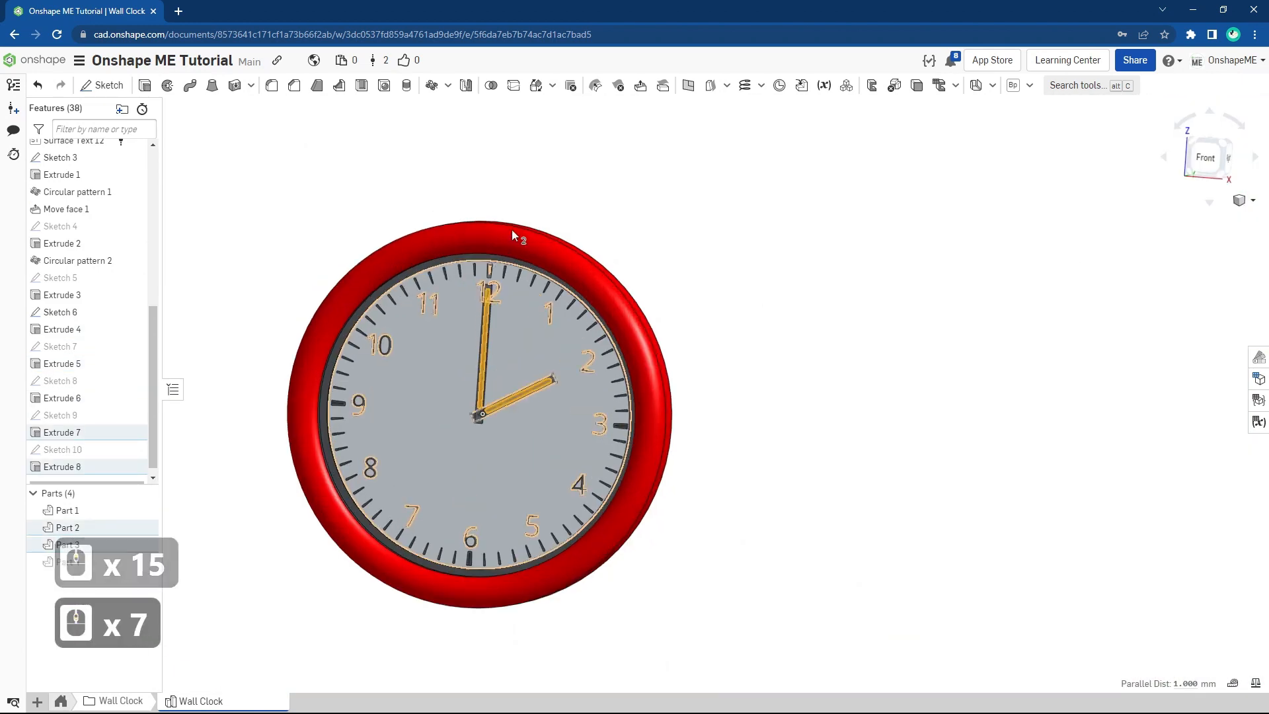
pyautogui.scroll(18, 513, 228)
pyautogui.click(504, 241)
pyautogui.scroll(-14, 502, 257)
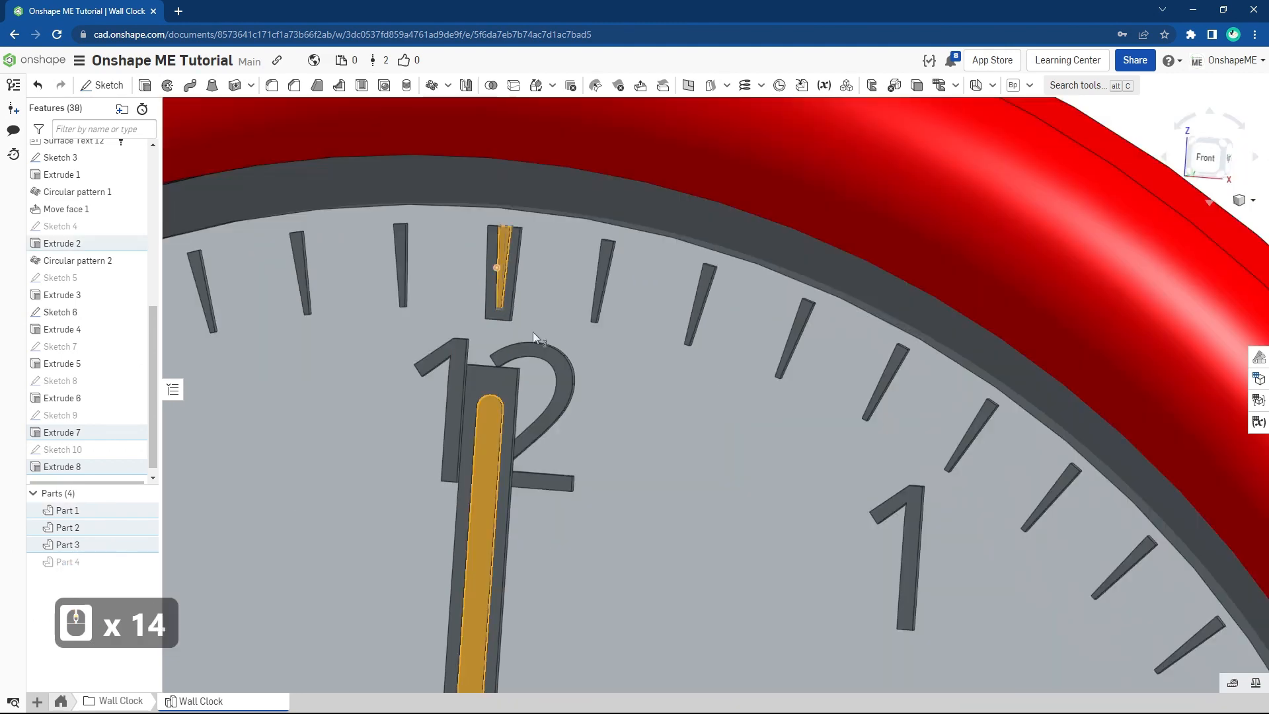
pyautogui.scroll(13, 686, 462)
pyautogui.click(727, 423)
pyautogui.scroll(5, 727, 424)
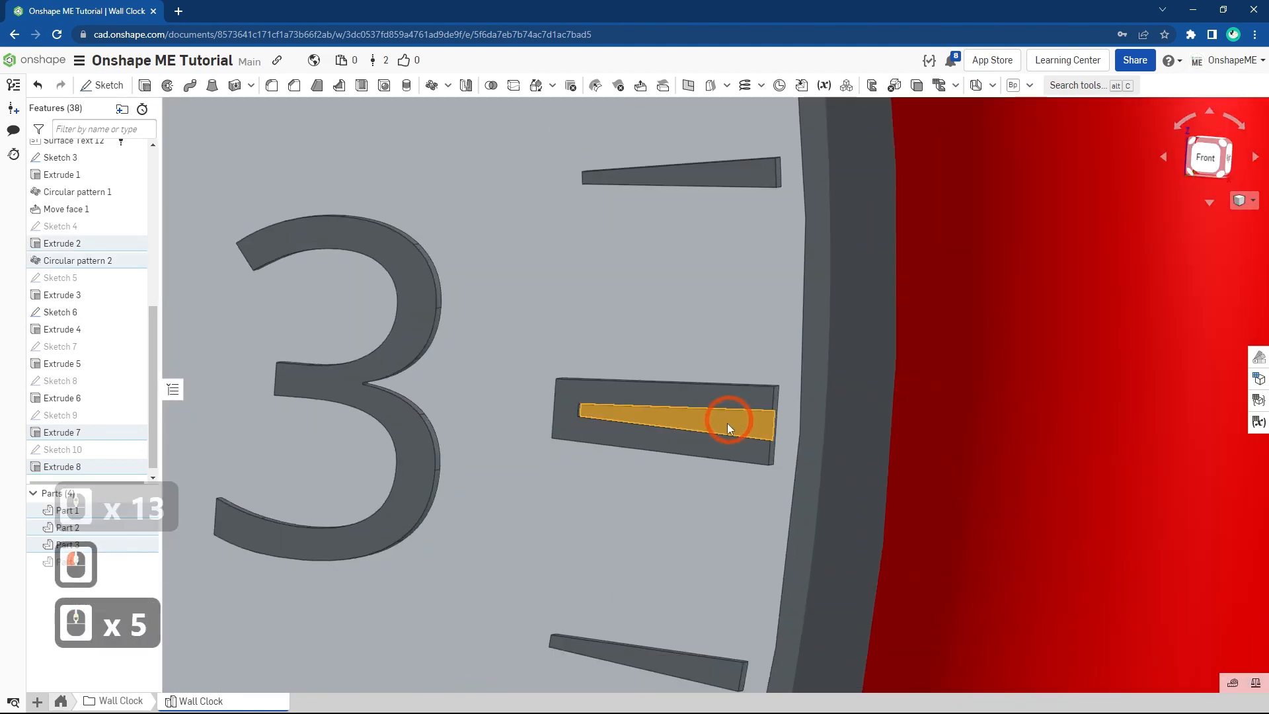
# Step: Add the recessed faces of the large tick marks at 6 and 9 o'clock to the selection
pyautogui.scroll(-16, 728, 423)
pyautogui.keyDown('ctrl'); pyautogui.click(591, 496); pyautogui.keyUp('ctrl')
pyautogui.scroll(15, 588, 495)
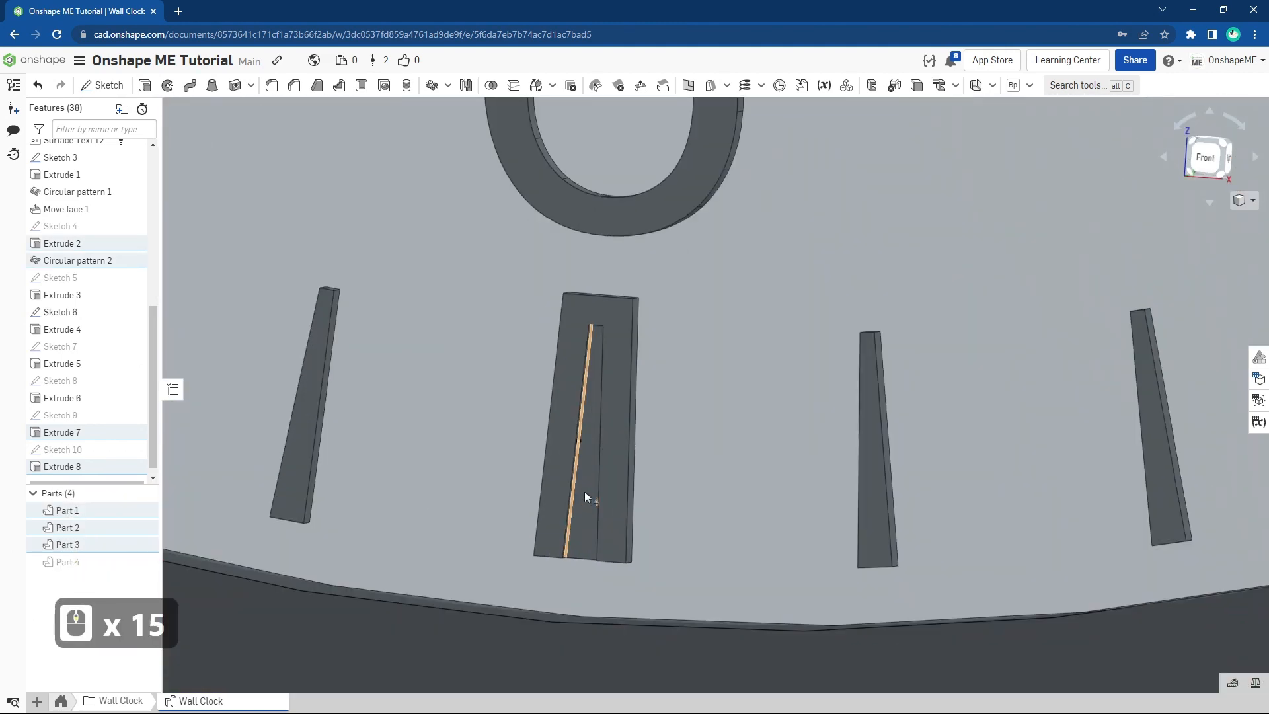
pyautogui.keyDown('ctrl'); pyautogui.click(585, 493); pyautogui.keyUp('ctrl')
pyautogui.scroll(-18, 582, 500)
pyautogui.scroll(11, 463, 353)
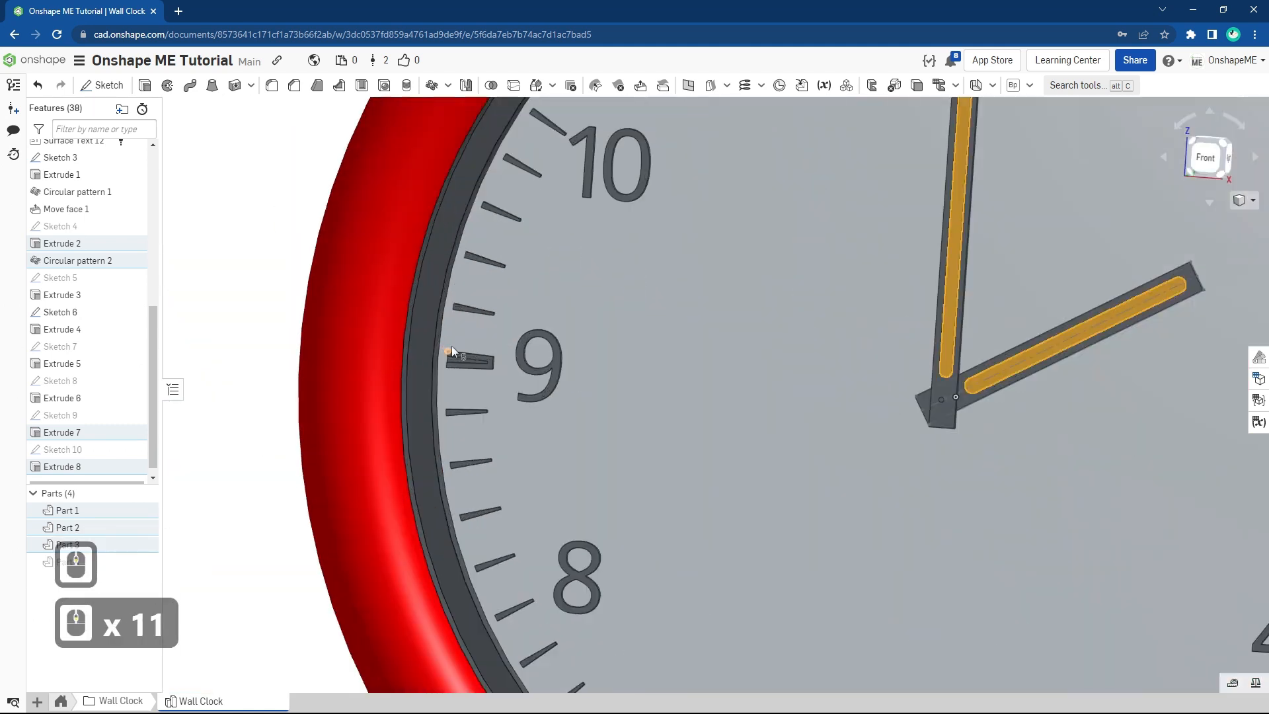
pyautogui.scroll(5, 447, 370)
pyautogui.keyDown('ctrl'); pyautogui.click(445, 386); pyautogui.keyUp('ctrl')
# Step: Apply a green face appearance (#6DB60D) to the six selected recess faces using a custom mixed colour
pyautogui.rightClick(443, 387)
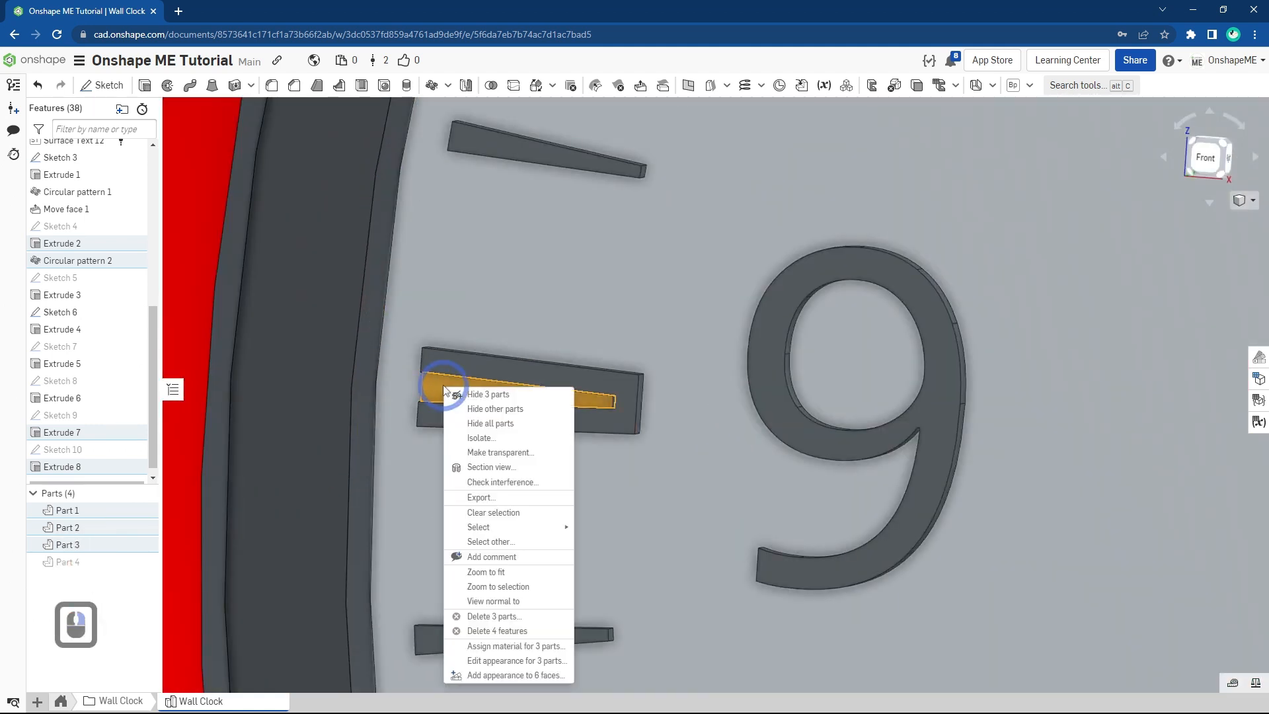
pyautogui.click(484, 675)
pyautogui.click(189, 614)
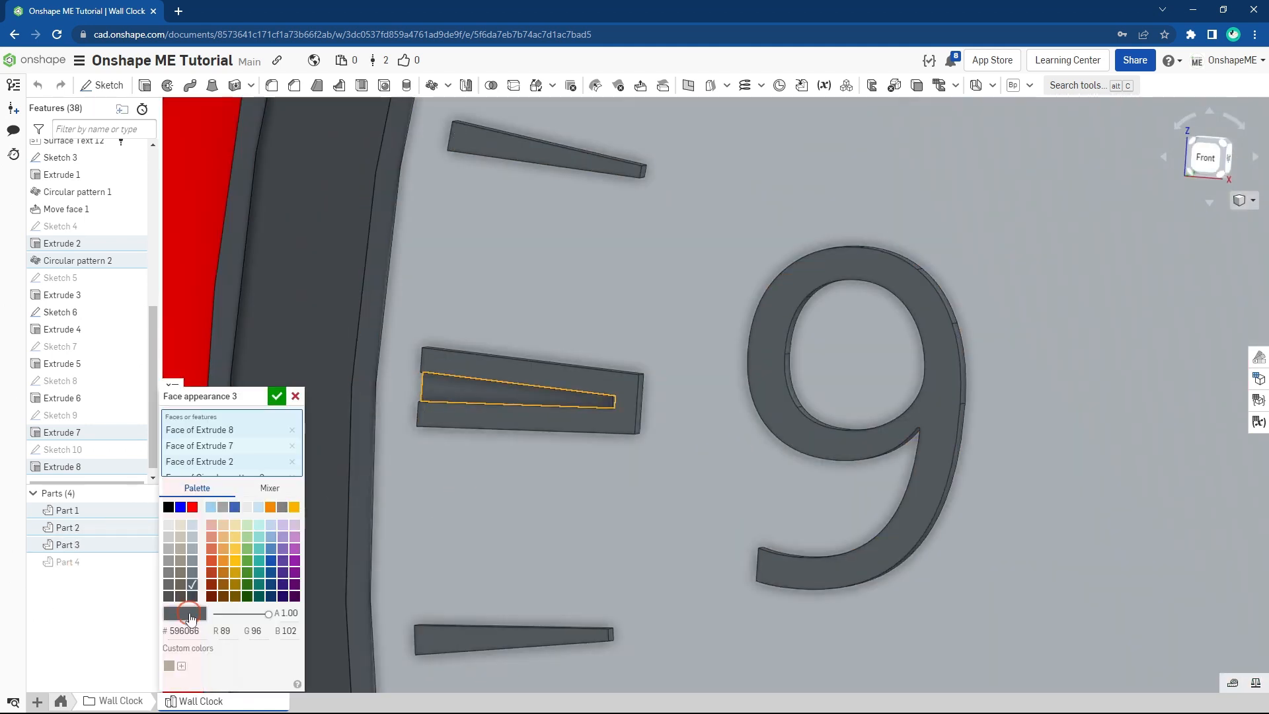
pyautogui.click(268, 493)
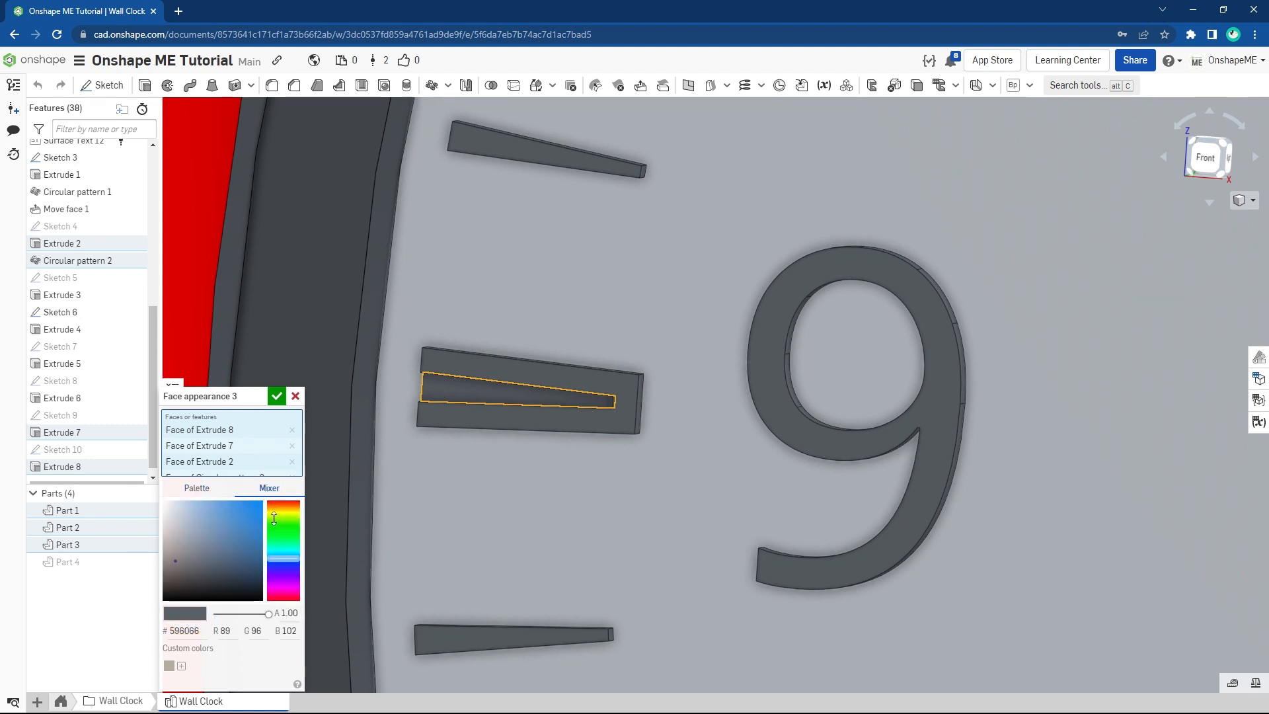
pyautogui.click(279, 522)
pyautogui.click(239, 512)
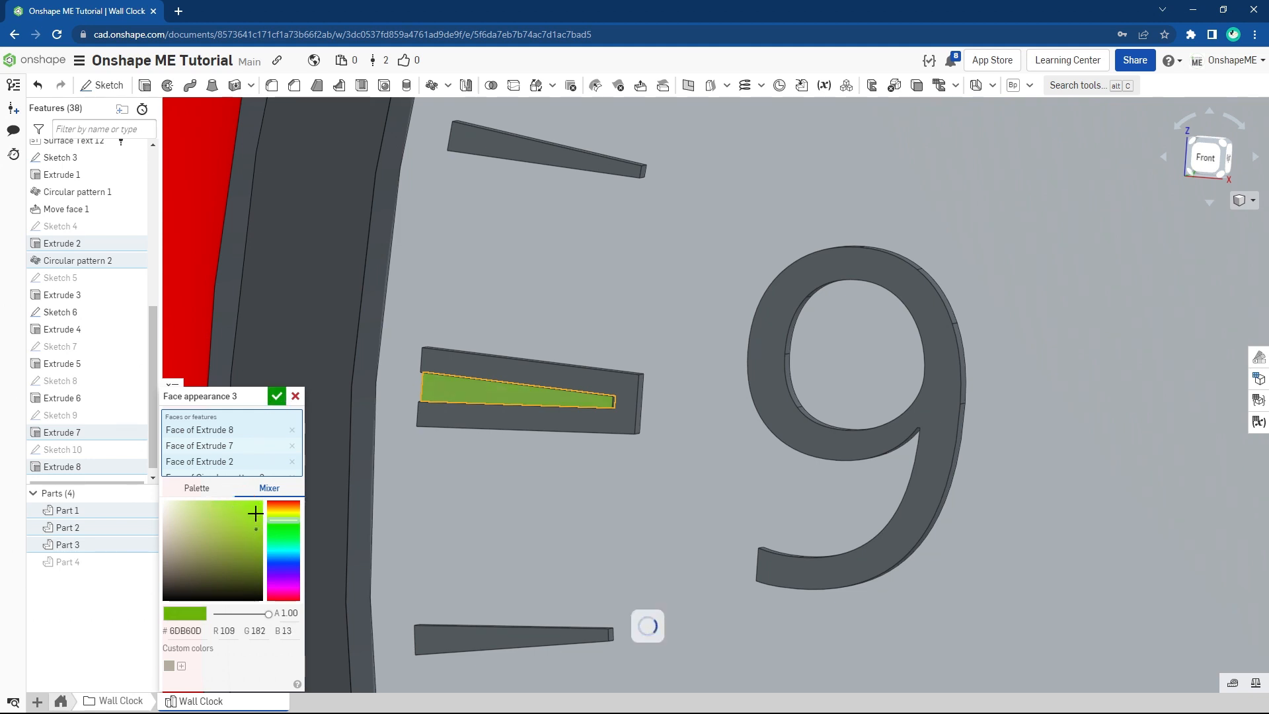
pyautogui.click(277, 396)
# Step: Show the hidden second hand again and inspect the coloured clock from different angles
pyautogui.scroll(-13, 570, 423)
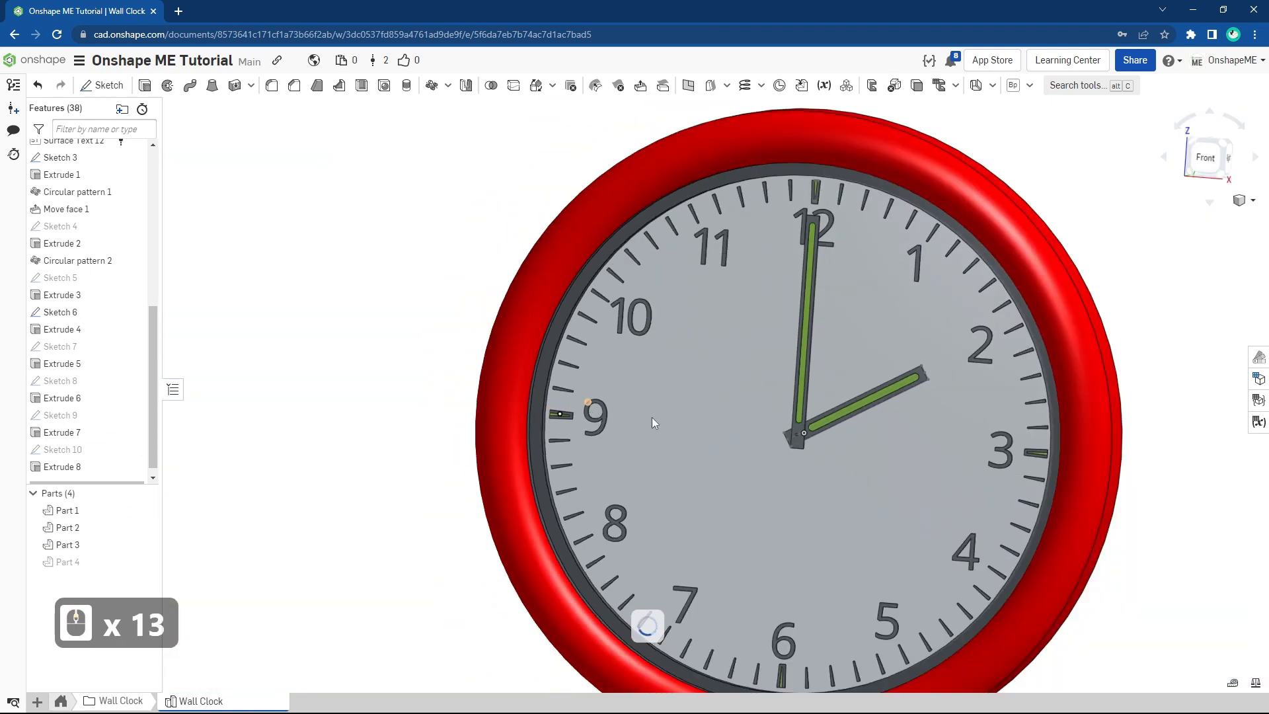
pyautogui.click(392, 339)
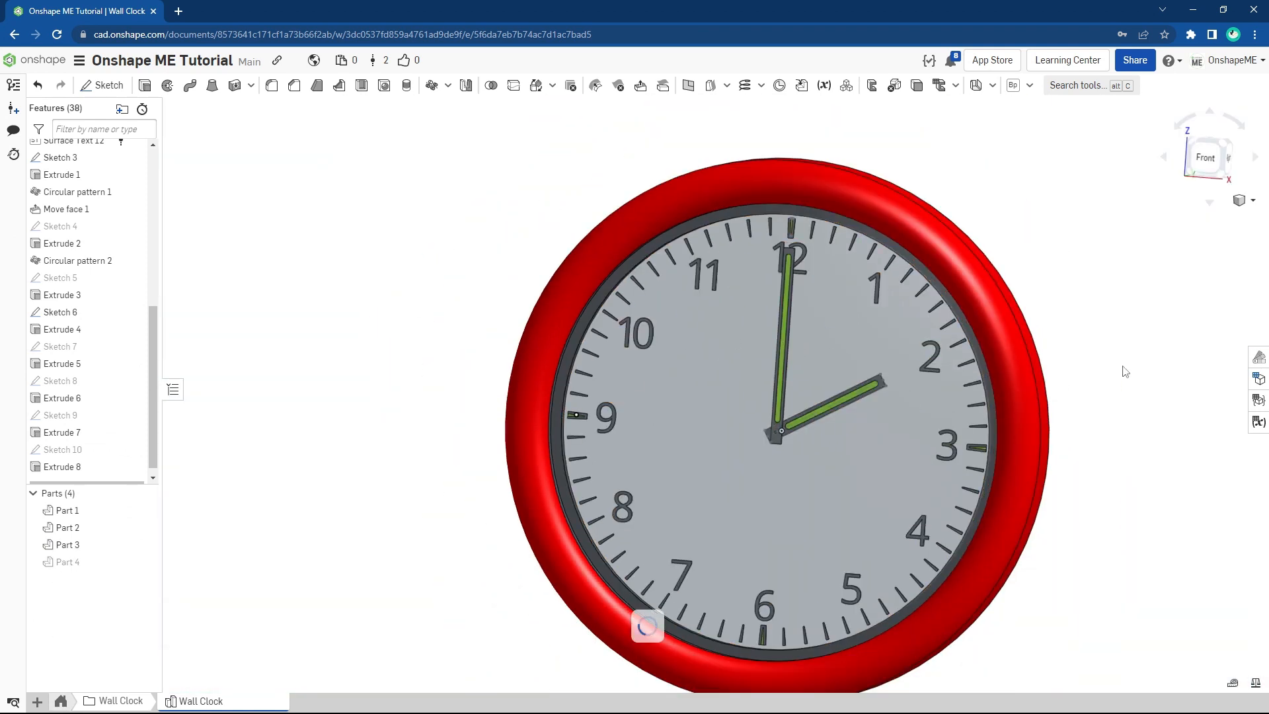
pyautogui.hotkey('ctrl', '4')
pyautogui.scroll(-1, 1062, 329)
pyautogui.scroll(3, 863, 319)
pyautogui.moveTo(862, 318); pyautogui.dragTo(922, 326, button='right')
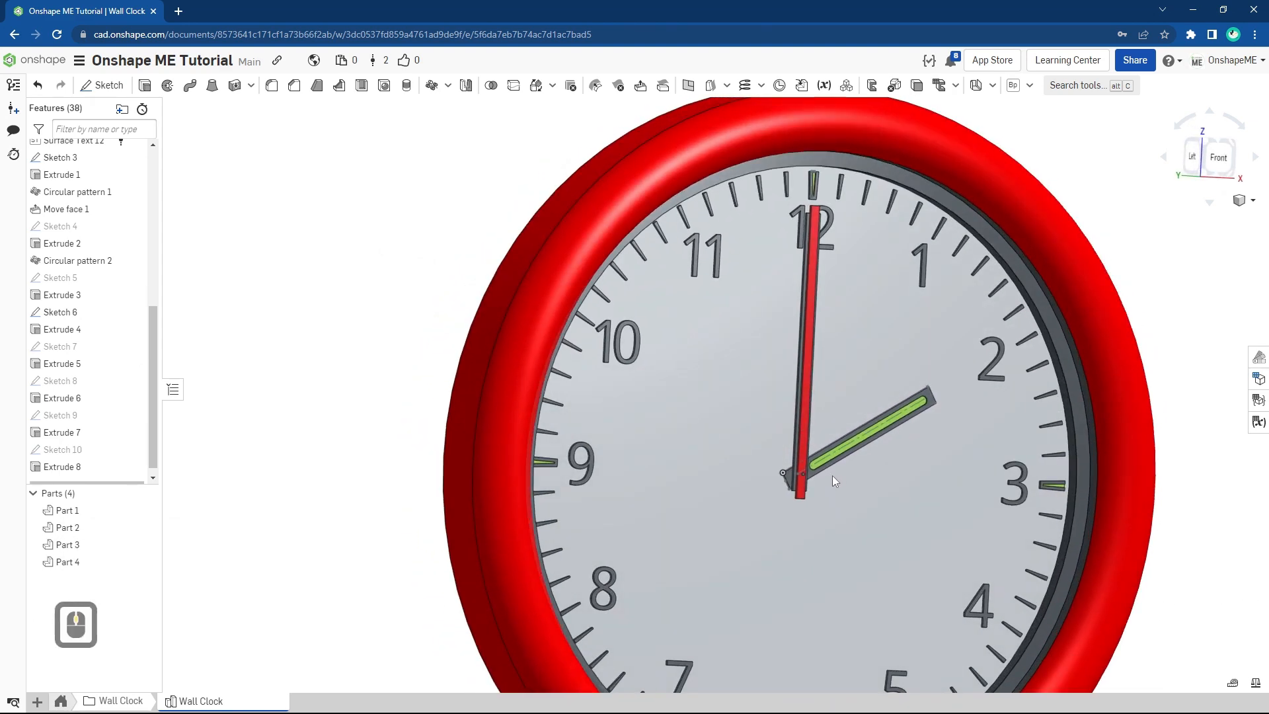
pyautogui.scroll(5, 822, 477)
pyautogui.scroll(-8, 797, 481)
pyautogui.moveTo(783, 422); pyautogui.dragTo(763, 402, button='right')
pyautogui.scroll(-2, 657, 387)
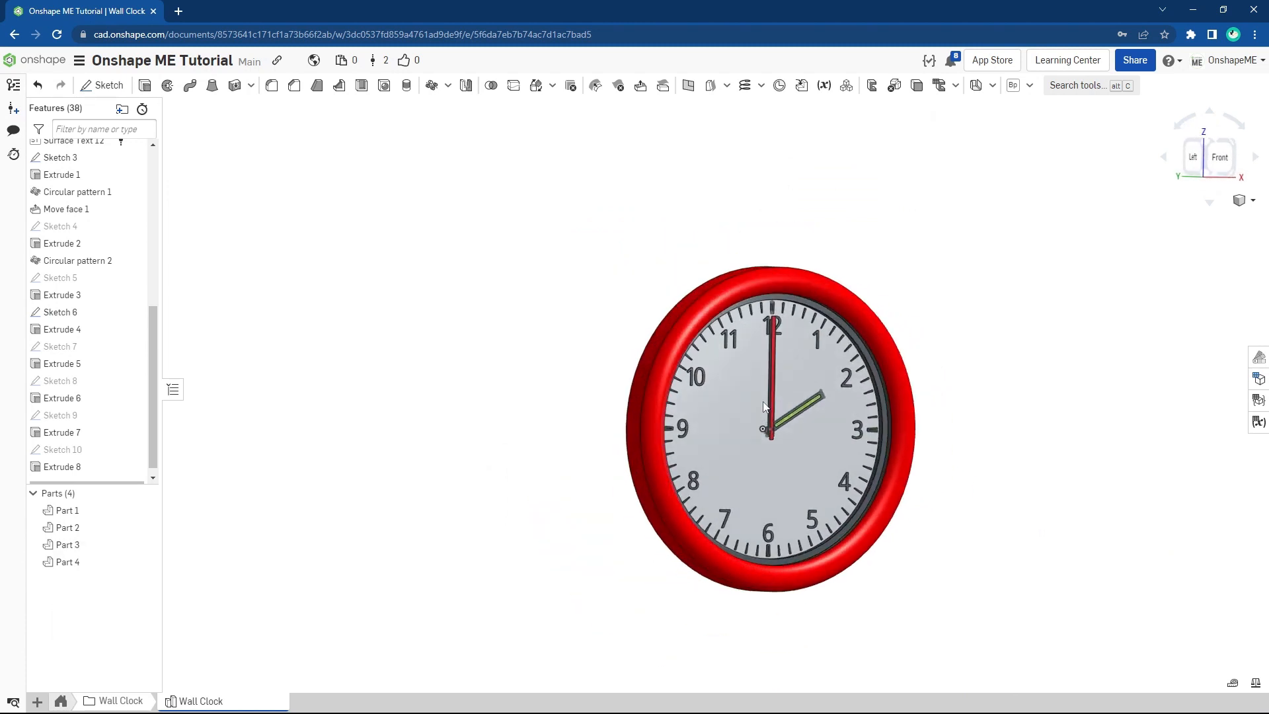
pyautogui.hotkey('ctrl', '4')
pyautogui.hotkey('ctrl', '4')
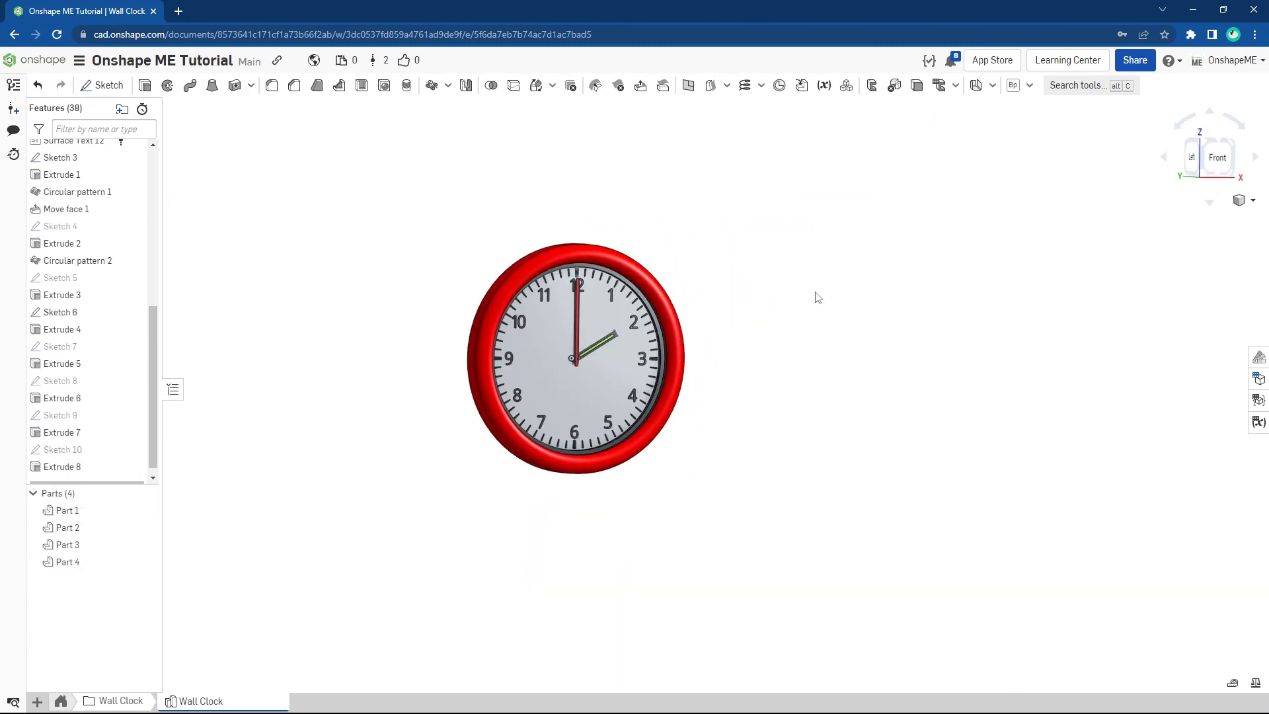